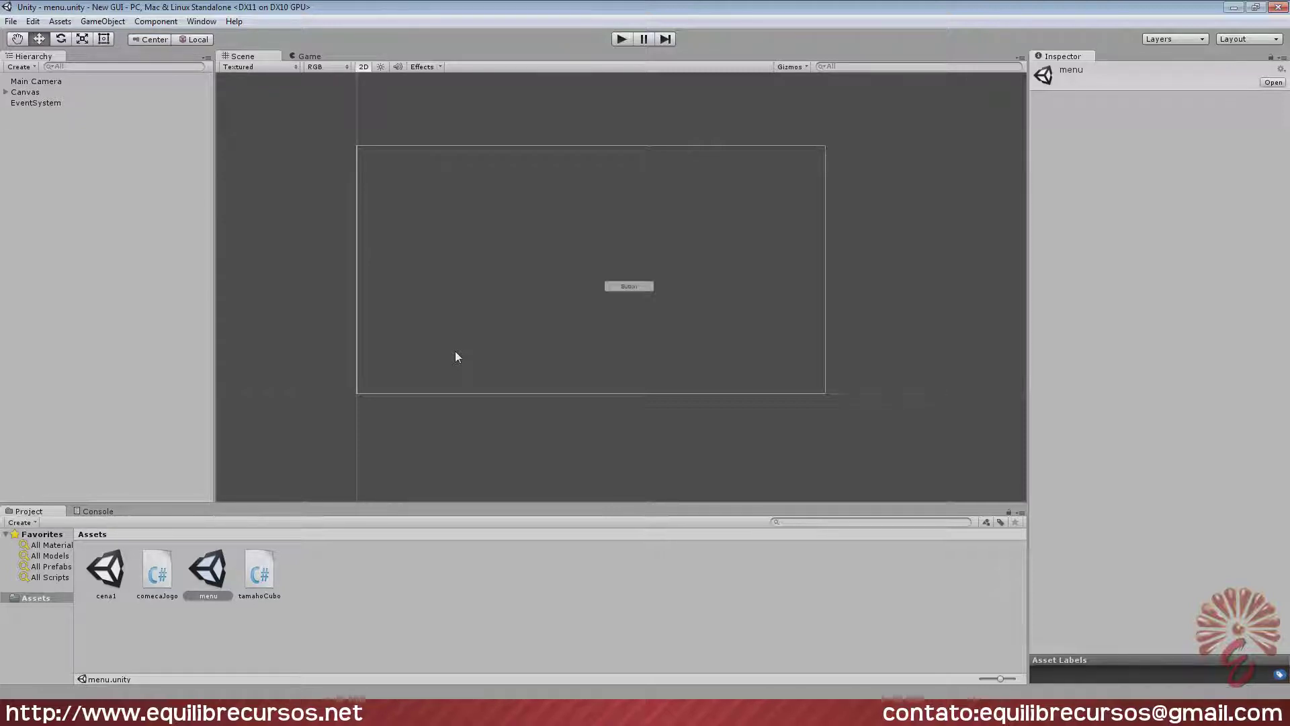
Turn off 2D mode and orbit the Scene view to an angled 3D view of the canvas and button.
click(364, 67)
middle_drag(585, 297, 609, 339)
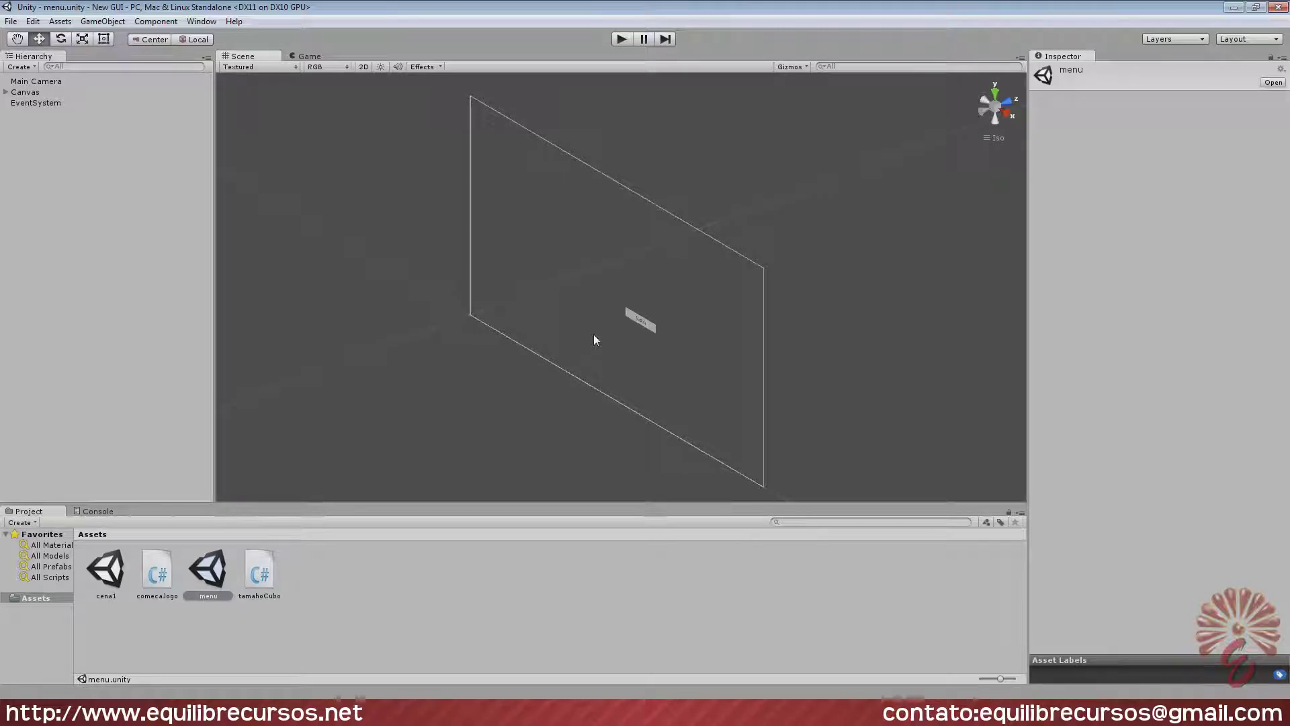
mouse_move(594, 334)
alt+mouse_down()
mouse_move(683, 303)
mouse_move(674, 358)
alt+mouse_up()
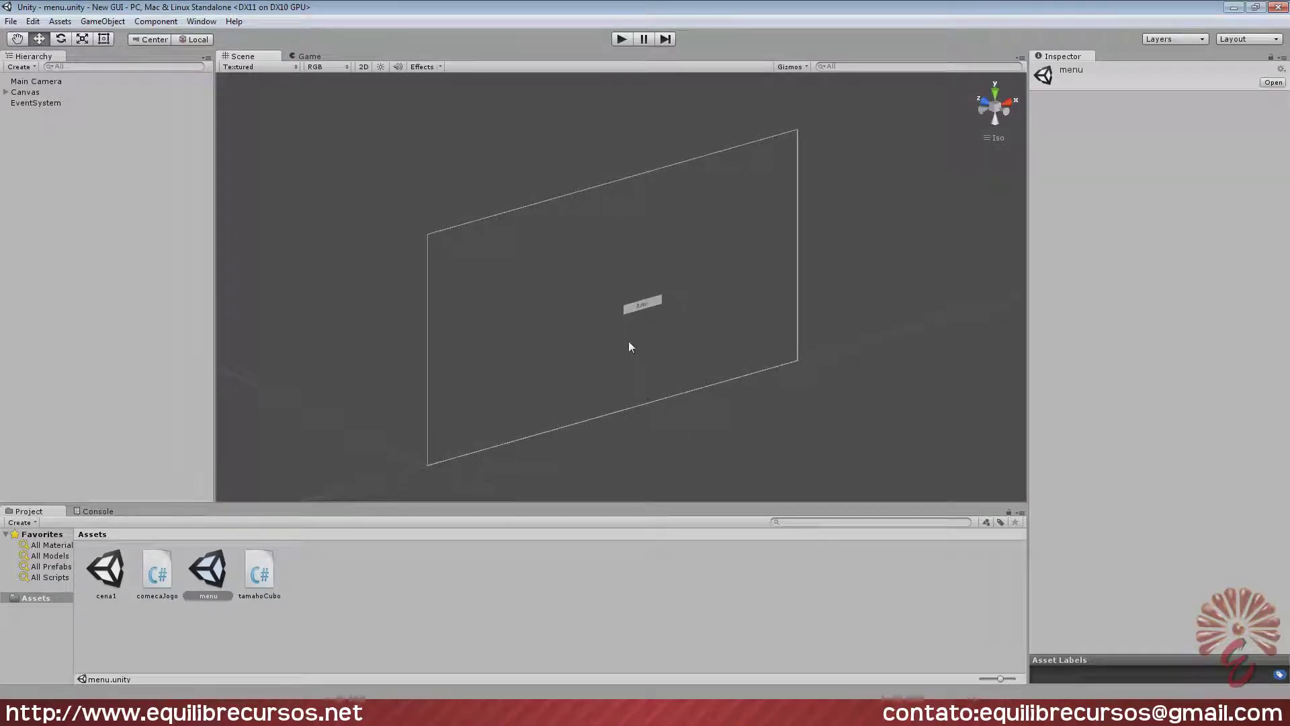
mouse_move(639, 343)
alt+mouse_down()
mouse_move(682, 341)
mouse_move(588, 356)
mouse_move(461, 312)
mouse_move(645, 355)
alt+mouse_up()
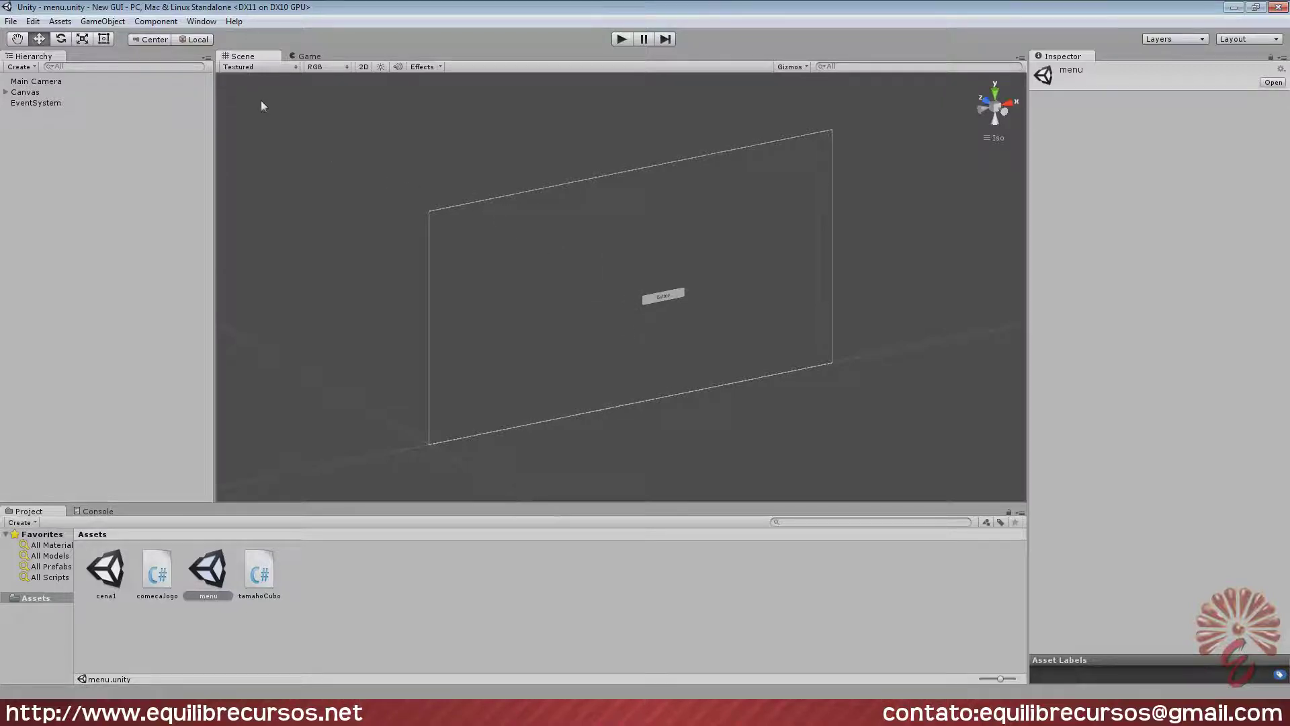
click(234, 21)
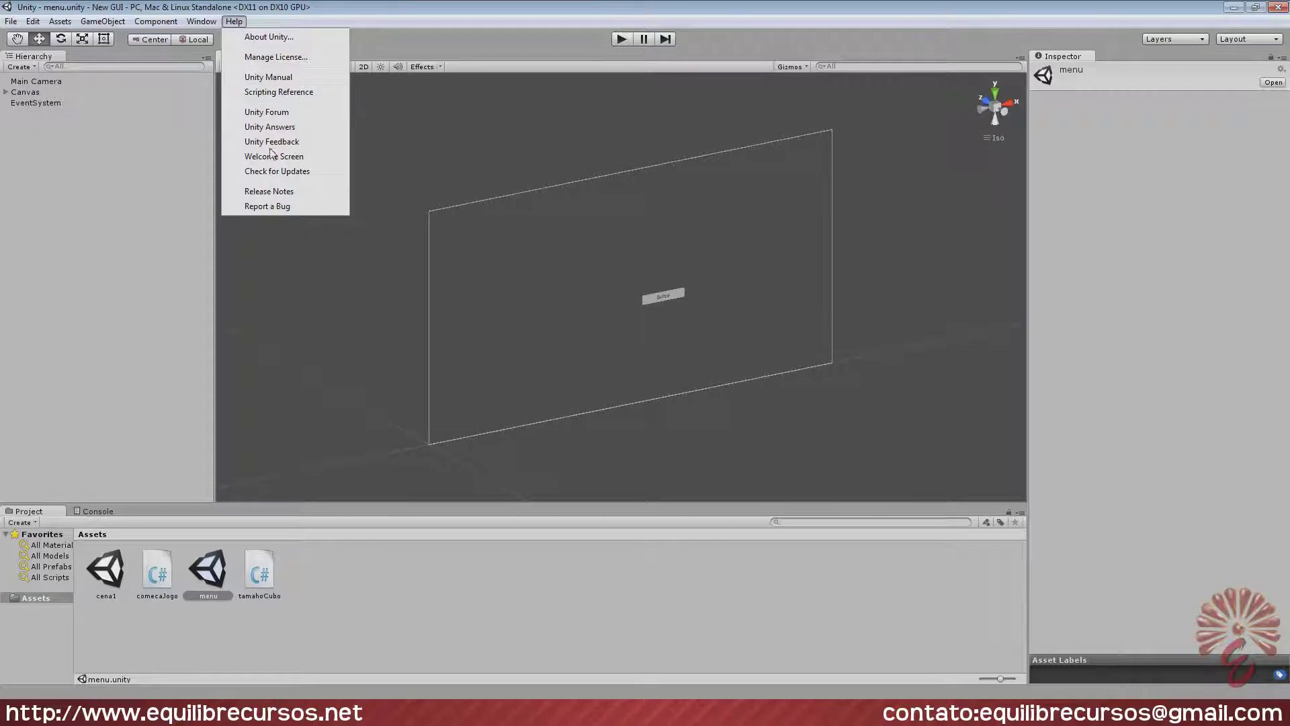
click(272, 38)
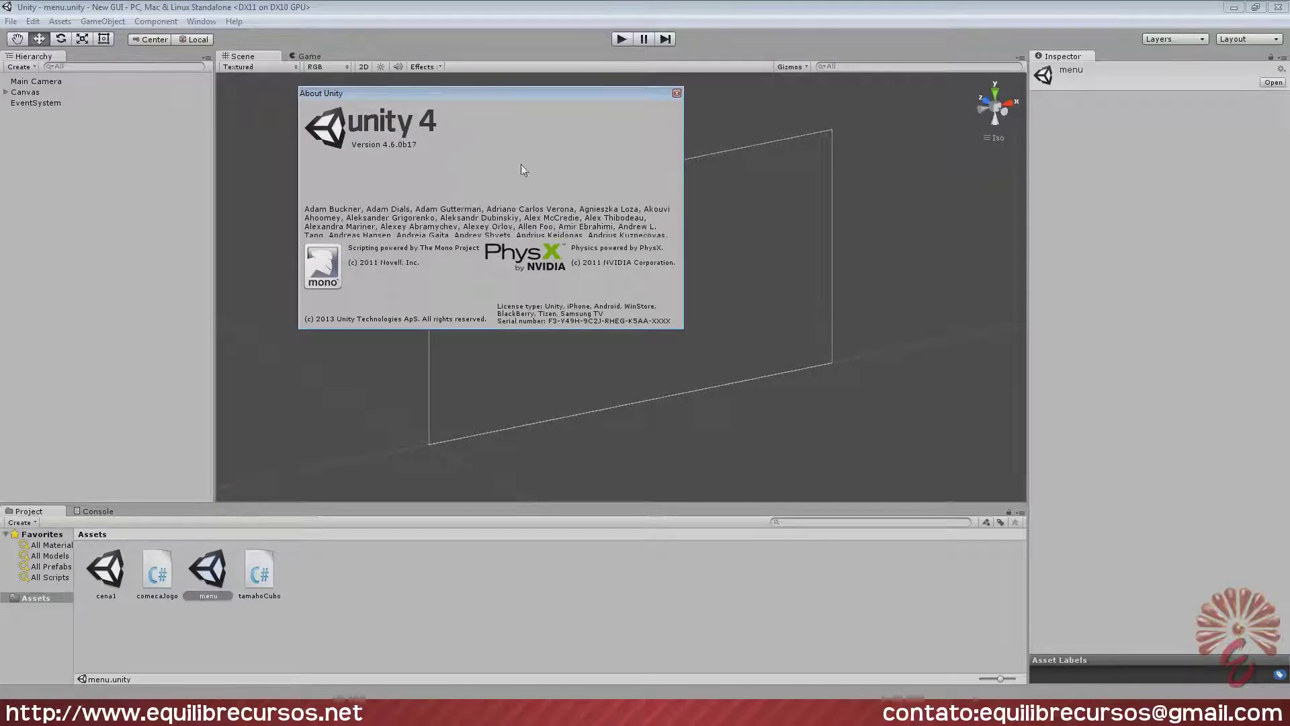
click(676, 95)
mouse_move(711, 375)
alt+mouse_down()
mouse_move(527, 343)
mouse_move(614, 262)
mouse_move(591, 351)
mouse_move(634, 371)
alt+mouse_up()
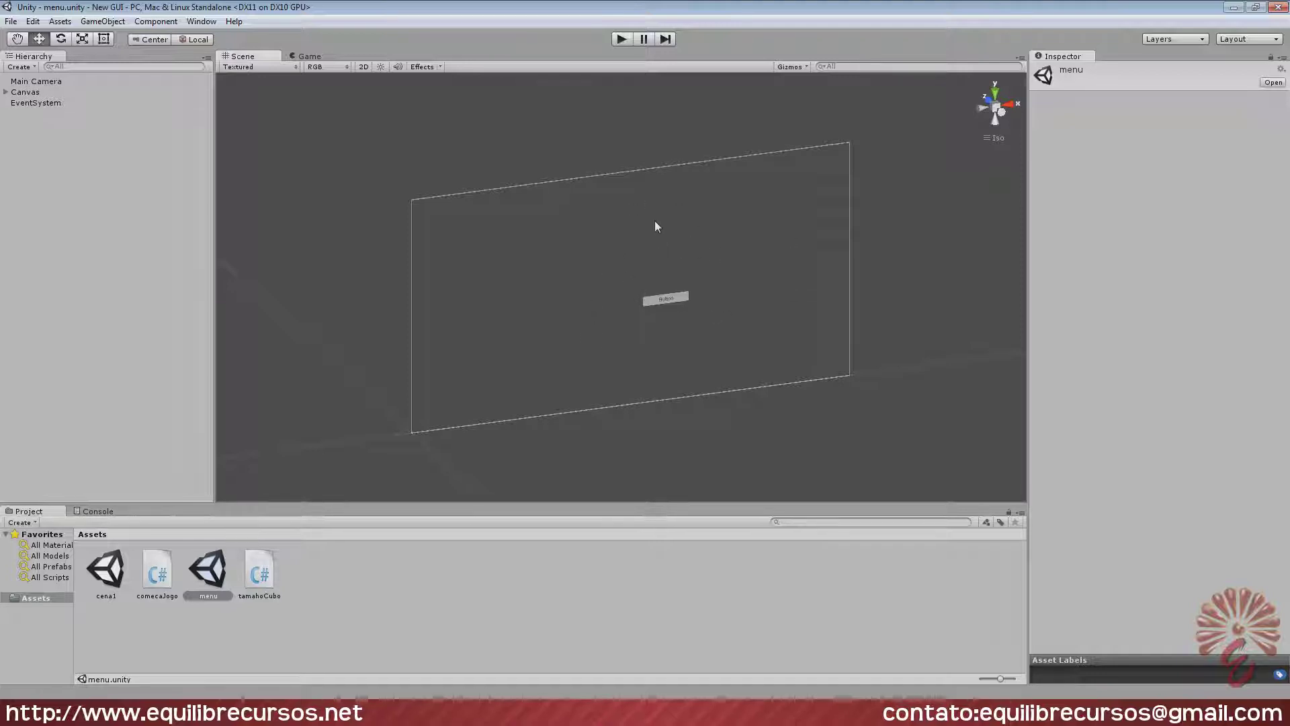
Enter Play mode and press the menu's Button to load the cena1 cube scene.
click(621, 39)
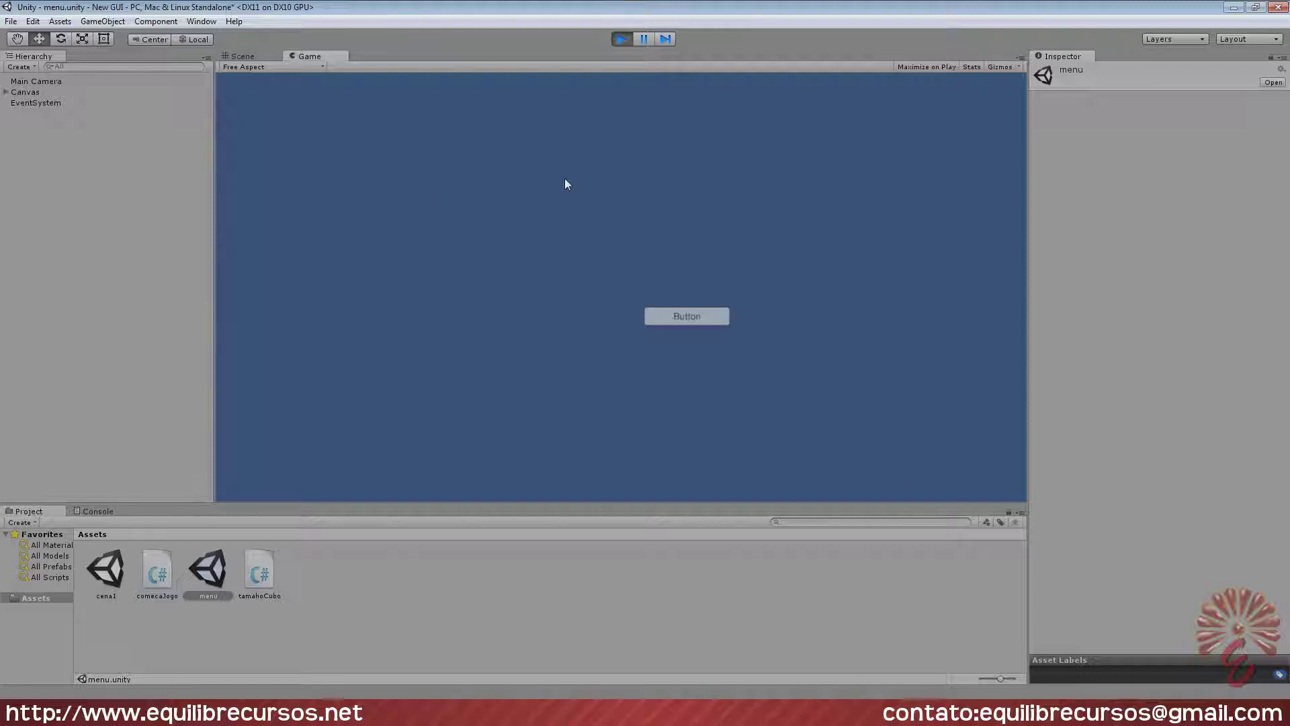
click(696, 321)
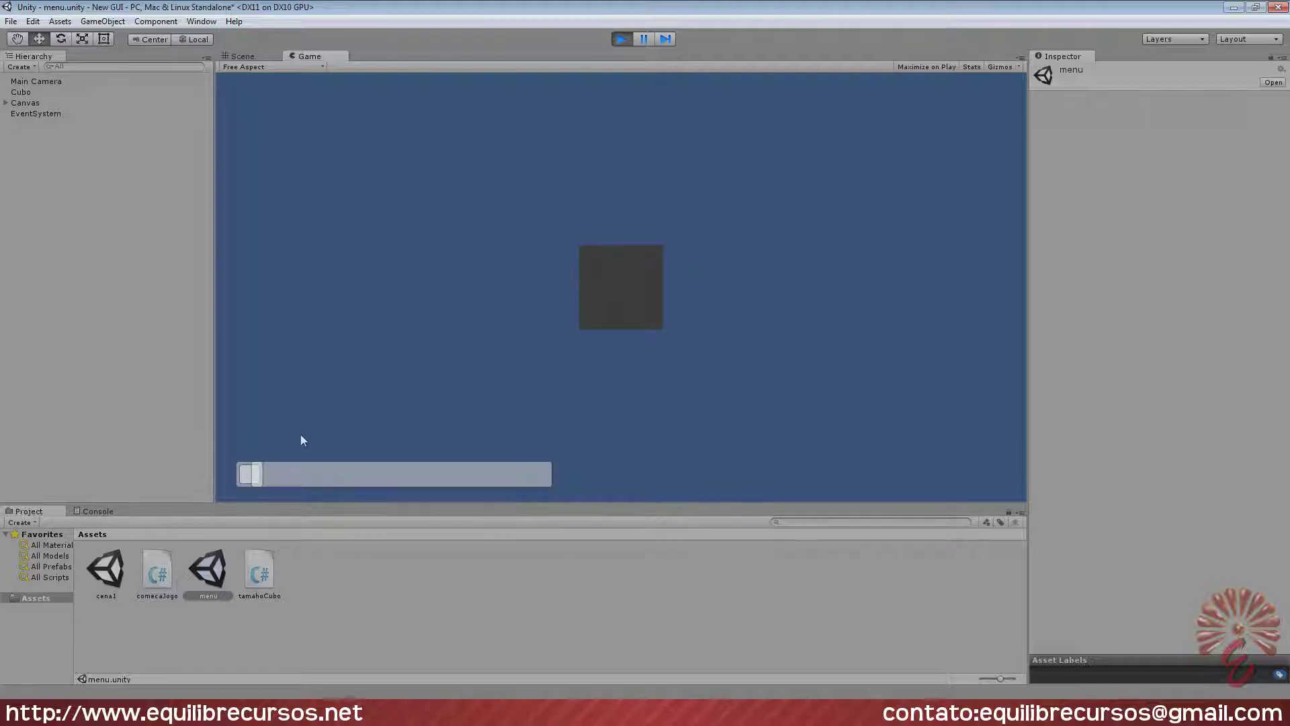
Drag the slider to stretch and shrink the cube, then stop and restart Play mode.
mouse_move(252, 474)
mouse_down()
mouse_move(322, 475)
mouse_move(245, 476)
mouse_move(302, 474)
mouse_move(260, 472)
mouse_up()
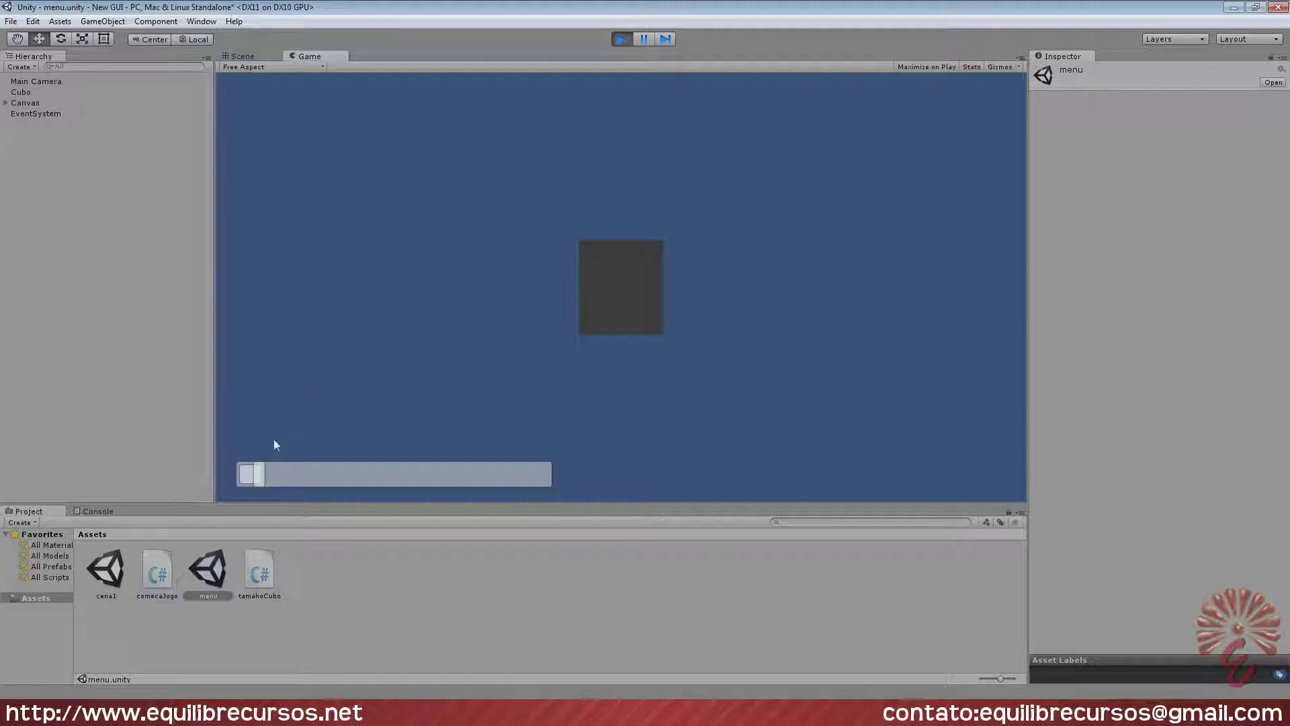
drag(259, 477, 257, 480)
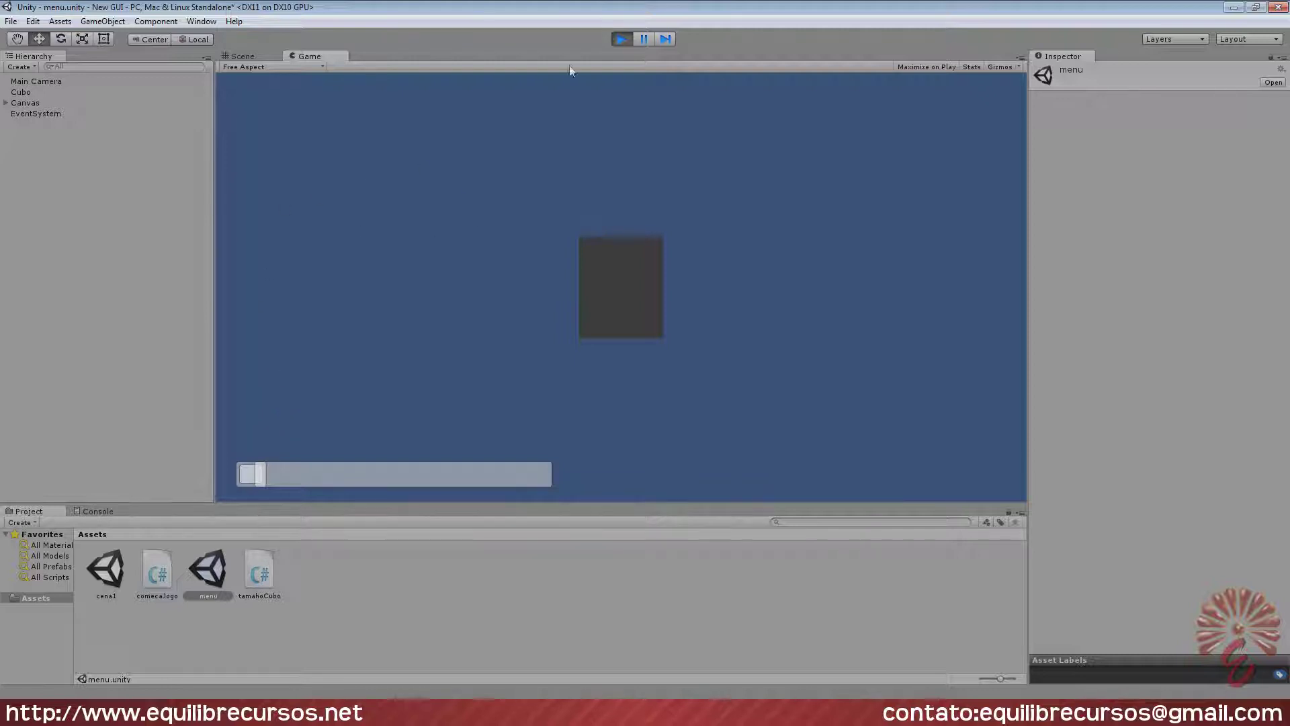
click(622, 39)
click(623, 39)
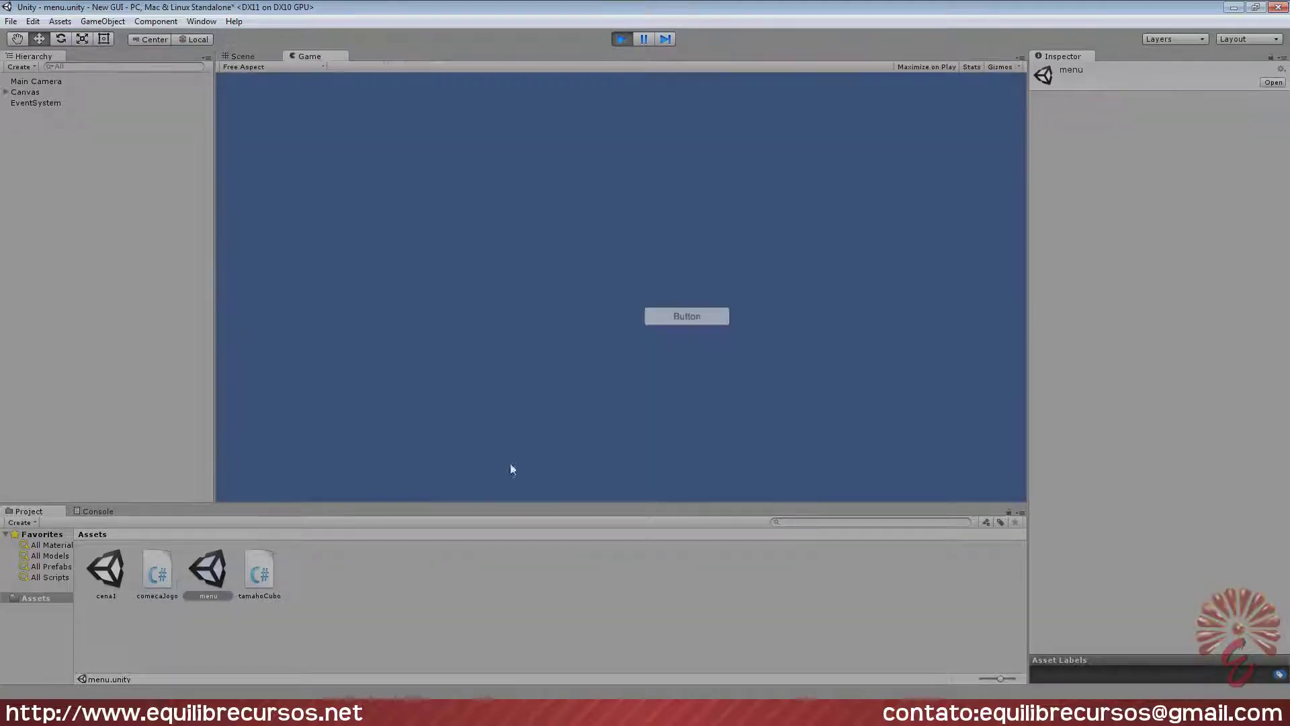
Open comecaJogo in MonoDevelop and highlight its OnClicar method.
click(161, 573)
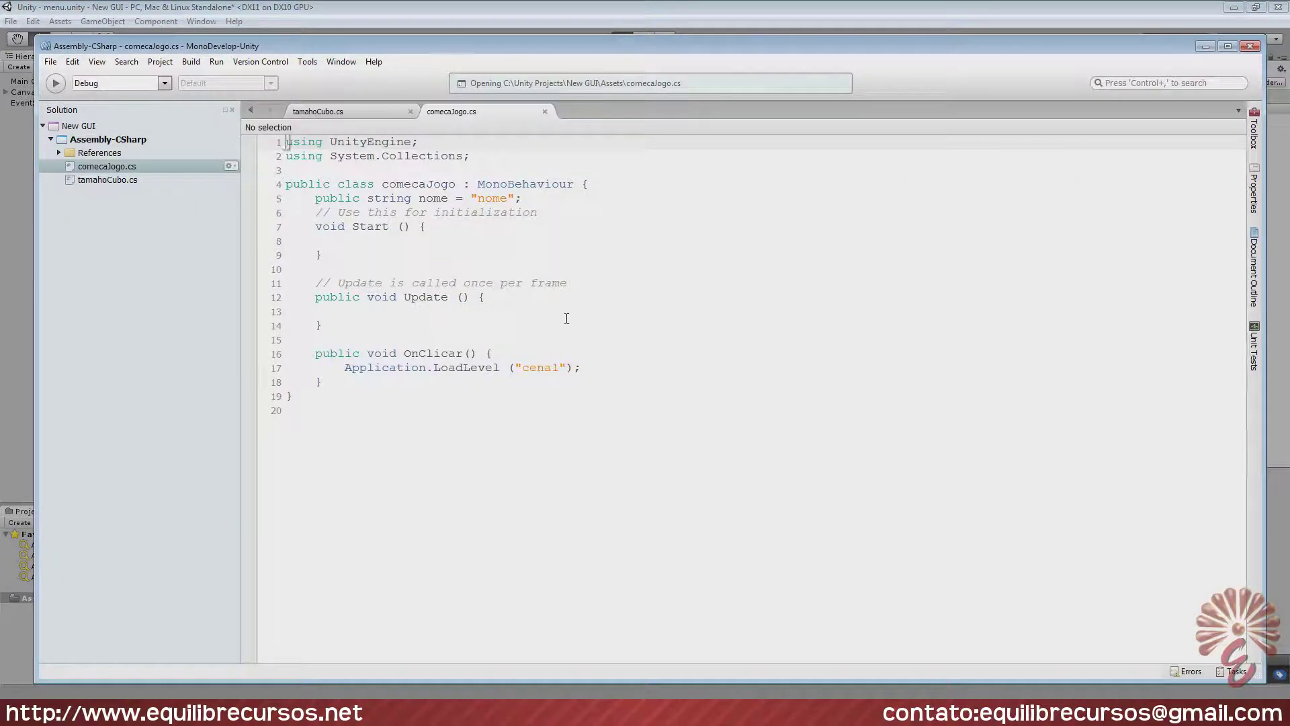
drag(377, 397, 256, 350)
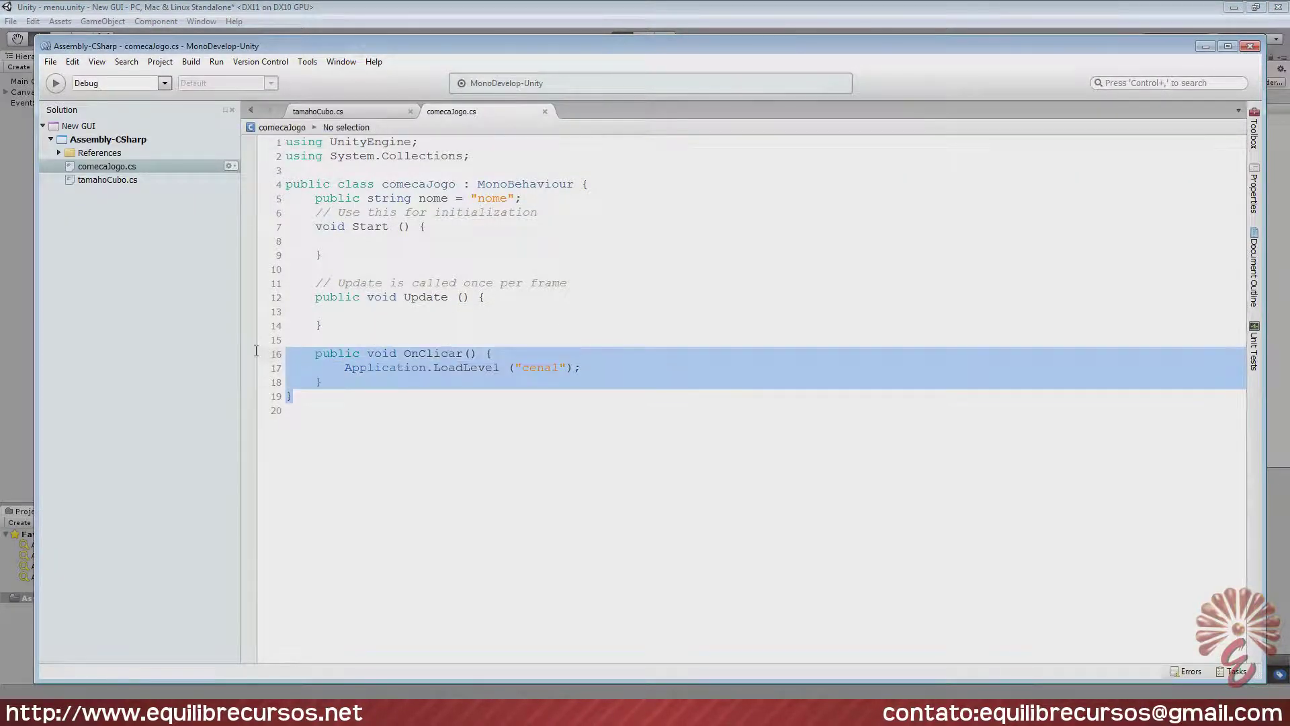
drag(323, 325, 183, 103)
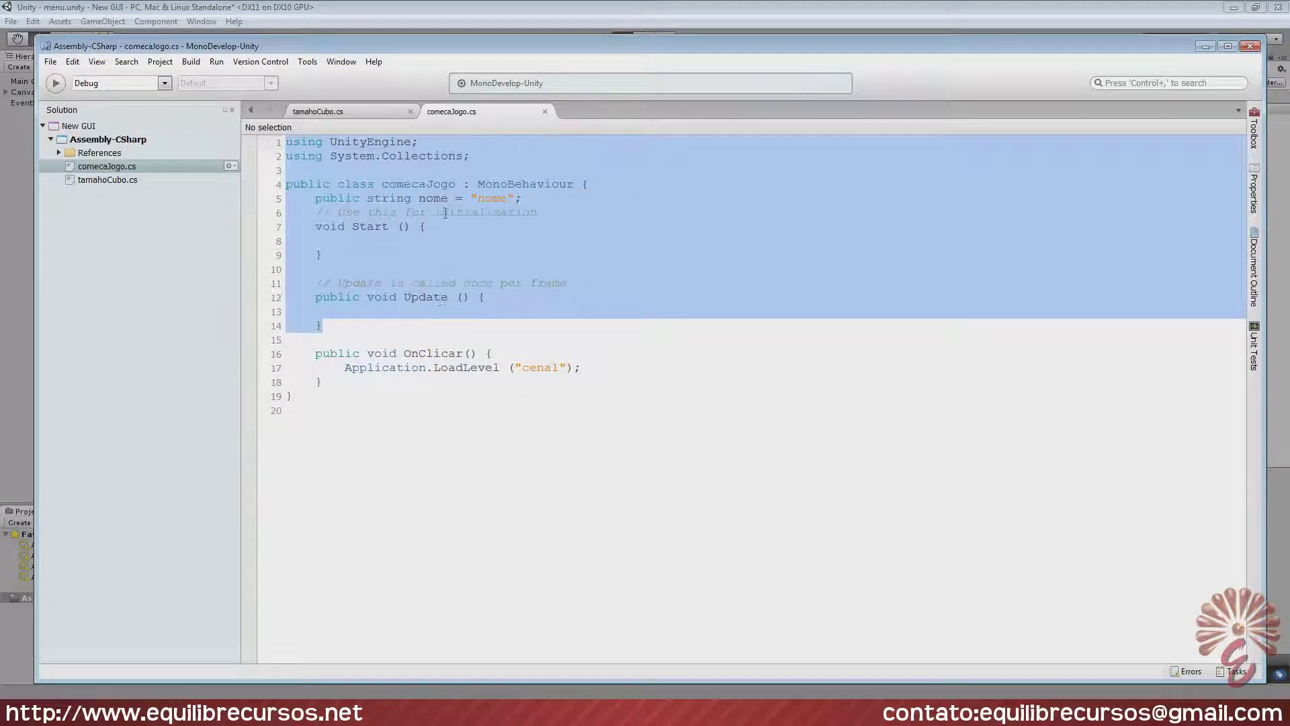
click(353, 385)
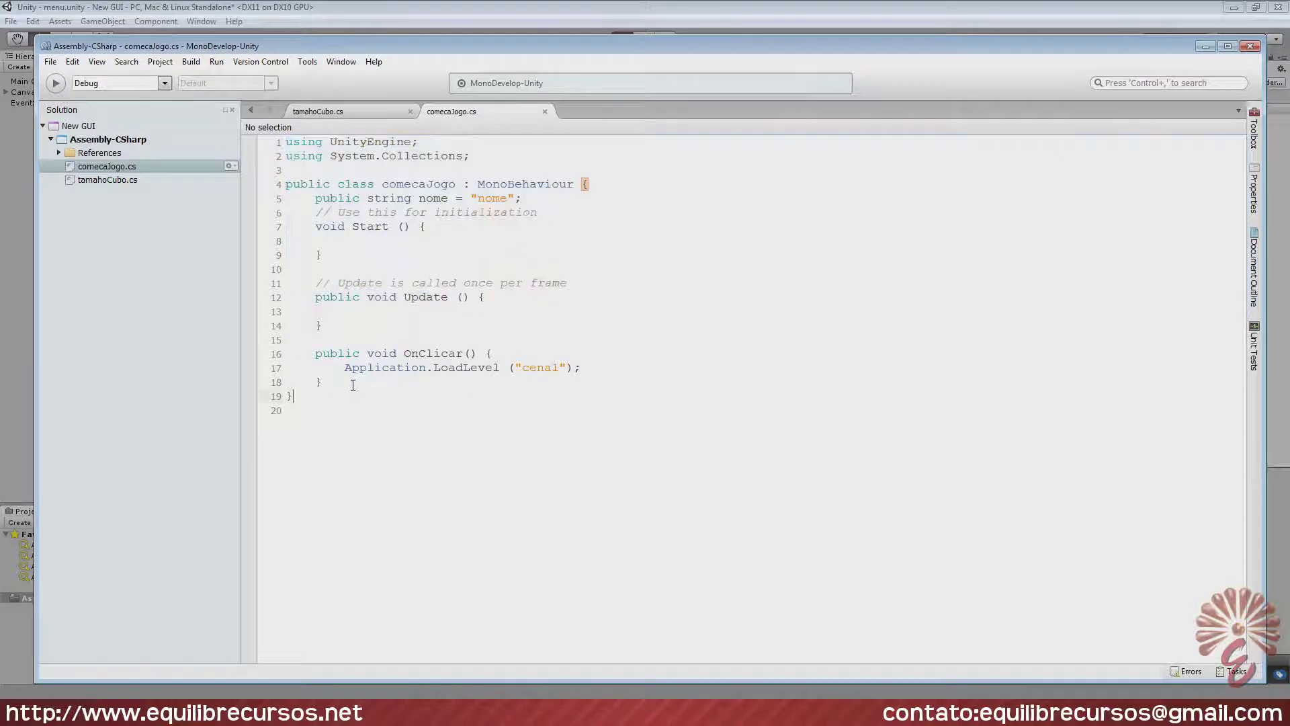
drag(363, 383, 176, 349)
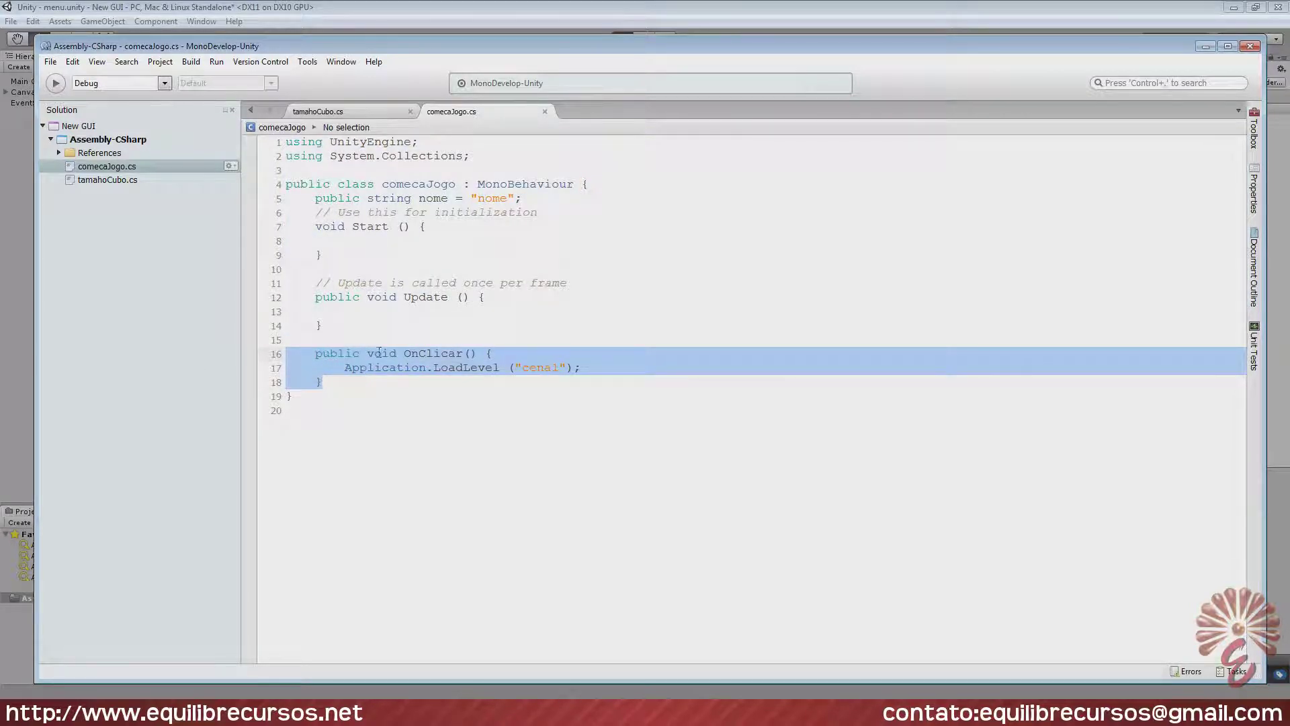
Examine the Application.LoadLevel call in OnClicar, then switch to tamahoCubo.cs.
click(415, 357)
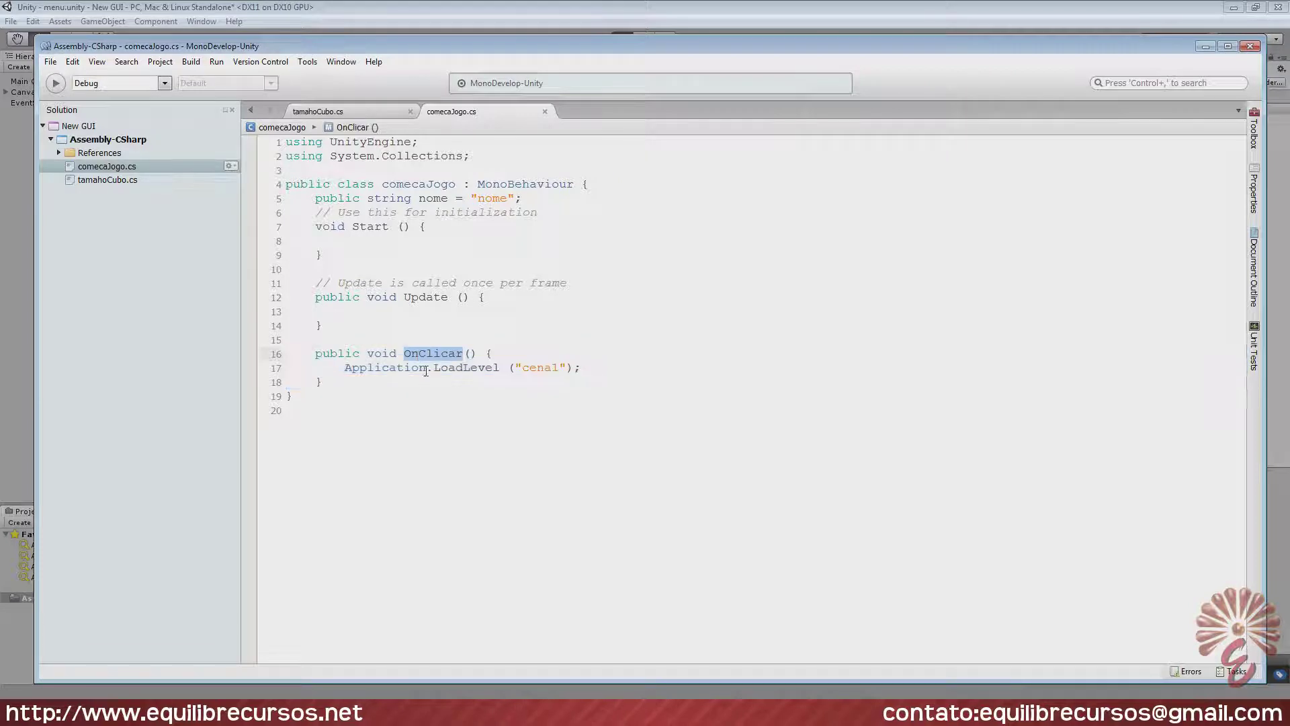
click(337, 353)
click(393, 368)
click(463, 367)
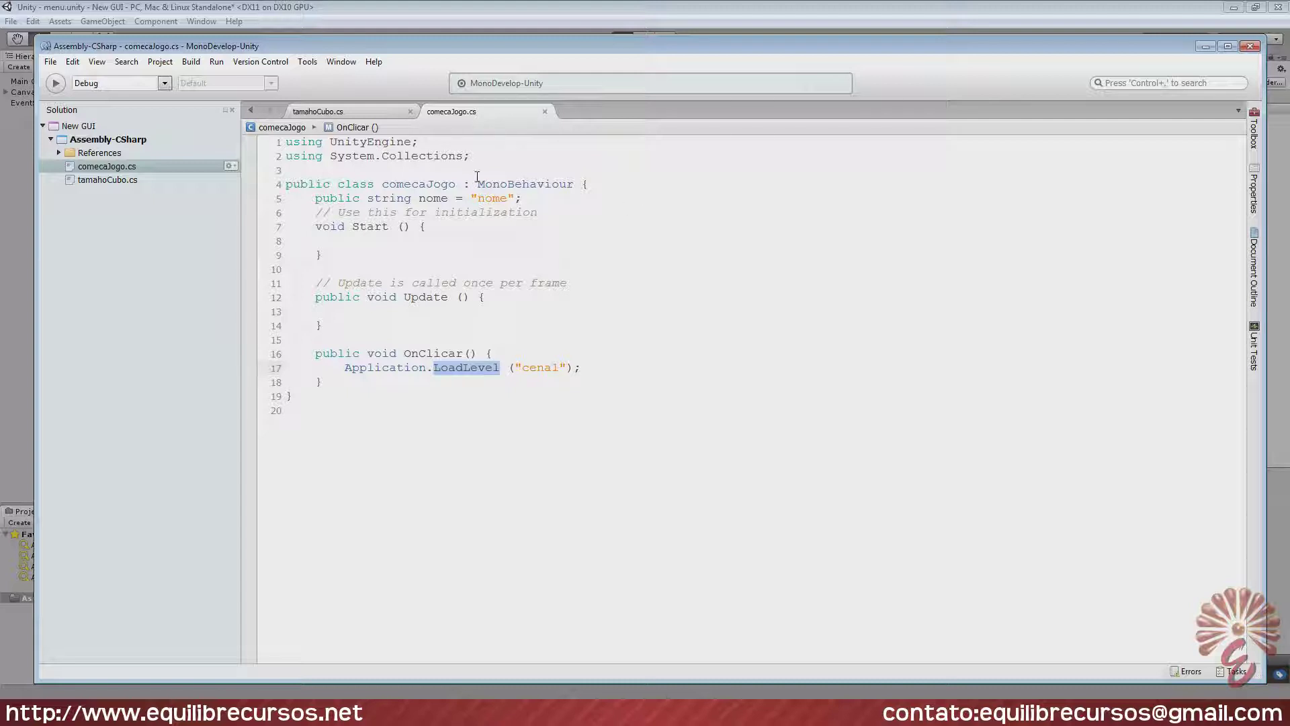
click(358, 114)
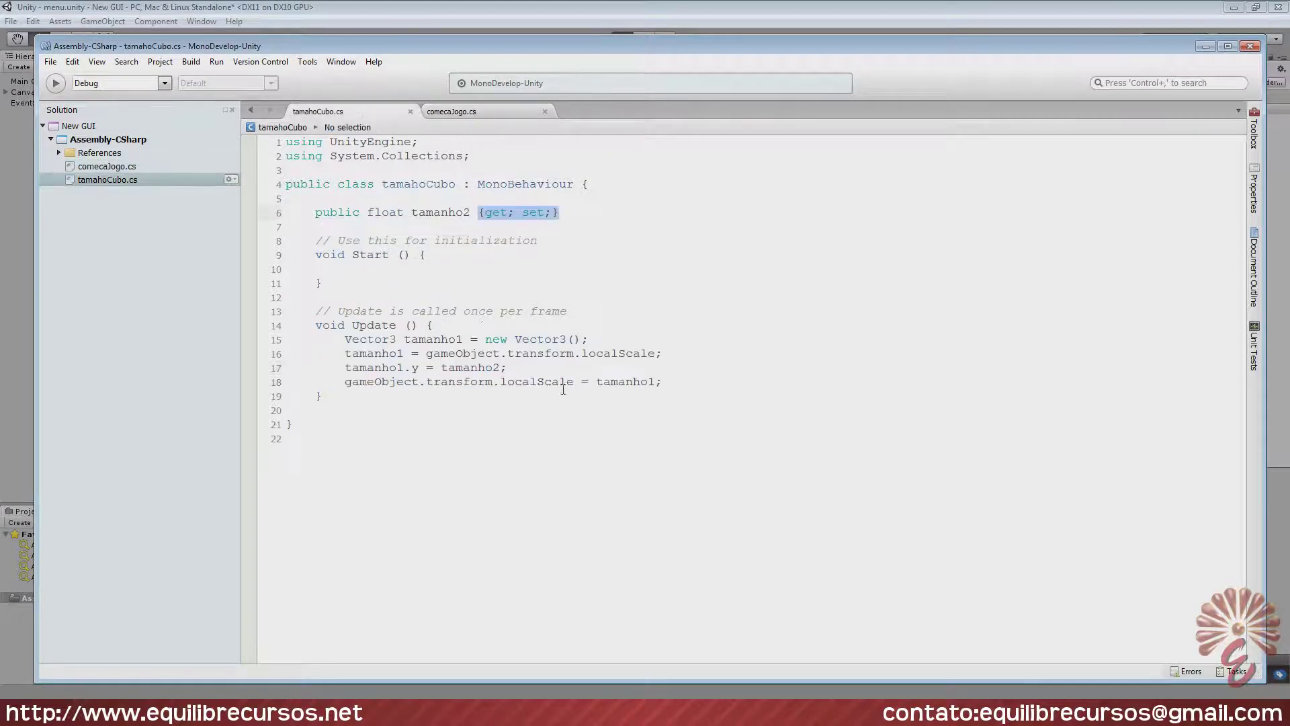
Highlight the Update method body and the tamanho2 property with its get and set accessors.
drag(430, 397, 243, 336)
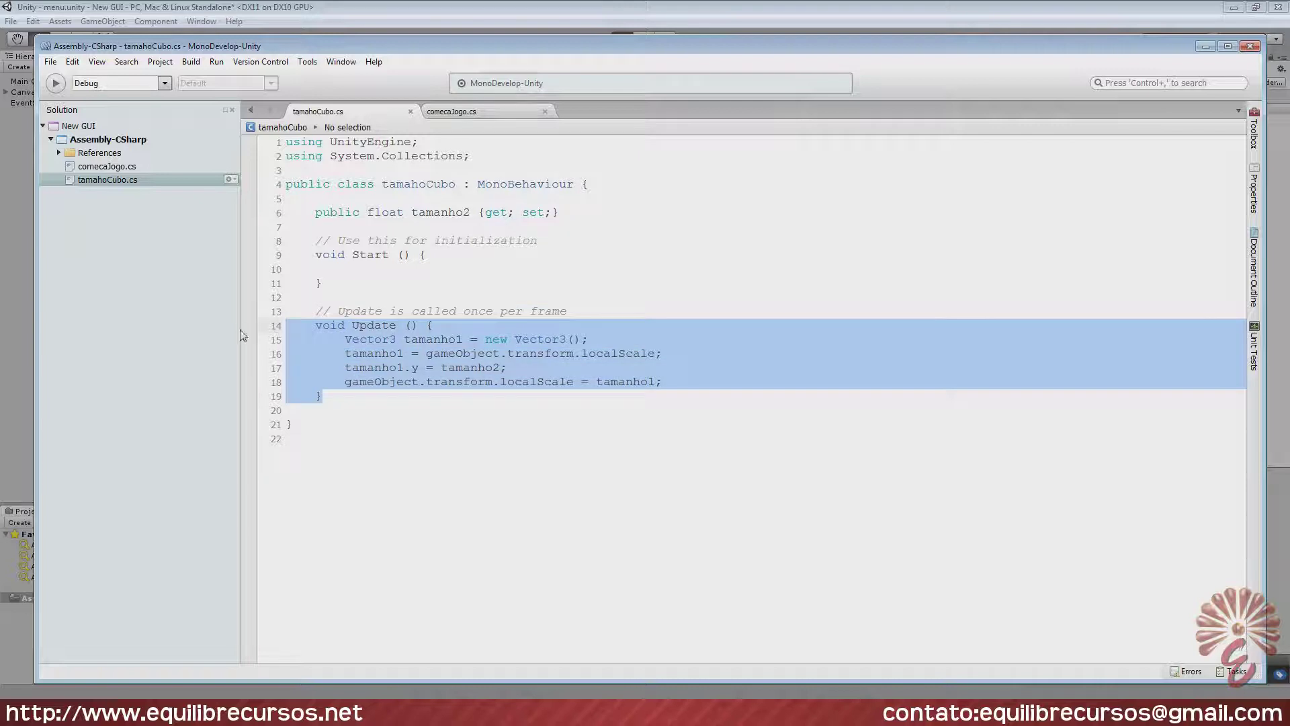
click(322, 354)
drag(662, 382, 263, 344)
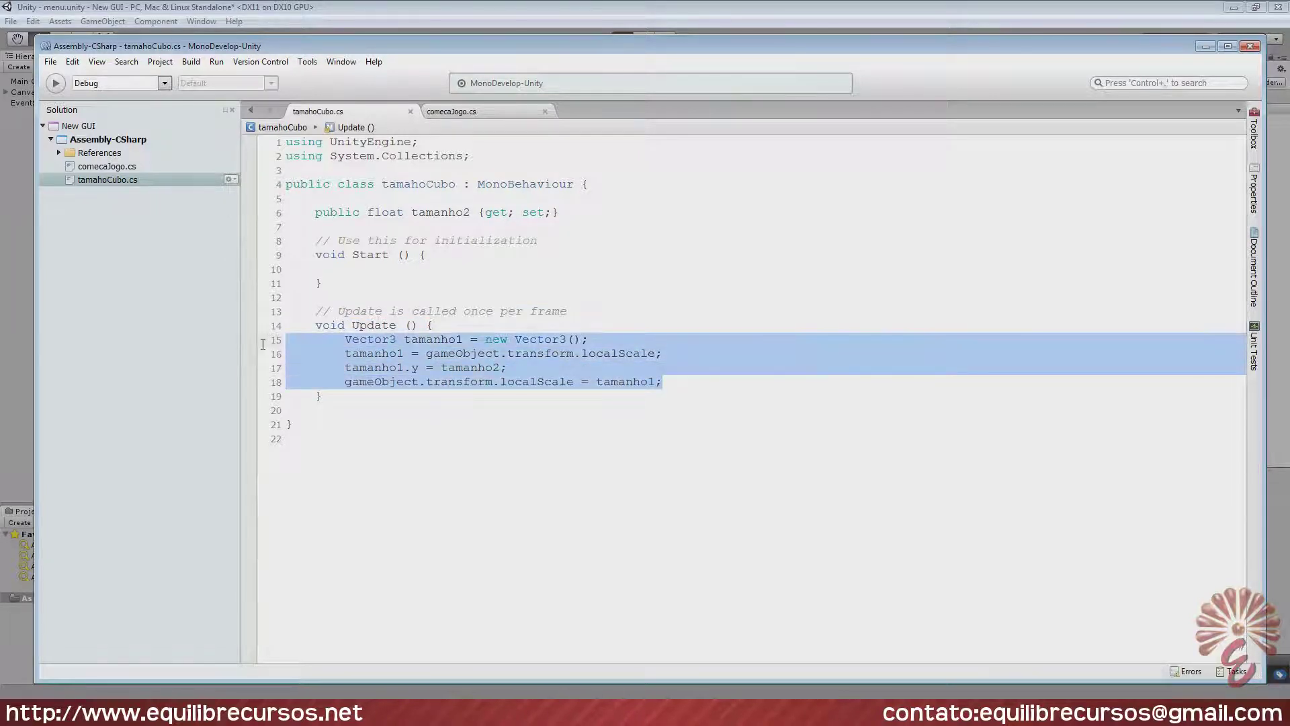
drag(558, 212, 296, 212)
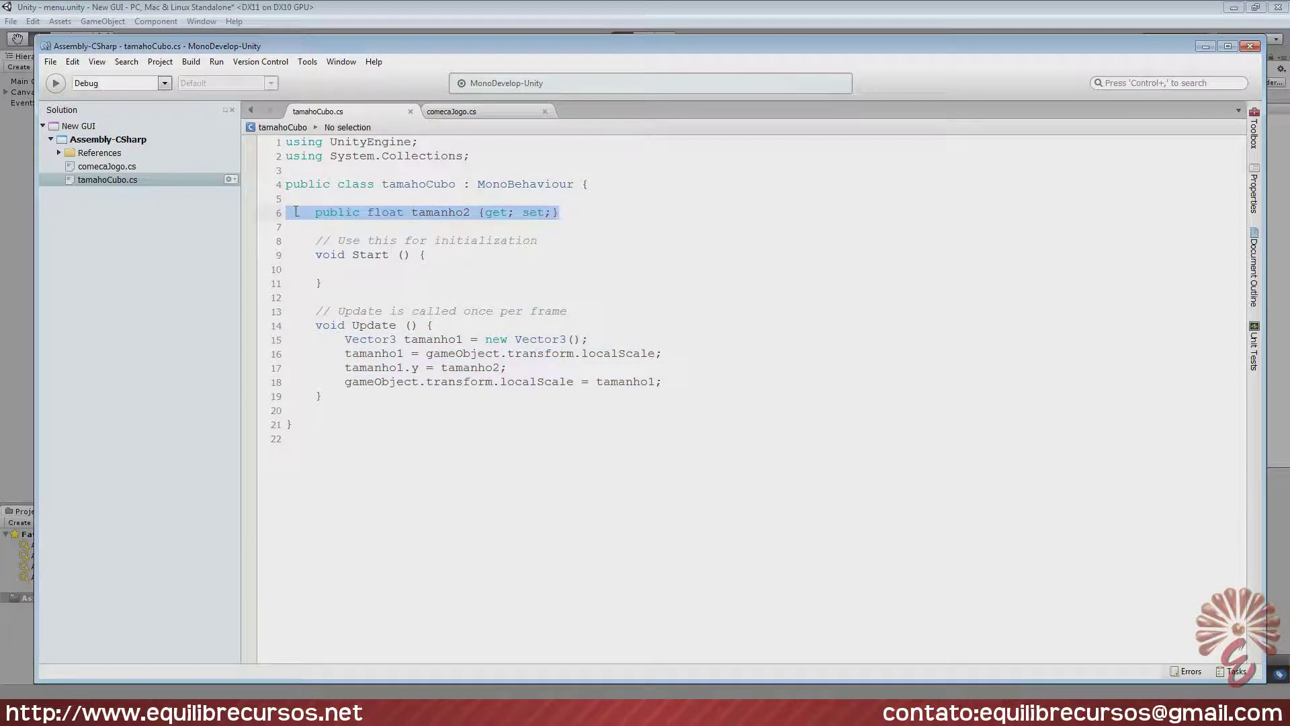
click(494, 213)
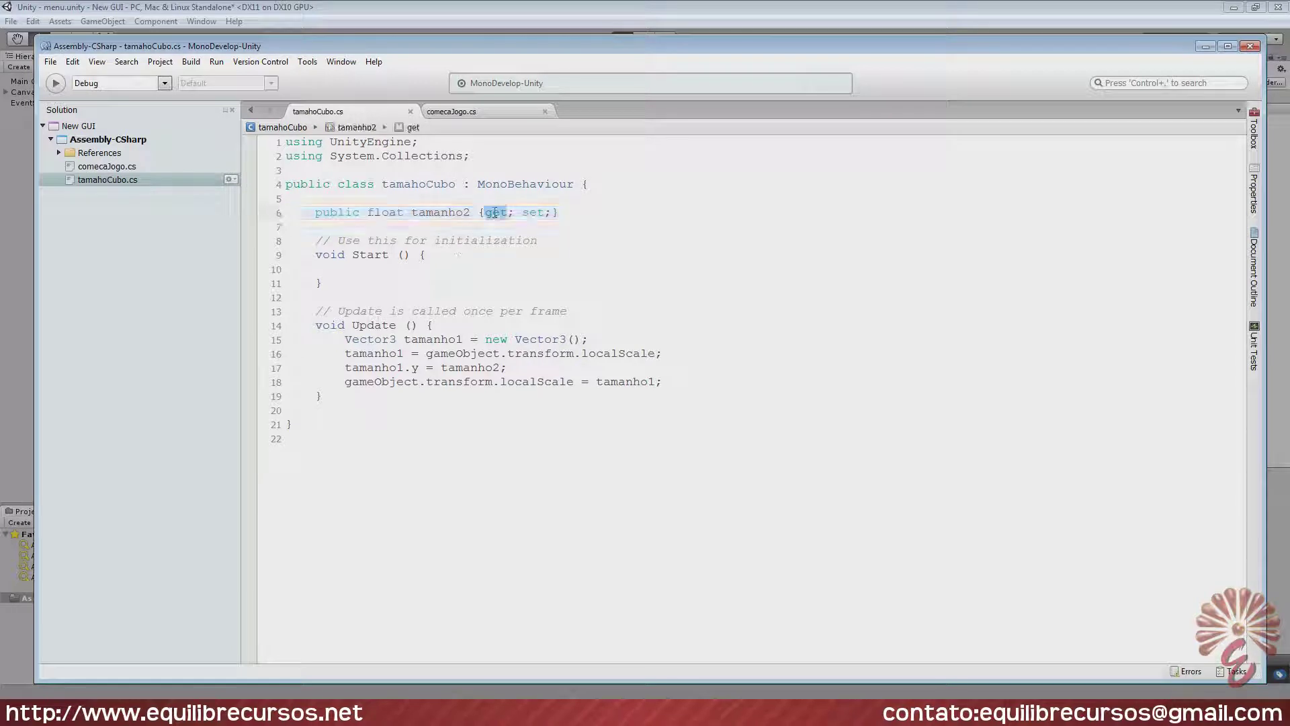
key(ctrl+Right)
key(ctrl+Right)
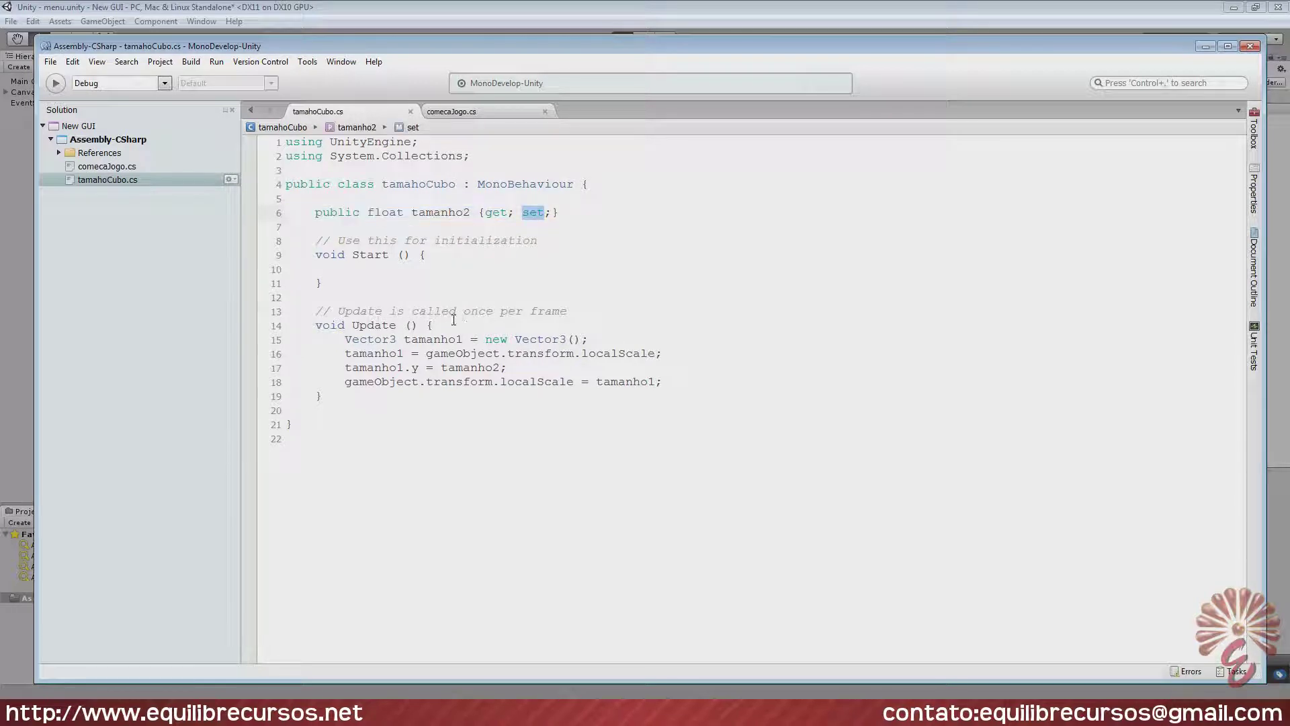
Examine line 16's gameObject.transform.localScale reference inside Update.
drag(343, 339, 748, 389)
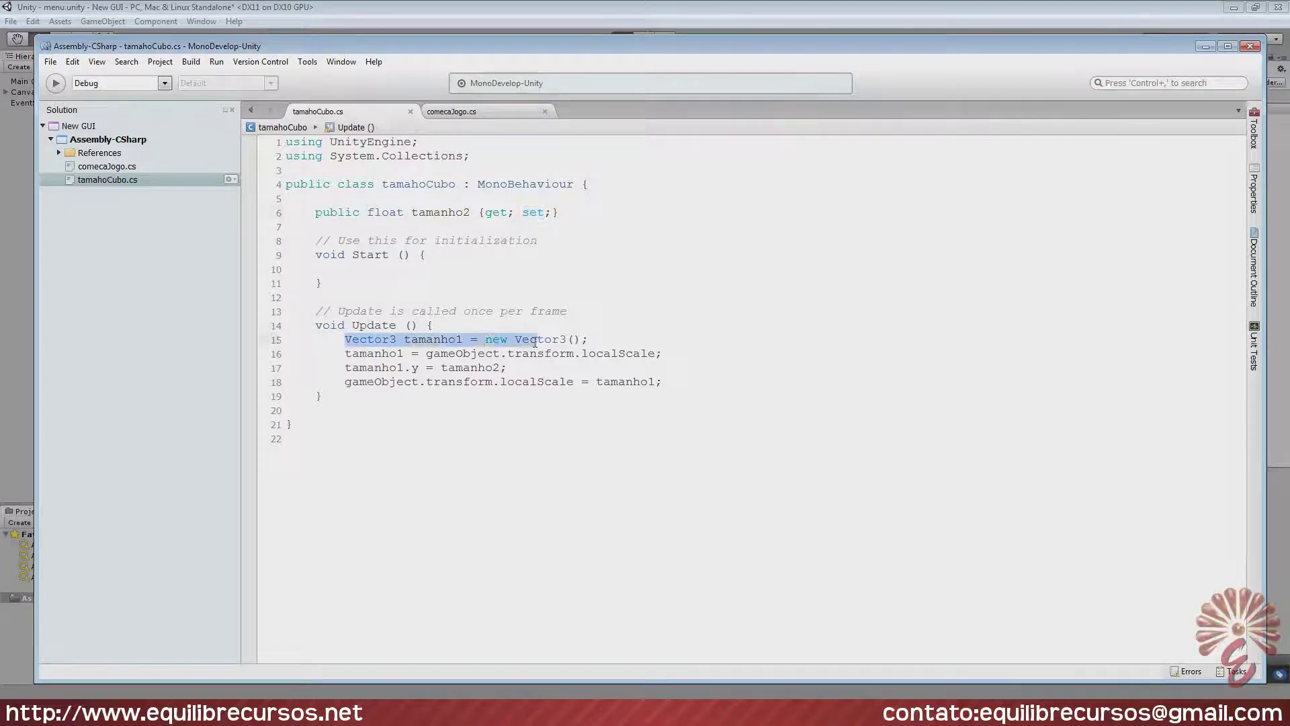
click(348, 340)
click(457, 354)
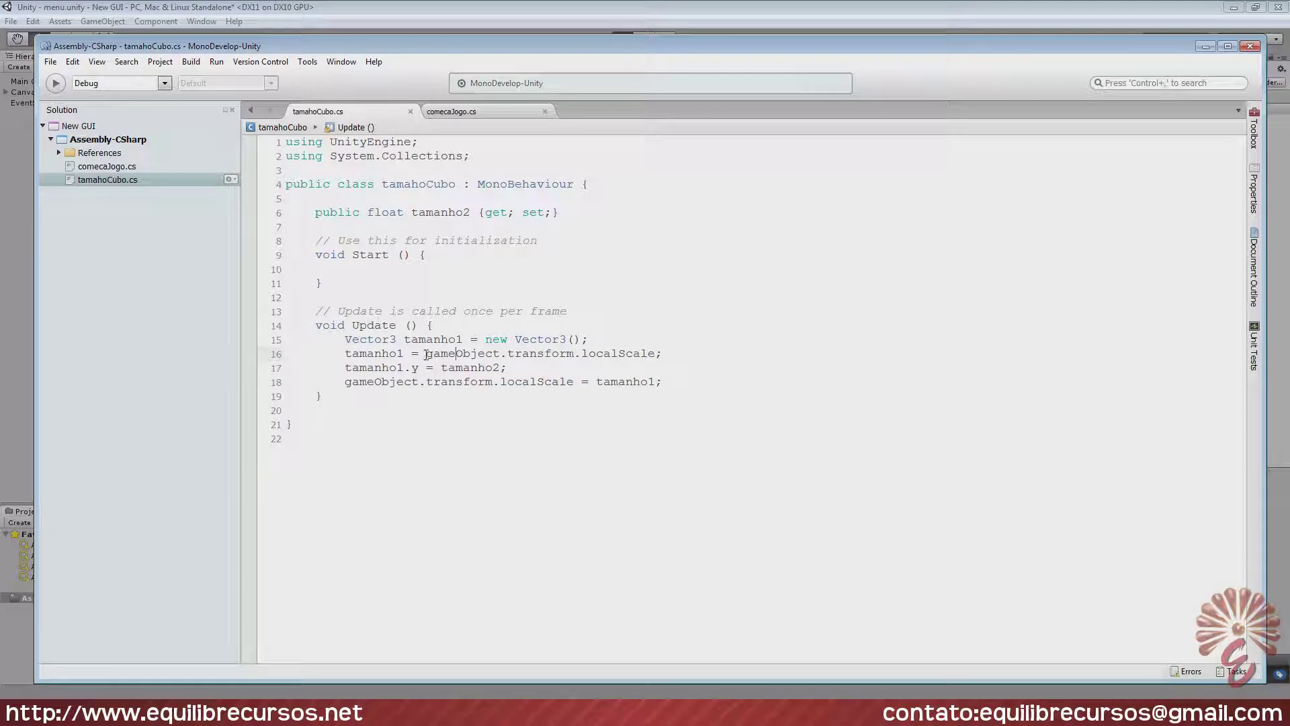
drag(427, 354, 655, 354)
double_click(600, 354)
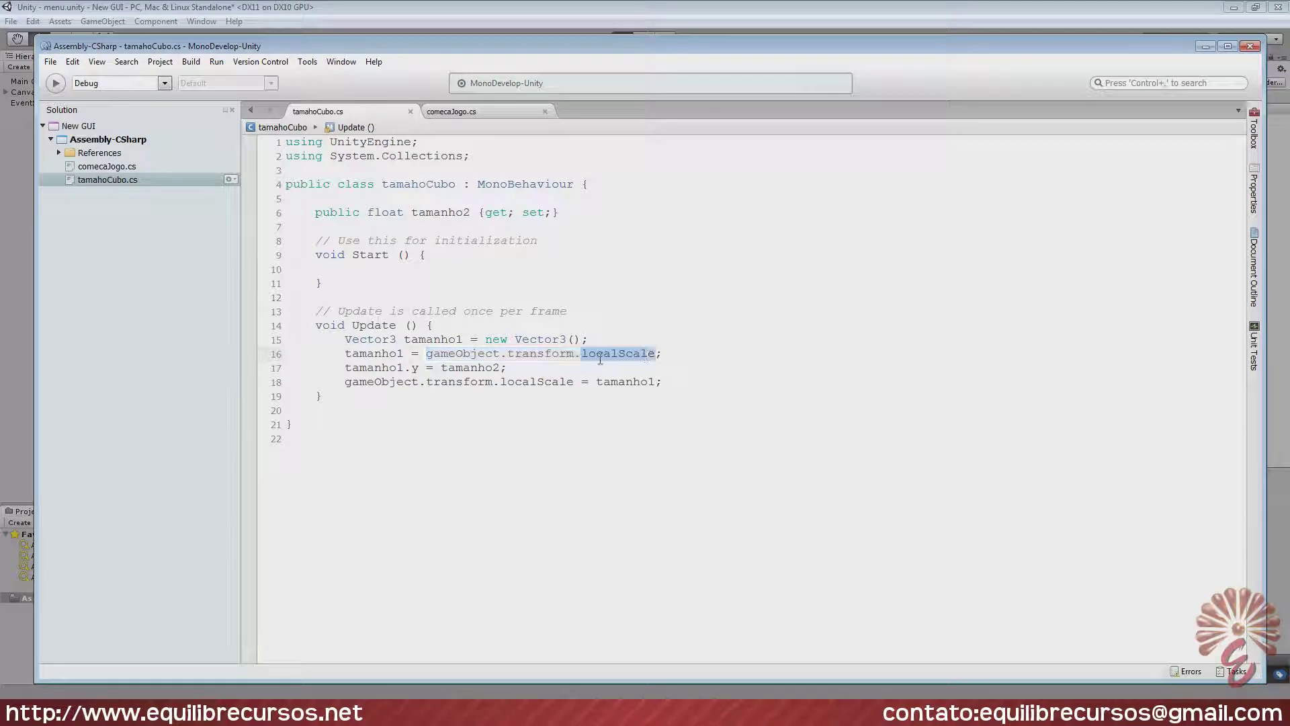
double_click(660, 354)
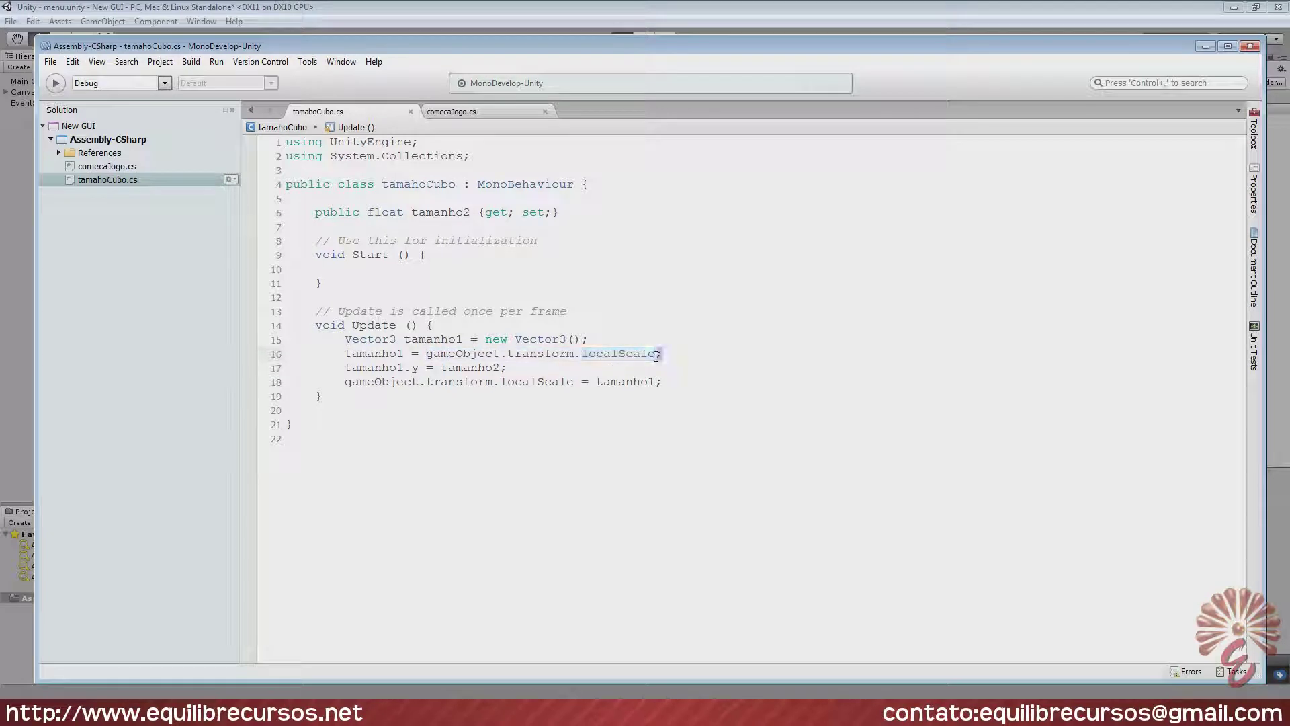
double_click(649, 352)
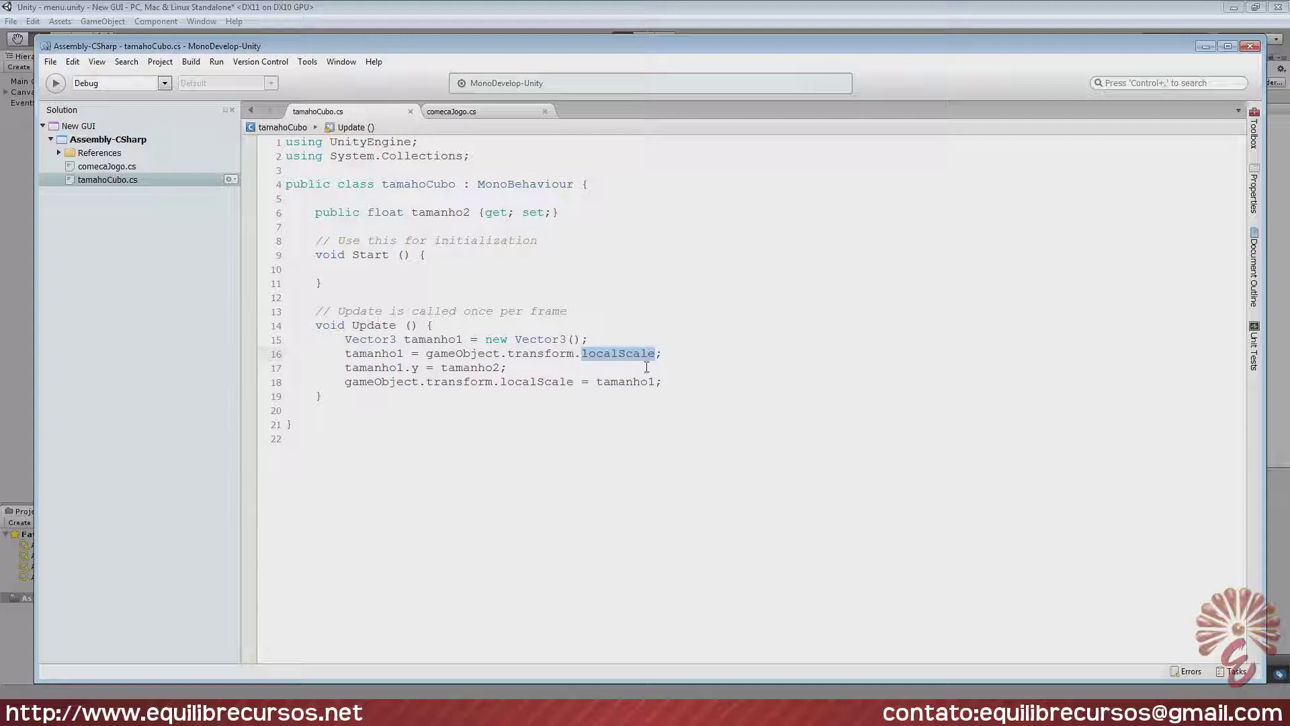
Trace the Vector3 tamanho1 variable and its y value taken from tamanho2.
drag(344, 339, 646, 345)
drag(344, 354, 670, 354)
click(464, 354)
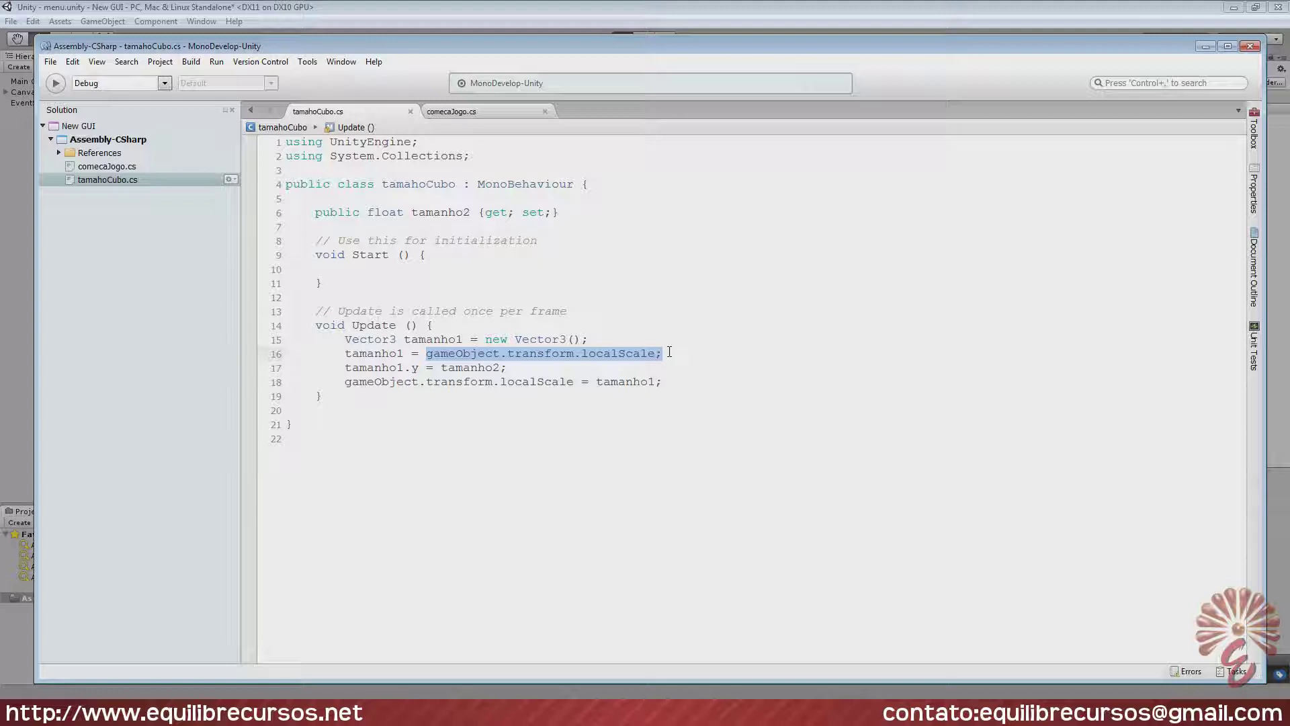
double_click(366, 354)
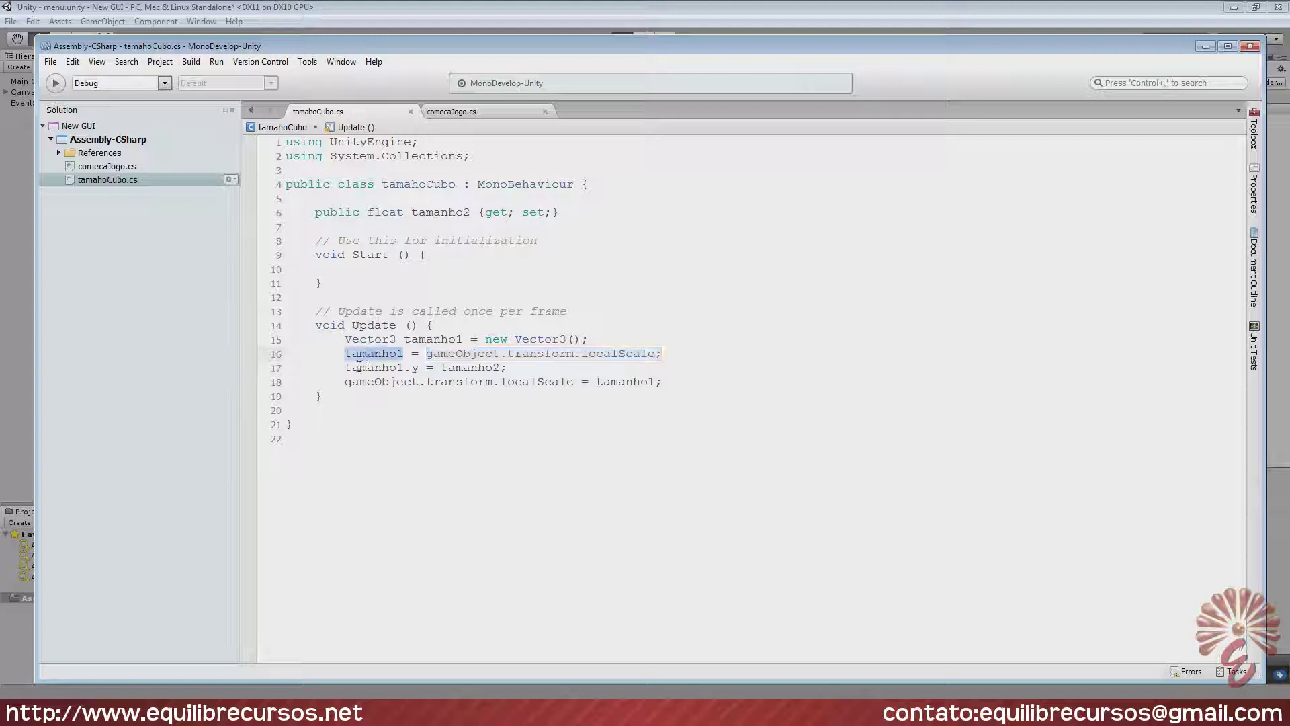
drag(345, 368, 421, 367)
double_click(463, 368)
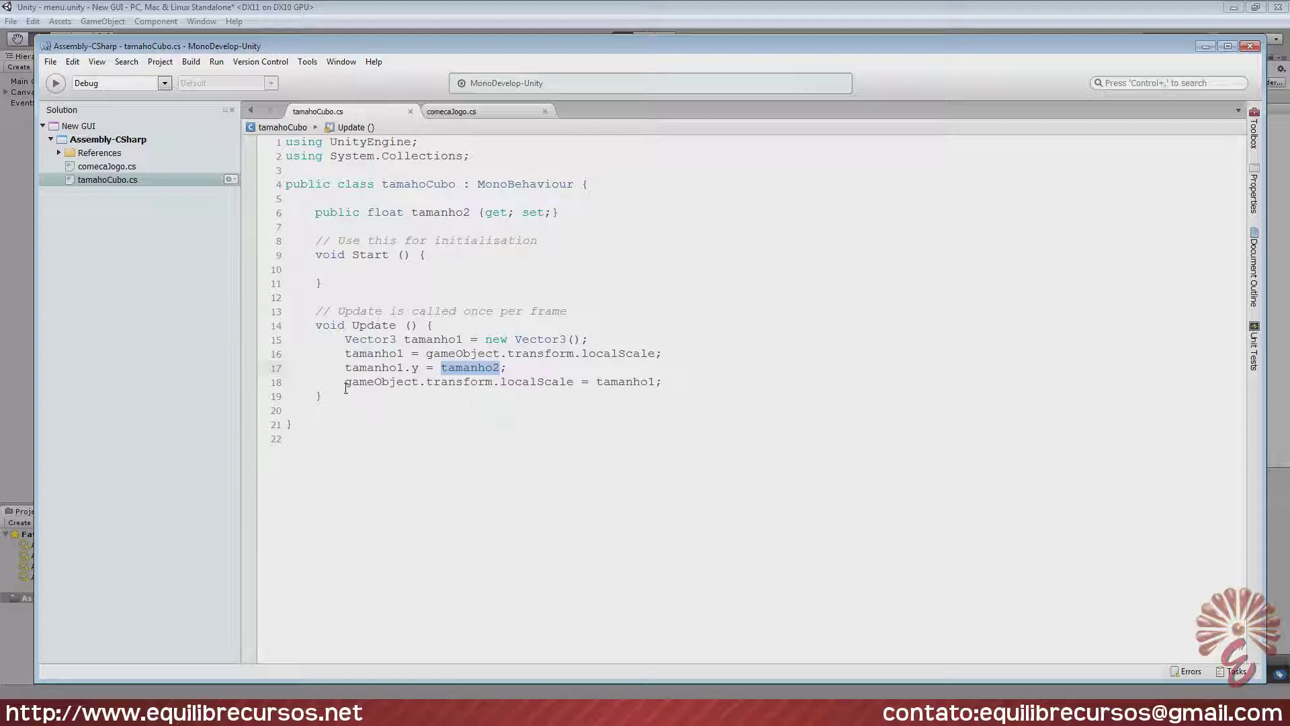
double_click(440, 212)
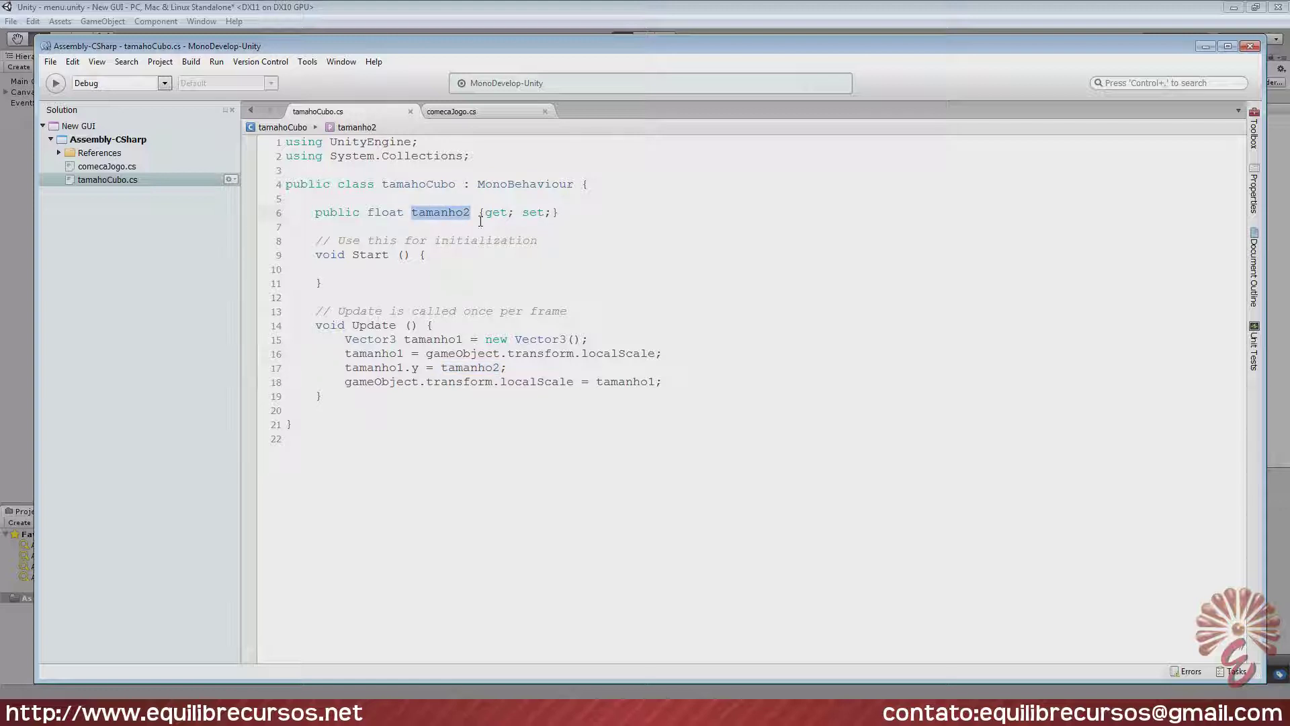
click(424, 395)
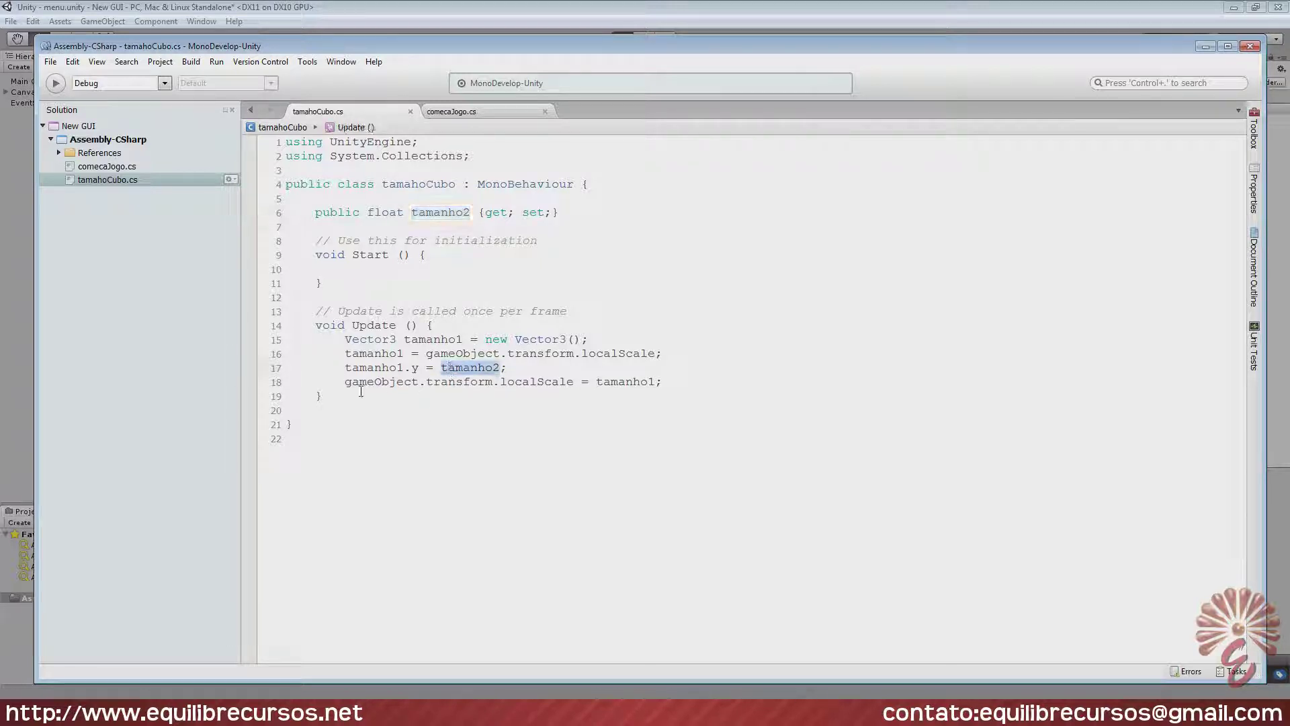
Review line 18's localScale assignment and the whole Update body, then return to comecaJogo.cs.
drag(345, 382, 411, 383)
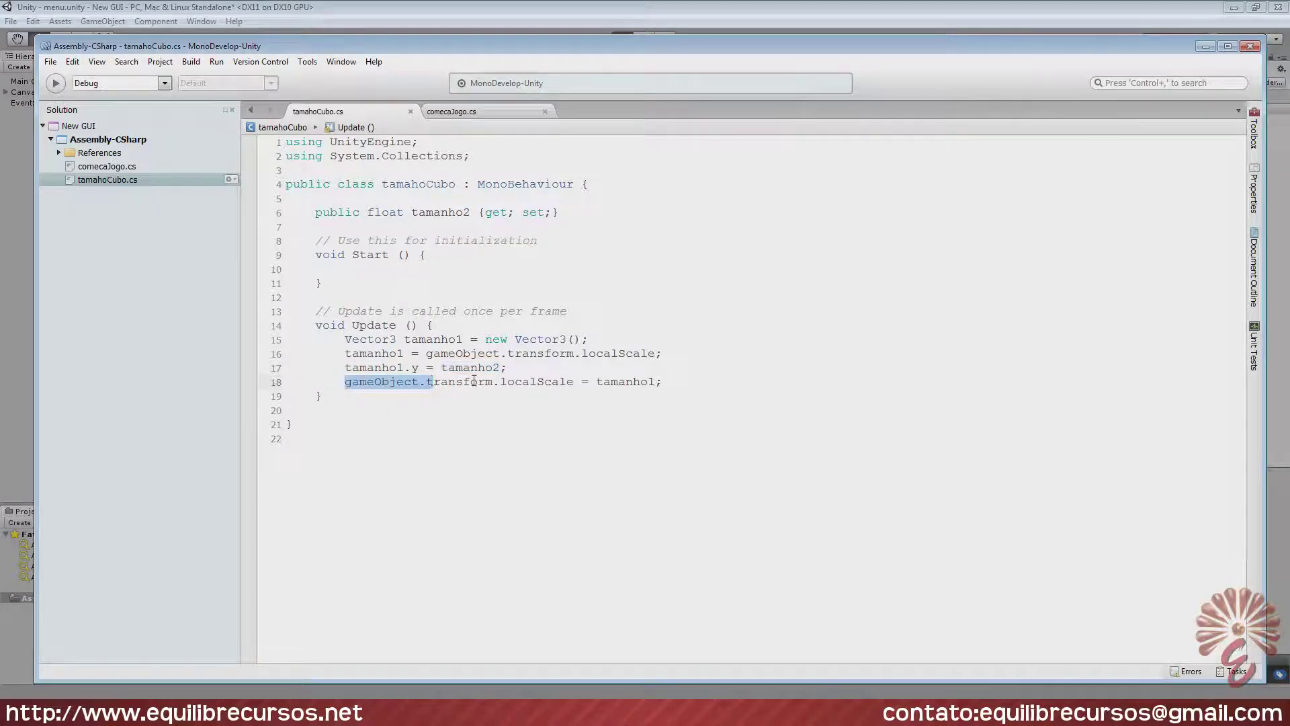
triple_click(524, 382)
double_click(524, 383)
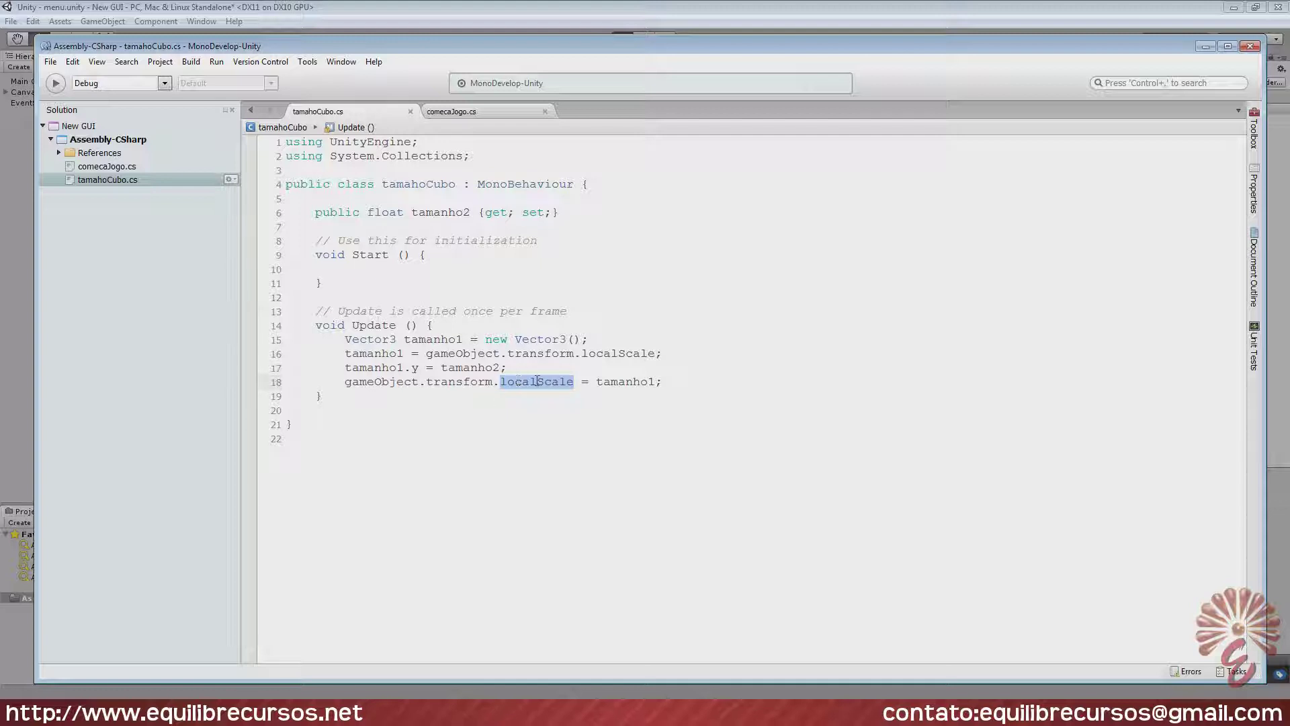
click(573, 382)
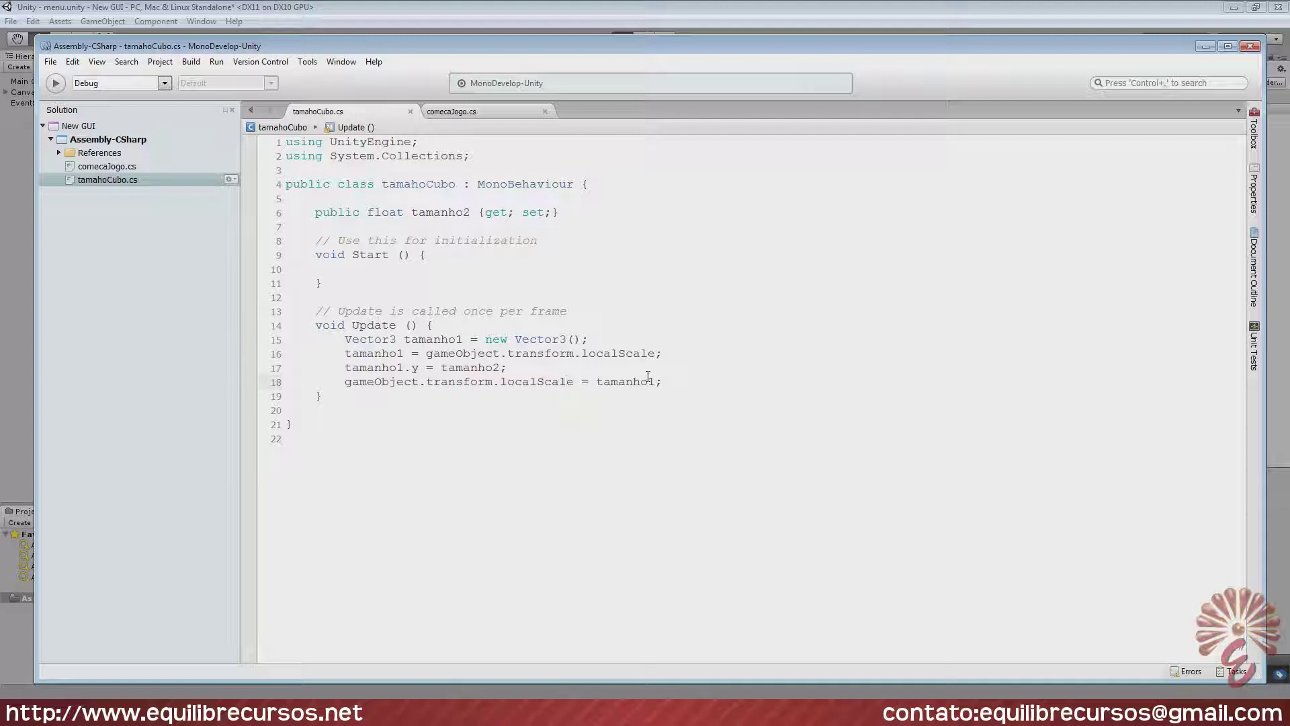
drag(351, 339, 715, 385)
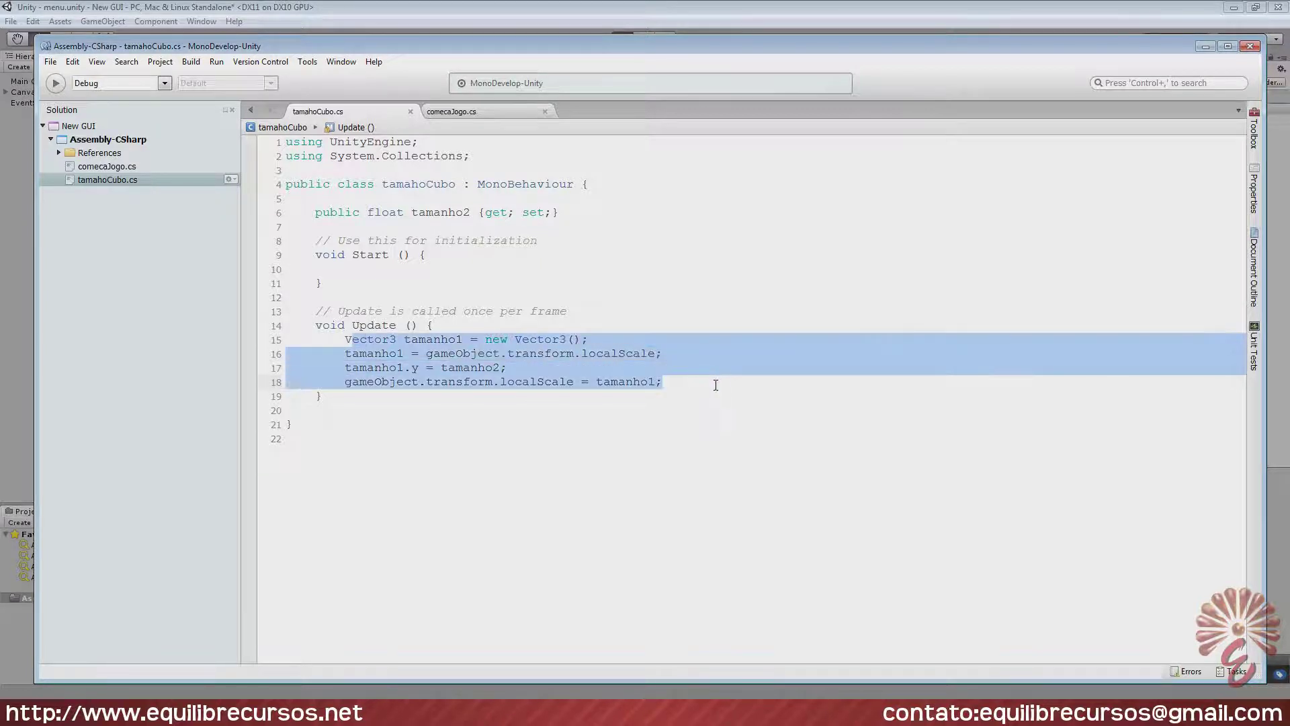
click(600, 388)
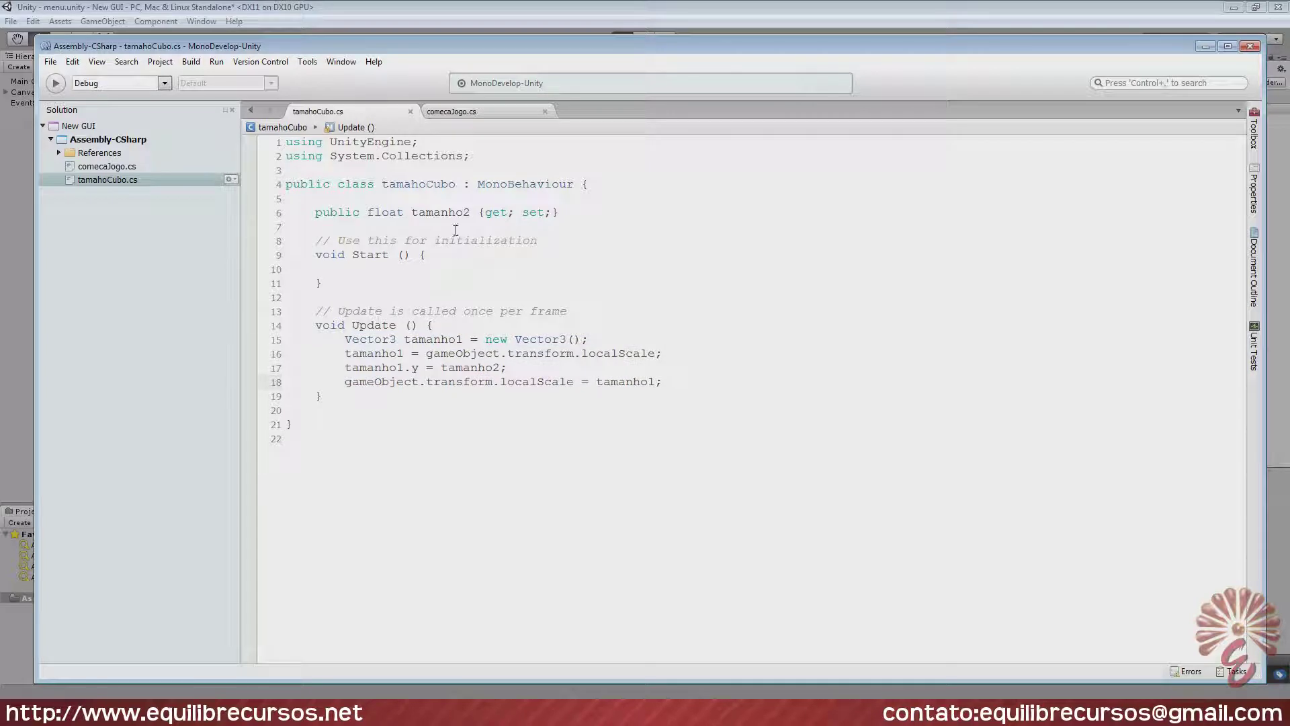
click(474, 111)
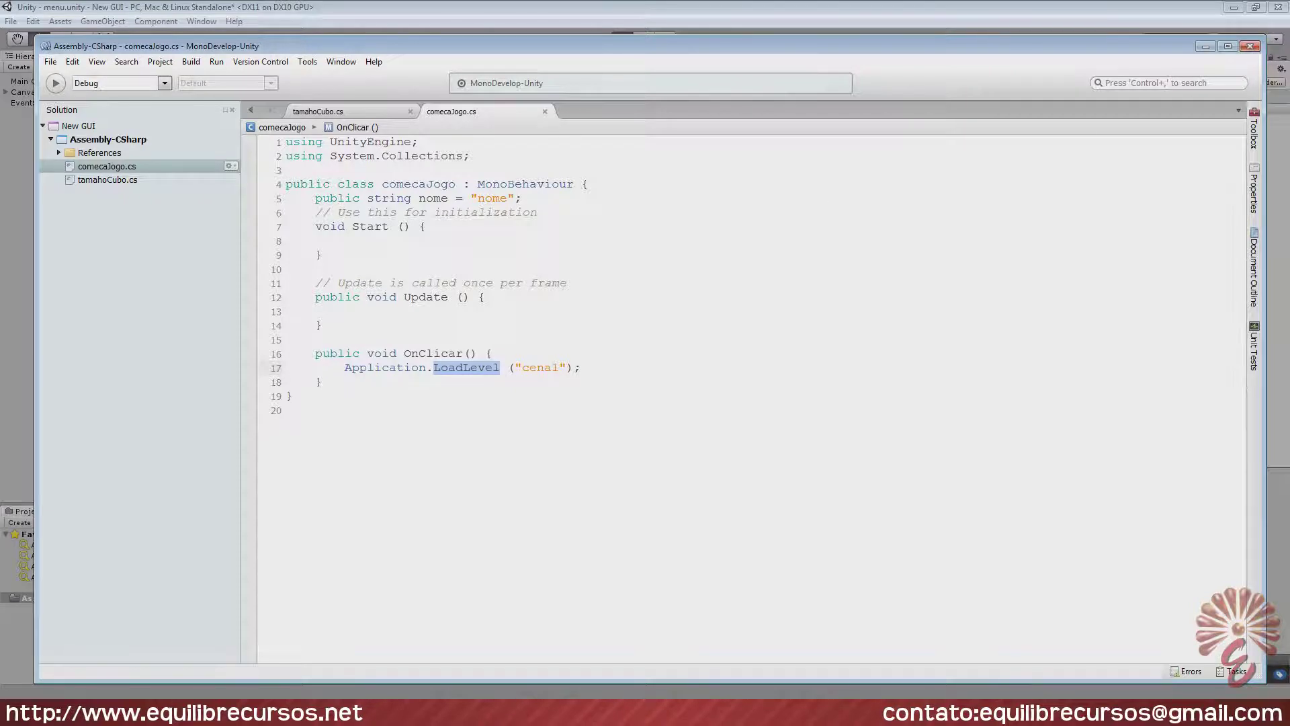
Back in Unity, open the cena1 scene, saving the menu scene's changes first.
click(1206, 46)
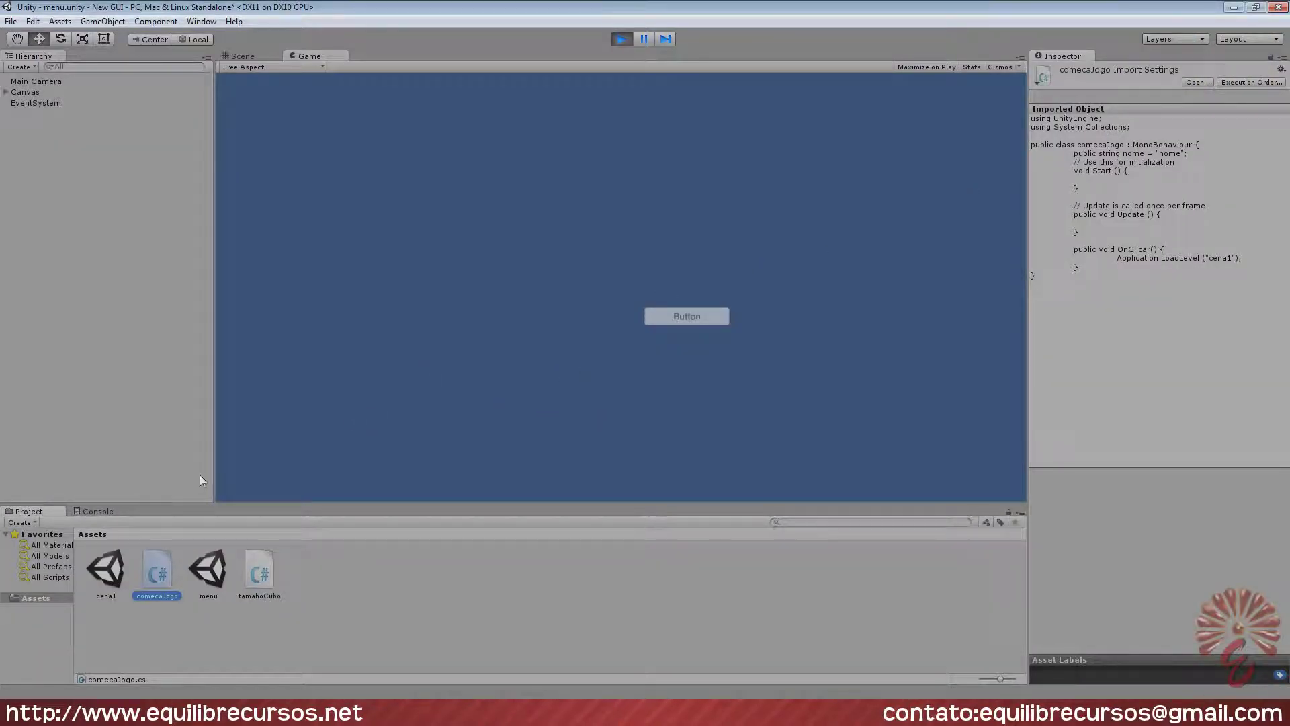
double_click(105, 570)
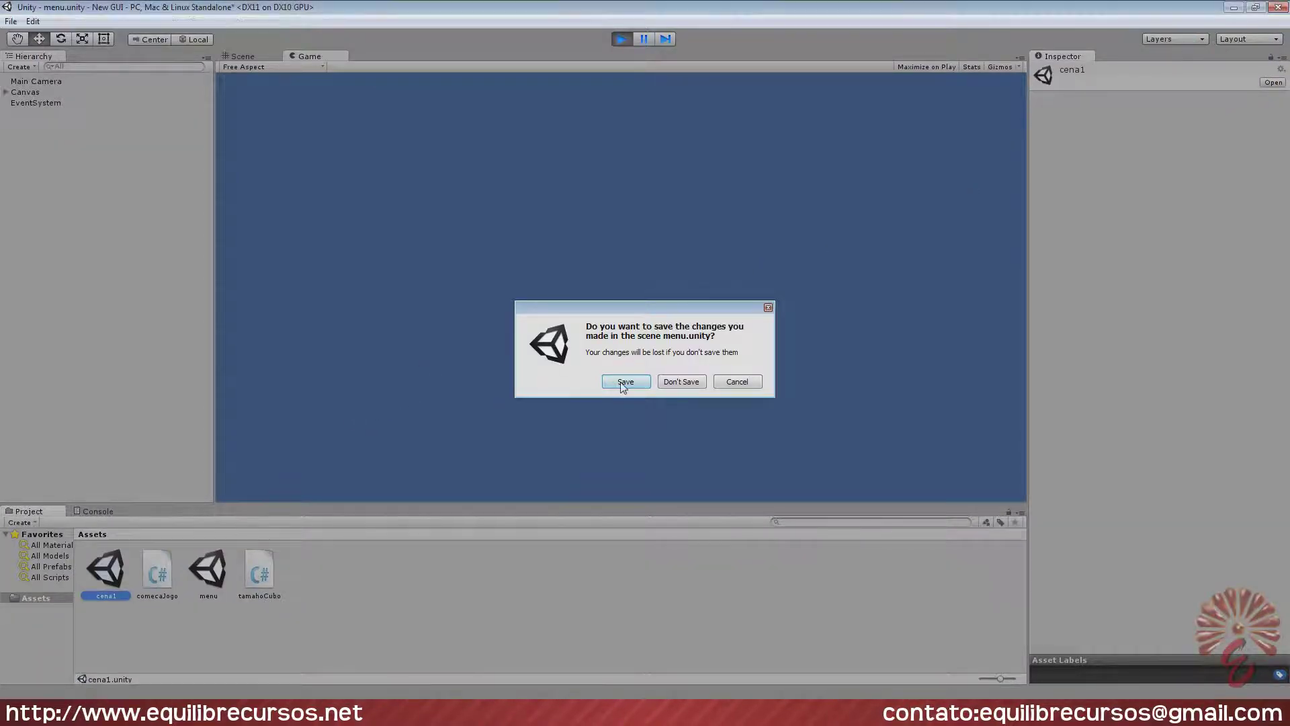
click(625, 382)
Reopen the menu scene, orbit around its canvas, and select EventSystem.
double_click(208, 570)
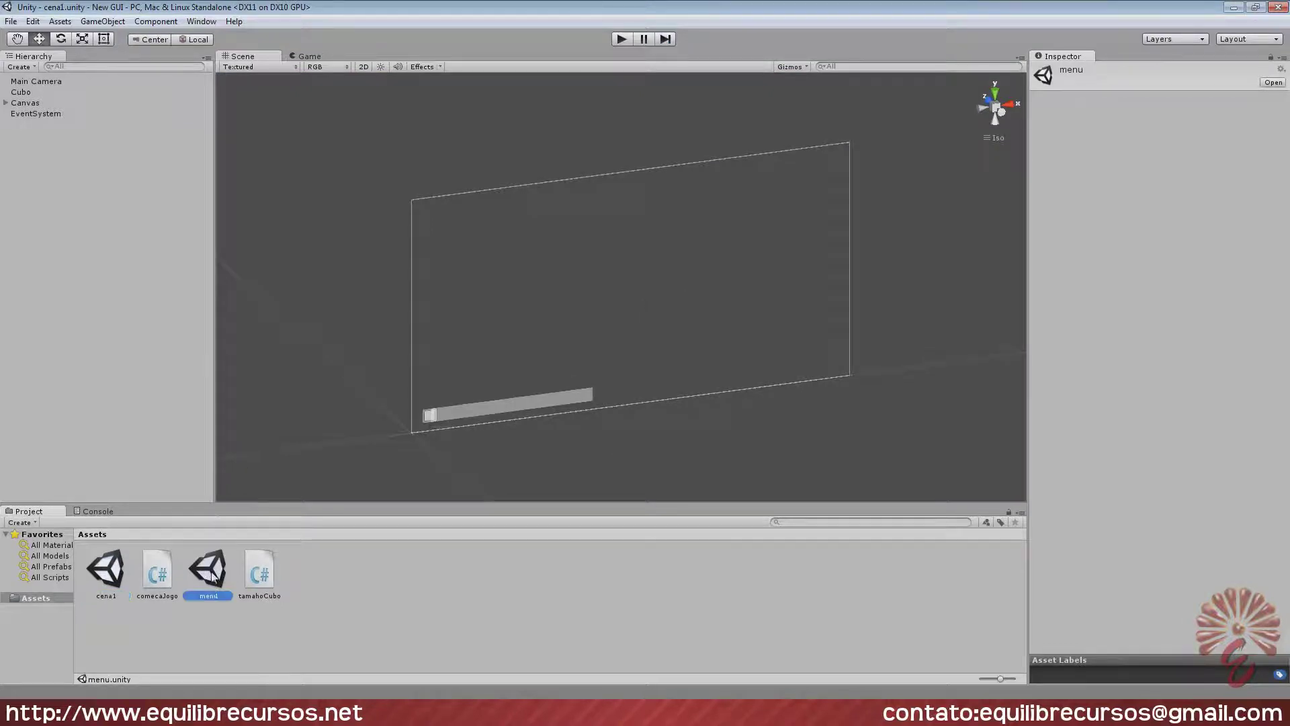
mouse_move(716, 390)
alt+mouse_down()
mouse_move(582, 342)
mouse_move(657, 366)
alt+mouse_up()
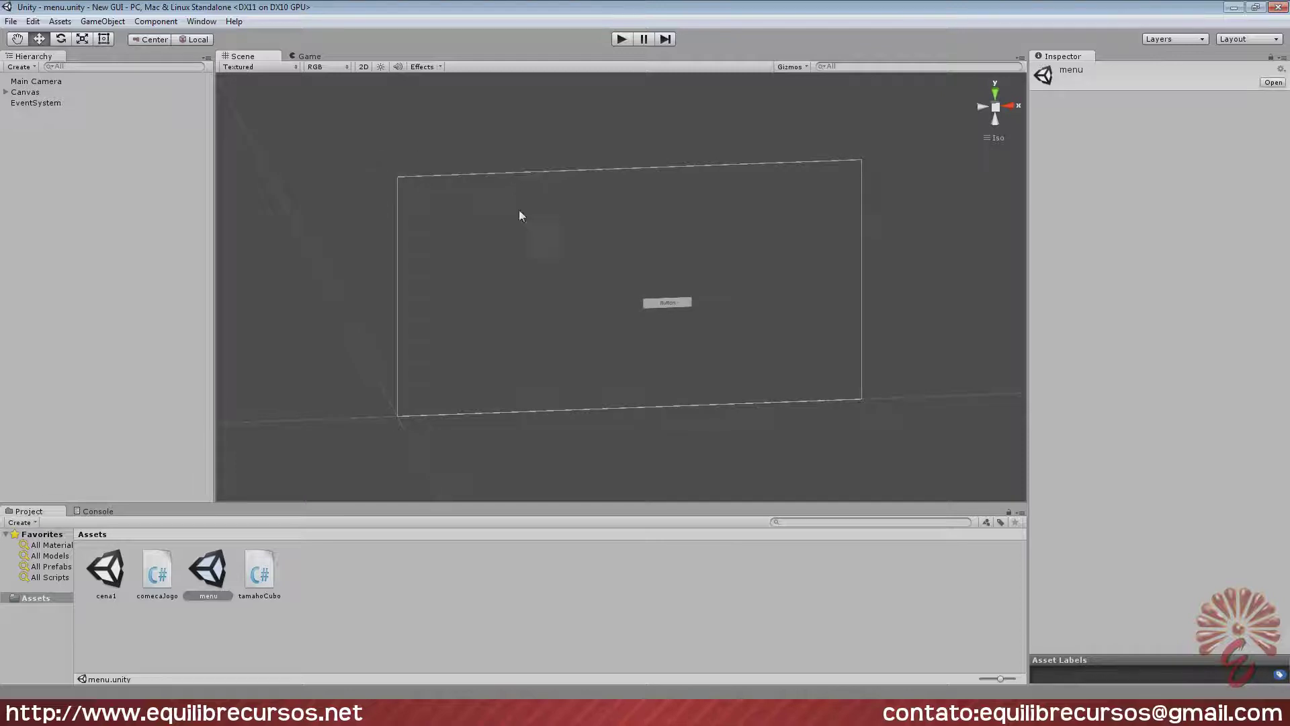
click(36, 104)
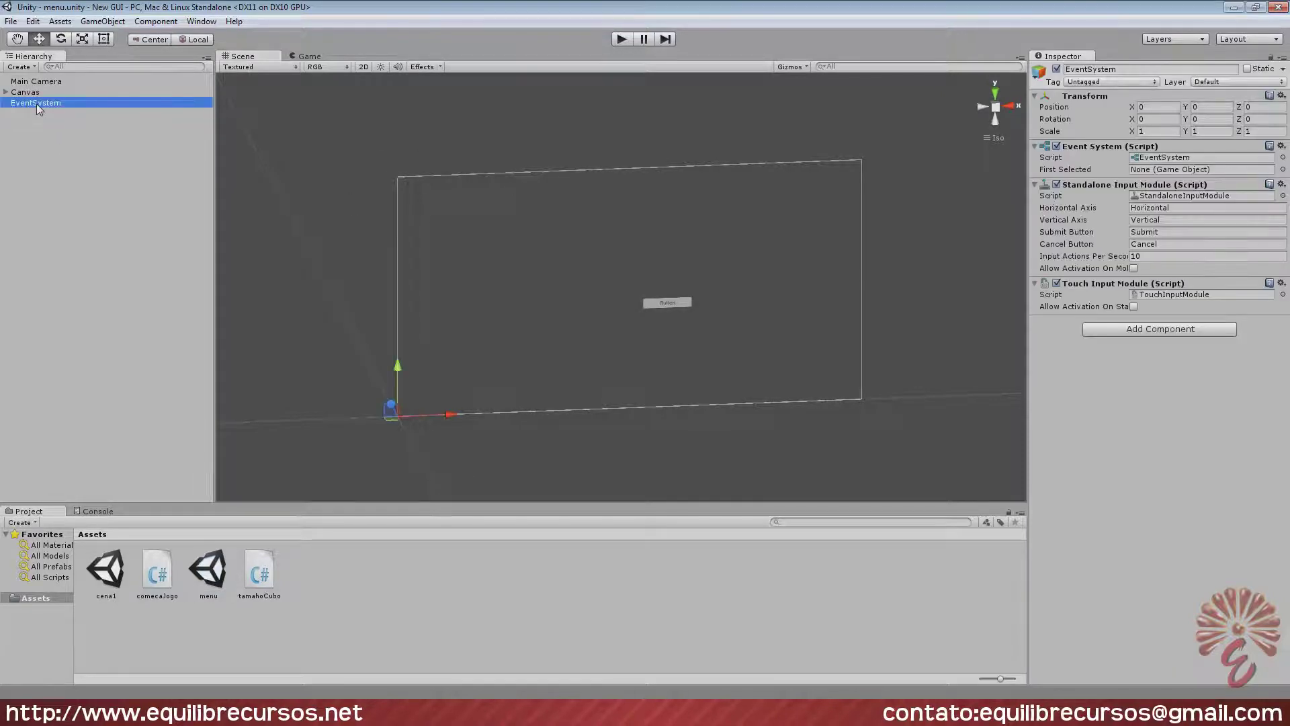
Select Canvas and EventSystem together in the Hierarchy and delete them.
click(27, 94)
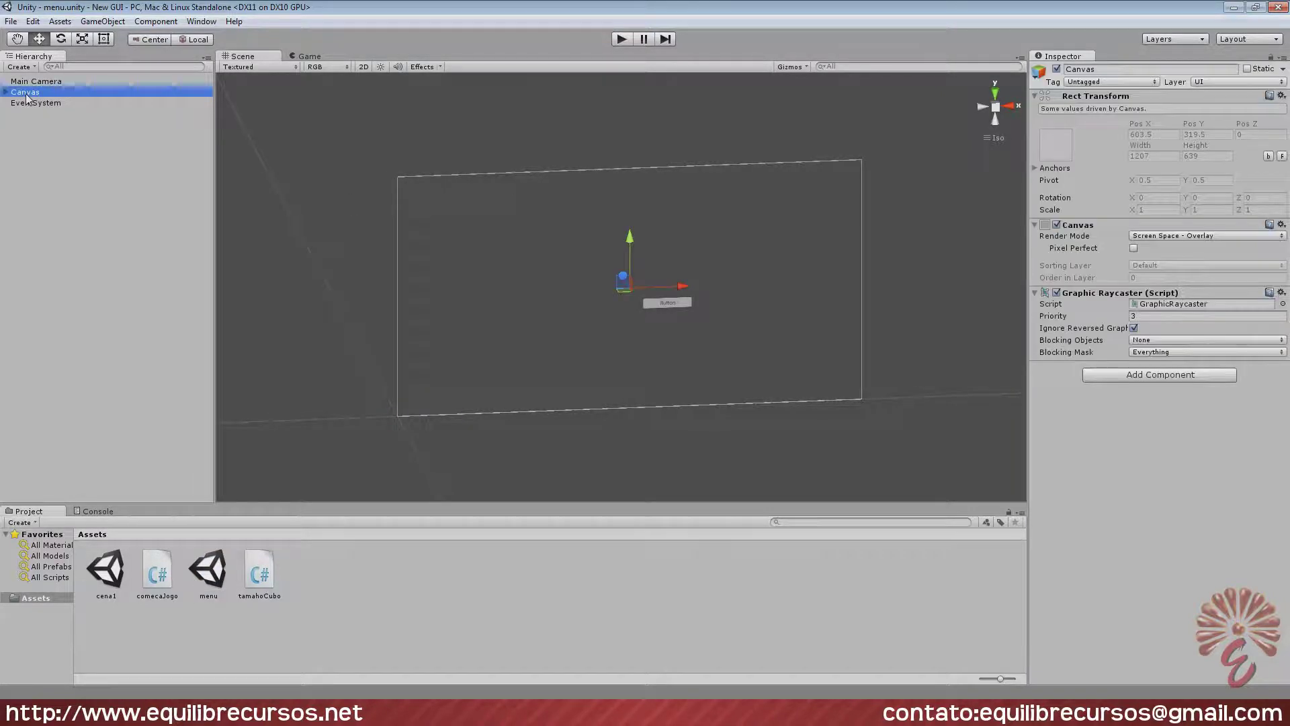
shift+click(29, 102)
key(Delete)
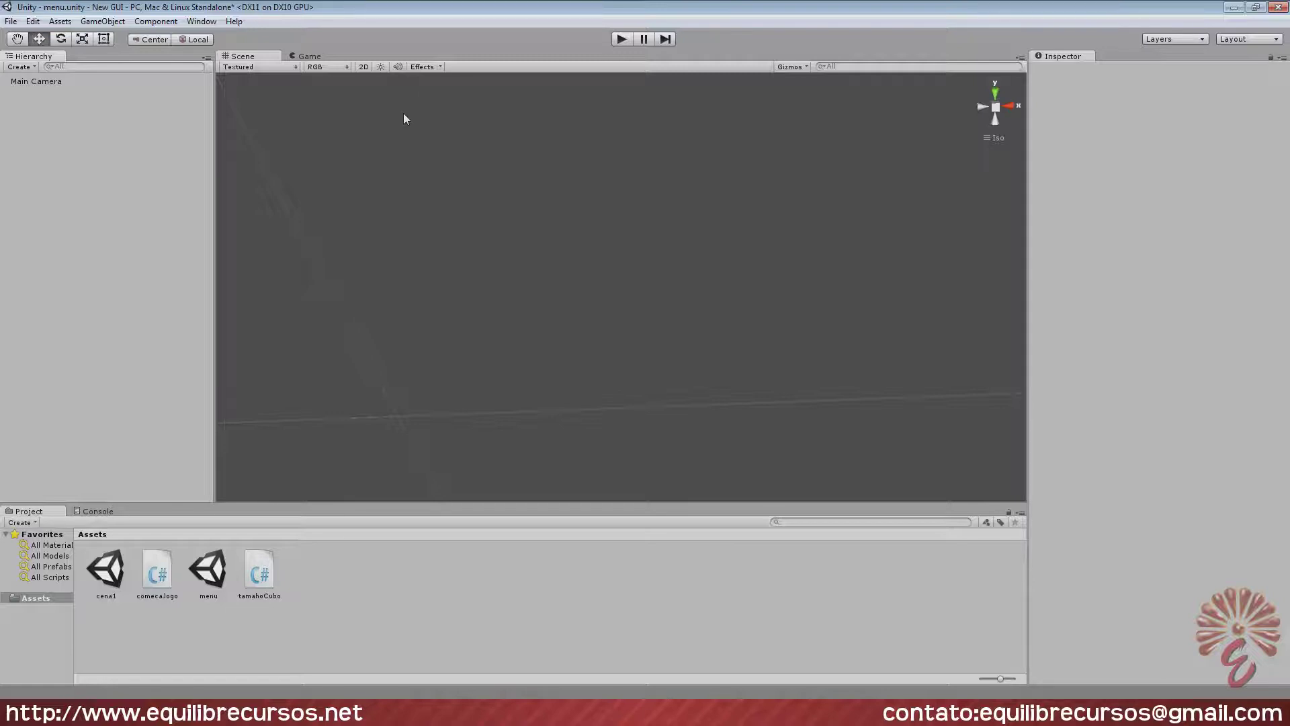
Create a new button through GameObject > UI > Button.
click(102, 22)
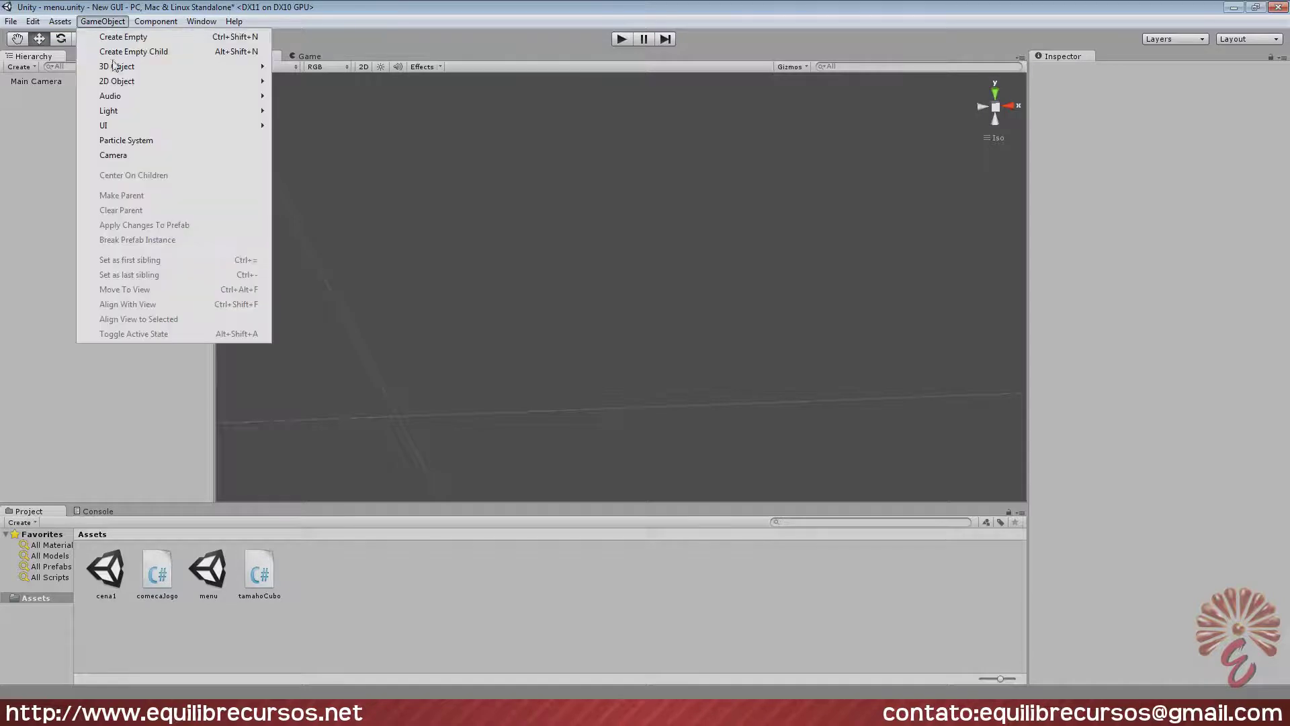
mouse_move(116, 133)
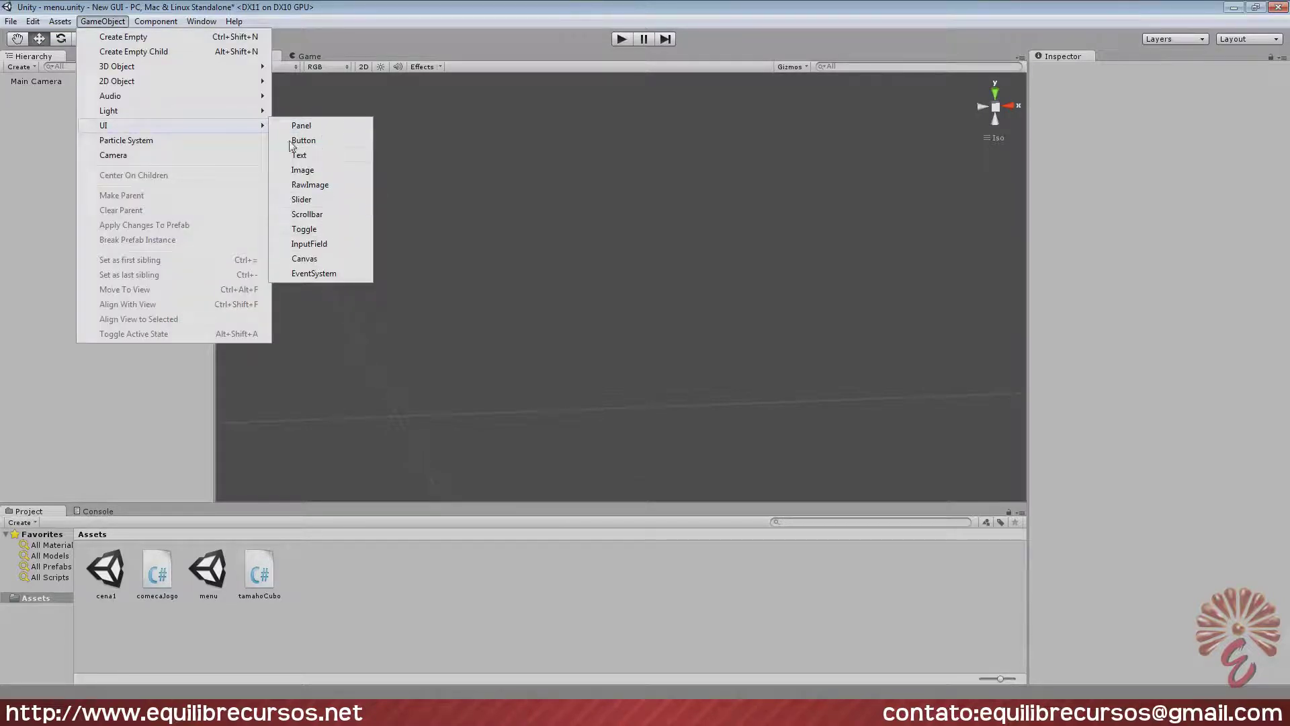
click(327, 145)
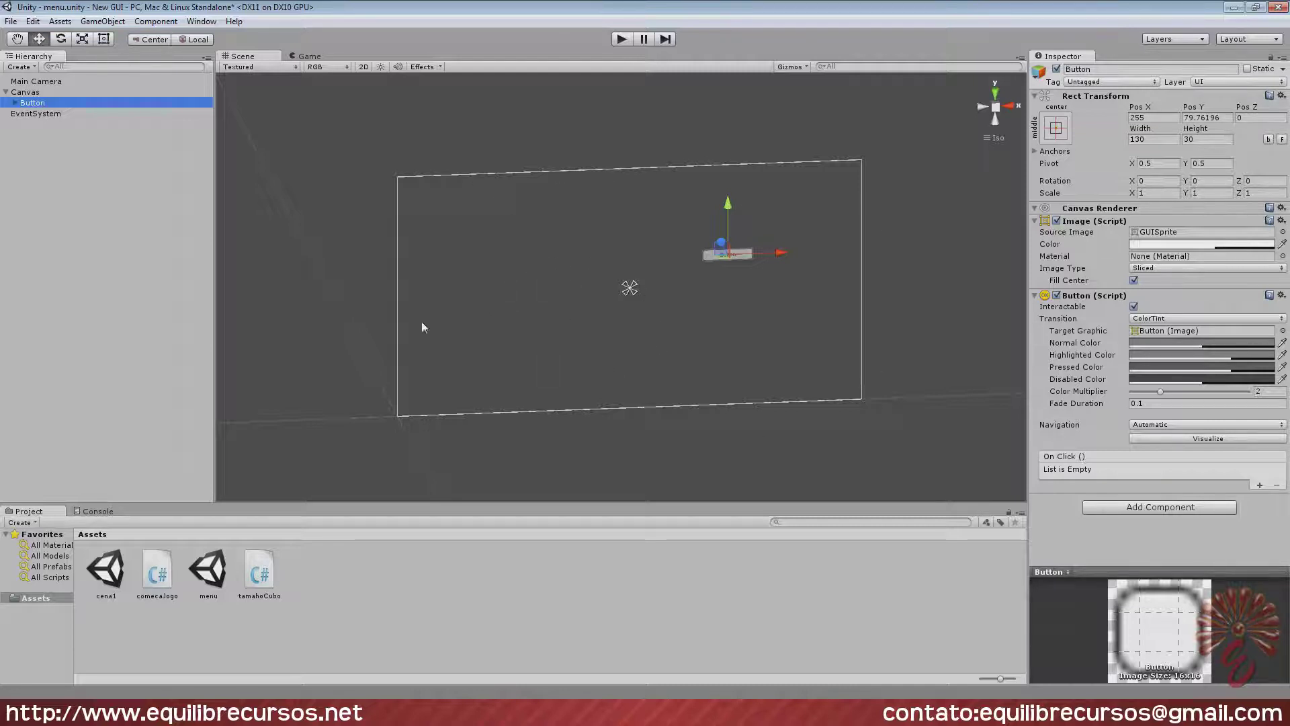
scroll(485, 284, down, 5)
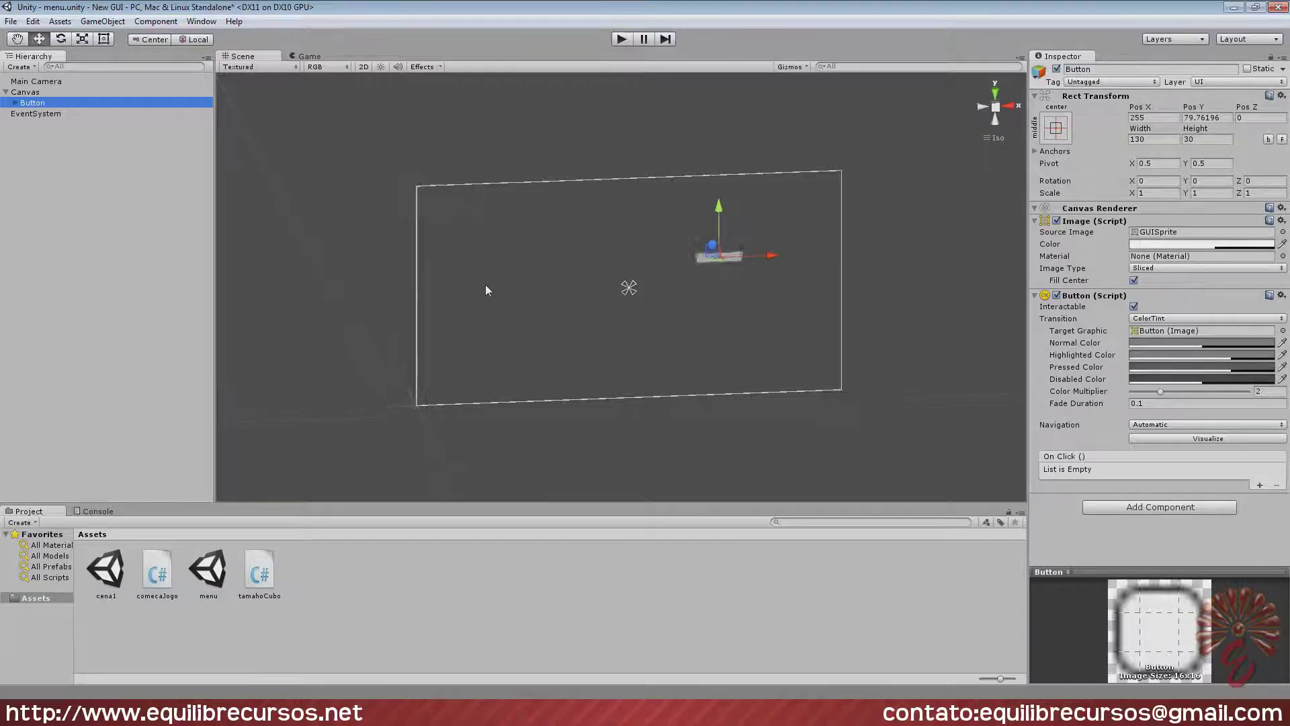
alt+drag(472, 275, 407, 268)
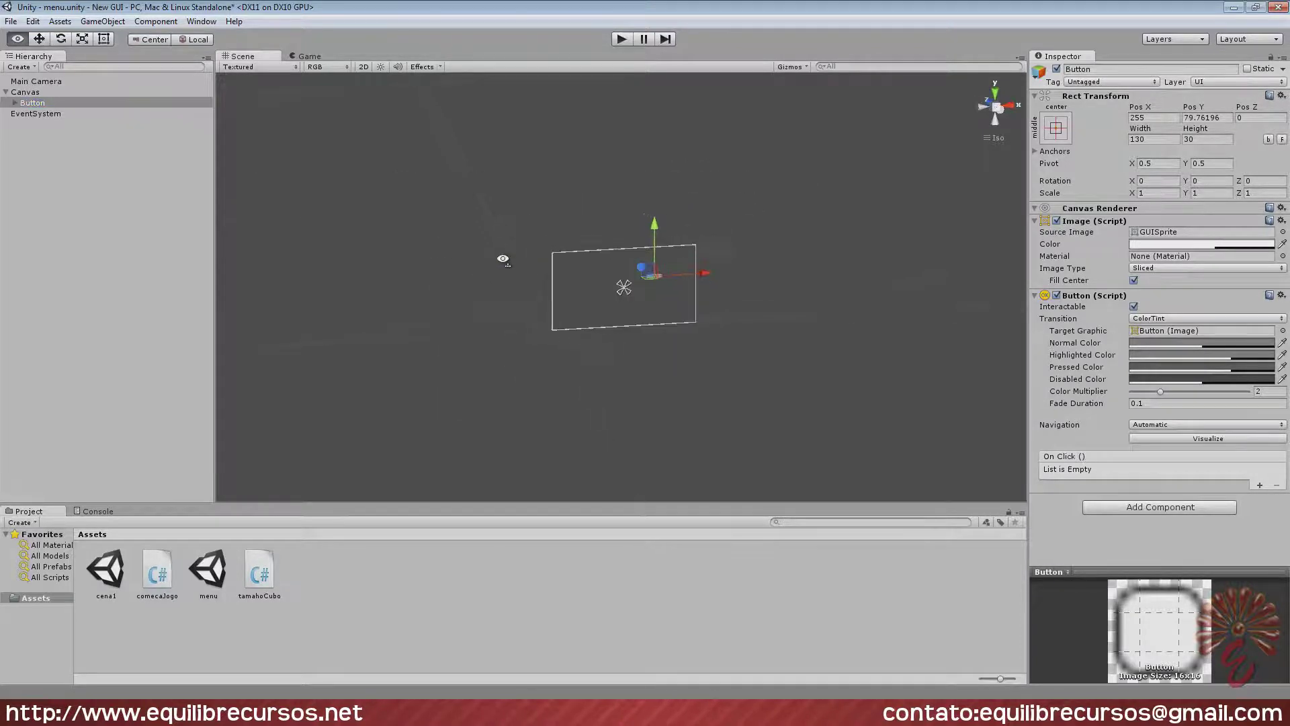
scroll(449, 279, up, 1)
scroll(449, 279, up, 2)
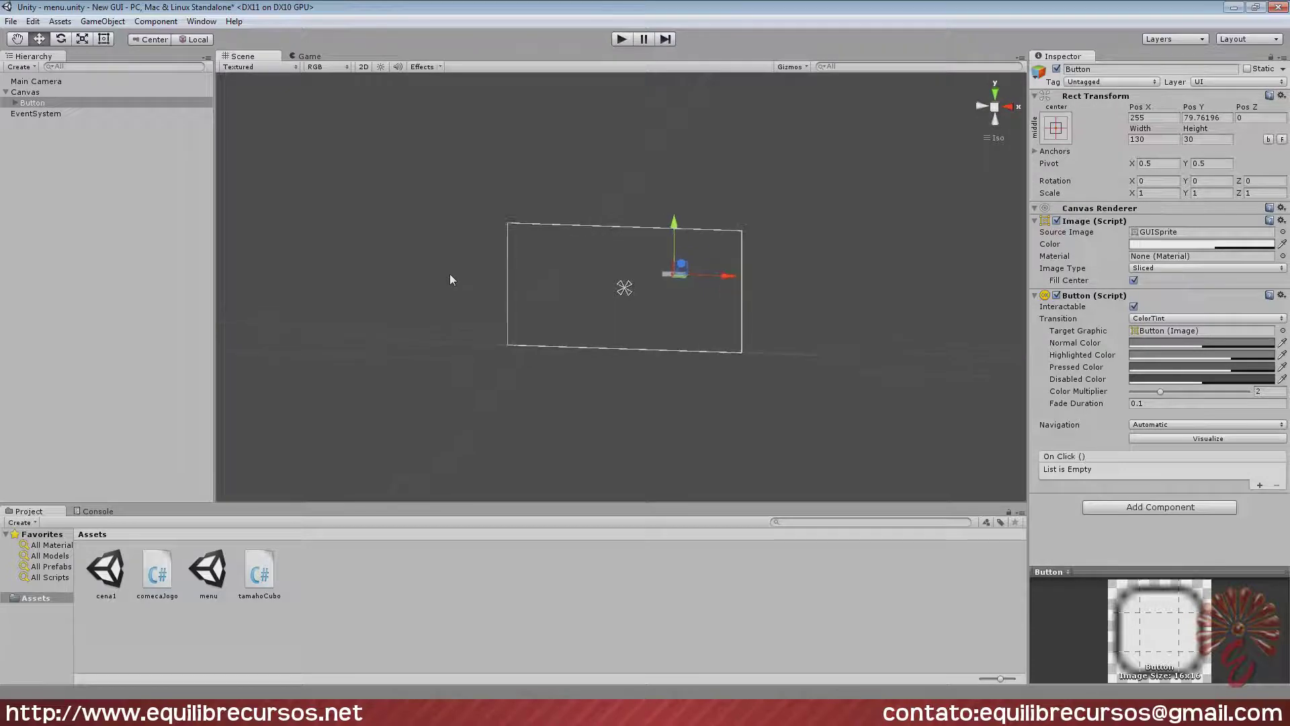
scroll(449, 279, up, 2)
scroll(449, 279, up, 3)
alt+drag(497, 283, 582, 274)
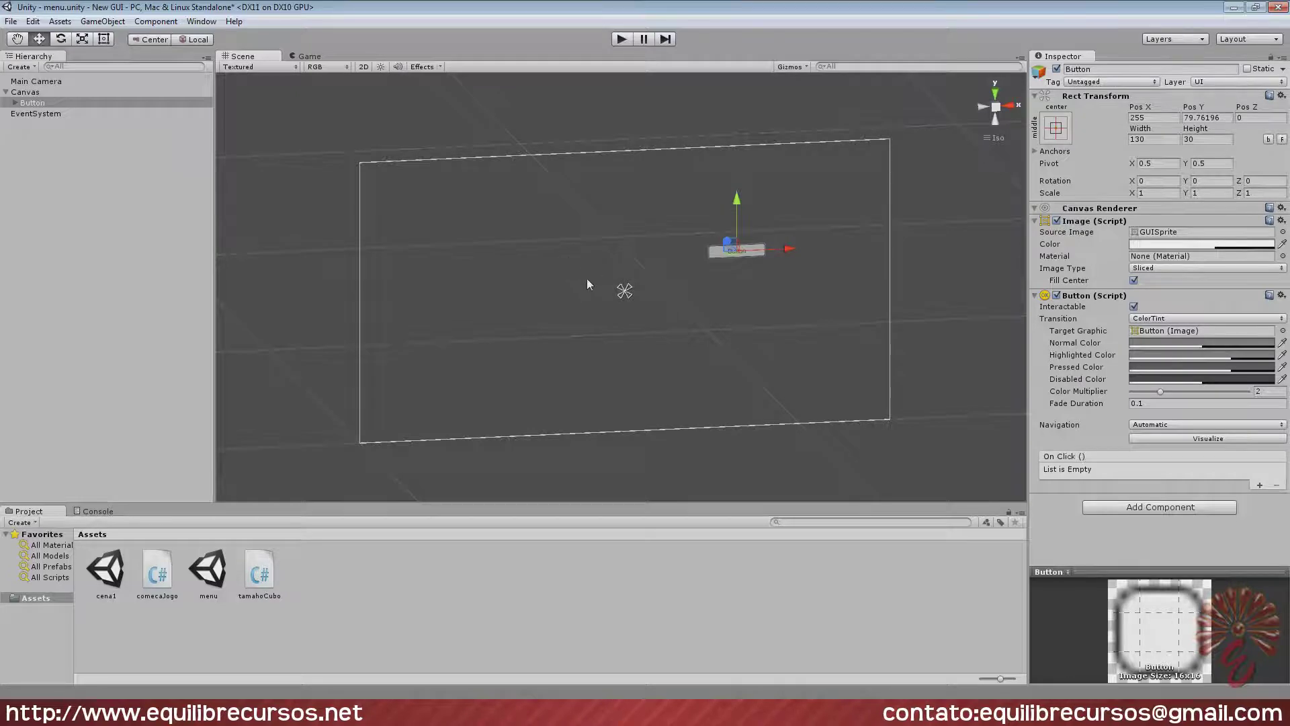
key(f)
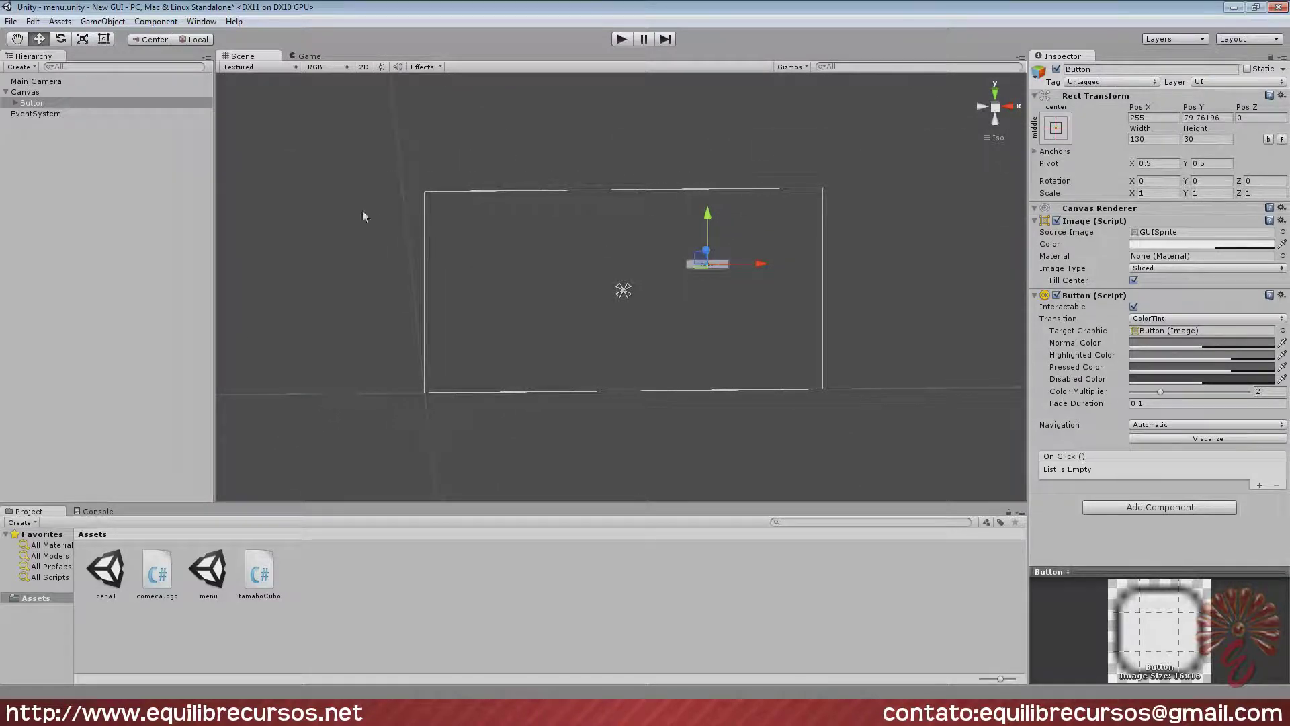
click(14, 103)
Expand the Button, select its Text child, and zoom and orbit the Scene view around the canvas.
click(14, 103)
click(37, 113)
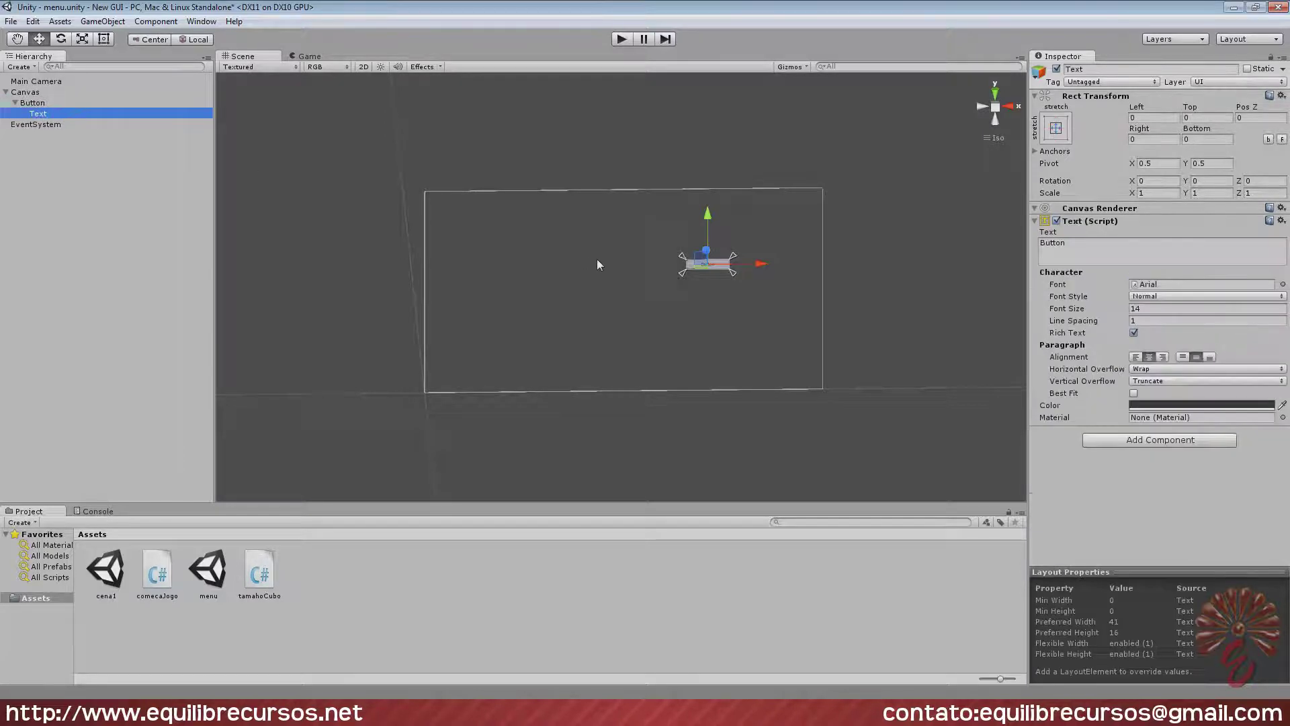
scroll(714, 328, up, 2)
scroll(713, 328, up, 1)
scroll(714, 311, up, 1)
scroll(780, 277, up, 1)
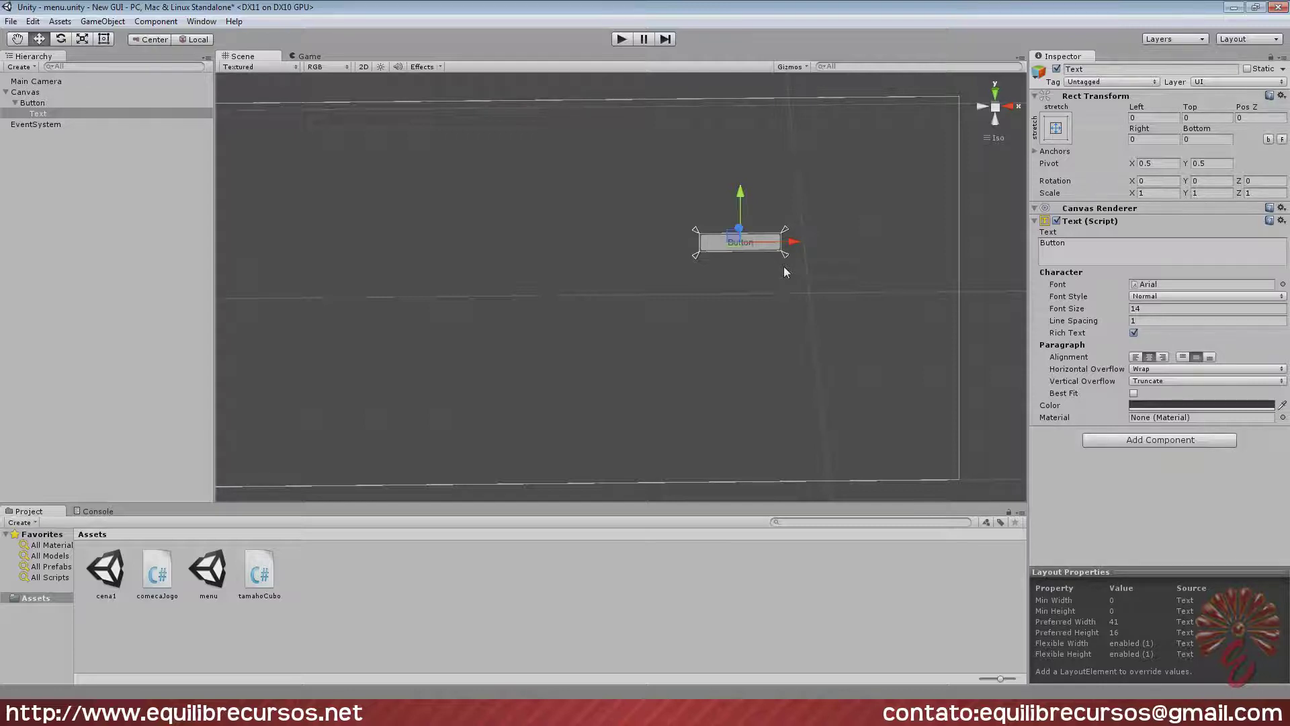
scroll(785, 270, up, 1)
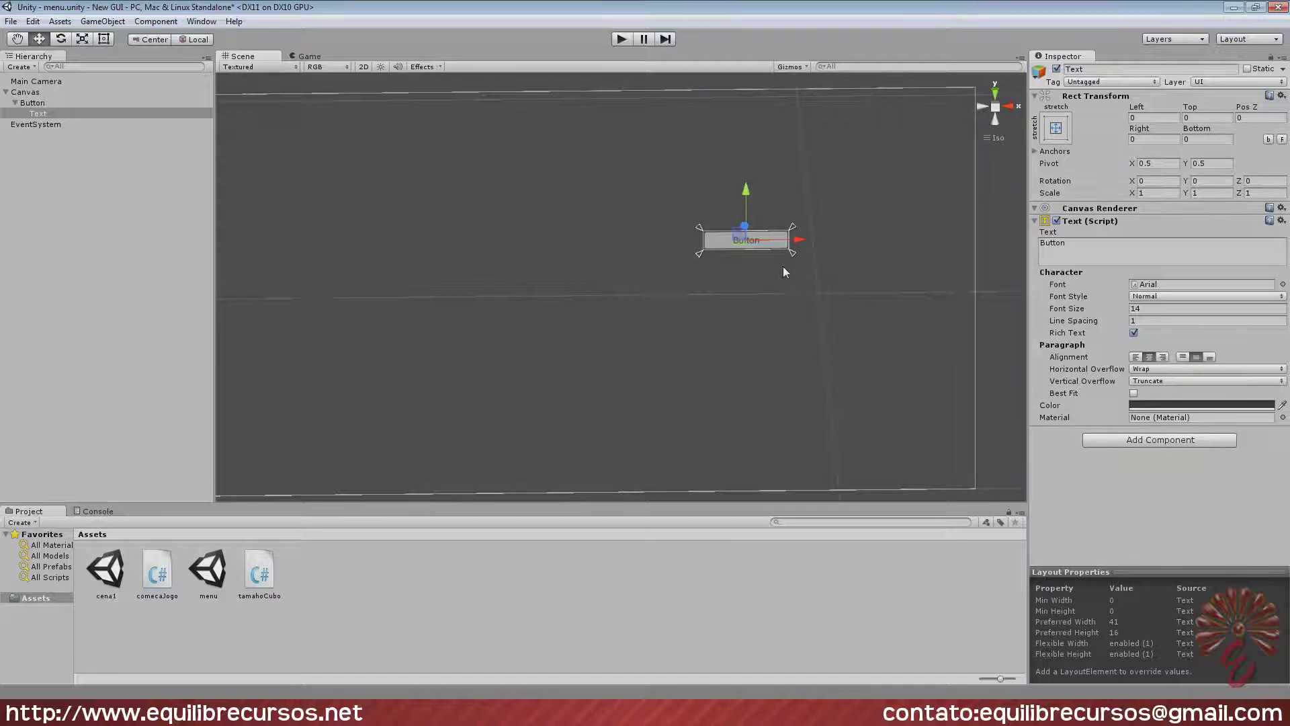
scroll(598, 248, down, 1)
scroll(609, 267, down, 1)
scroll(591, 268, down, 1)
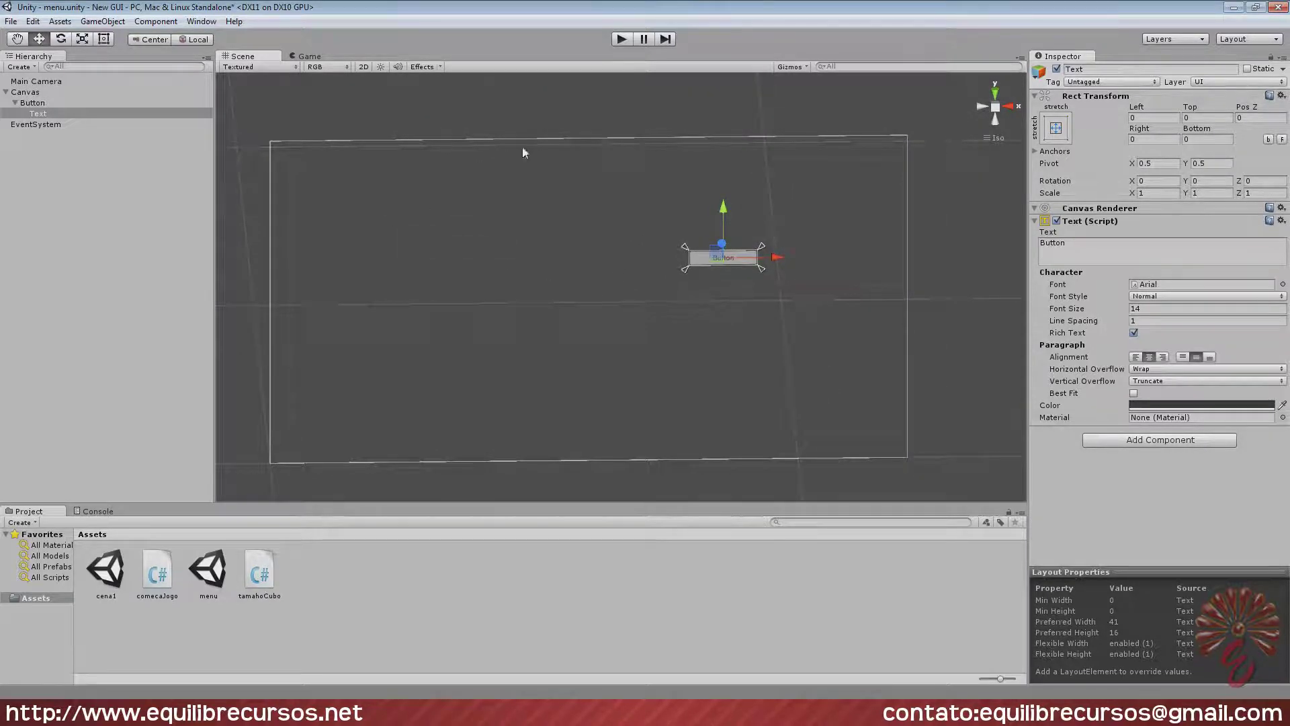
mouse_move(501, 200)
alt+mouse_down()
mouse_move(503, 181)
mouse_move(891, 231)
mouse_move(624, 242)
mouse_move(625, 270)
mouse_move(582, 239)
alt+mouse_up()
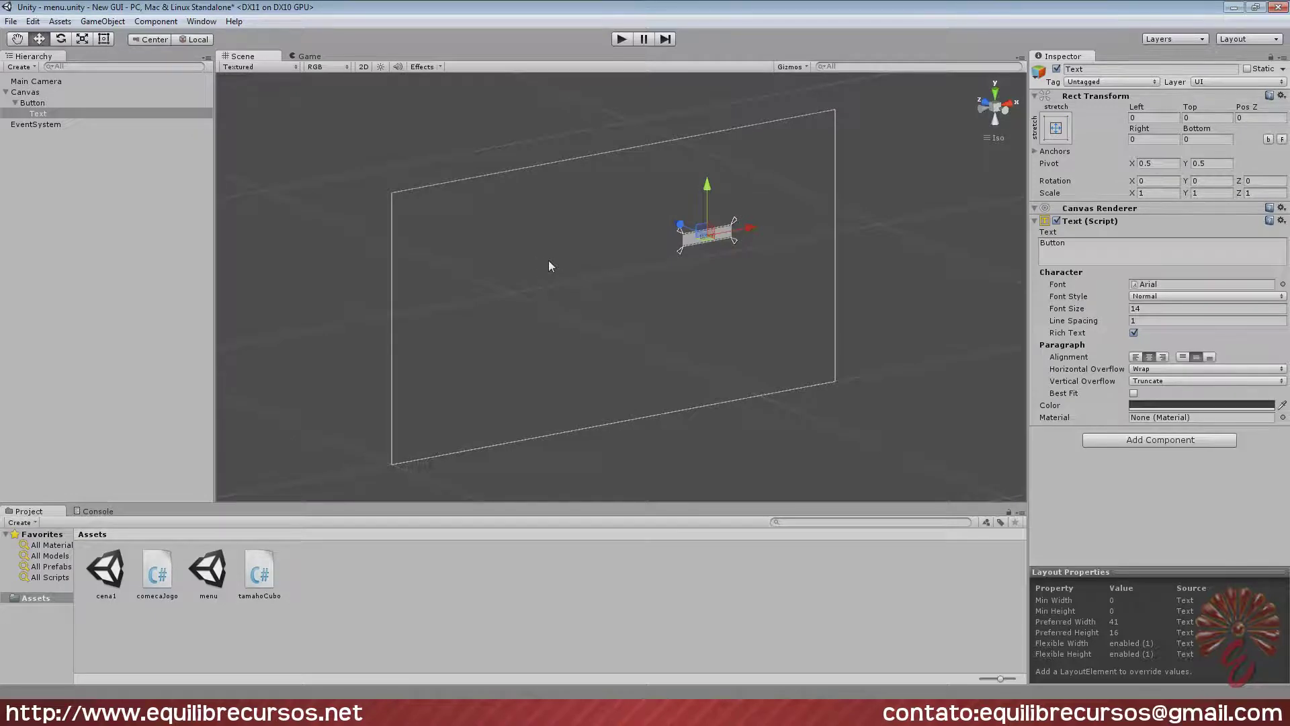
scroll(549, 260, down, 1)
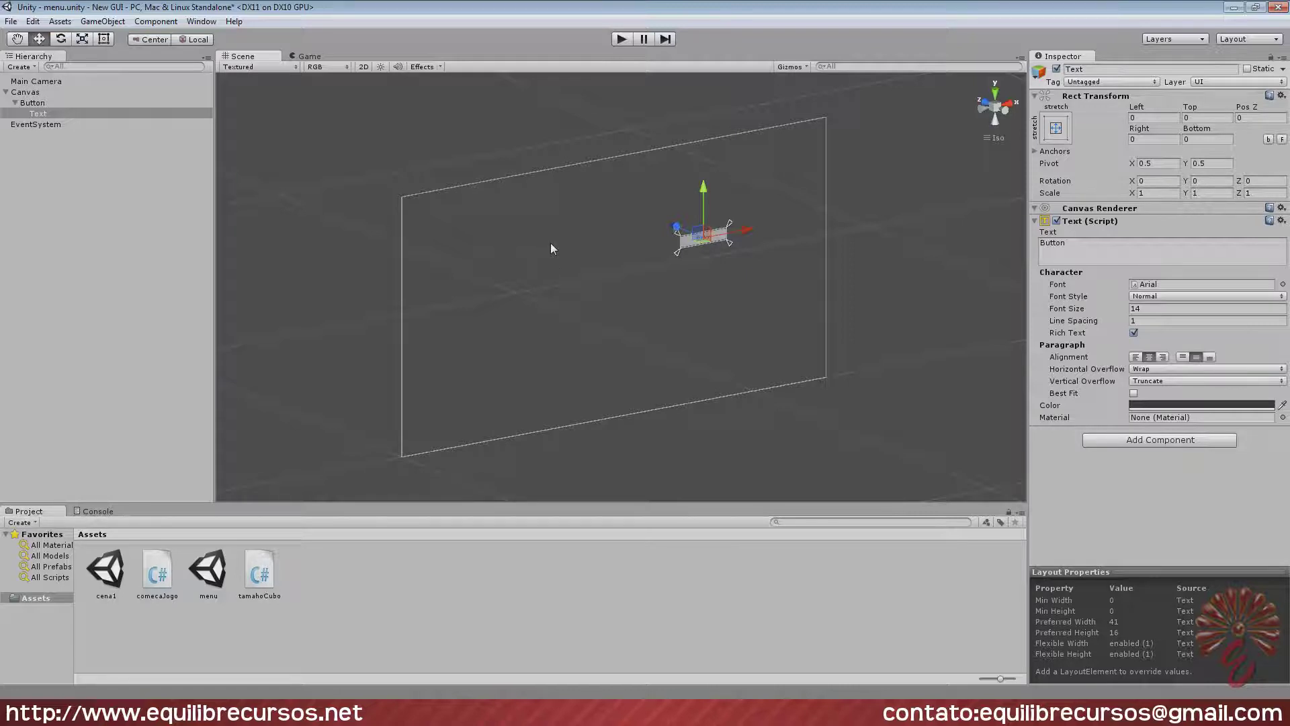
middle_drag(550, 245, 618, 288)
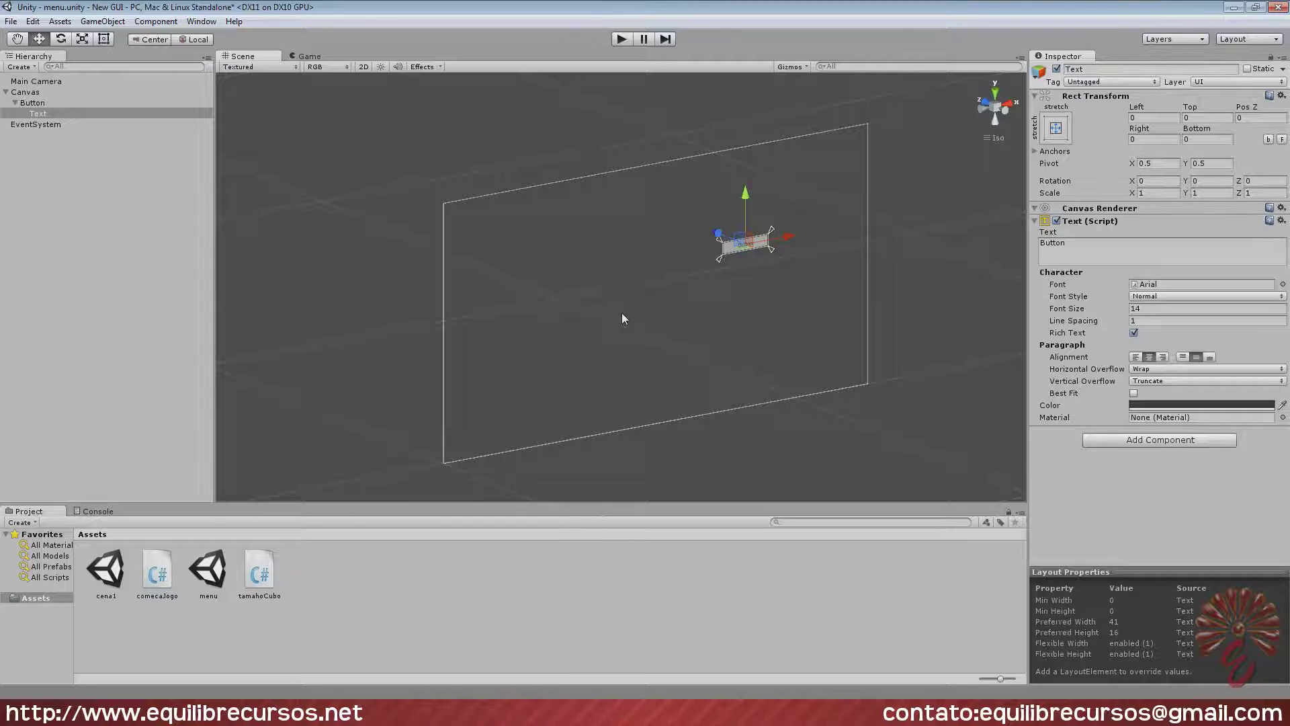
middle_drag(622, 313, 622, 307)
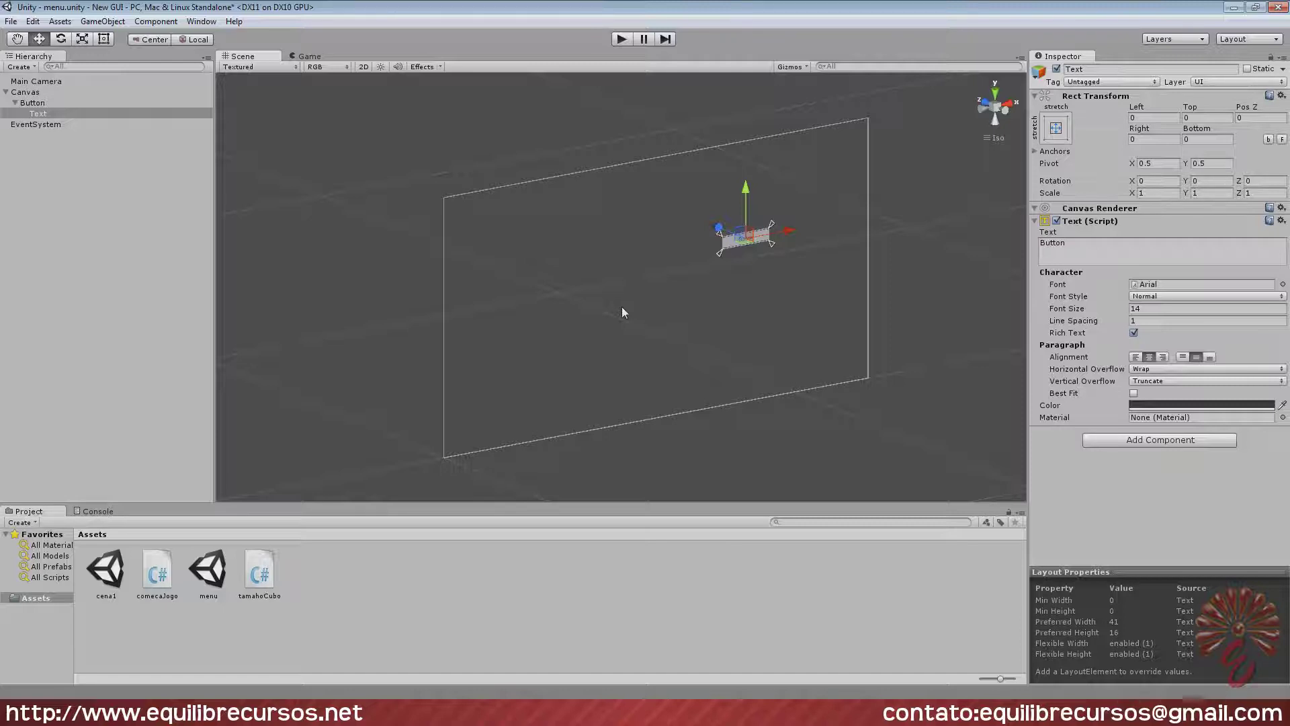
middle_drag(610, 311, 605, 307)
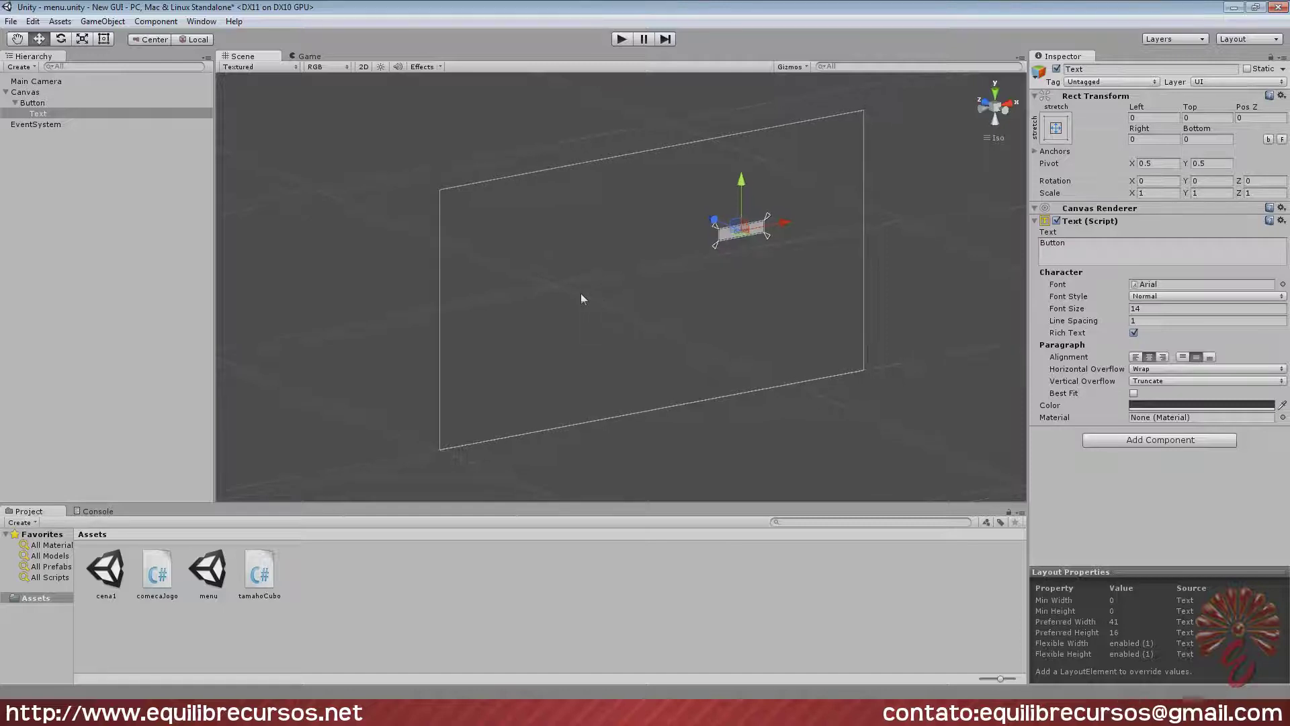
alt+drag(611, 304, 443, 310)
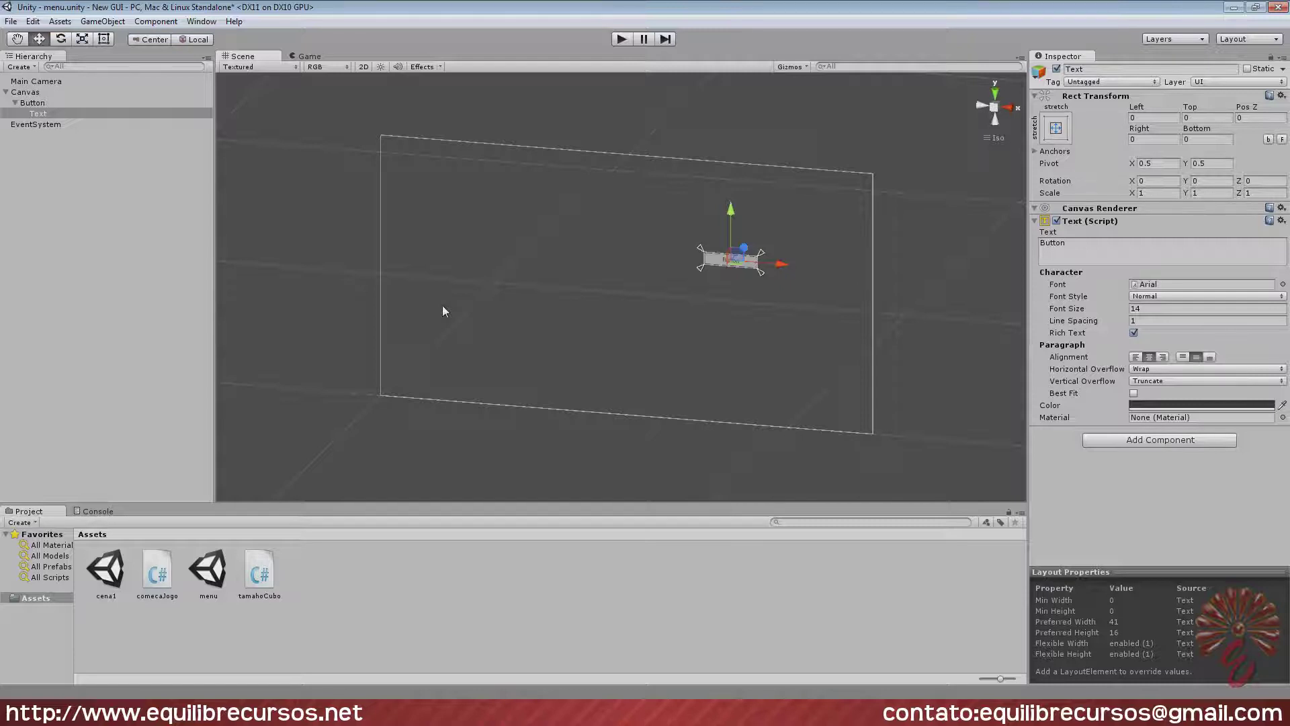
alt+drag(517, 308, 620, 295)
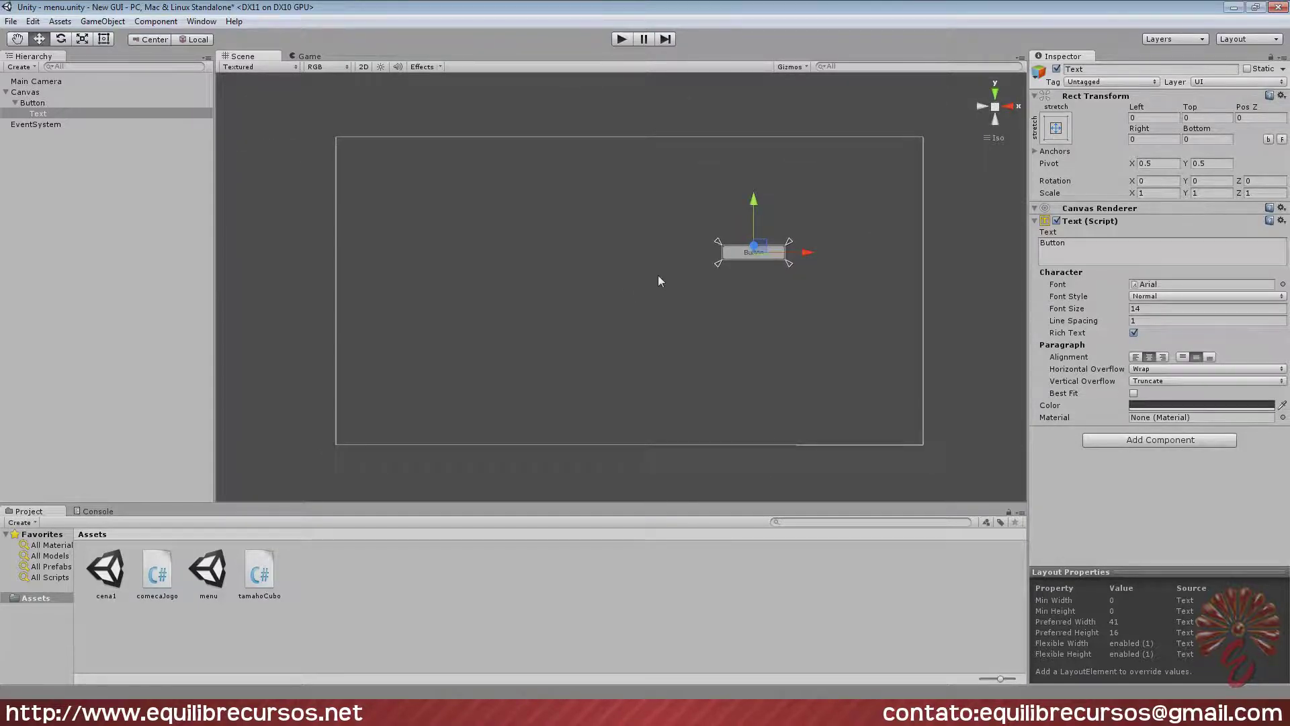
mouse_move(659, 275)
alt+mouse_down()
mouse_move(728, 337)
mouse_move(676, 334)
mouse_move(663, 176)
alt+mouse_up()
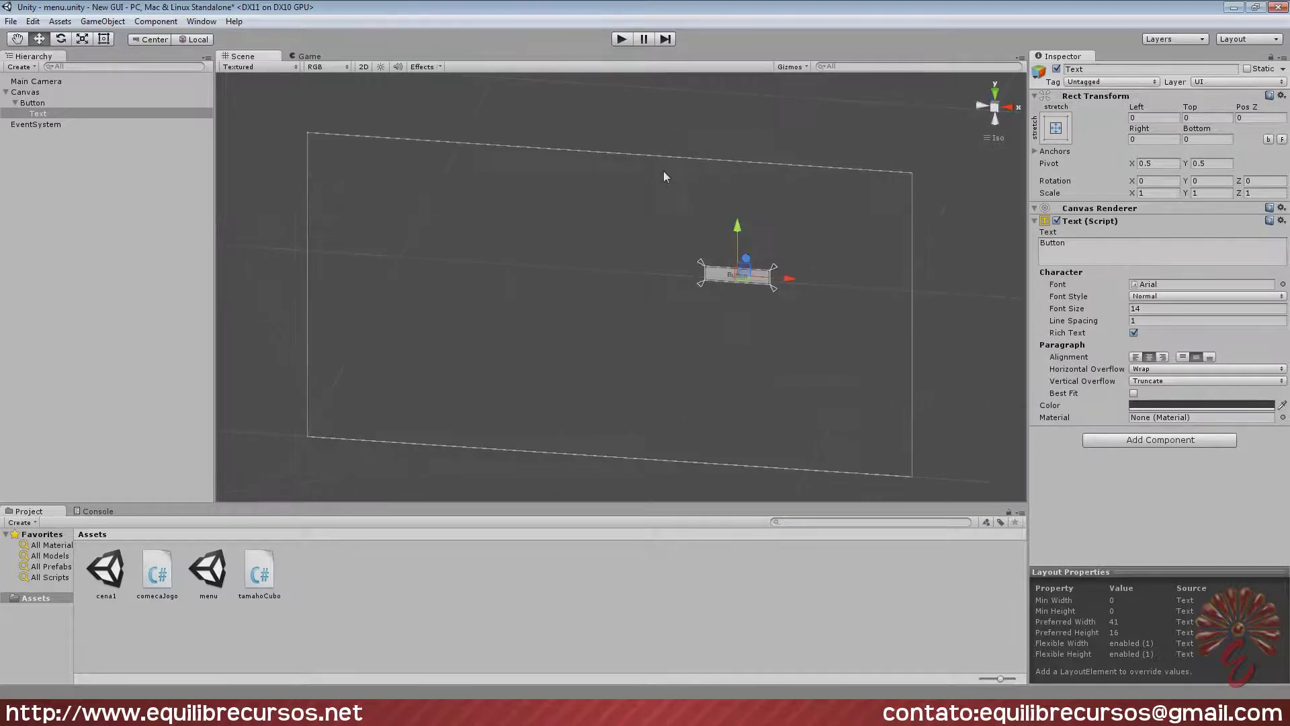
mouse_move(669, 280)
alt+mouse_down()
mouse_move(711, 200)
mouse_move(645, 243)
alt+mouse_up()
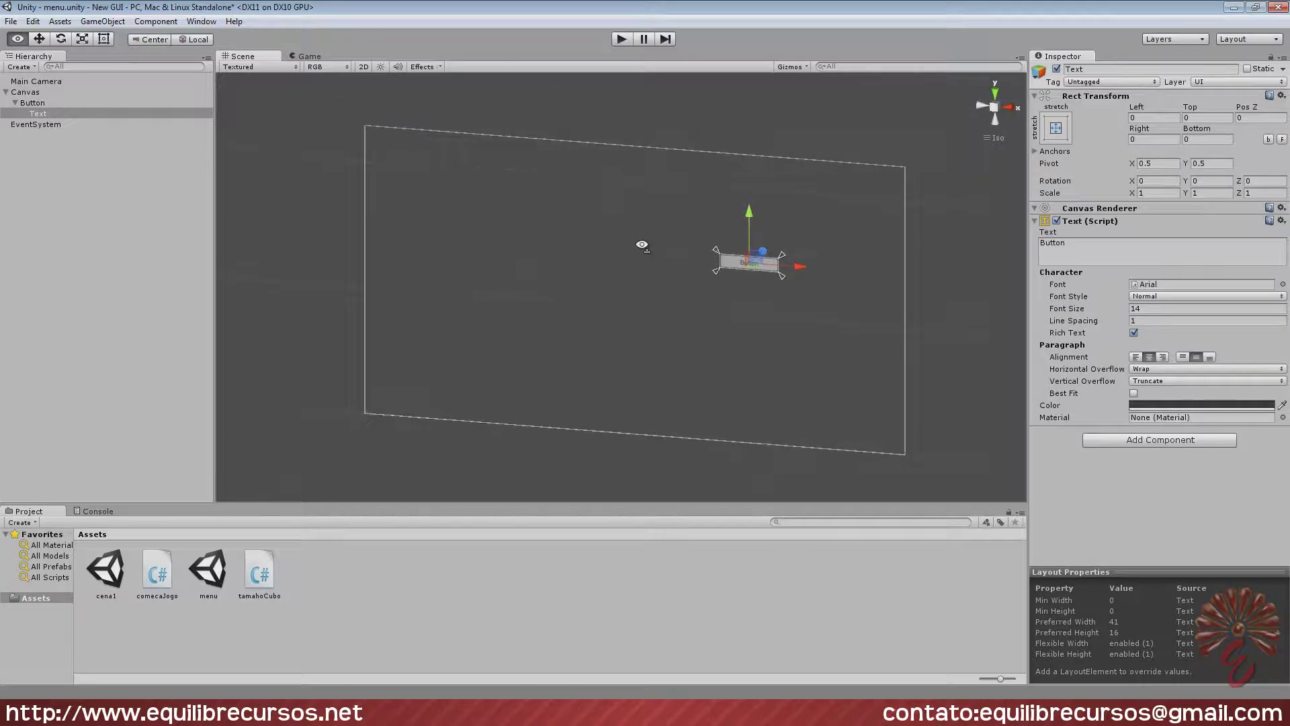
Set the Scene view to 2D and drag the Text rect, letting it snap back to fill the button.
click(363, 67)
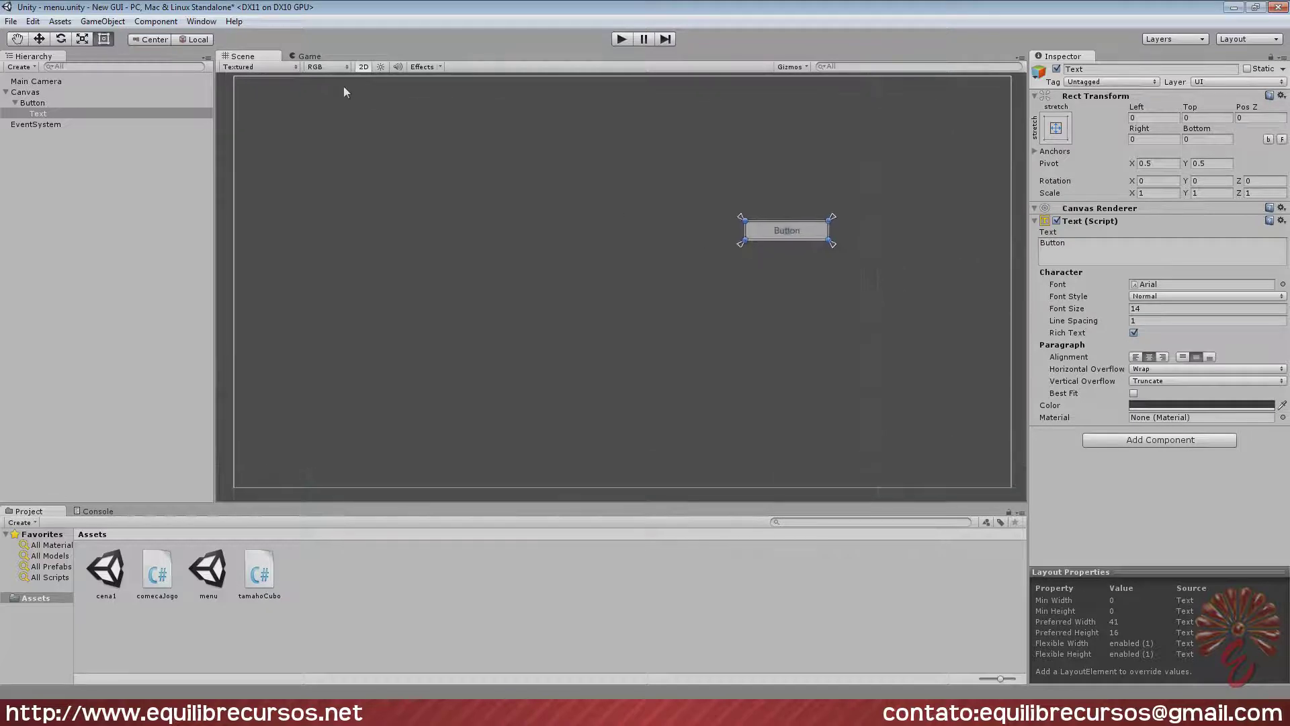
click(363, 67)
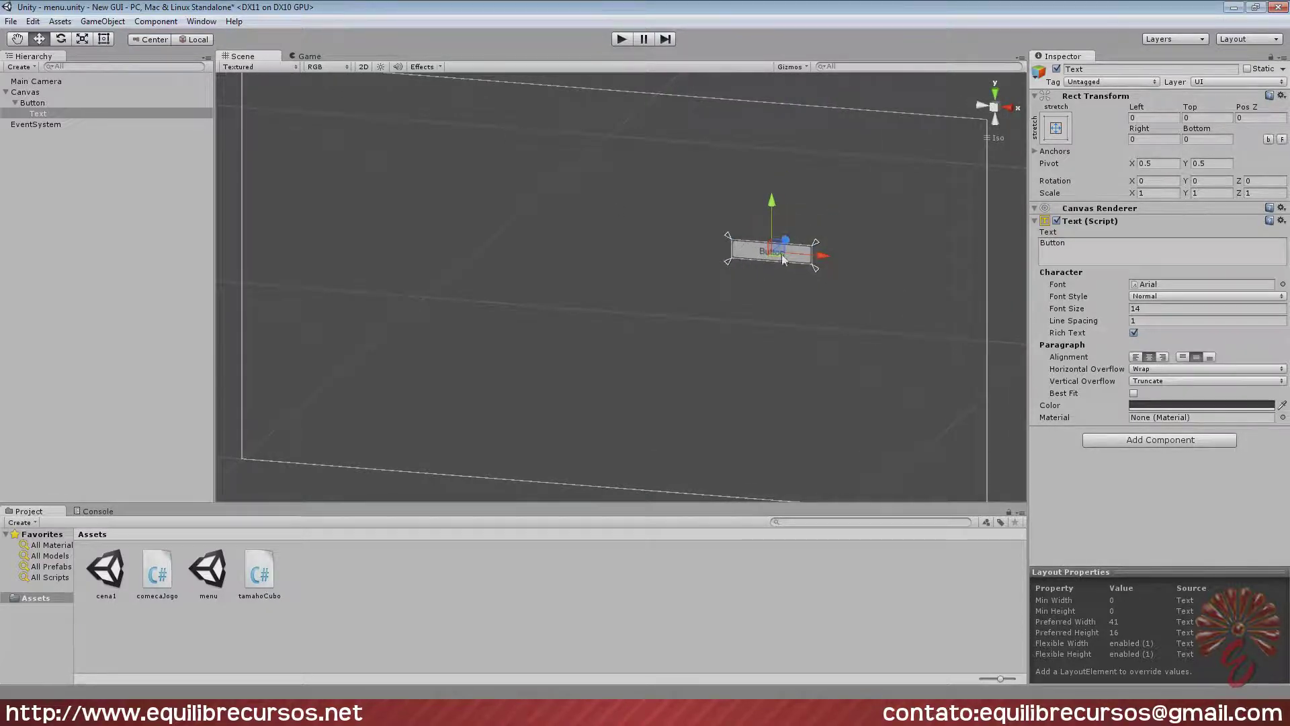
click(363, 66)
mouse_move(741, 217)
mouse_down()
mouse_move(651, 181)
mouse_move(749, 228)
mouse_up()
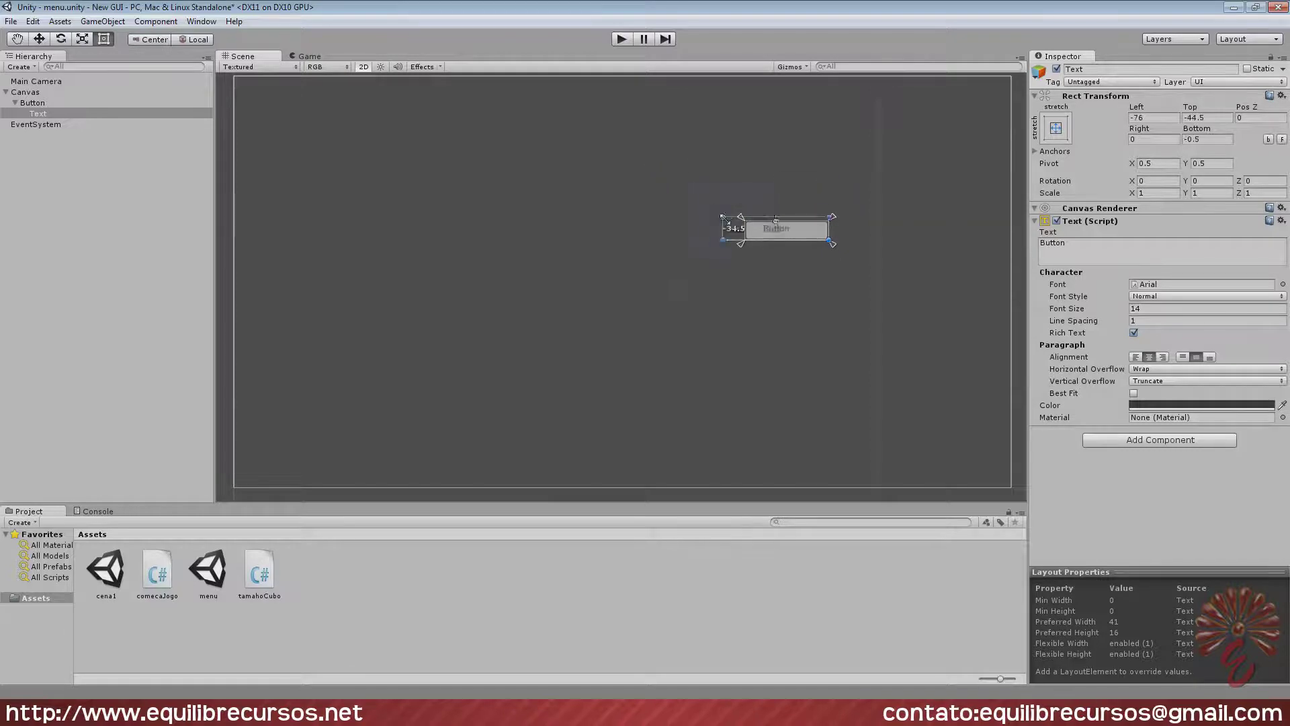
drag(659, 235, 757, 232)
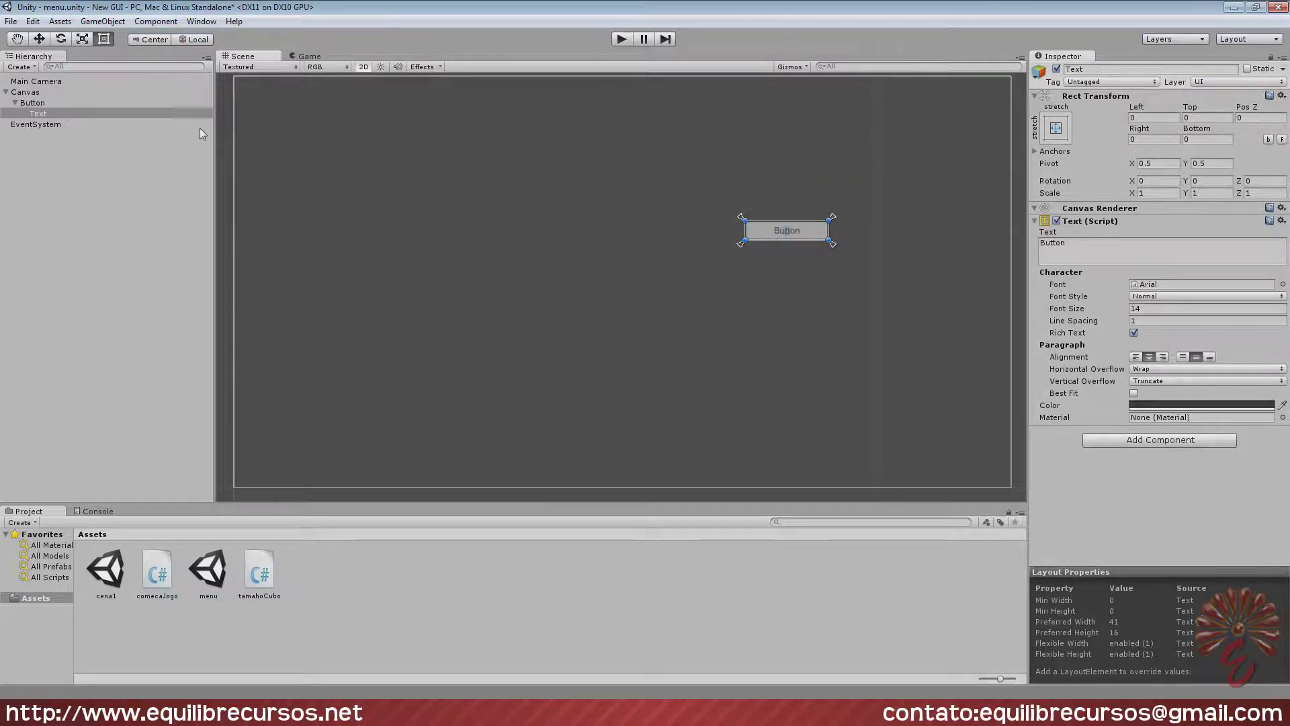
Move the Button to 188, -110 on the canvas and resize it to 122 by 37.
click(32, 102)
drag(746, 219, 668, 172)
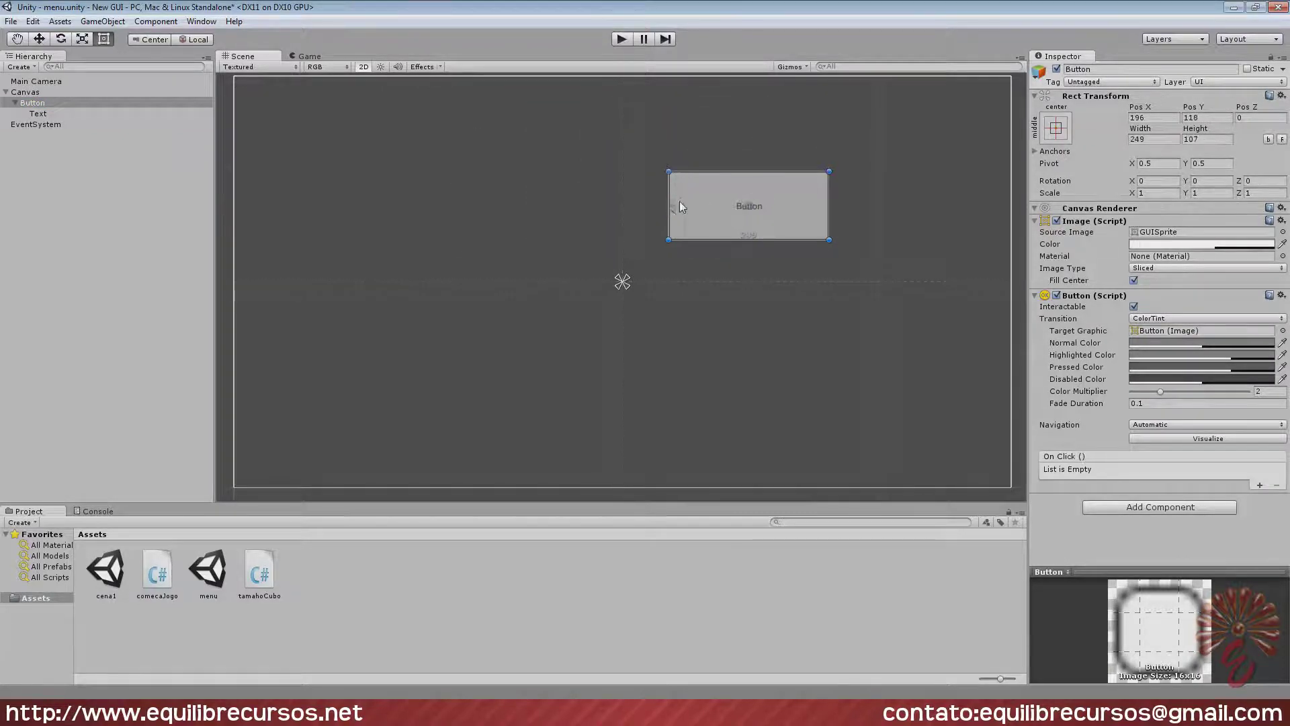
mouse_move(705, 214)
mouse_down()
mouse_move(755, 330)
mouse_move(766, 287)
mouse_up()
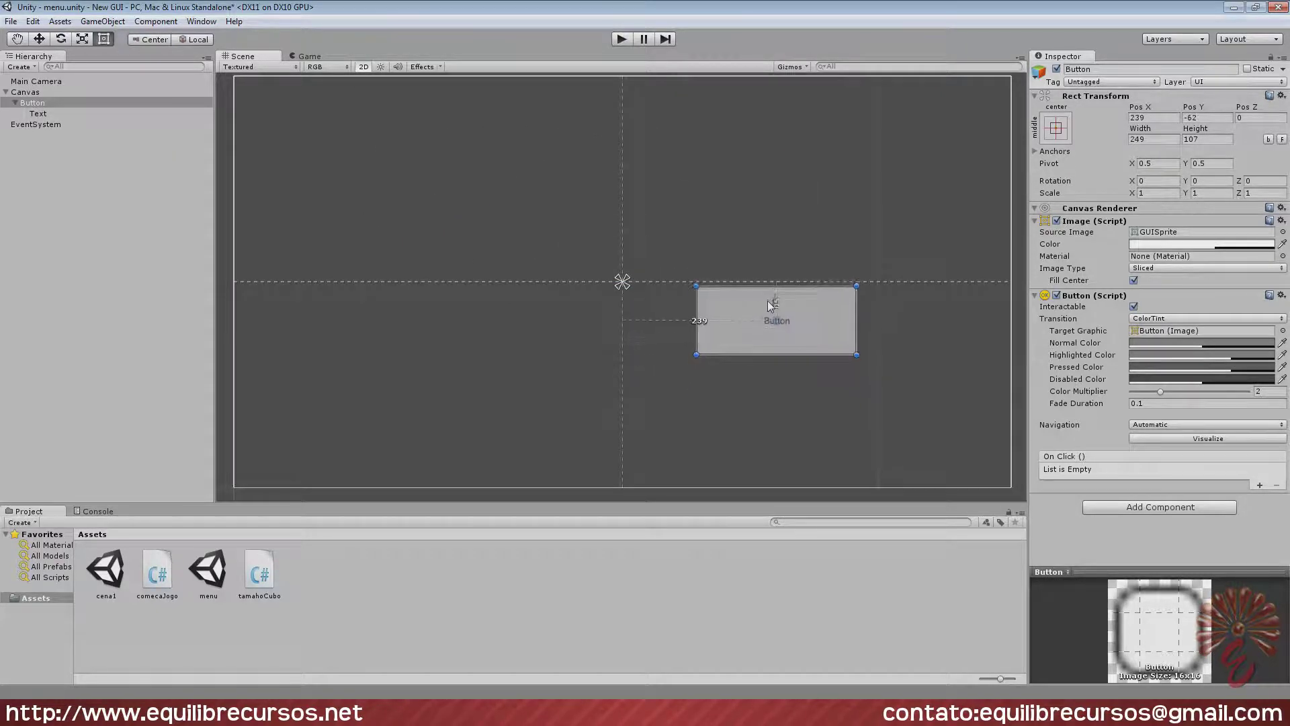
drag(766, 289, 760, 320)
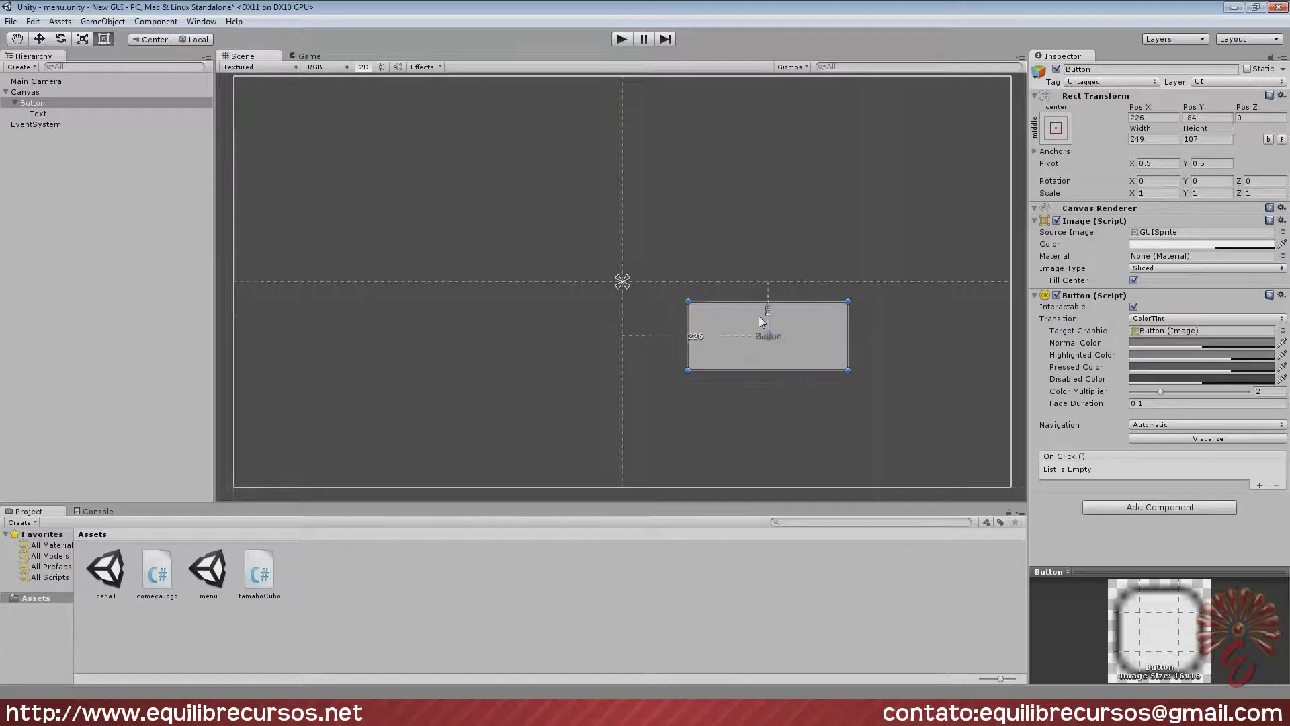
mouse_move(687, 301)
mouse_down()
mouse_move(770, 349)
mouse_move(715, 346)
mouse_up()
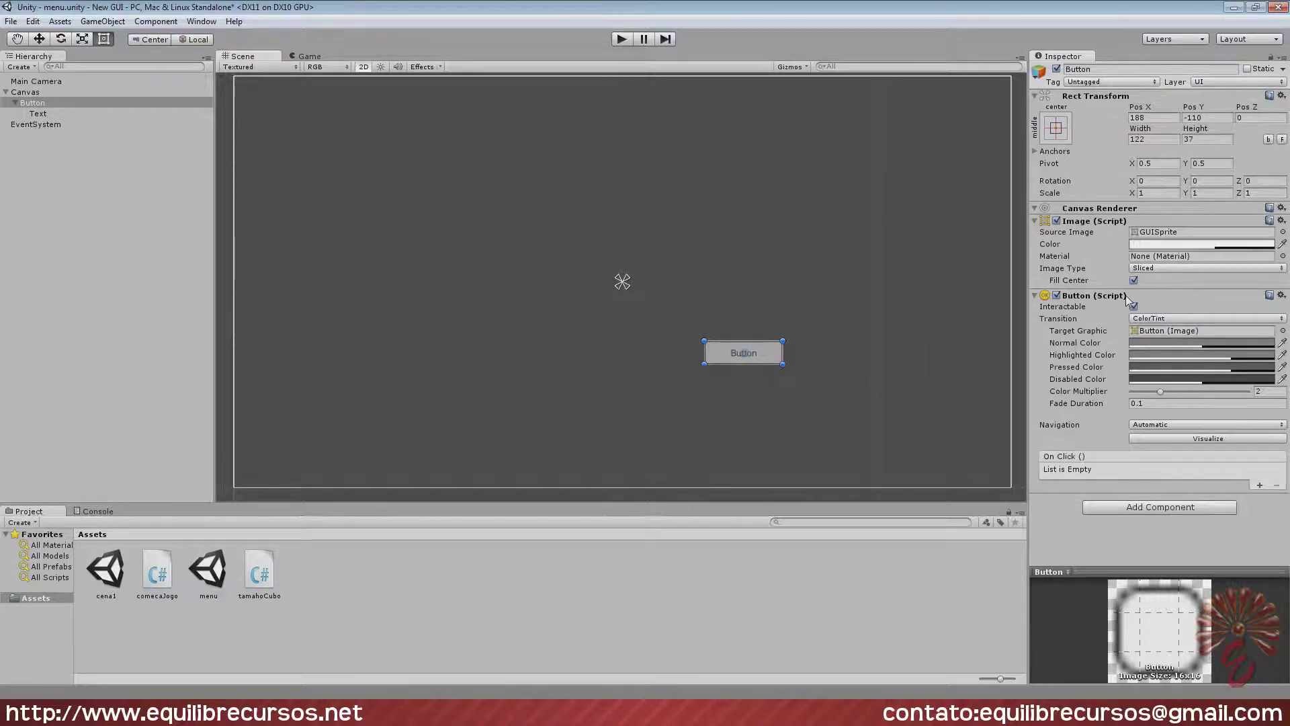
click(1176, 316)
click(1162, 307)
click(1162, 320)
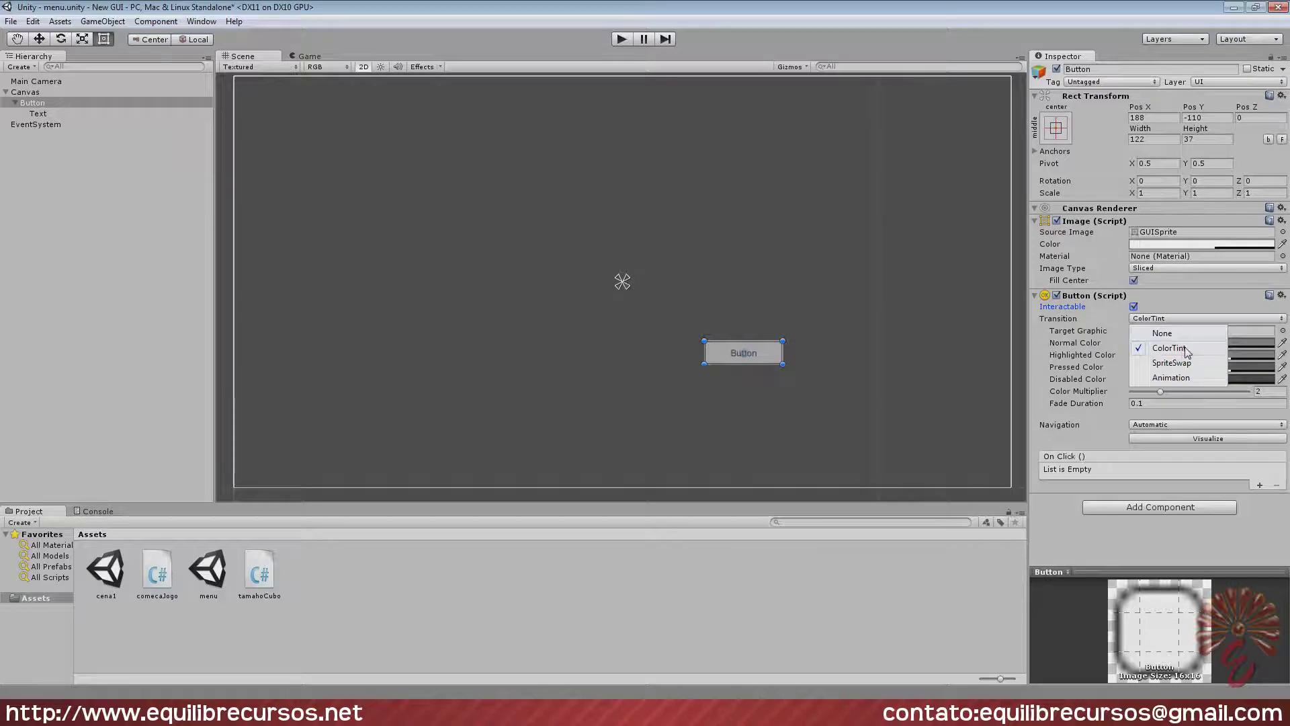
click(1180, 364)
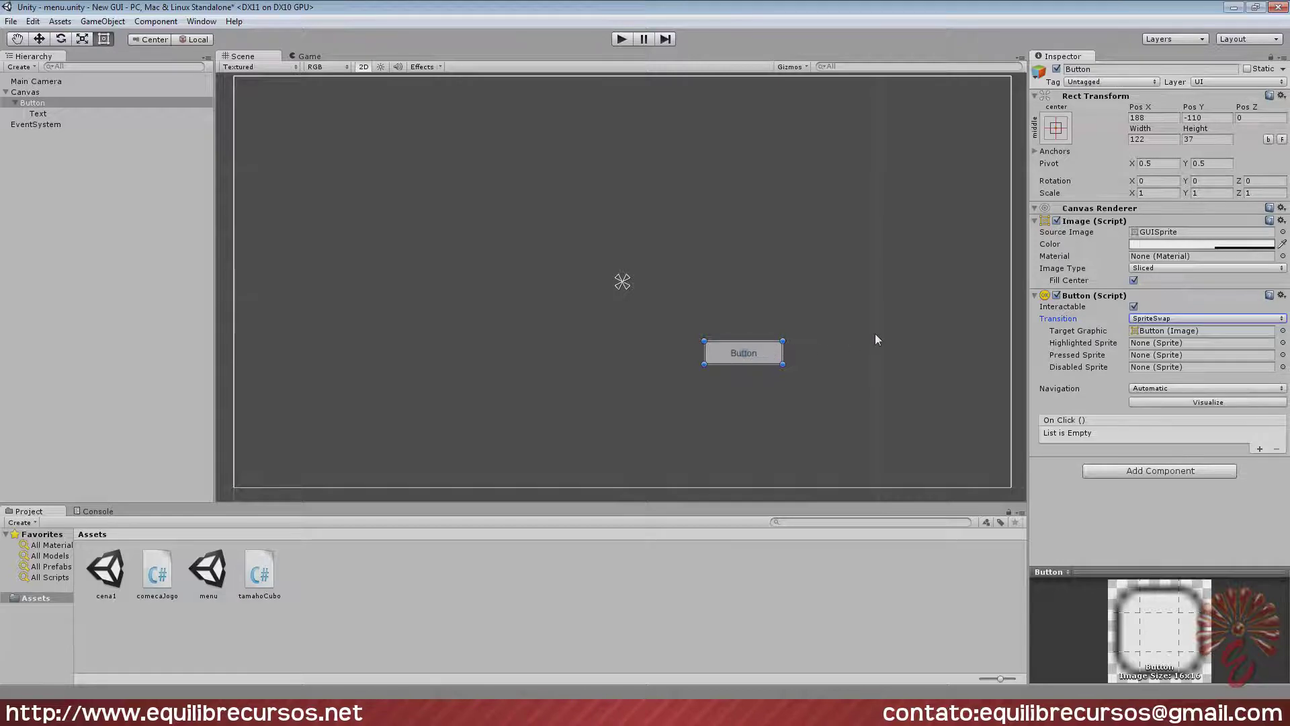
click(1150, 320)
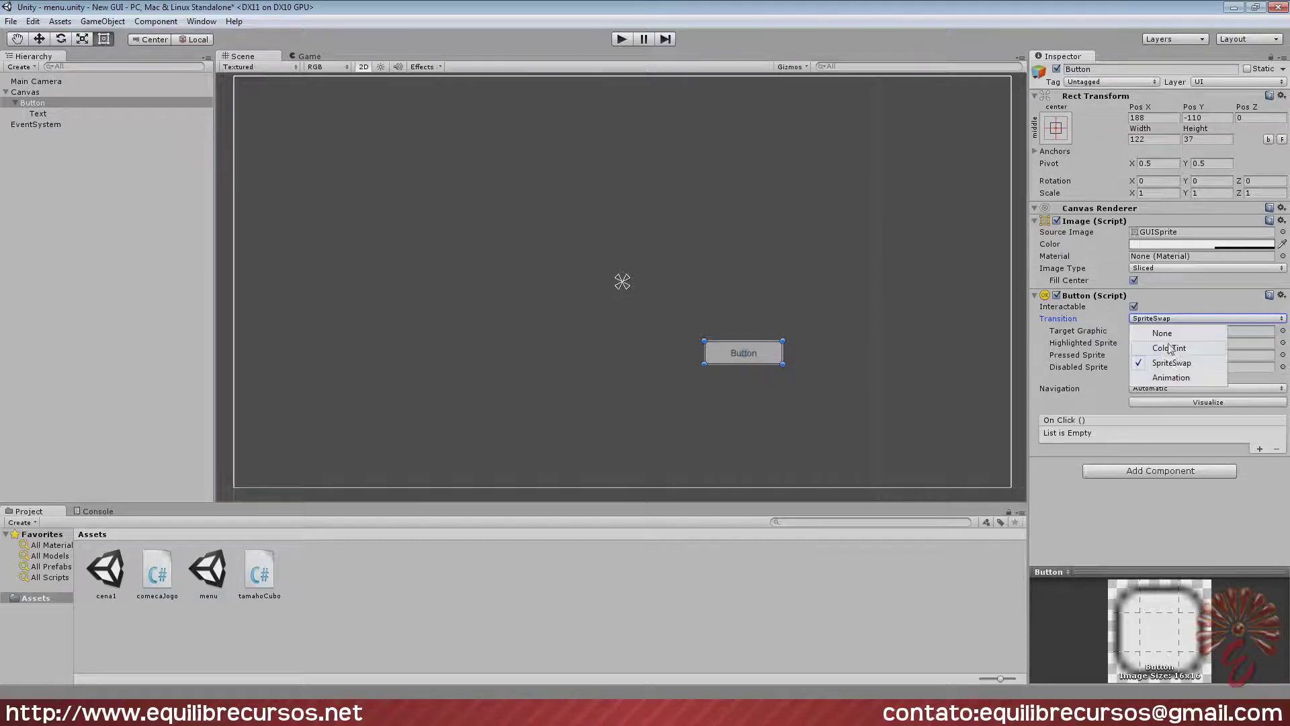
click(1174, 382)
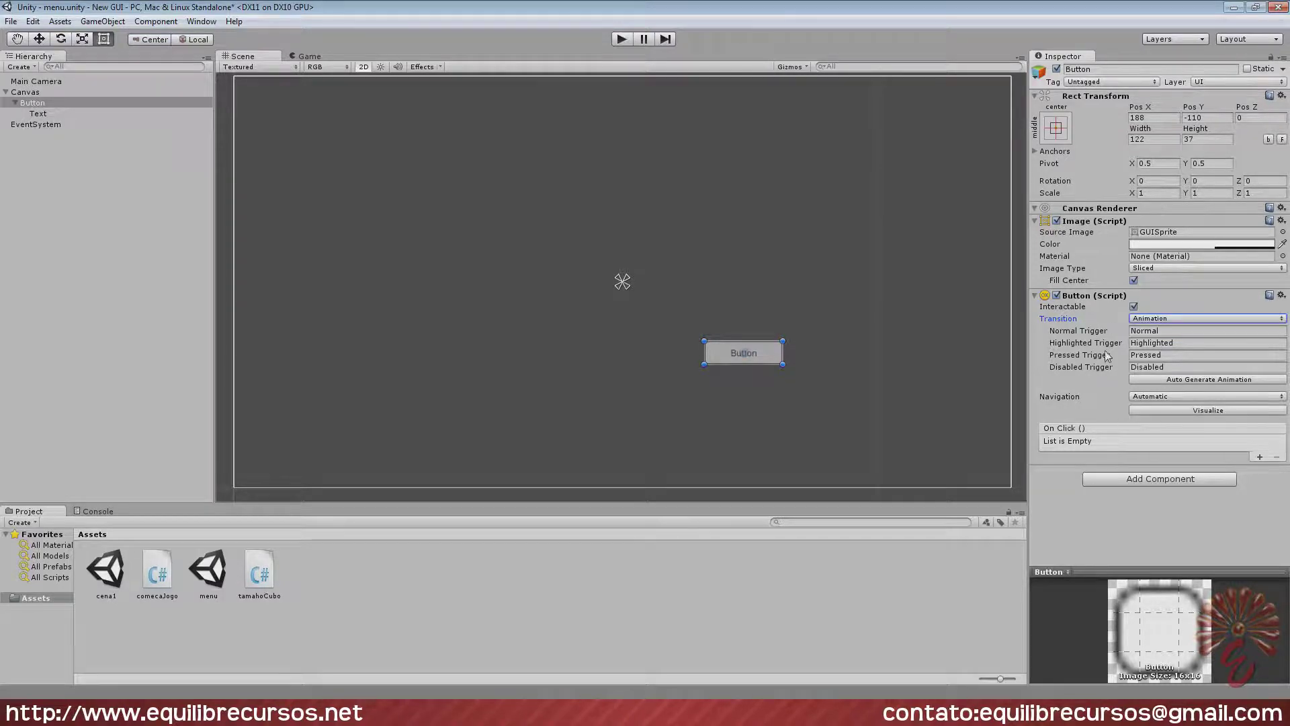
click(1173, 320)
click(1171, 347)
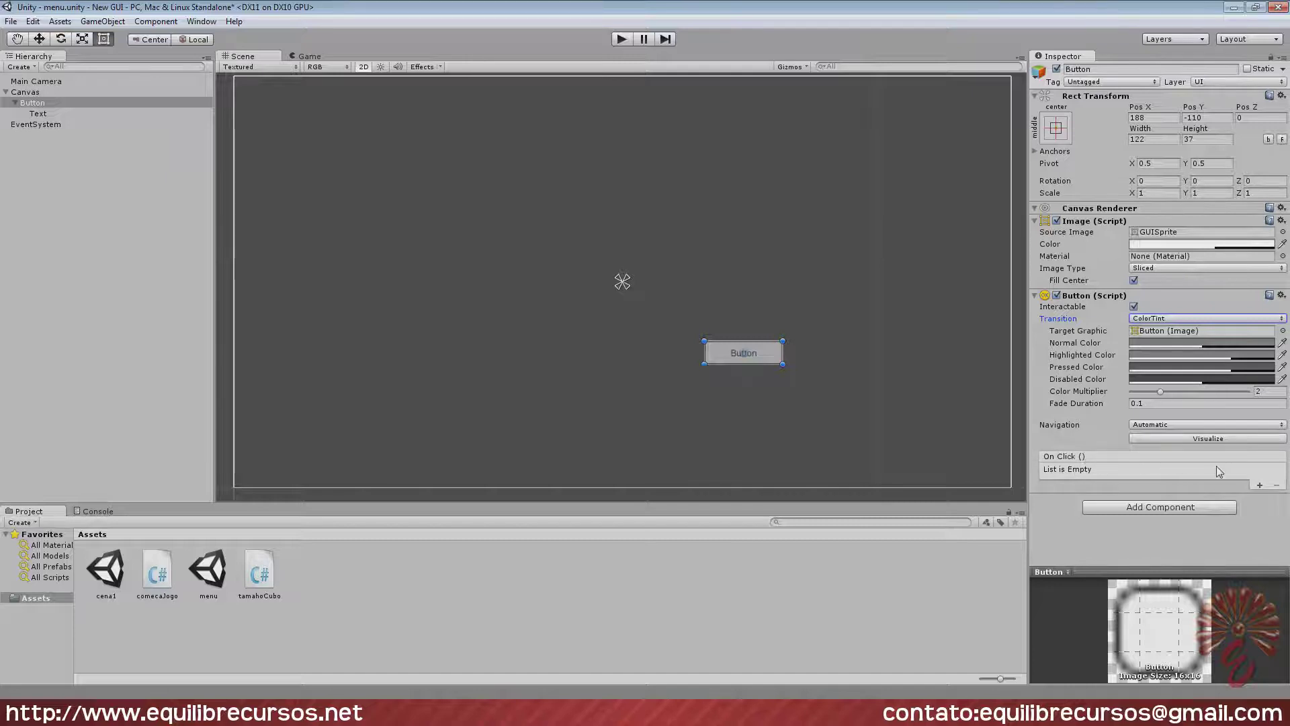
Add a Main Camera entry to the Button's On Click list and browse its comecaJogo functions.
click(1260, 485)
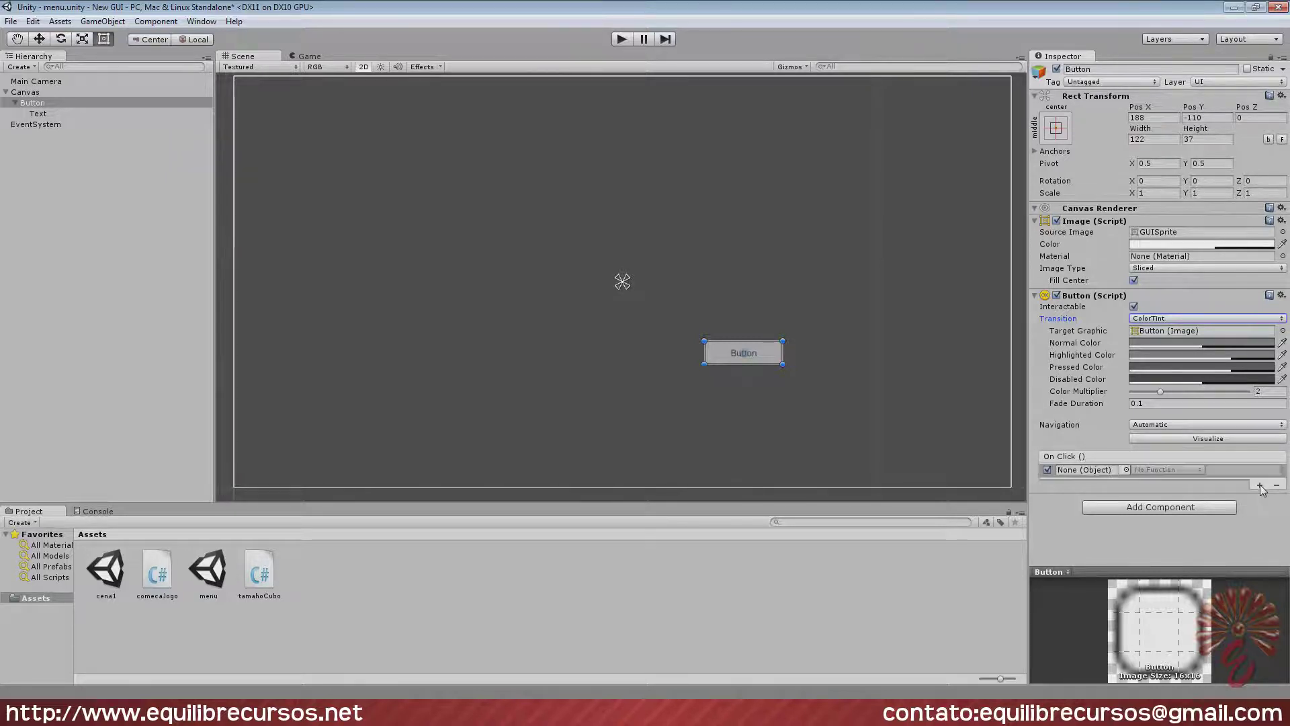
click(1126, 469)
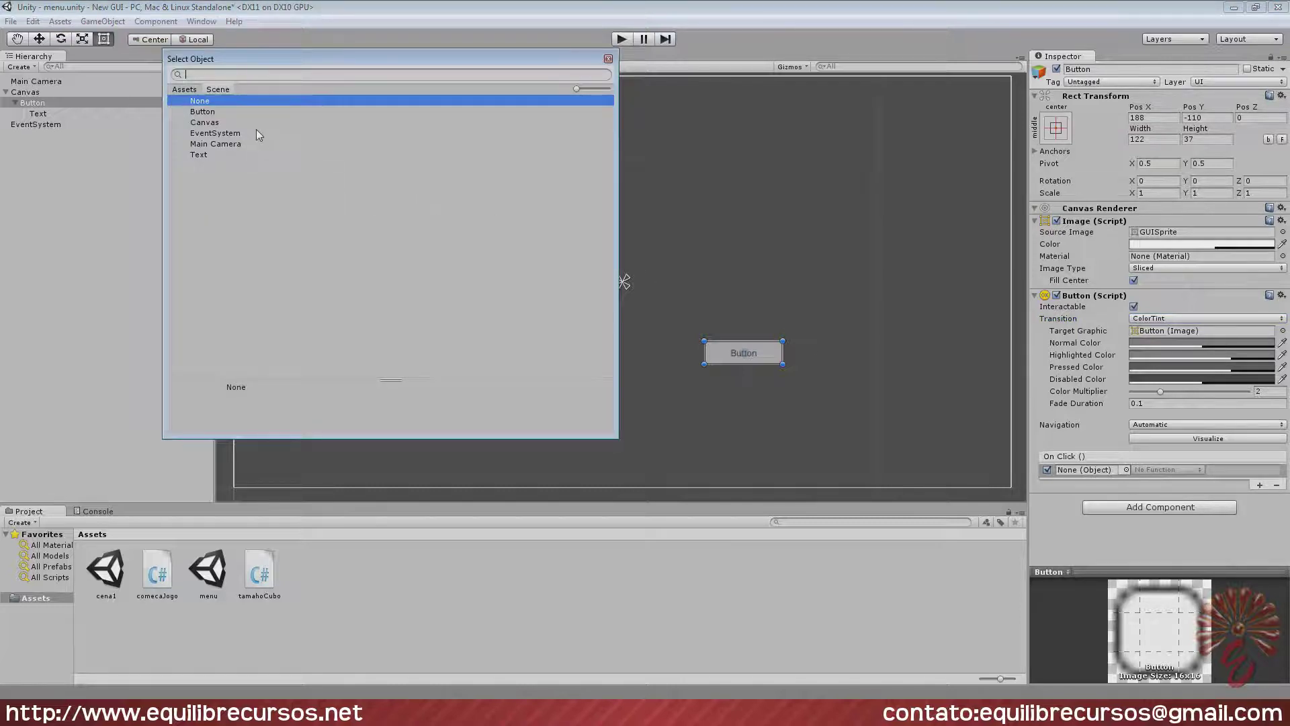
click(209, 144)
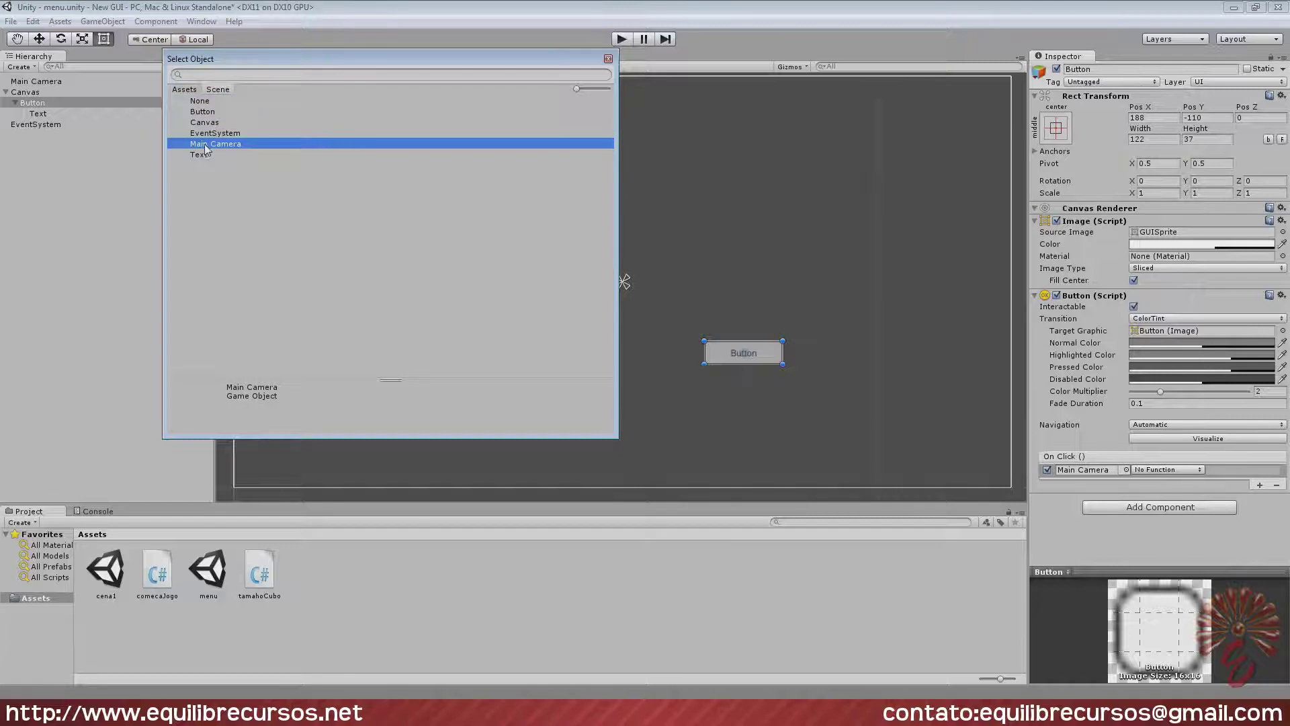
double_click(211, 144)
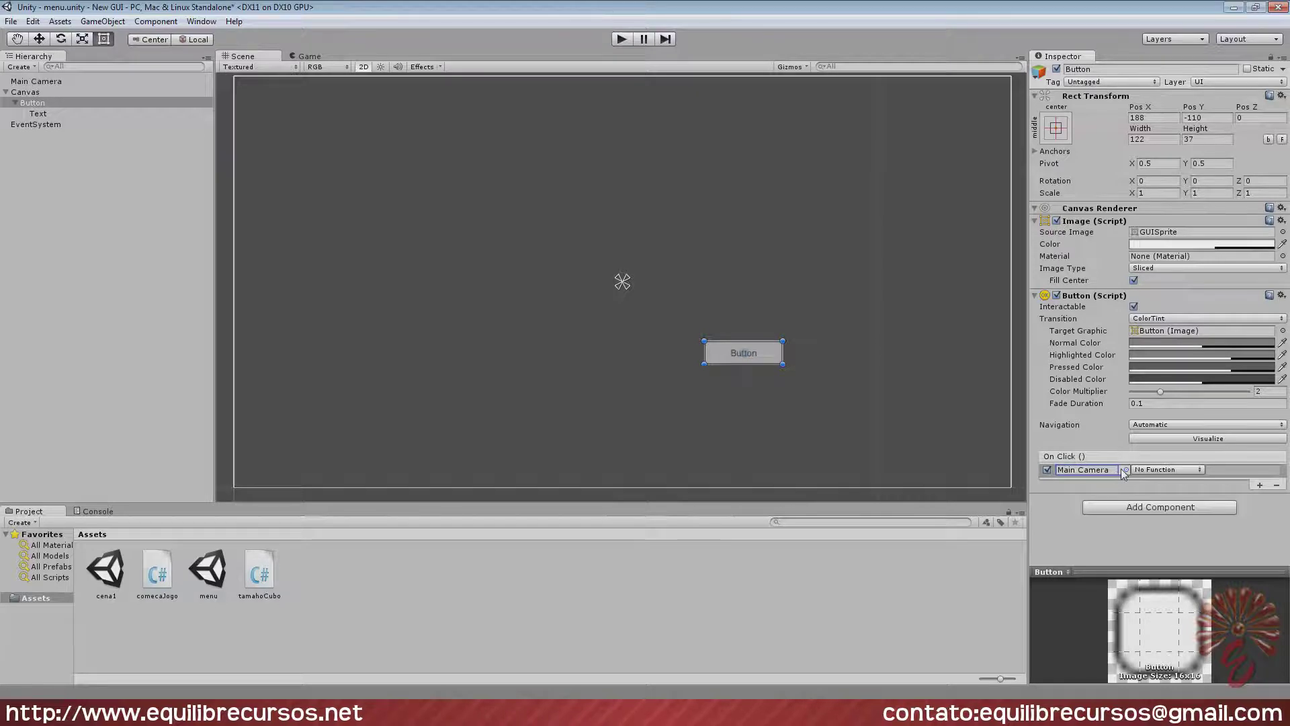
click(1167, 470)
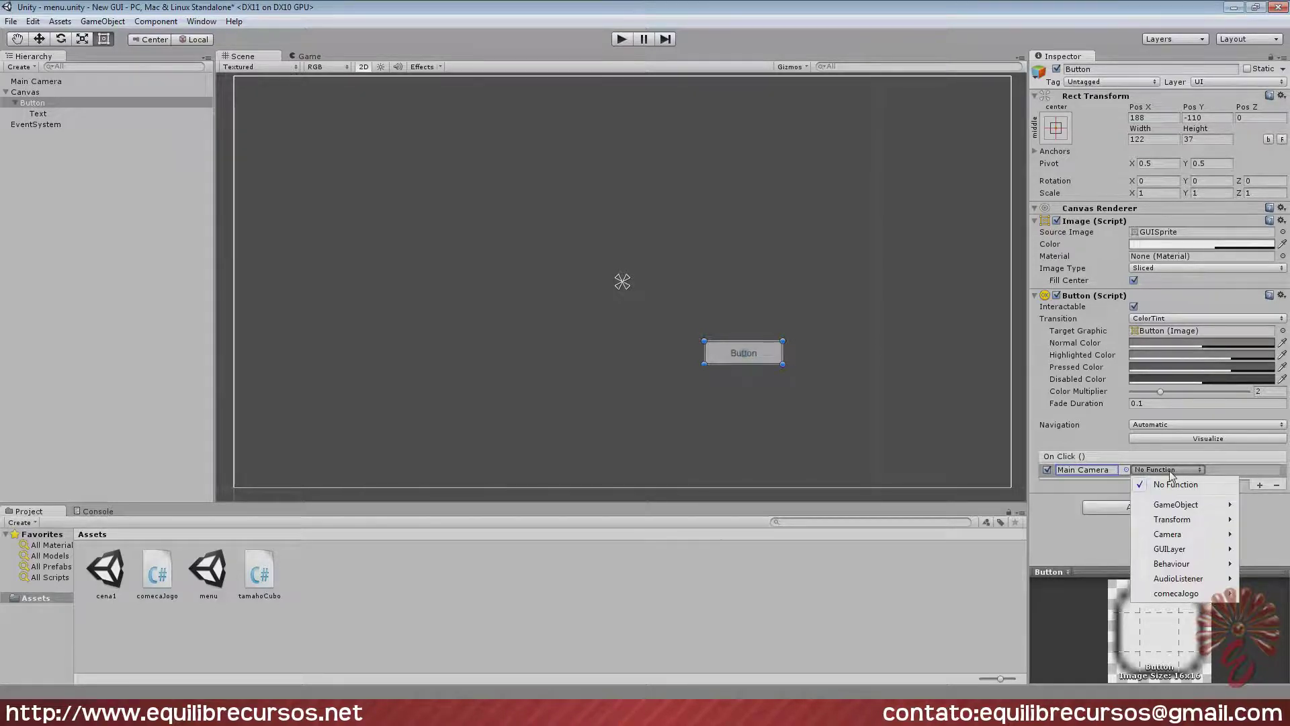
mouse_move(1174, 509)
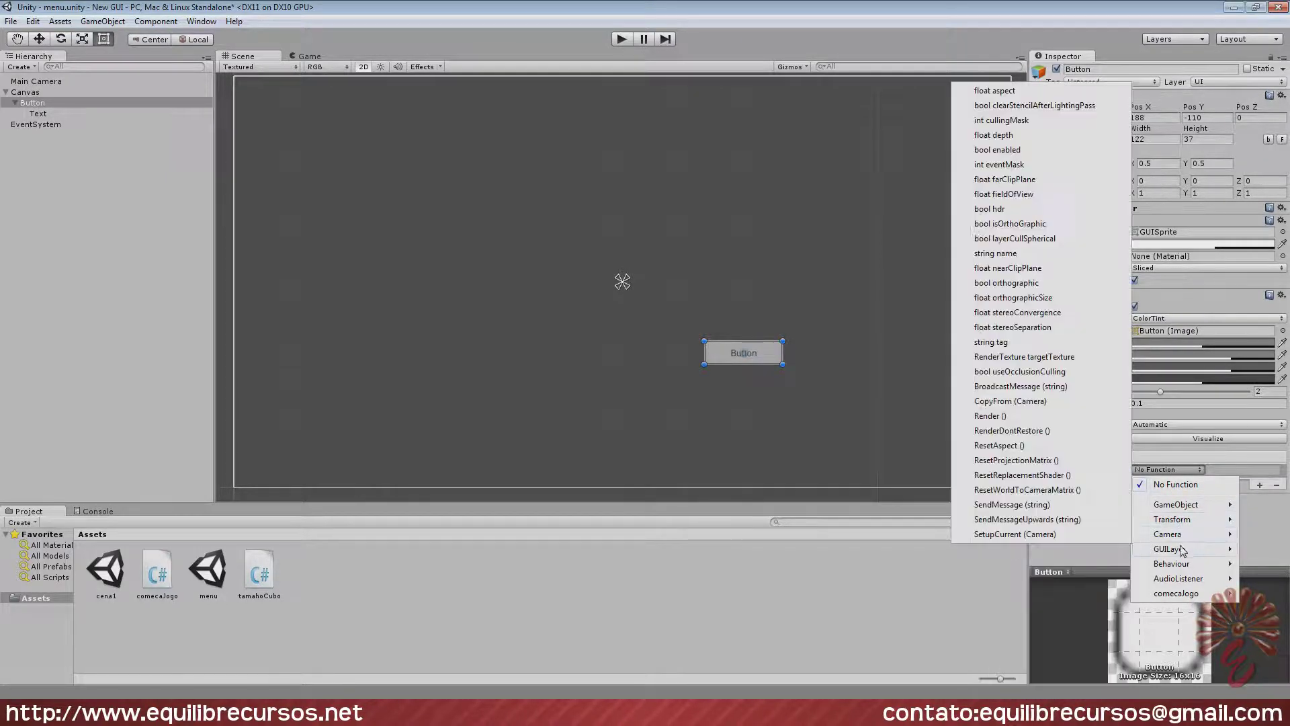
mouse_move(1182, 549)
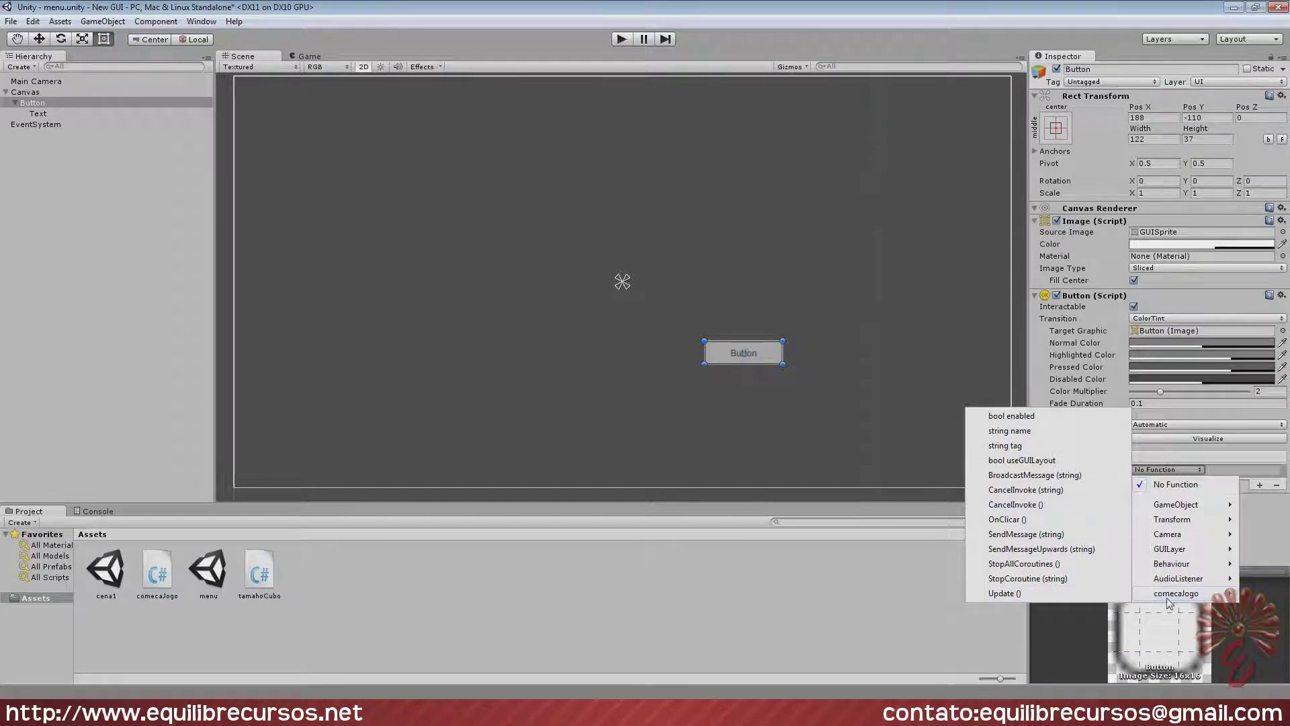
key(Escape)
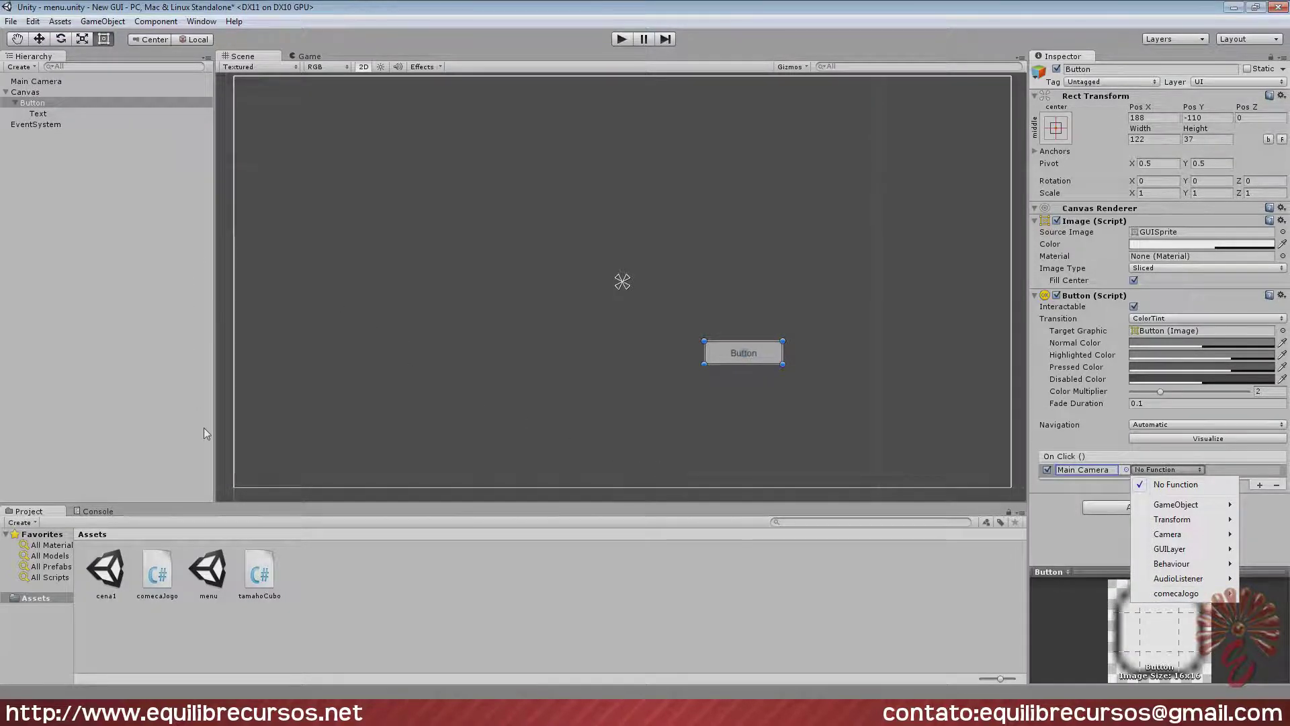
Recheck the Button's On Click function list, then open comecaJogo.cs in MonoDevelop.
click(157, 571)
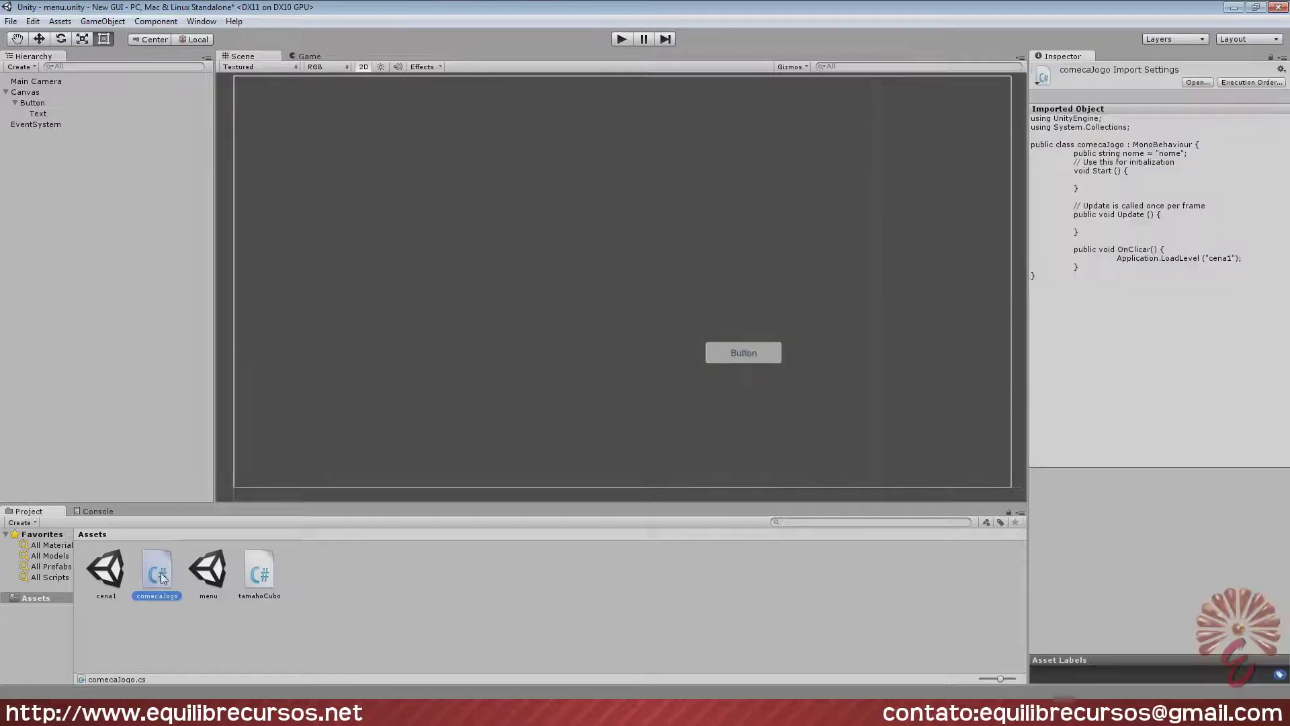
click(28, 81)
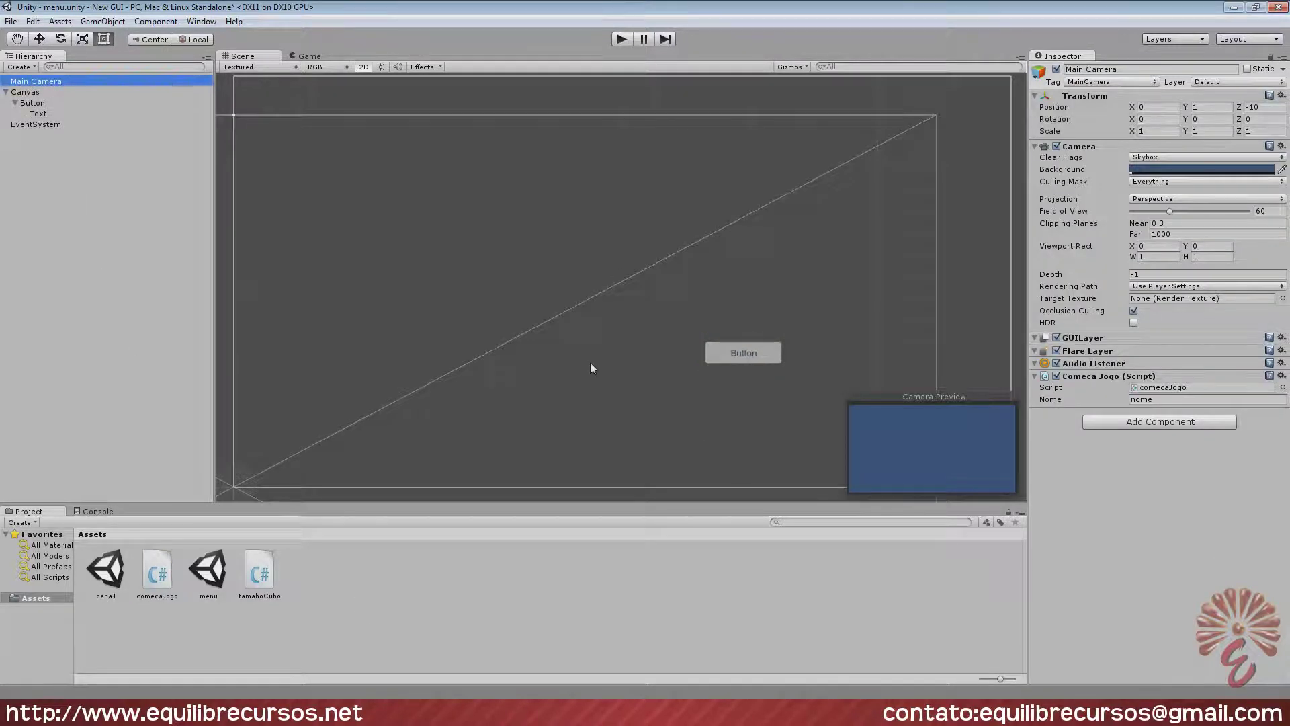
click(750, 351)
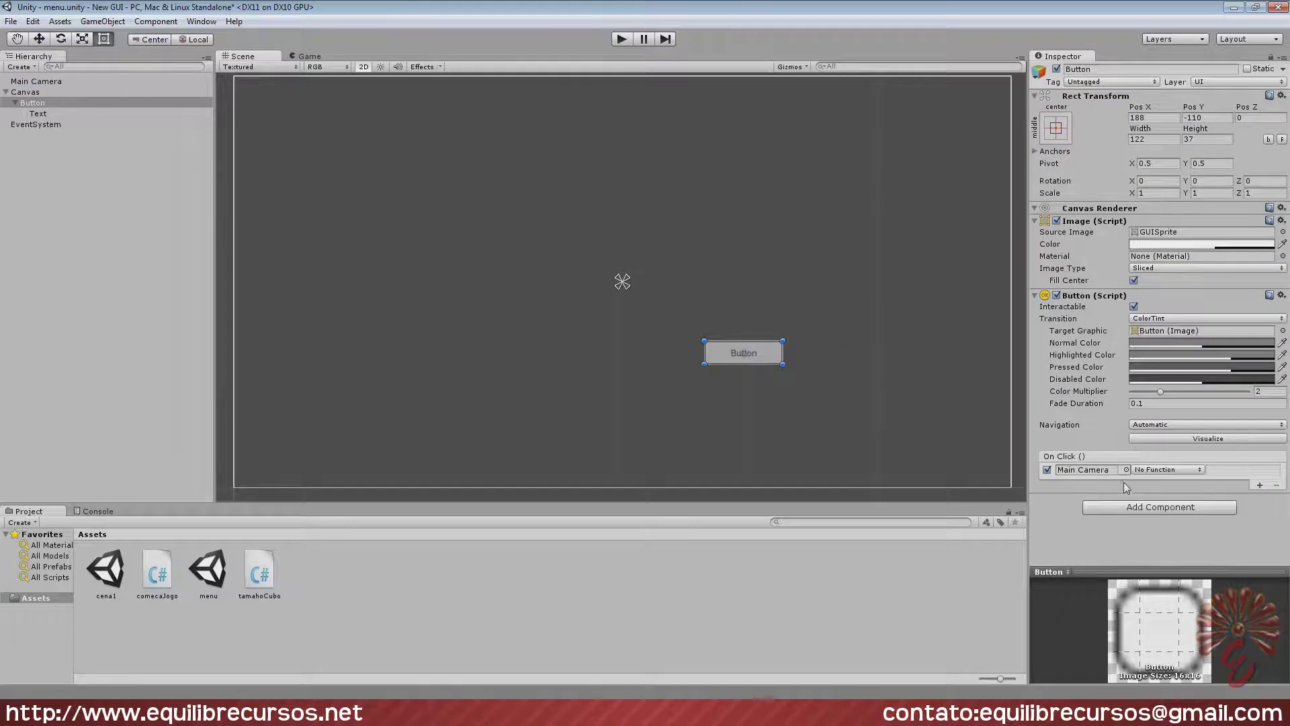
click(1166, 471)
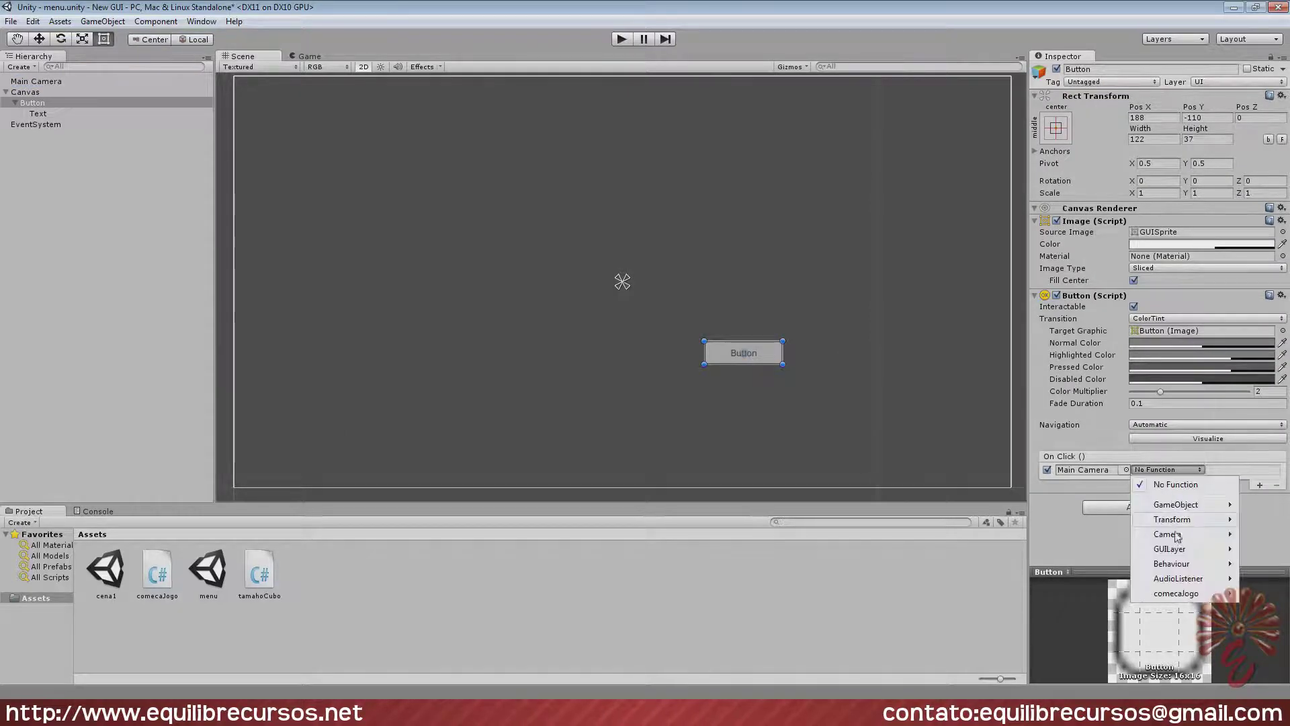
mouse_move(1176, 596)
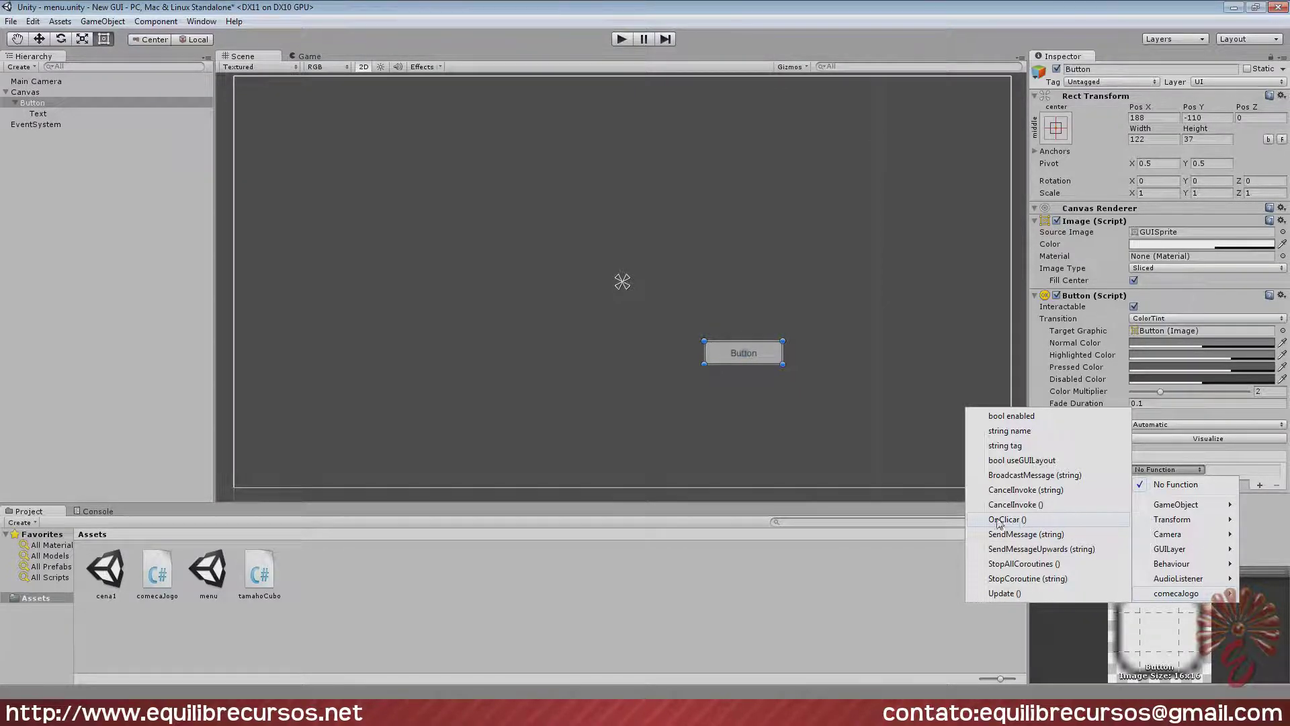
click(171, 569)
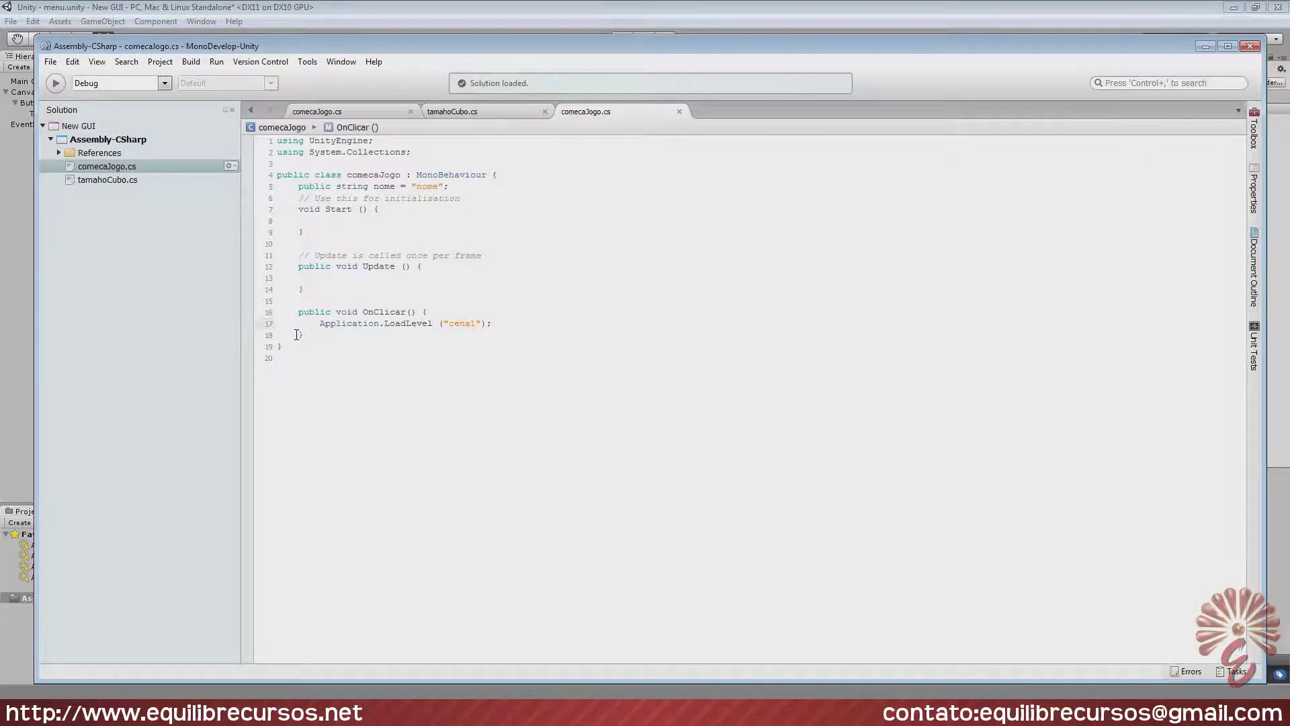
Enlarge the comecaJogo.cs code text and select the OnClicar method name.
ctrl+scroll(371, 353, up, 1)
ctrl+scroll(403, 356, up, 2)
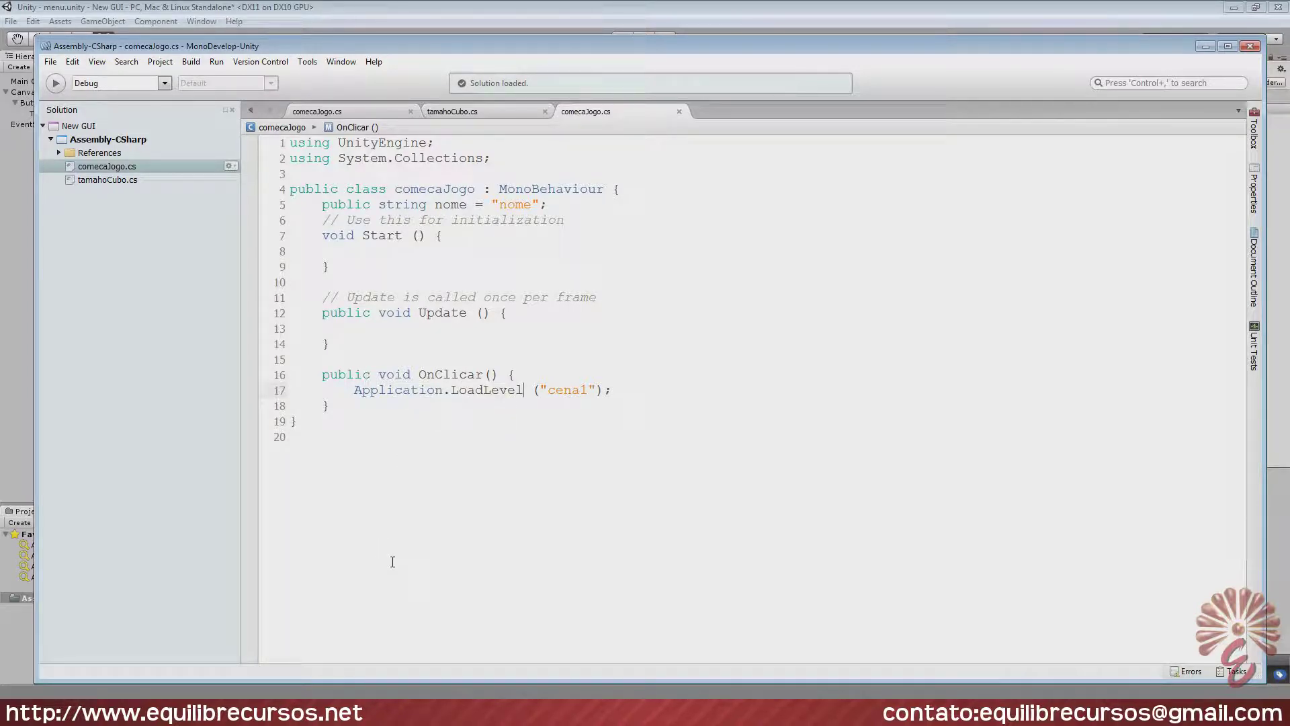
drag(419, 374, 498, 375)
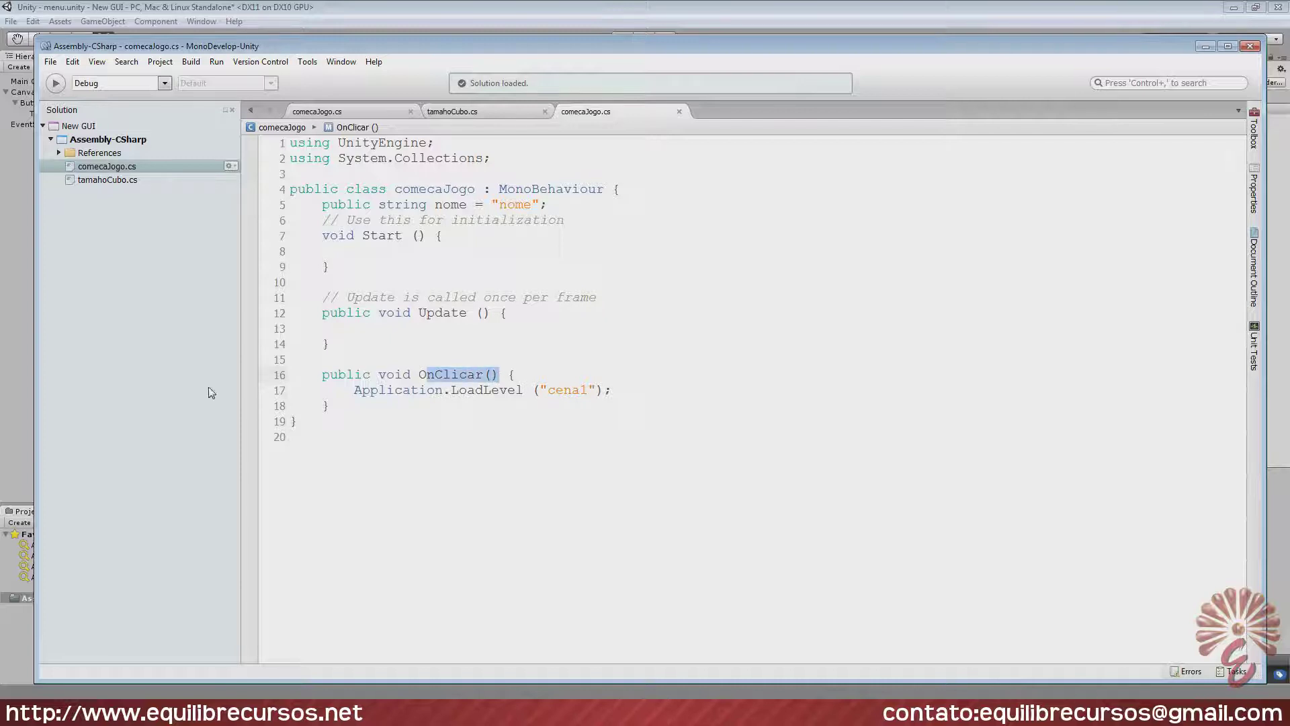
click(18, 385)
click(731, 353)
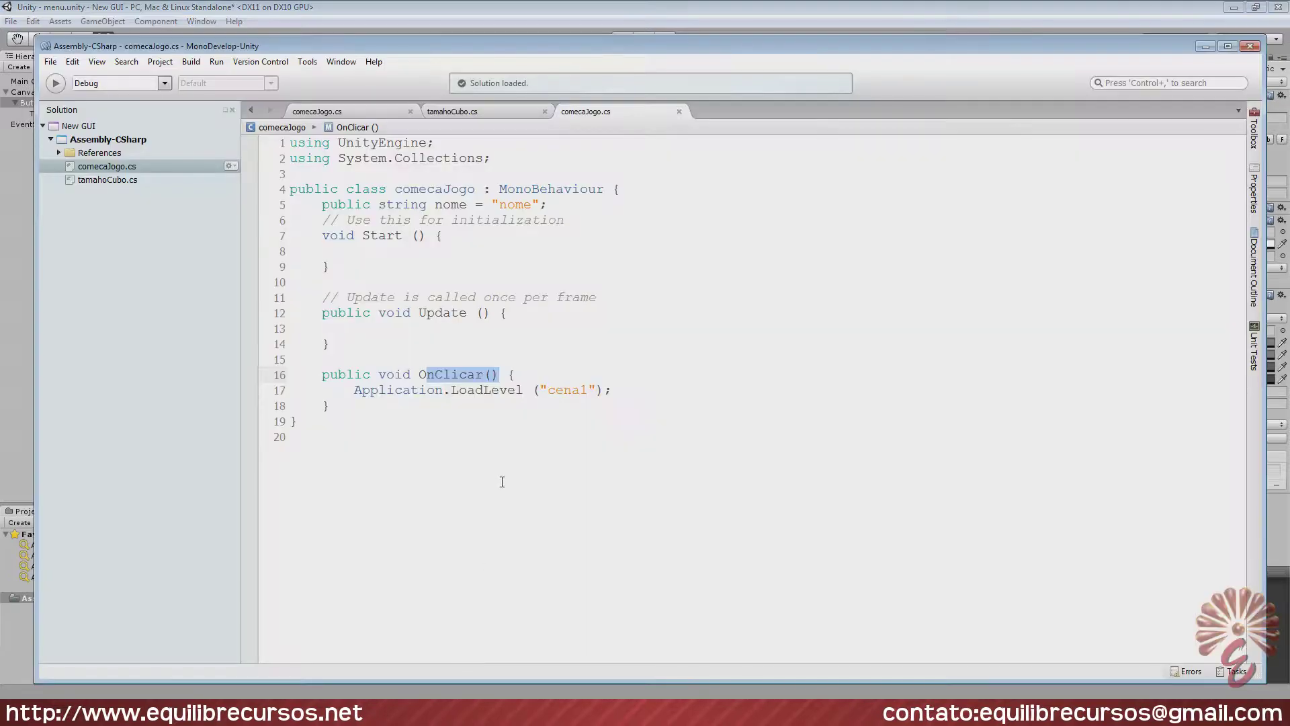
Add trial parameters 'float h, int d' to OnClicar, then erase them.
click(495, 374)
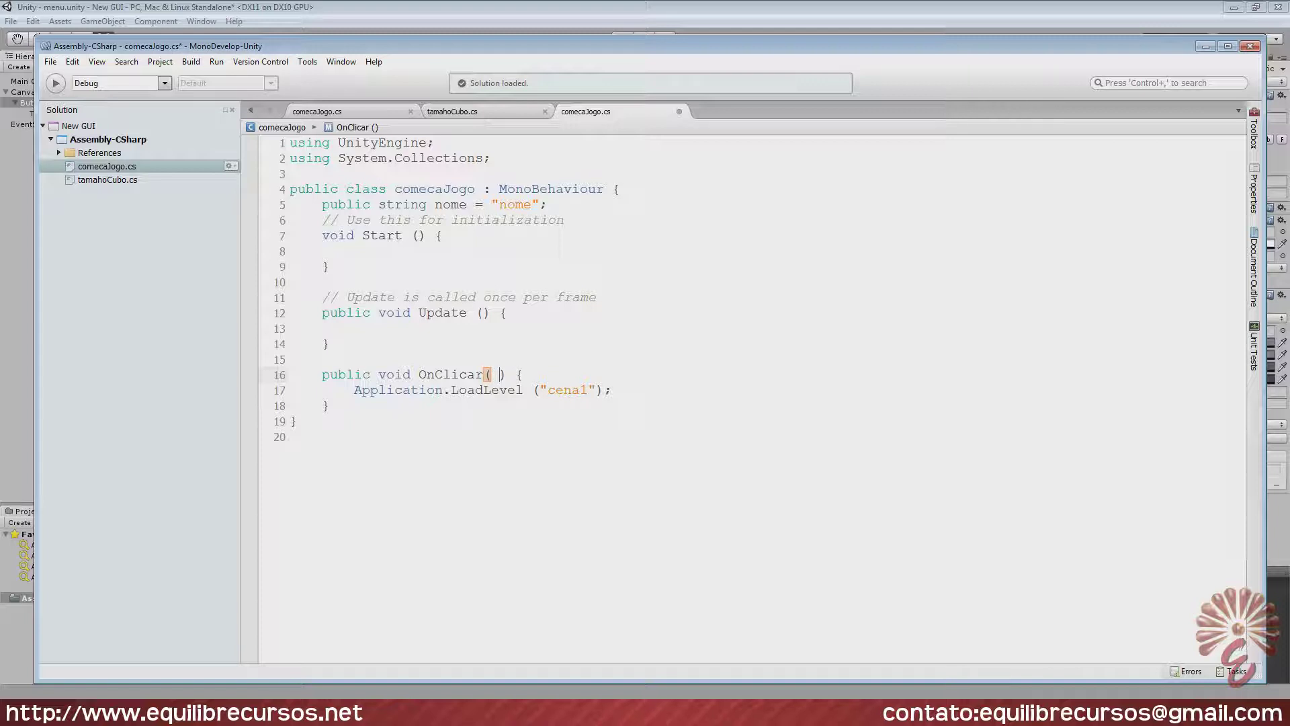
text(float )
text(h)
double_click(519, 374)
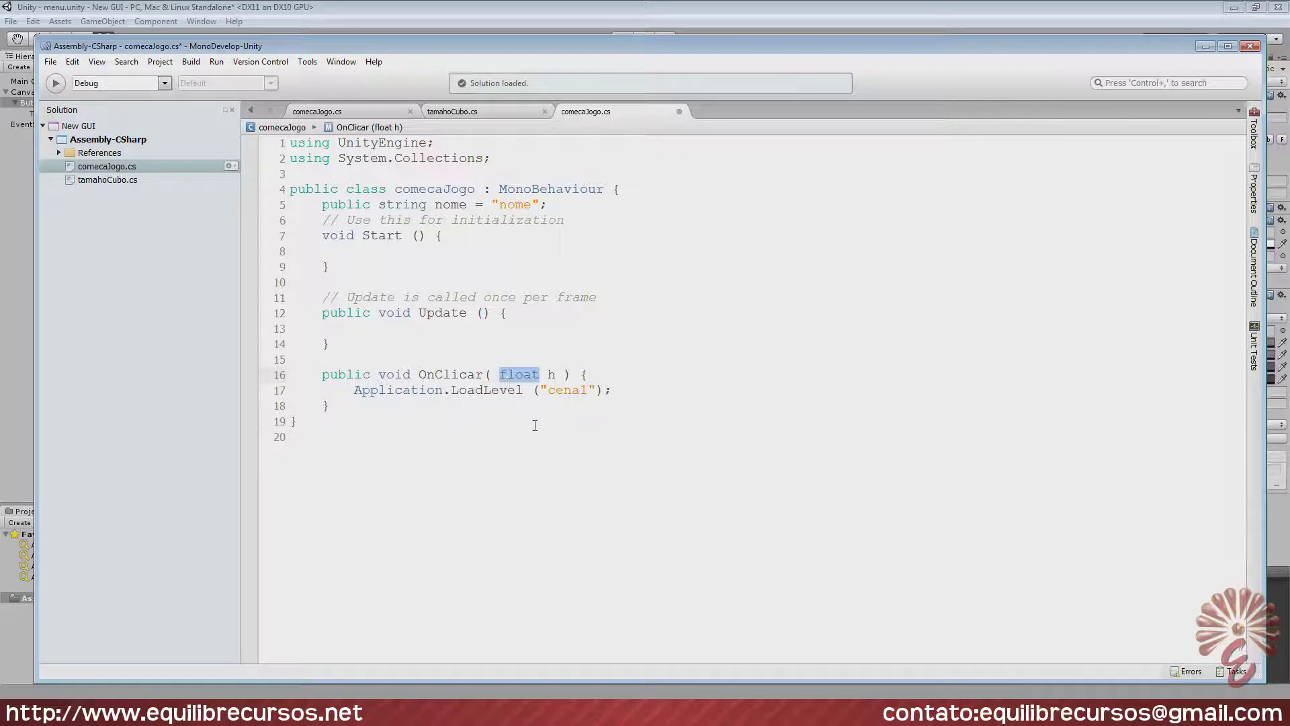
click(557, 376)
text(, dlo)
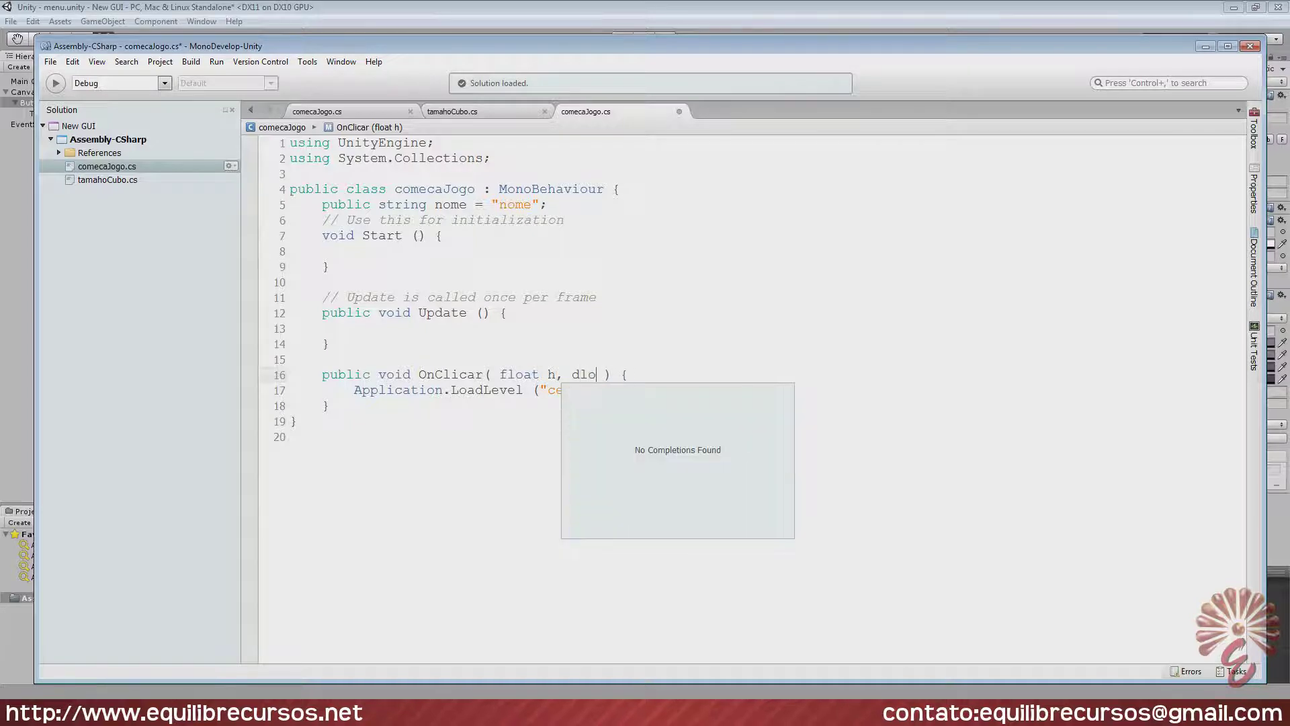
text(int )
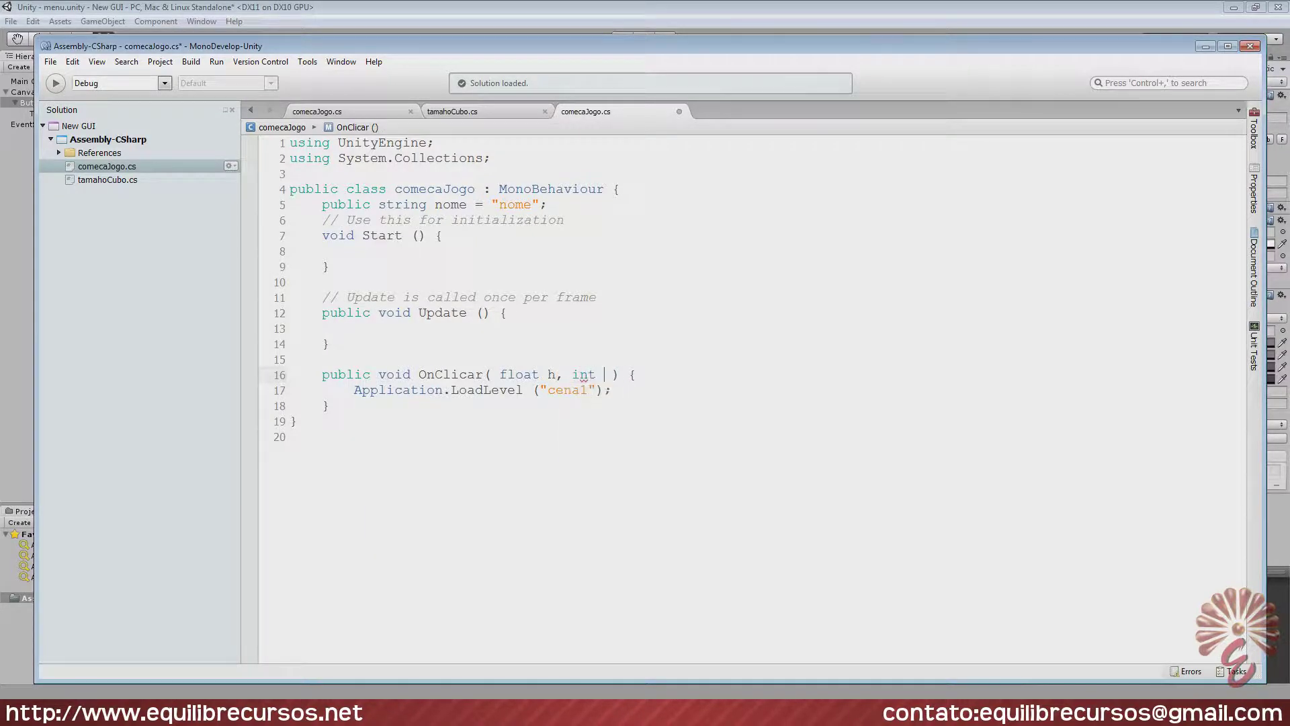
text(d)
key(BackSpace)
key(BackSpace)
key(BackSpace)
key(BackSpace)
key(BackSpace)
key(BackSpace)
key(BackSpace)
key(BackSpace)
key(BackSpace)
key(BackSpace)
key(BackSpace)
Save comecaJogo.cs, set the Button's On Click to comecaJogo > OnClicar (), and enter Play mode.
key(ctrl+s)
key(alt+Tab)
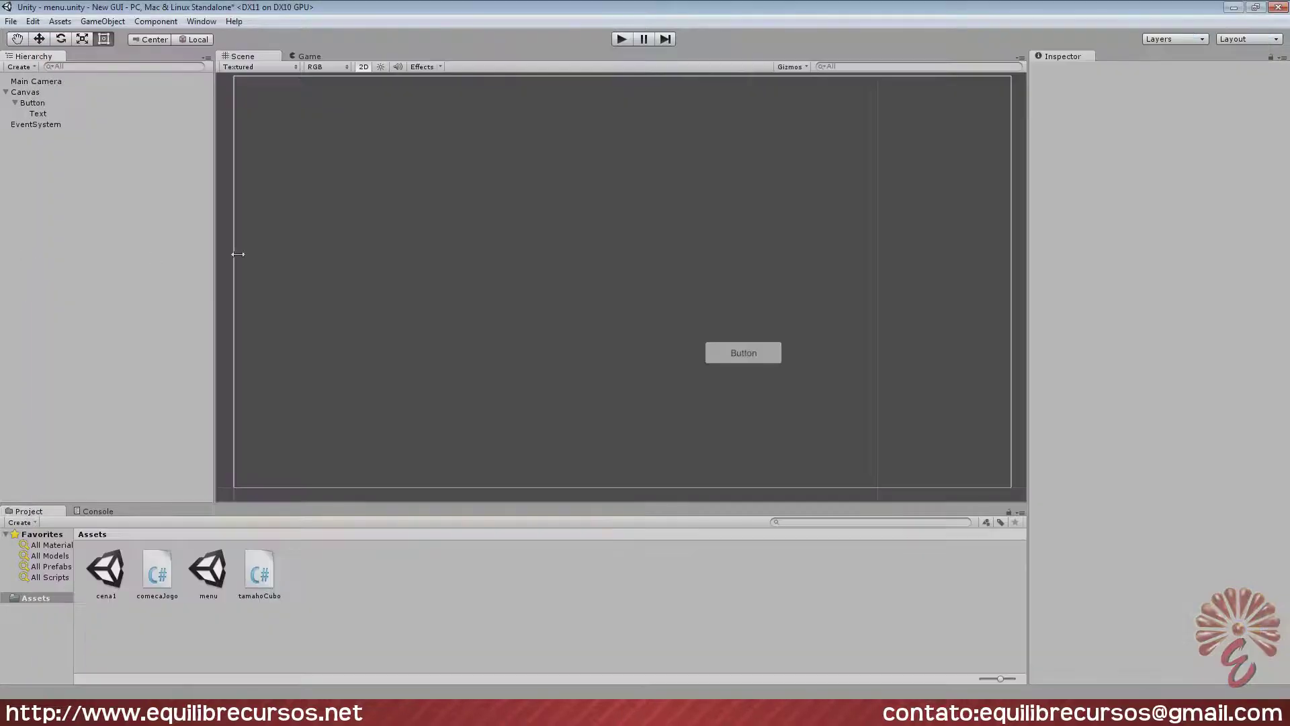
click(739, 350)
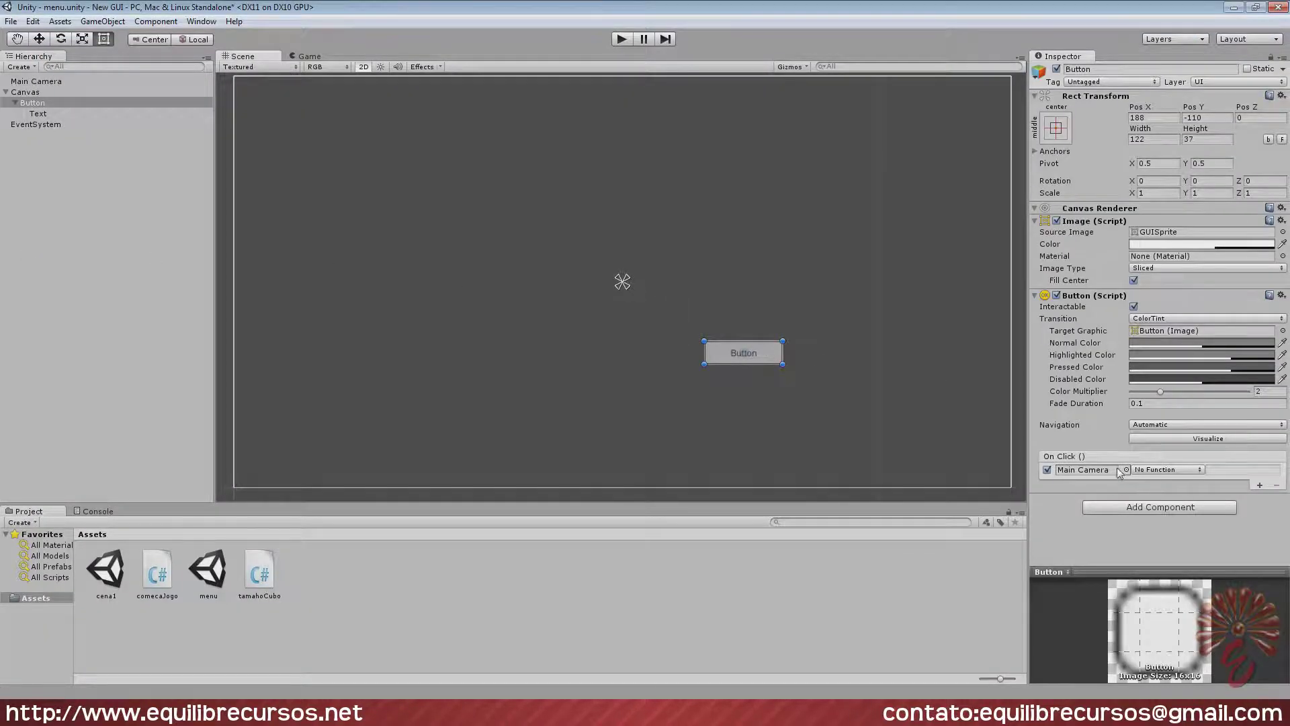
click(1157, 470)
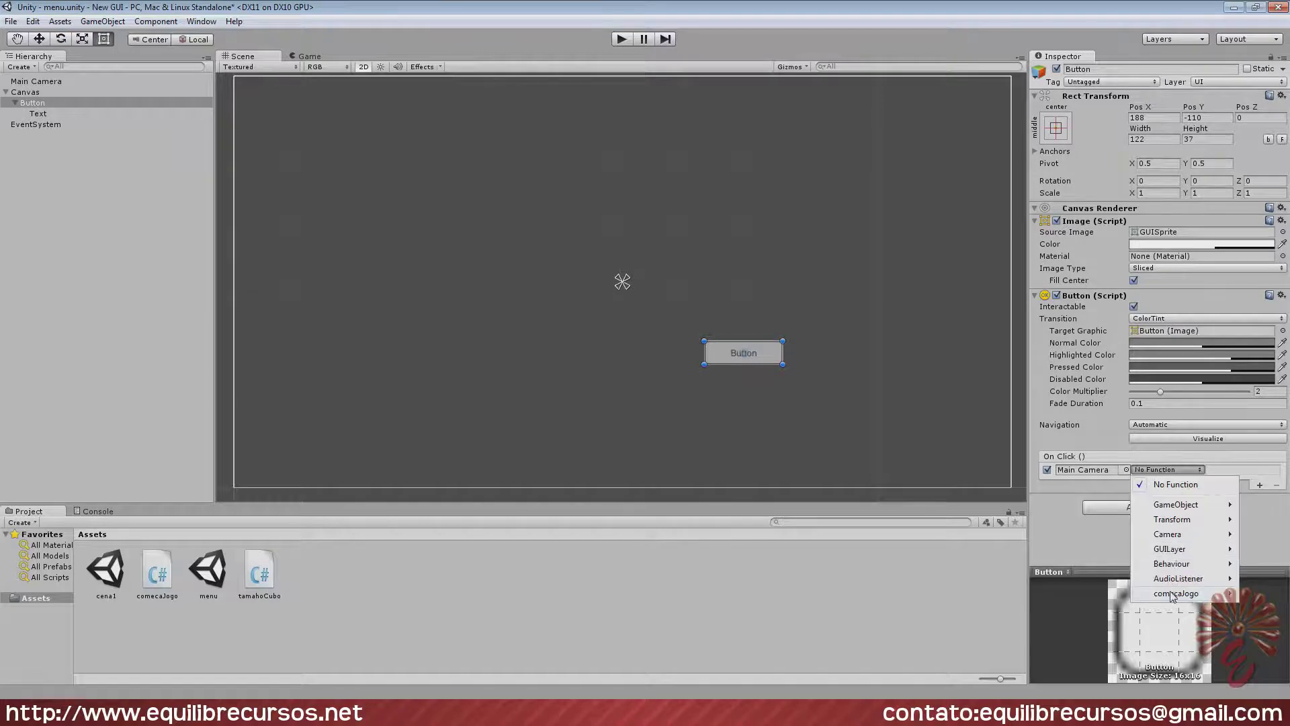
mouse_move(1173, 595)
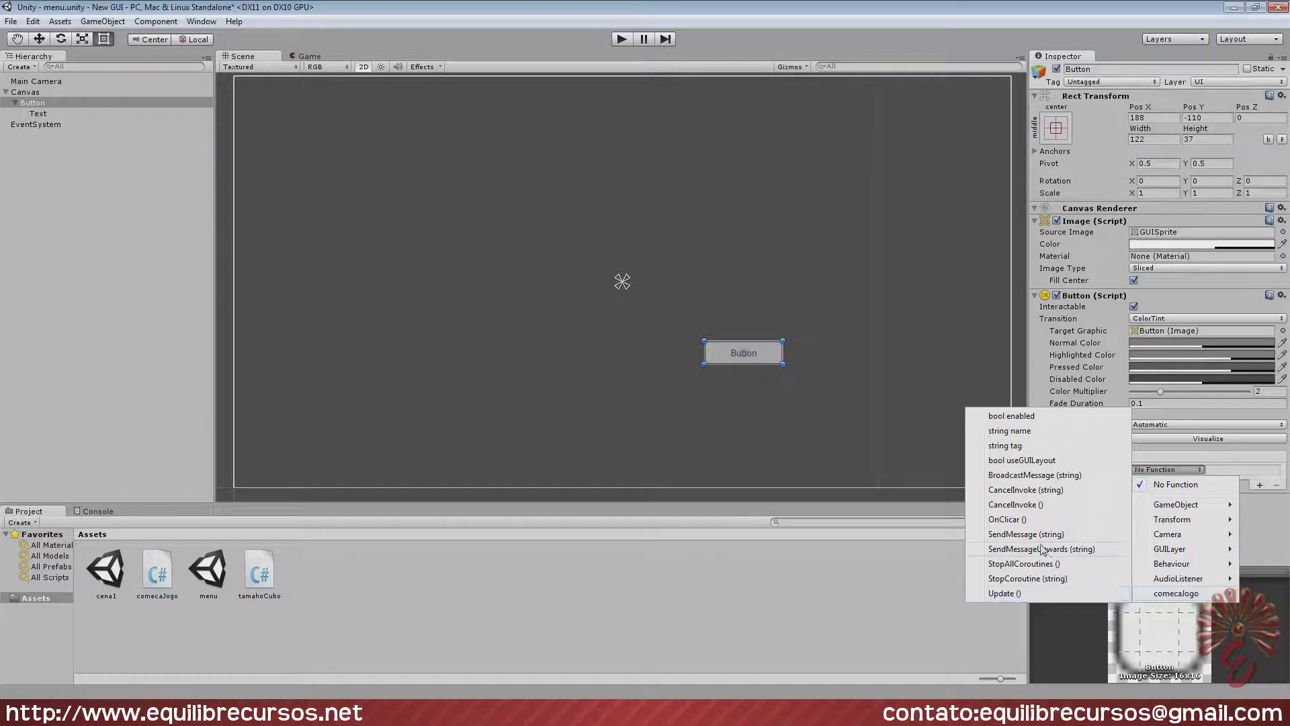
click(1006, 519)
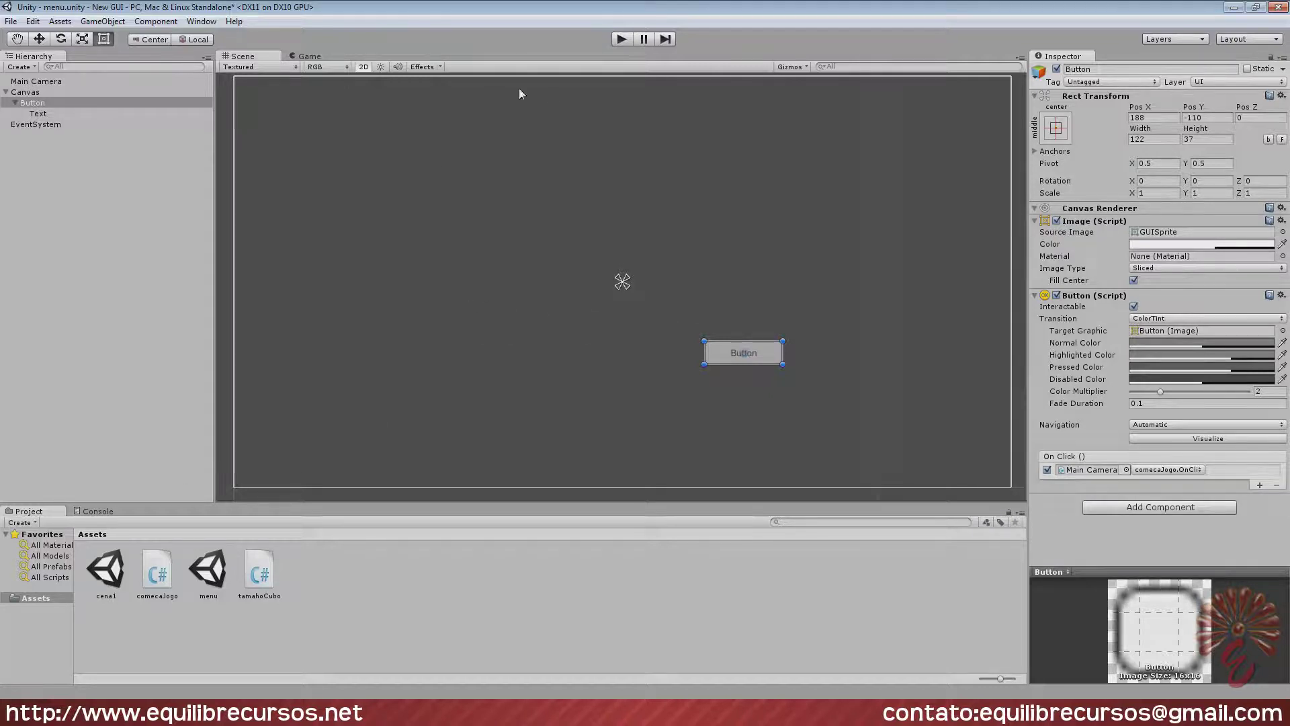
click(618, 41)
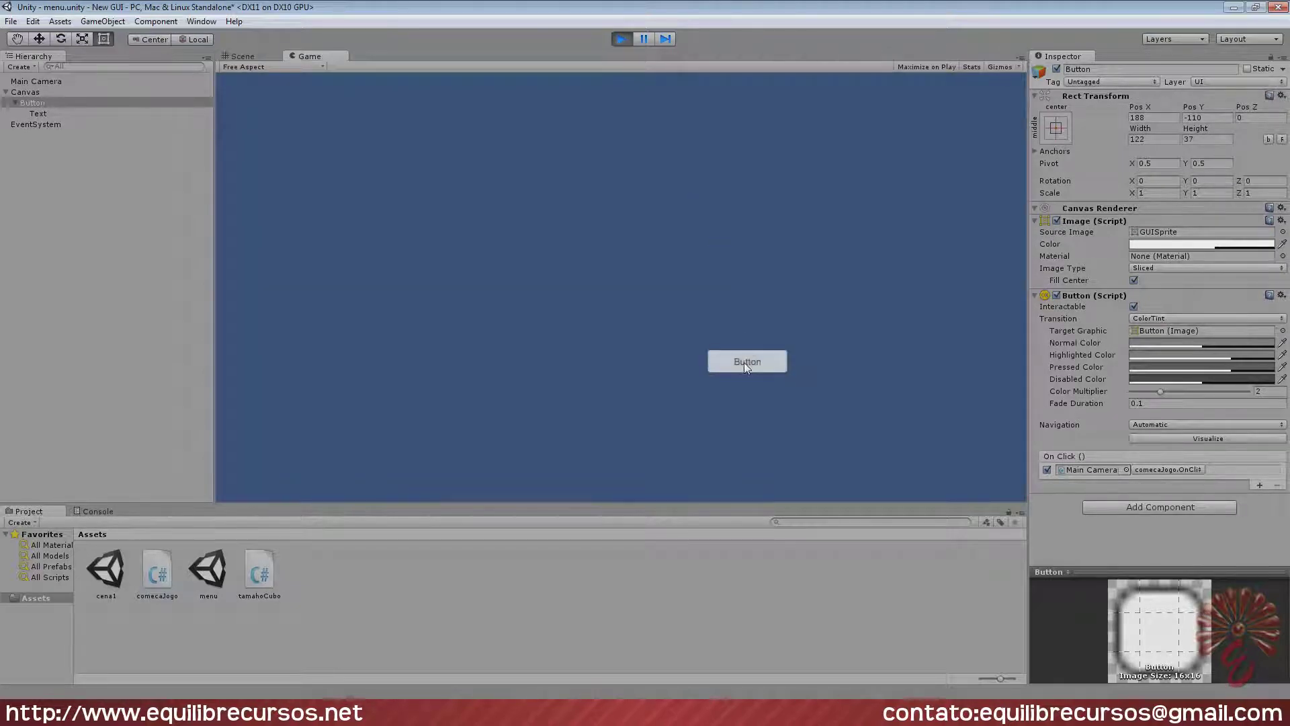
Test the in-game Button, then open cena1 after saving the menu scene.
click(744, 367)
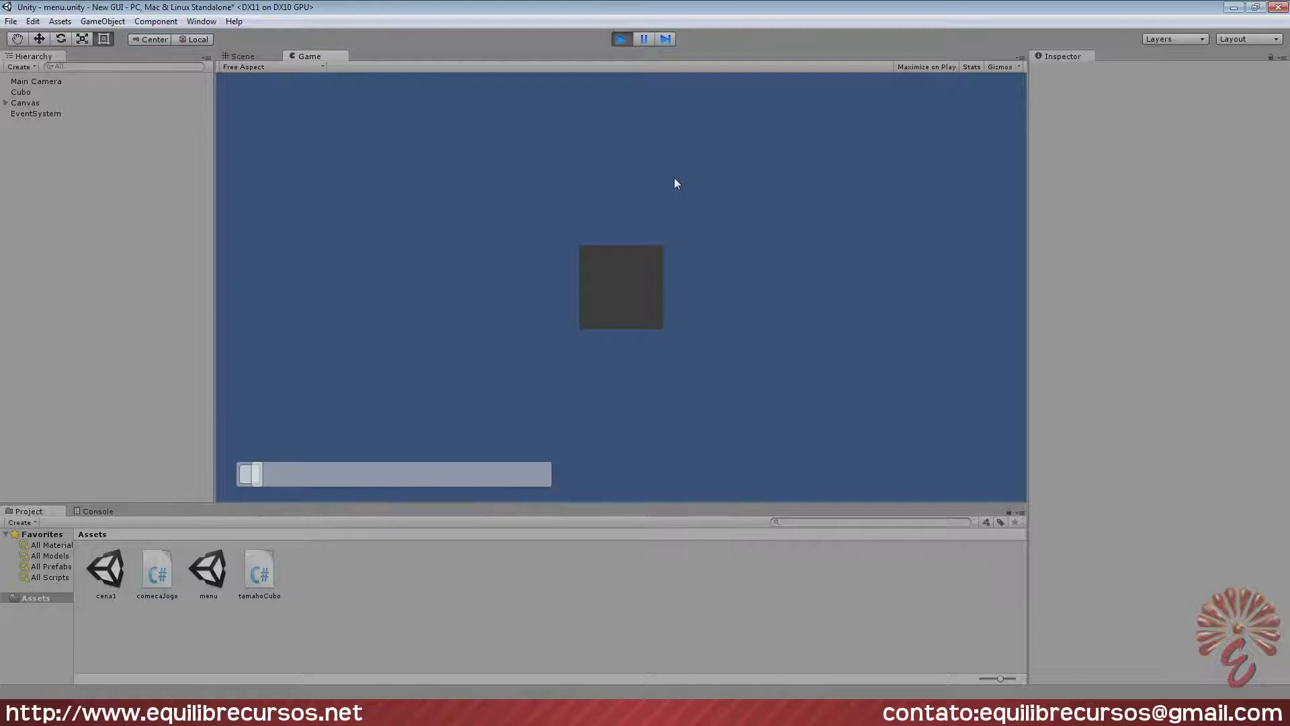
click(620, 38)
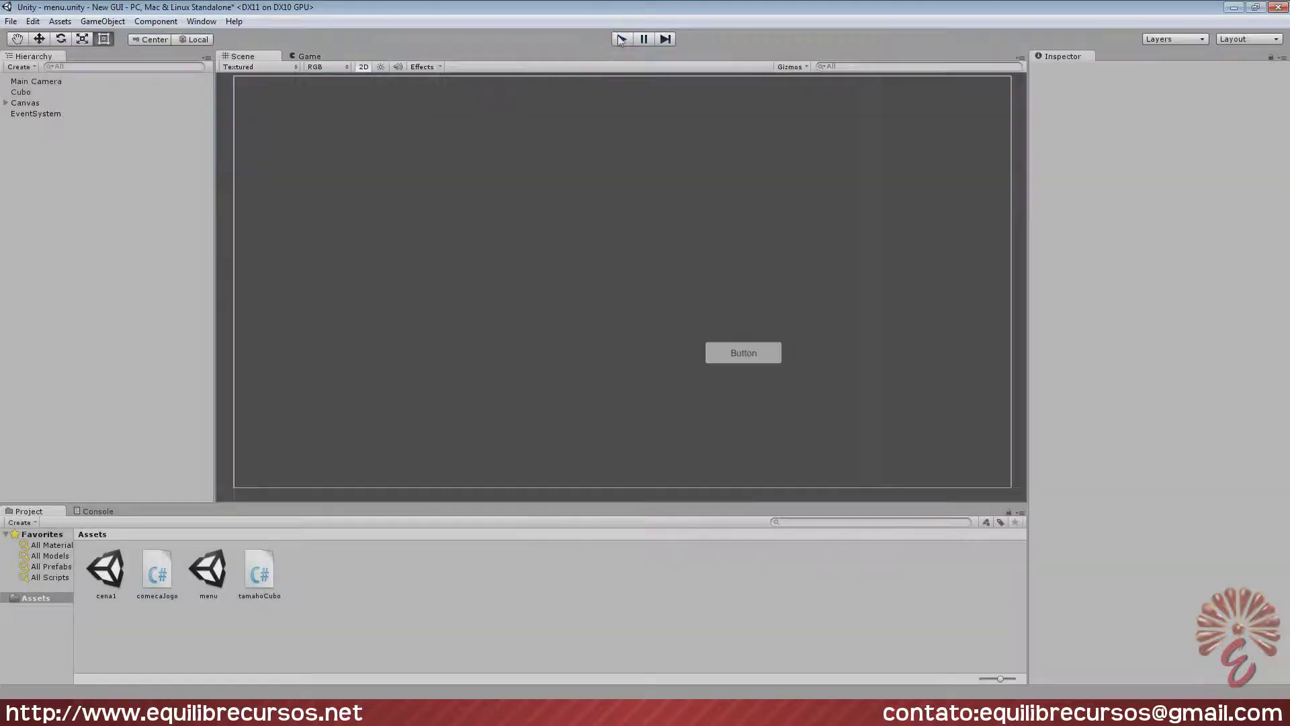
double_click(106, 569)
click(623, 385)
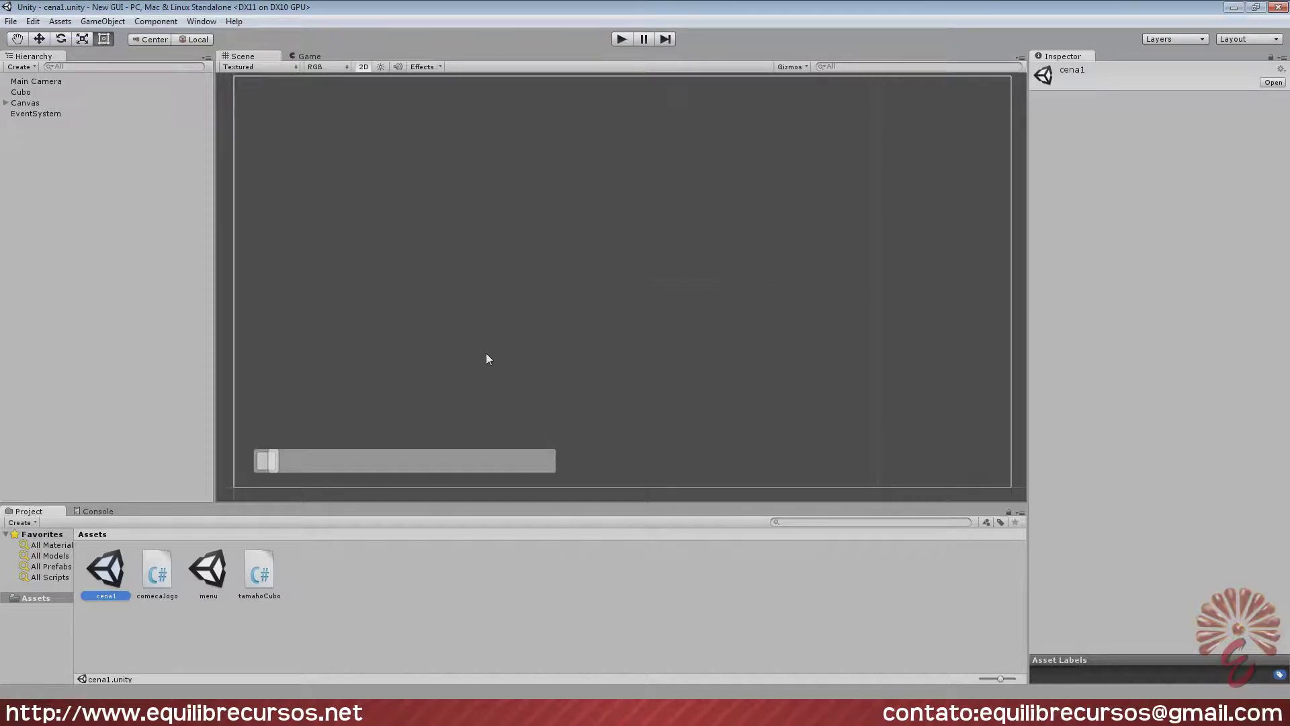
Delete cena1's Canvas along with its slider.
click(361, 444)
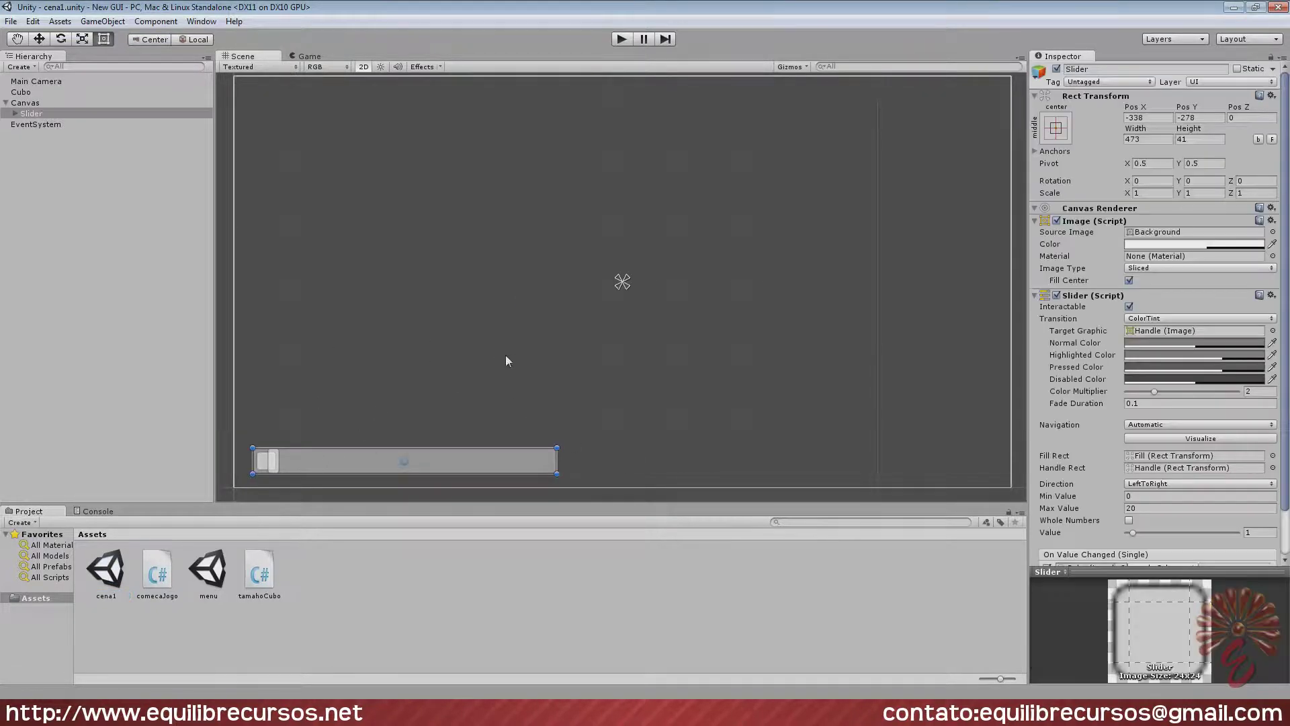
click(41, 103)
key(Delete)
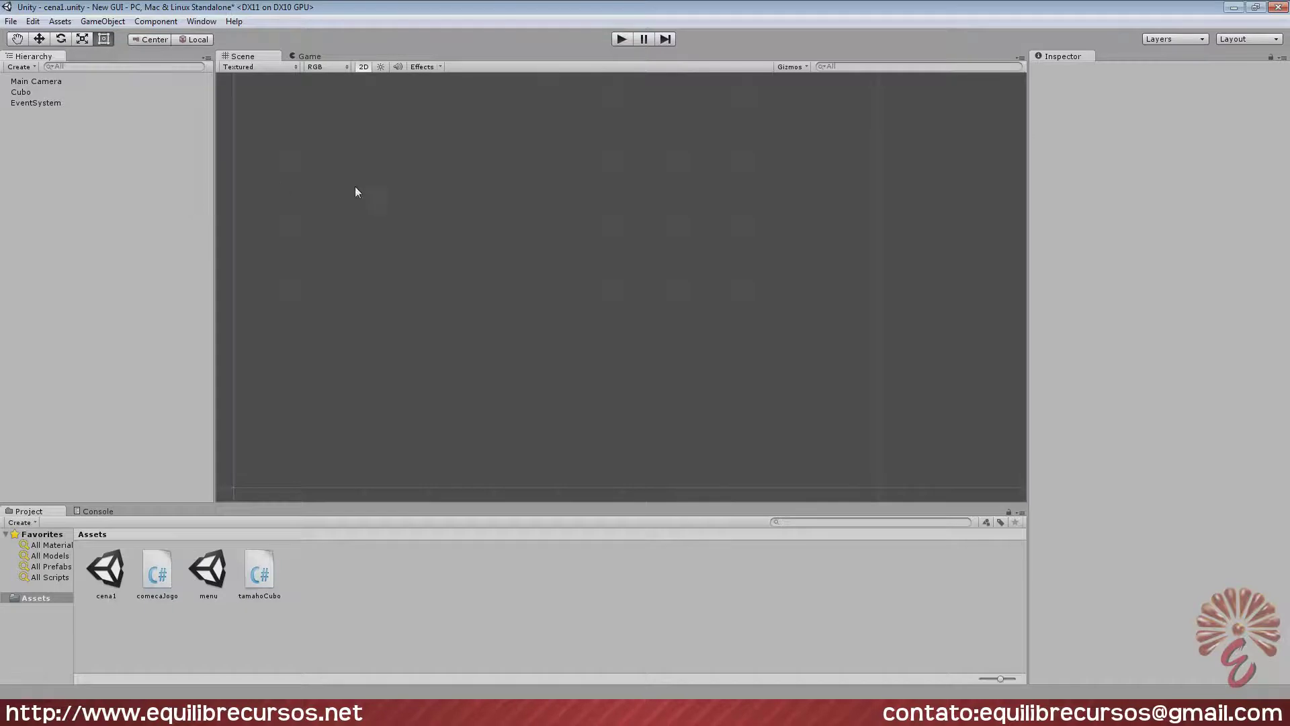
Delete the EventSystem and create a new slider via GameObject > UI > Slider.
click(40, 103)
key(Delete)
click(107, 22)
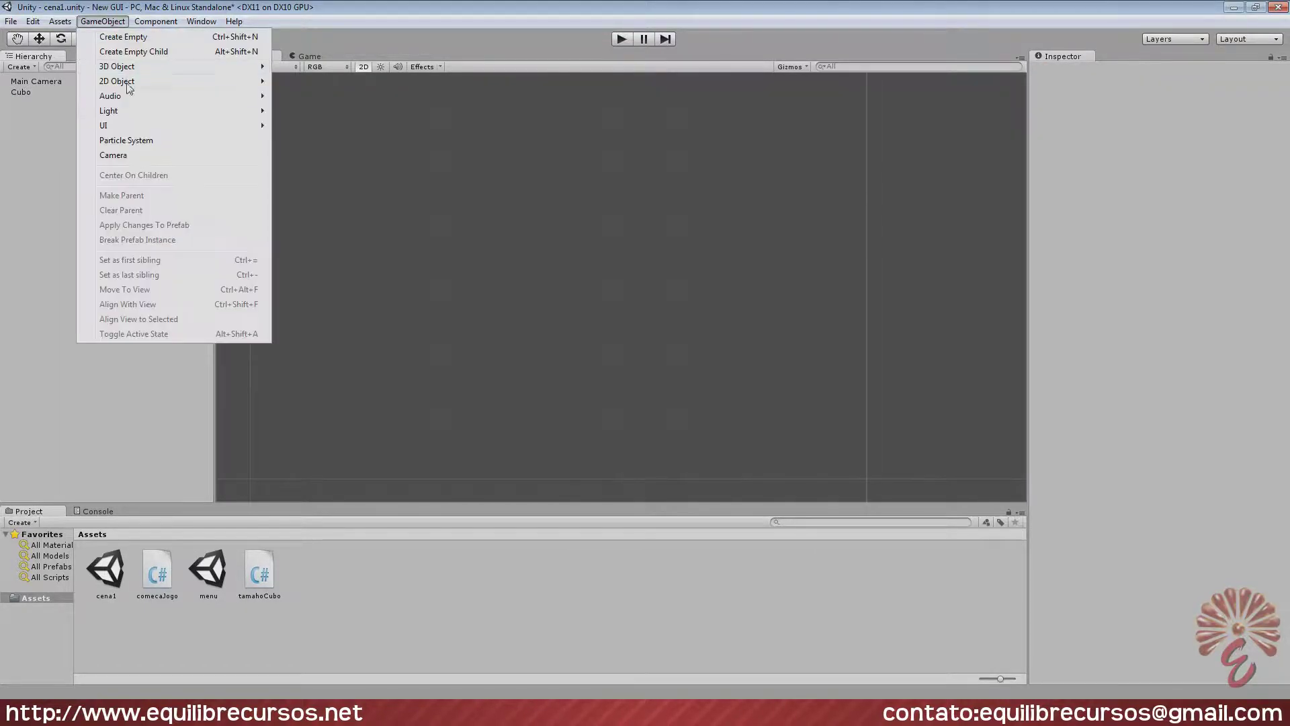
mouse_move(242, 125)
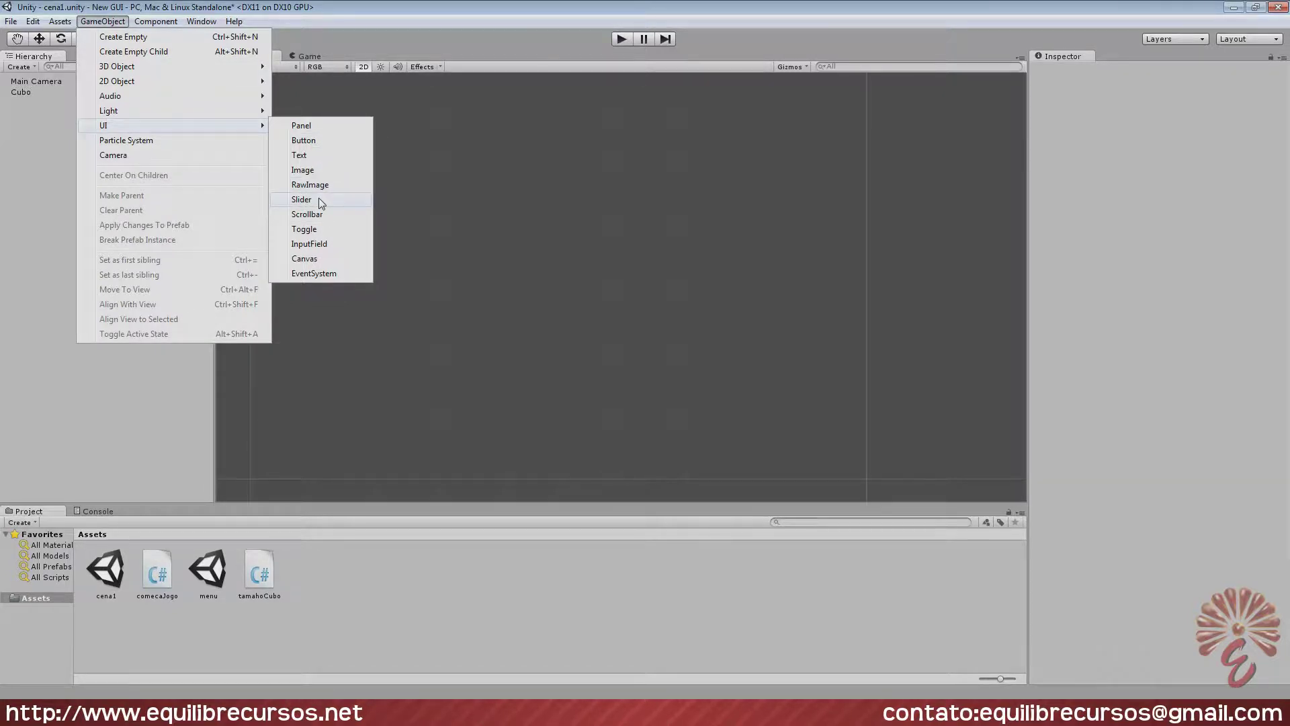
click(318, 200)
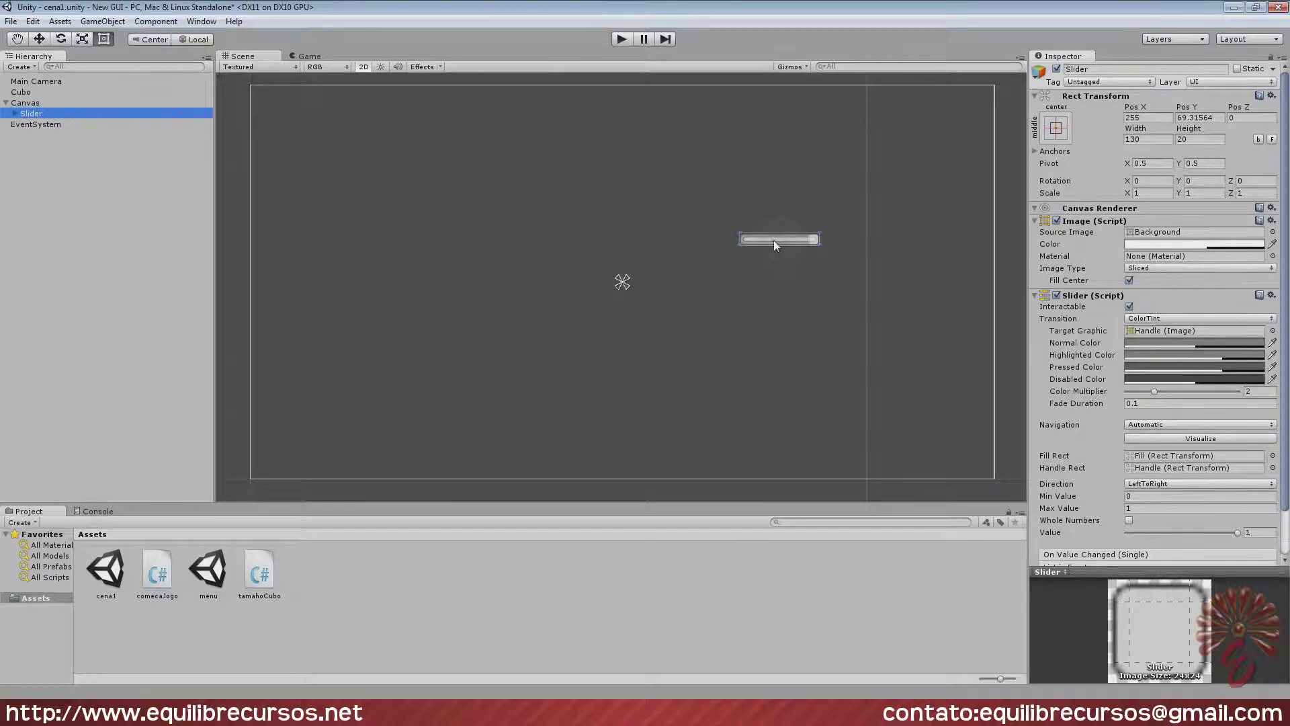
Place the slider at the lower left of the canvas, about 485 by 36.
drag(773, 240, 316, 440)
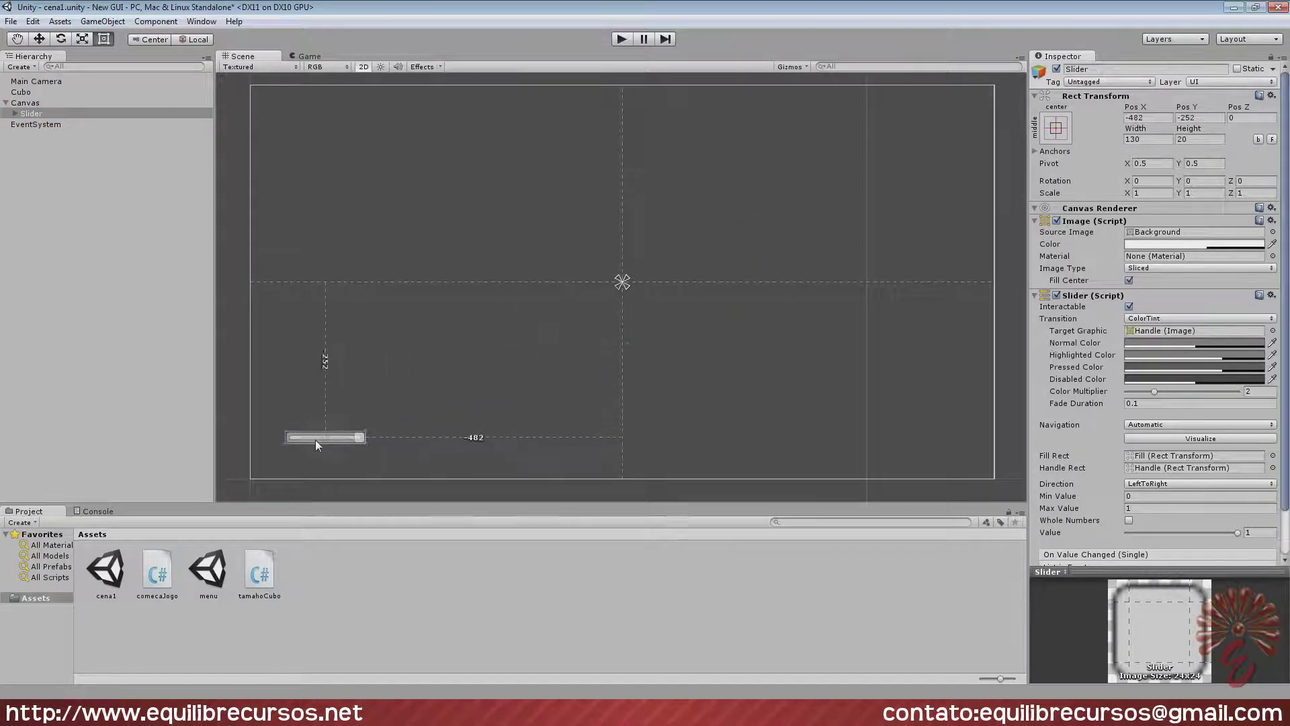
scroll(436, 326, up, 2)
scroll(461, 318, up, 2)
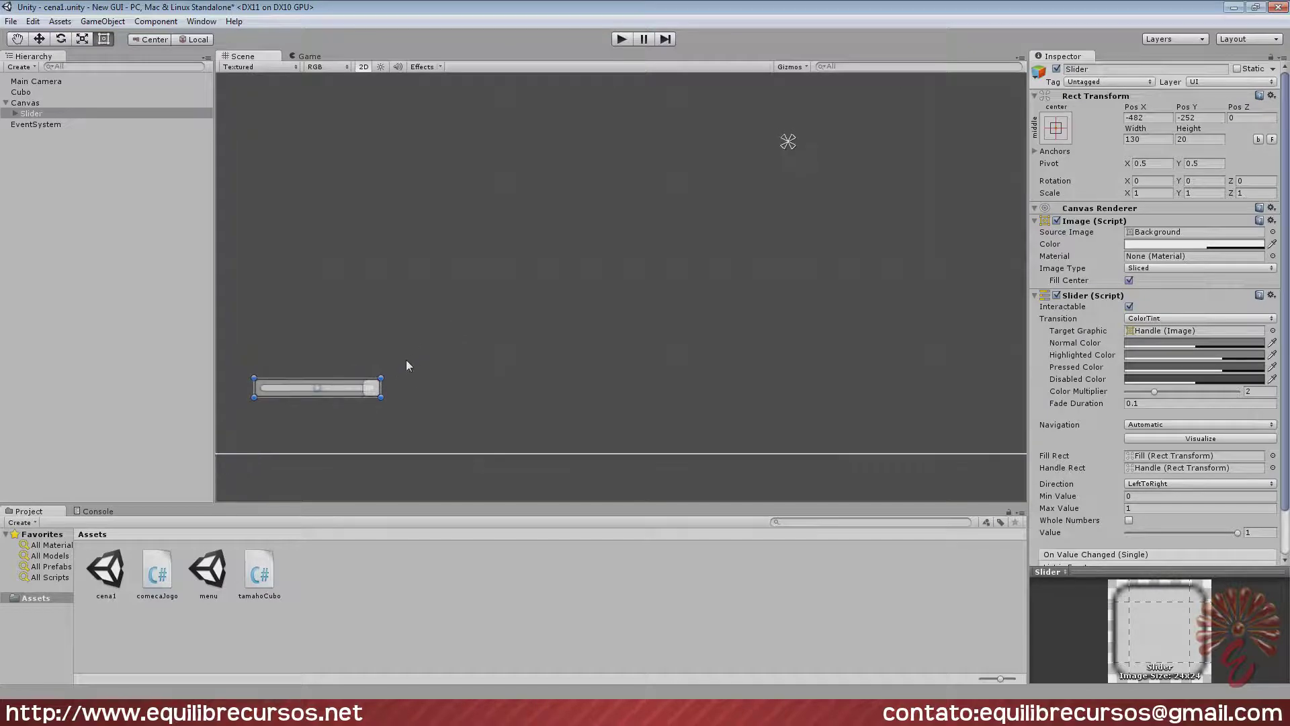
drag(382, 378, 740, 358)
scroll(676, 325, down, 3)
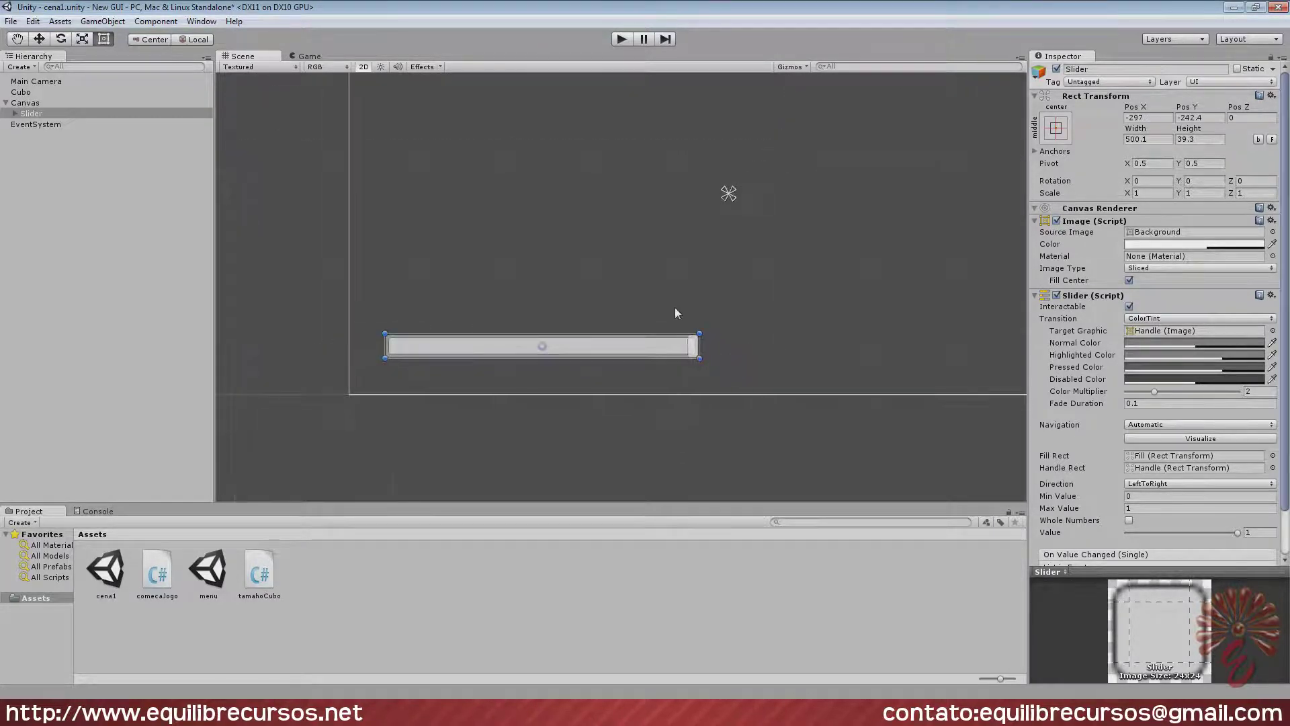
scroll(685, 296, down, 1)
scroll(675, 305, up, 1)
scroll(657, 344, up, 1)
scroll(666, 363, up, 2)
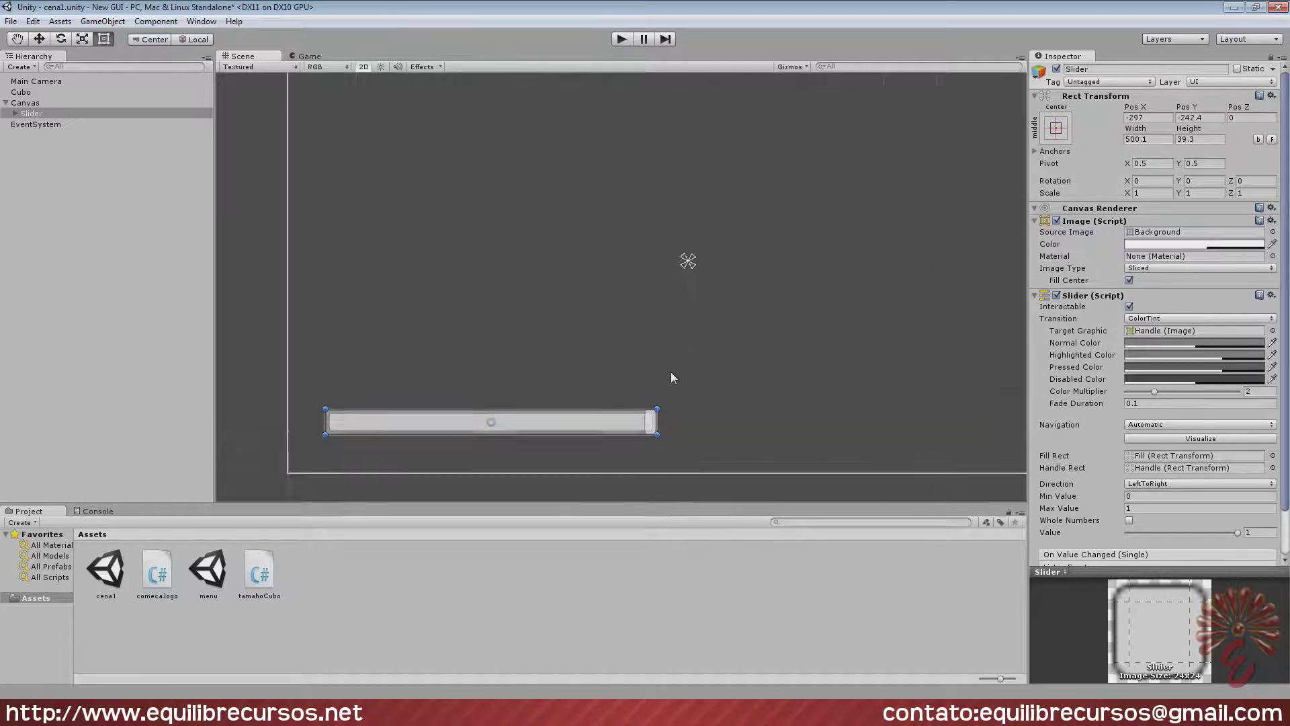
drag(657, 408, 648, 411)
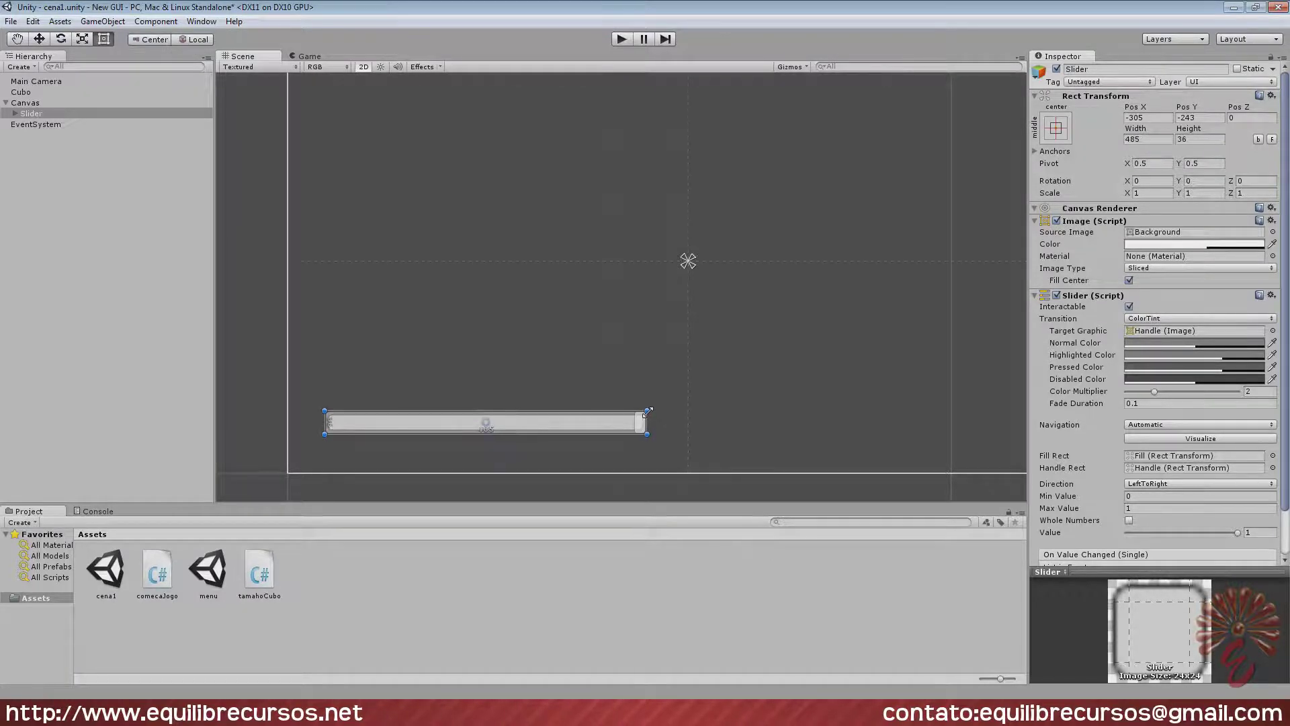
middle_drag(652, 376, 635, 381)
scroll(637, 381, down, 2)
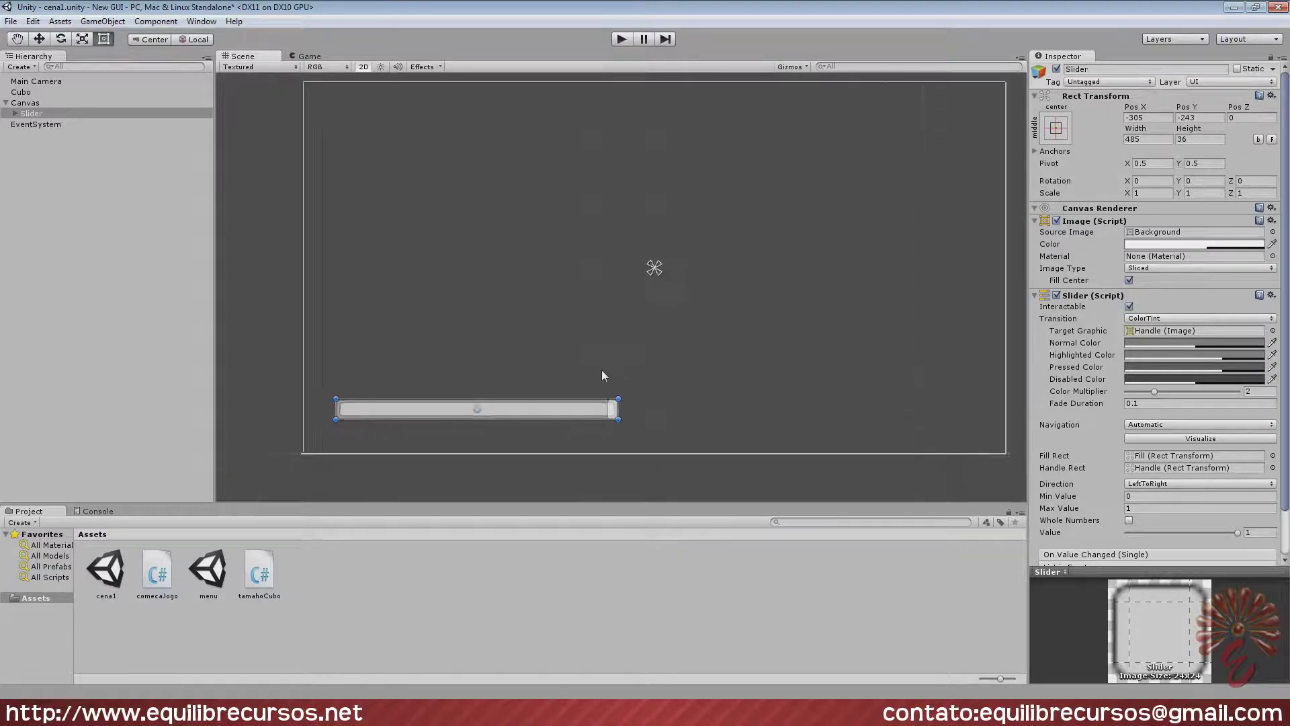
scroll(619, 357, down, 1)
scroll(619, 356, up, 2)
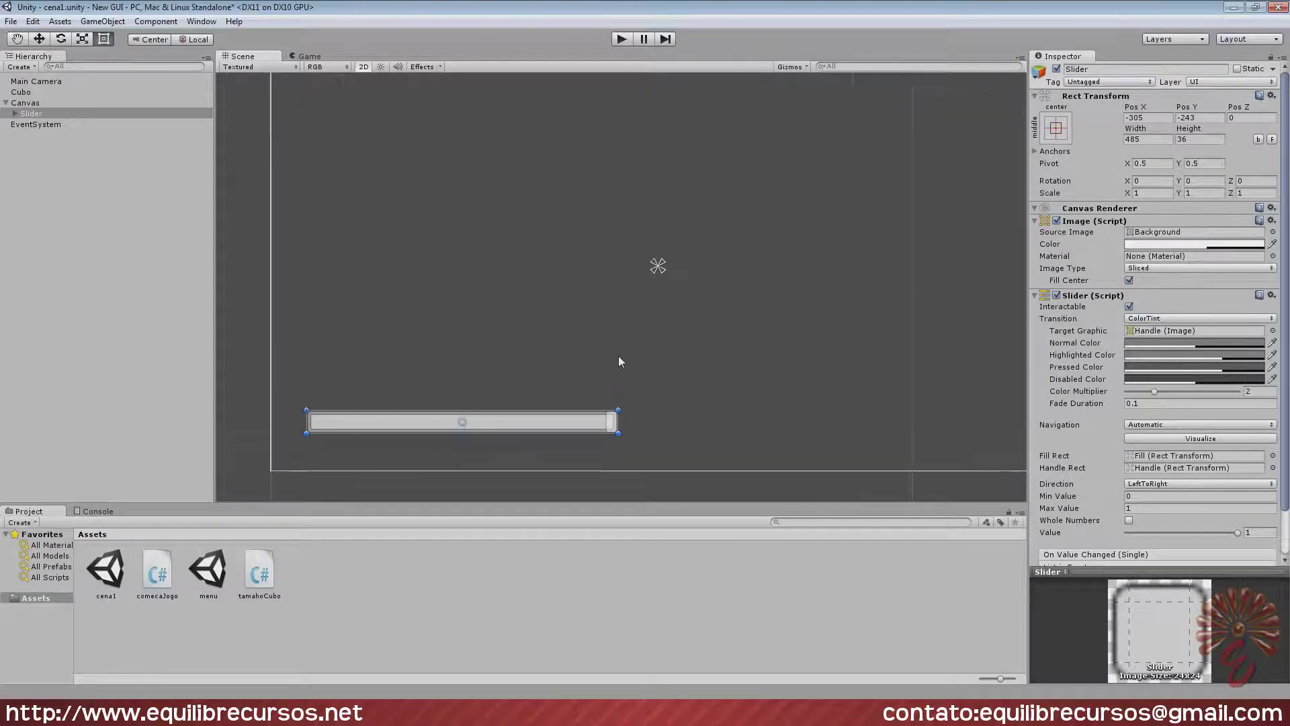
scroll(572, 343, up, 1)
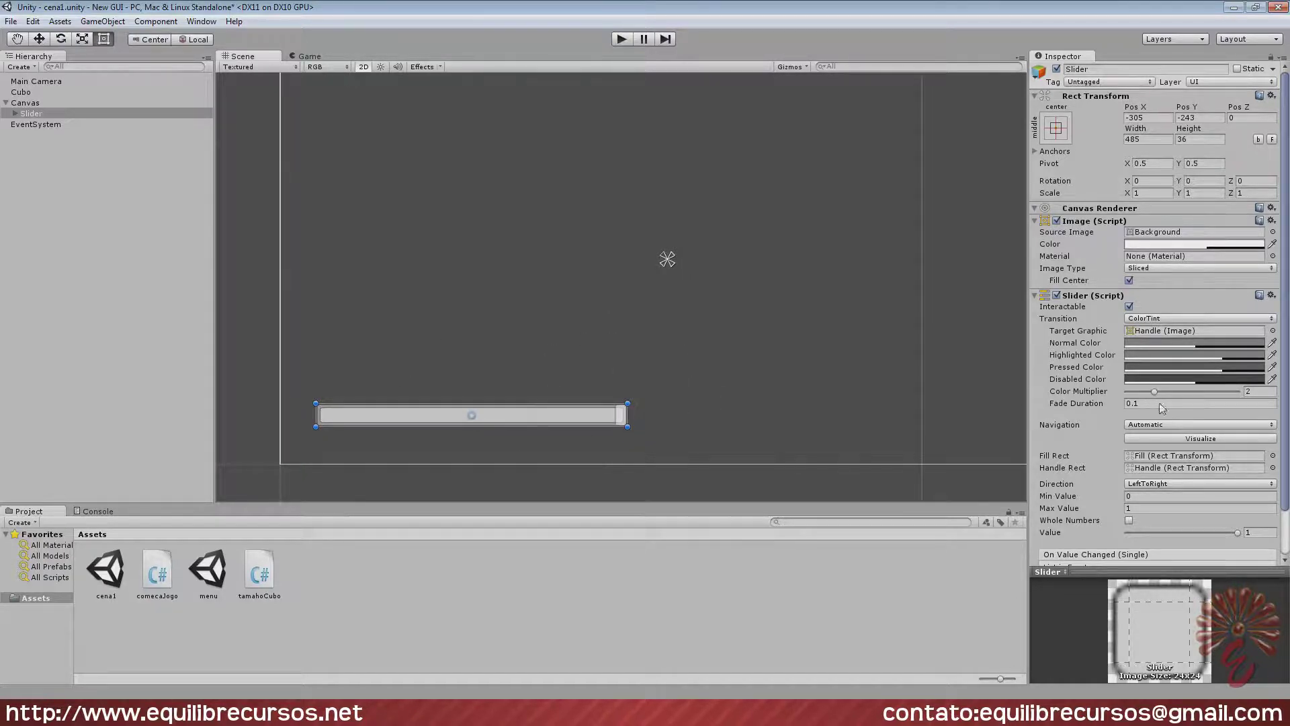
scroll(1160, 407, down, 2)
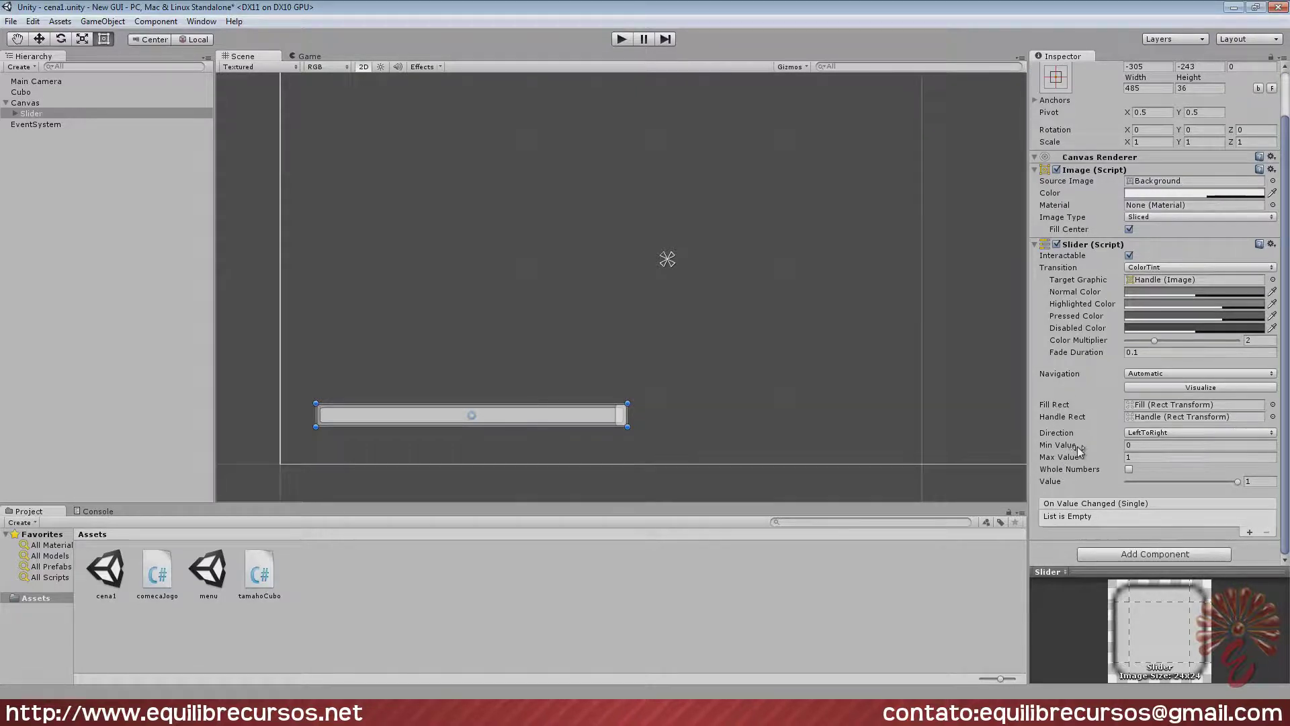
Nudge the slider further left and test it in Play mode.
click(1129, 457)
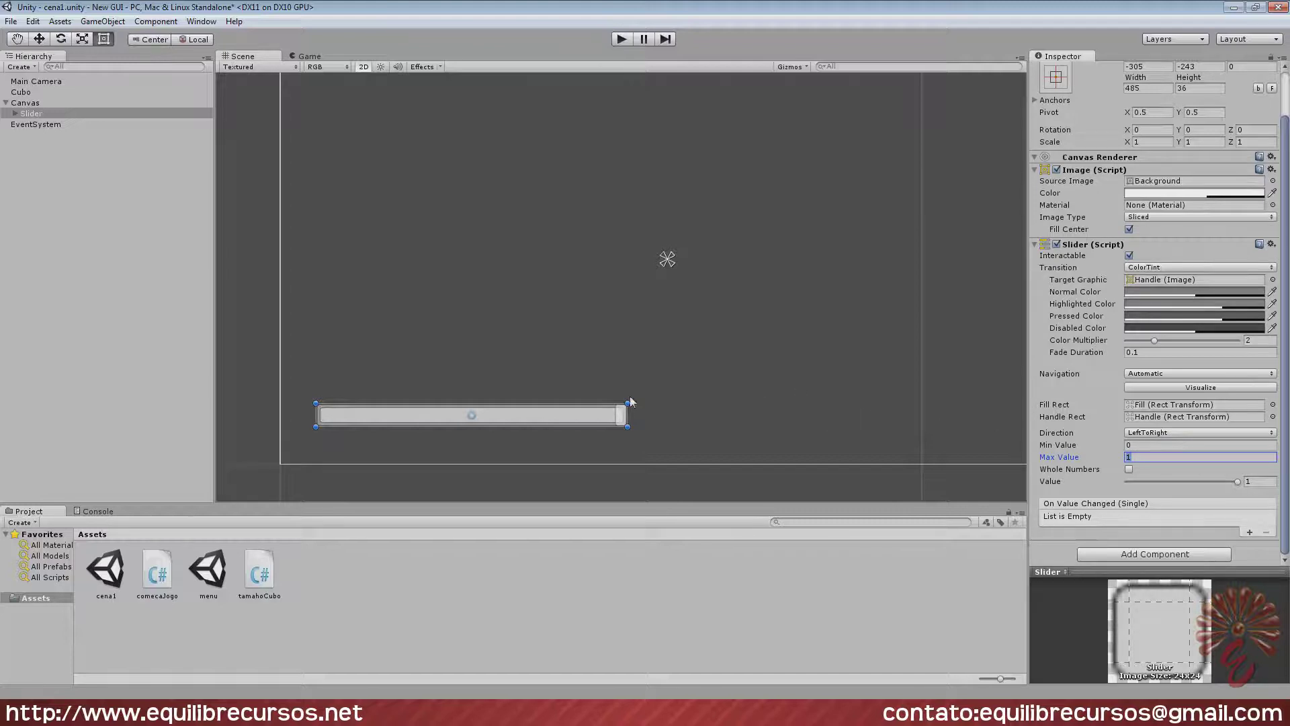
drag(616, 418, 444, 449)
click(621, 39)
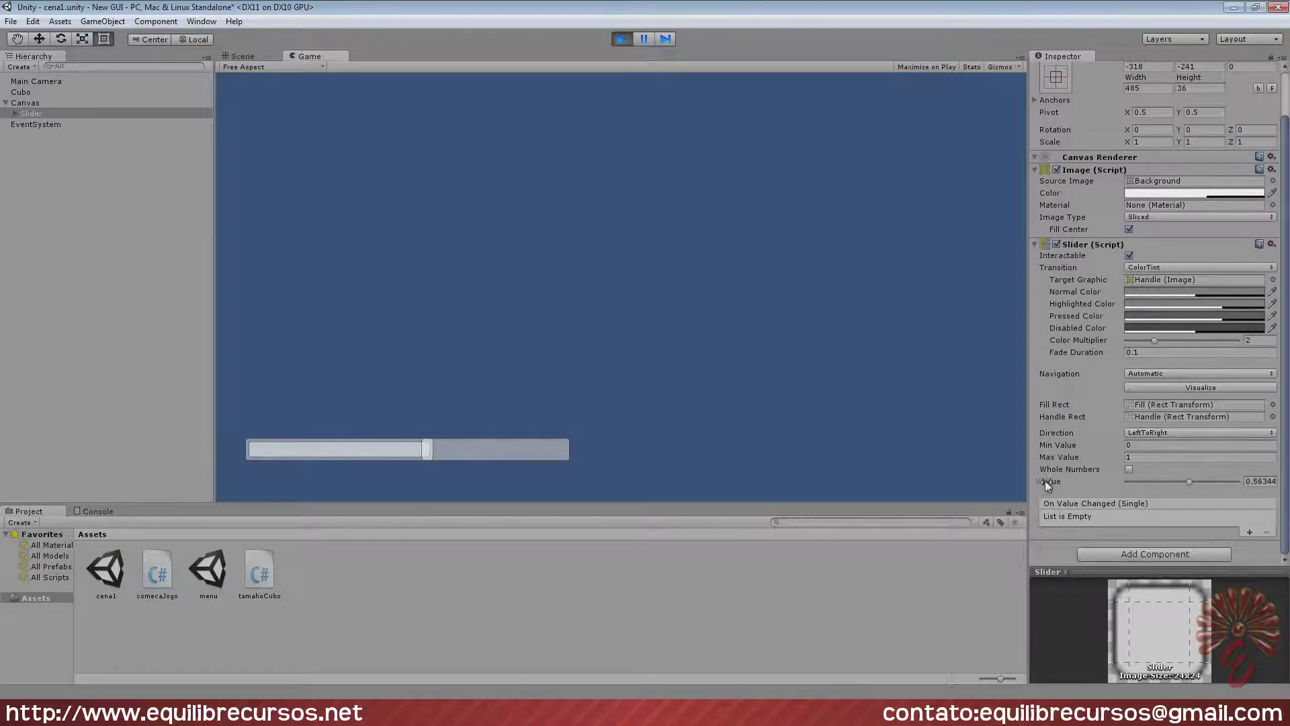
mouse_move(446, 453)
mouse_down()
mouse_move(592, 455)
mouse_move(238, 440)
mouse_up()
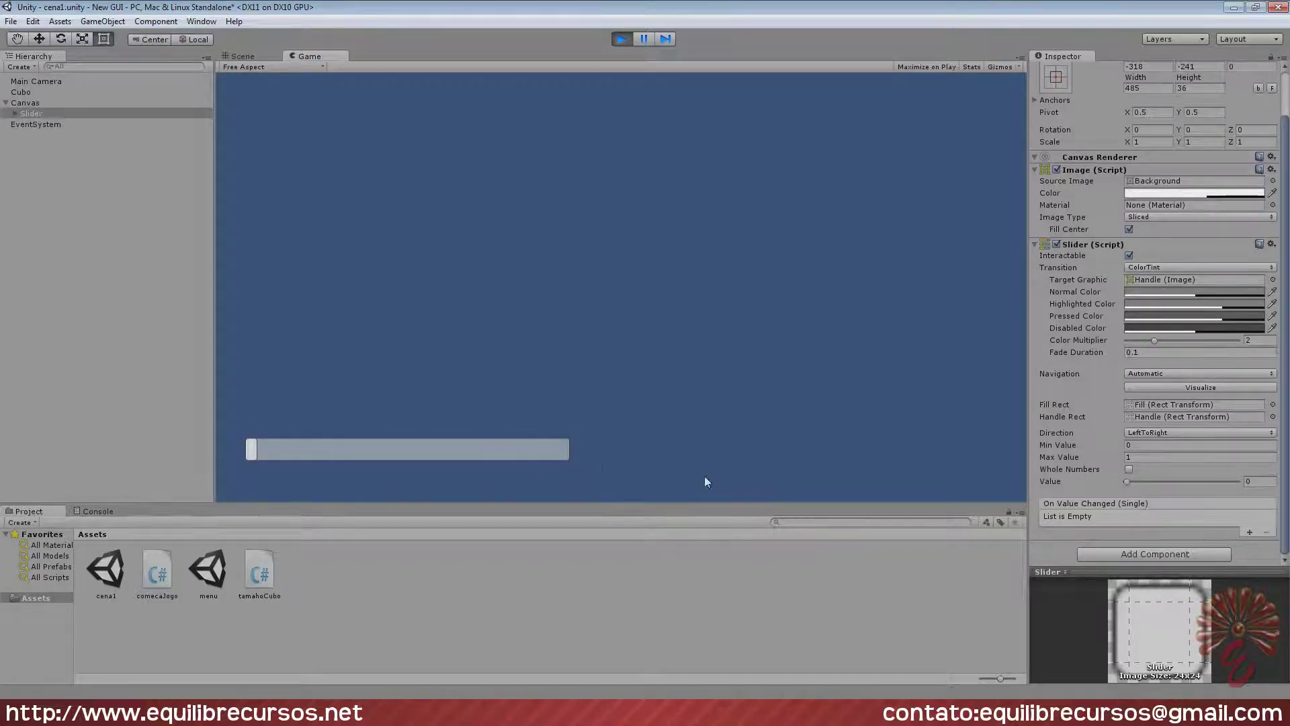
click(622, 39)
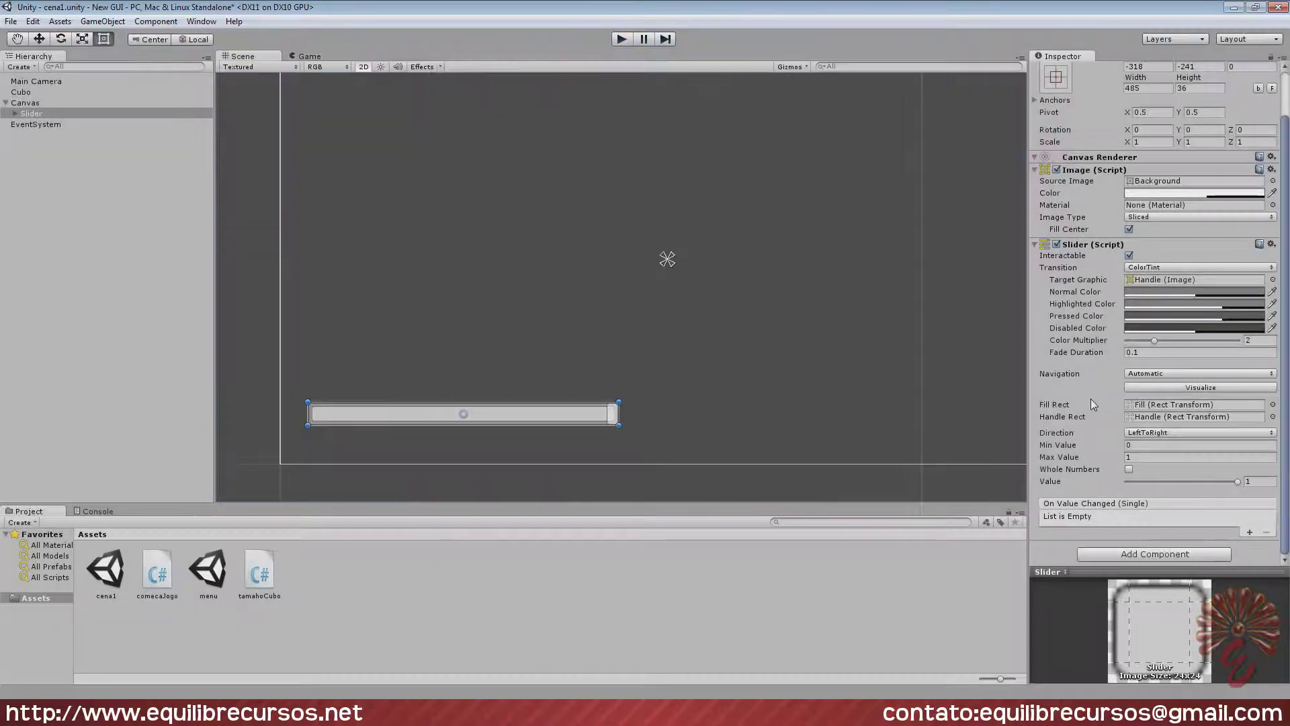
Set the slider's Max Value to 10 and test it with Whole Numbers on, then off.
click(1145, 458)
text(1)
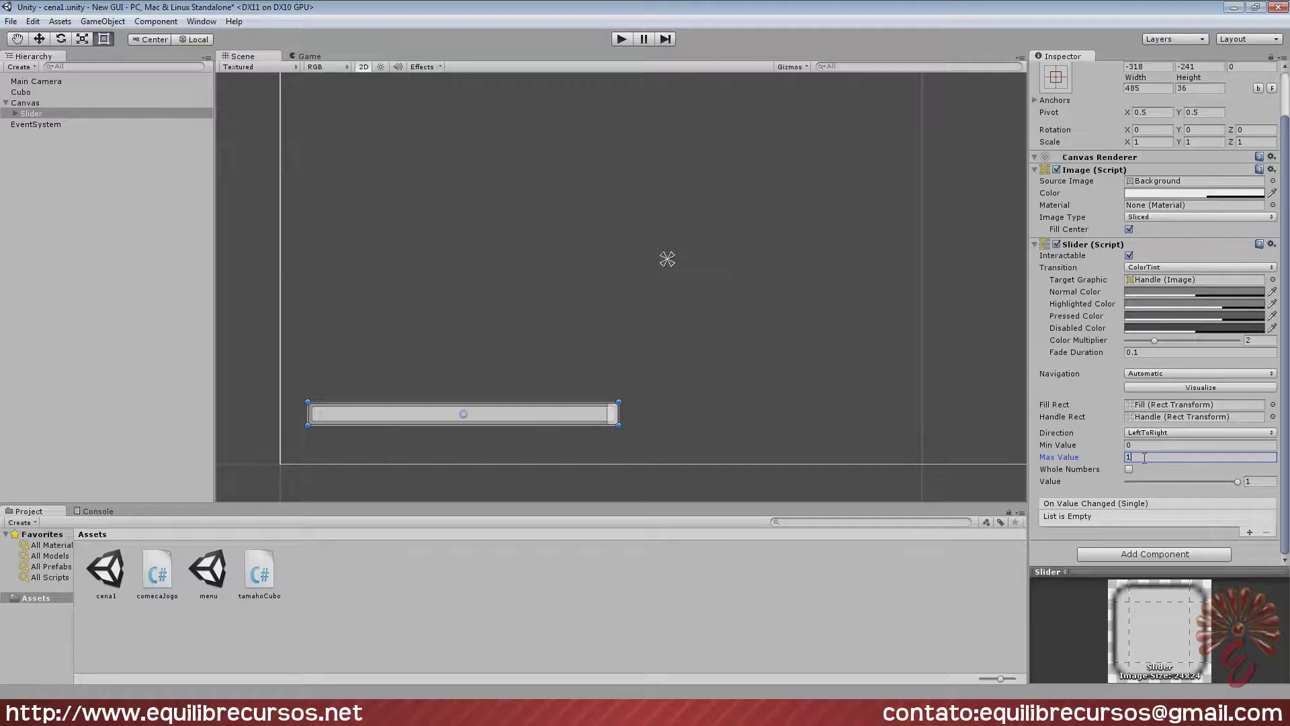
text(0)
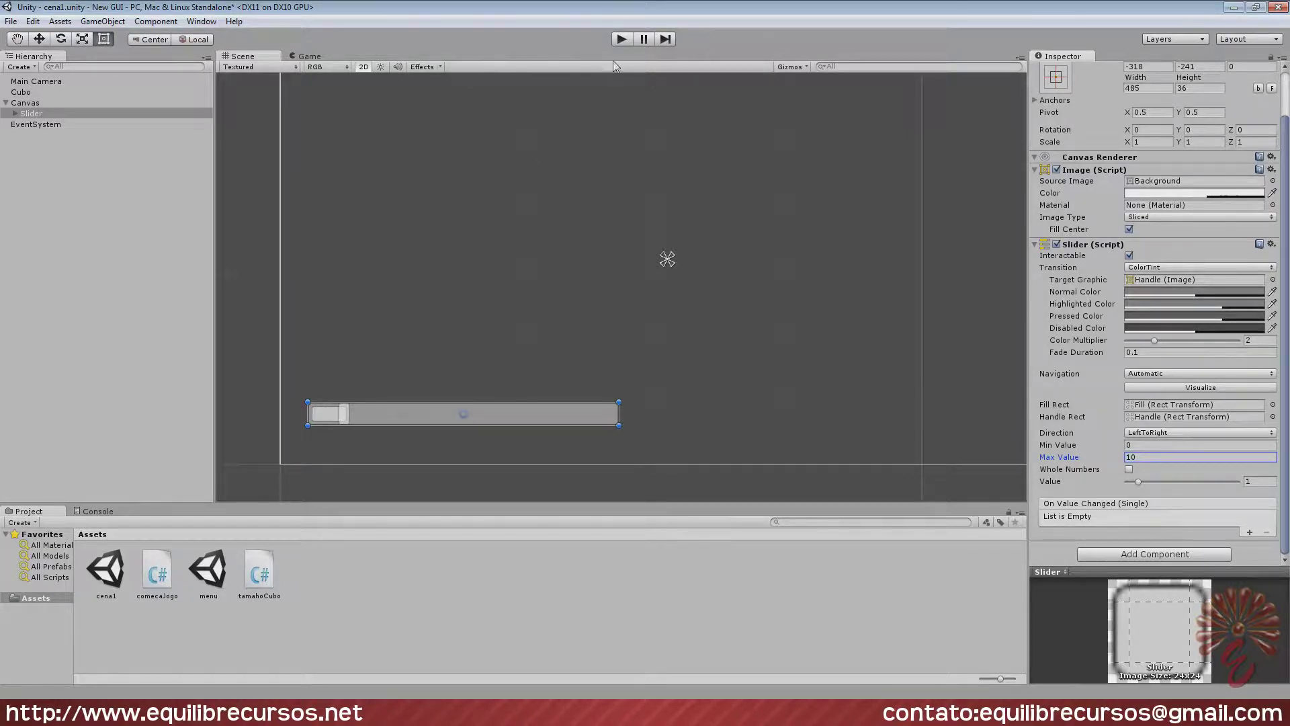
click(621, 39)
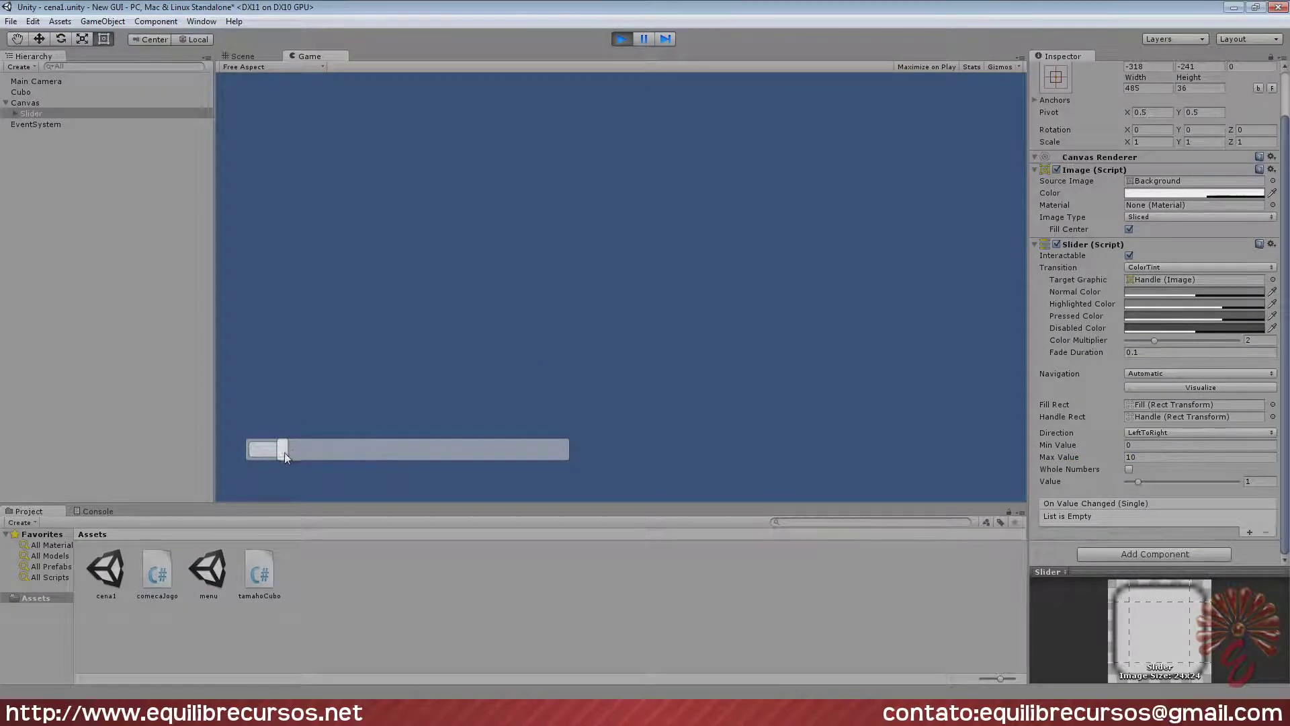
mouse_move(284, 453)
mouse_down()
mouse_move(573, 445)
mouse_move(453, 455)
mouse_up()
click(1128, 470)
mouse_move(437, 450)
mouse_down()
mouse_move(473, 450)
mouse_move(411, 448)
mouse_up()
mouse_move(285, 450)
mouse_down()
mouse_move(516, 465)
mouse_move(223, 441)
mouse_move(606, 463)
mouse_up()
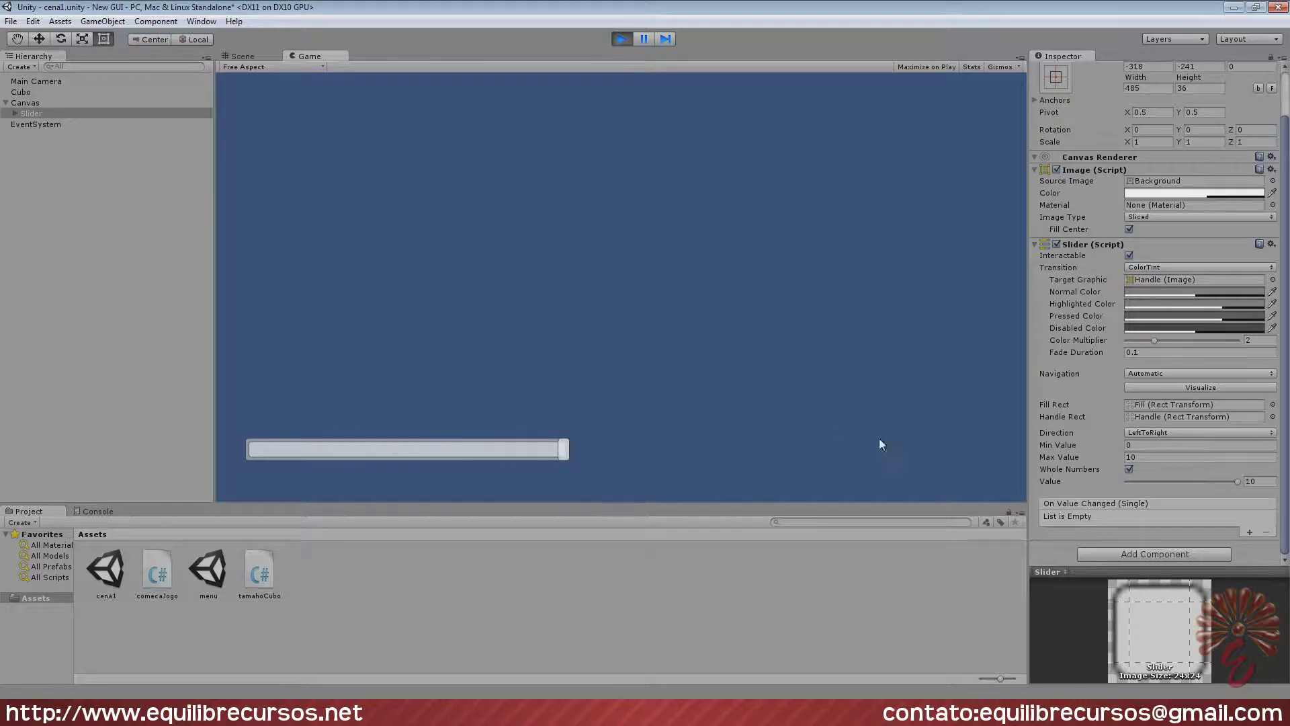
click(1129, 469)
drag(563, 449, 414, 448)
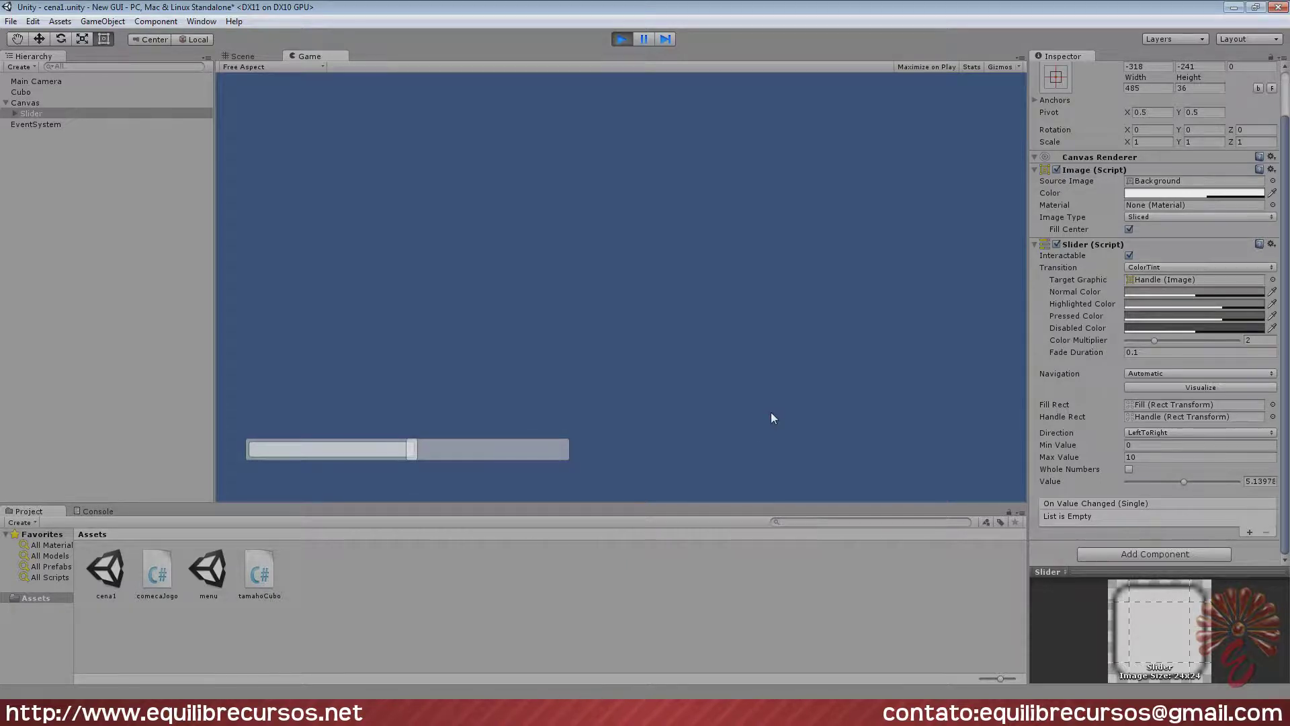
click(621, 41)
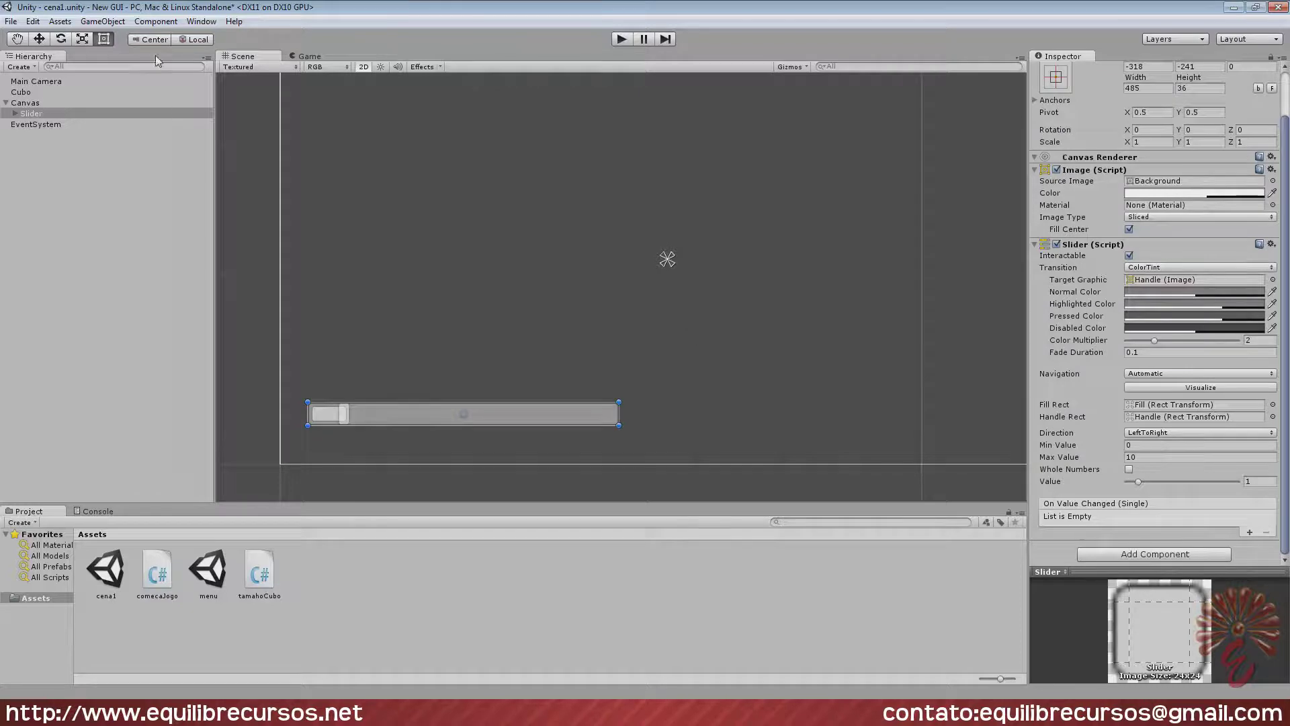
click(94, 22)
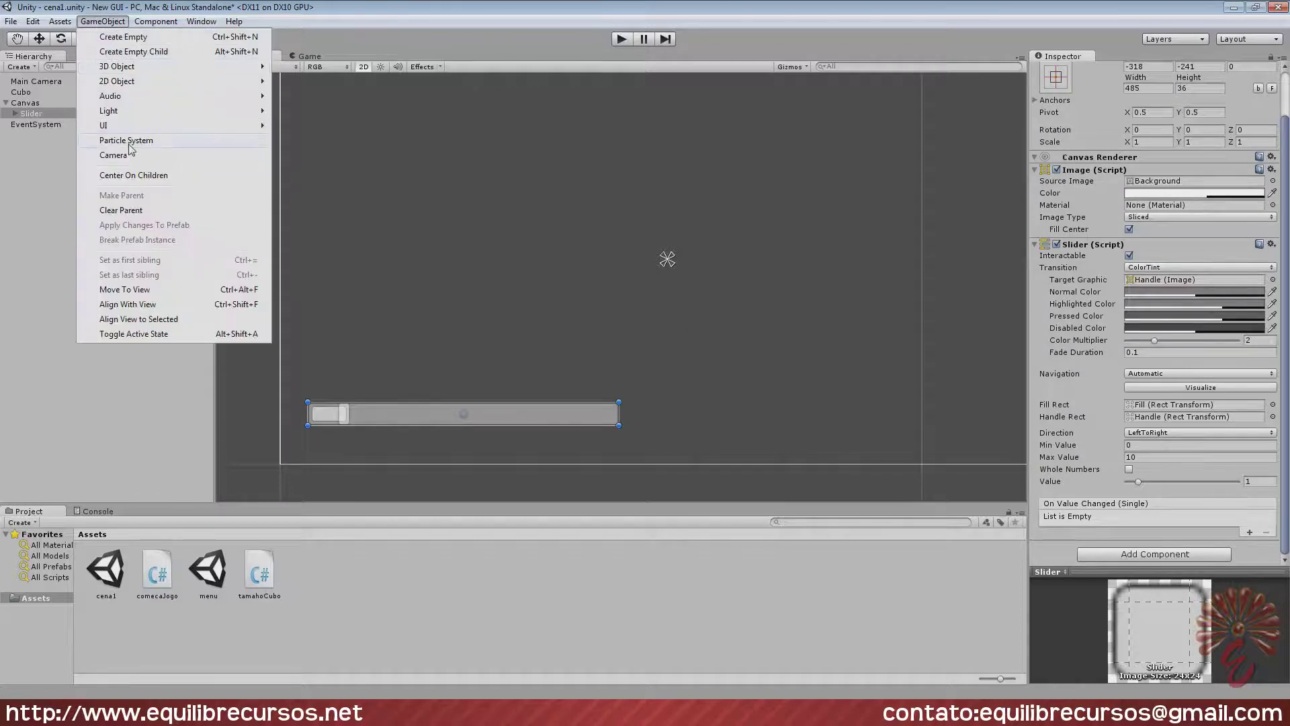
Add a Cube via GameObject > 3D Object and frame it in a 3D scene view.
mouse_move(134, 69)
click(300, 68)
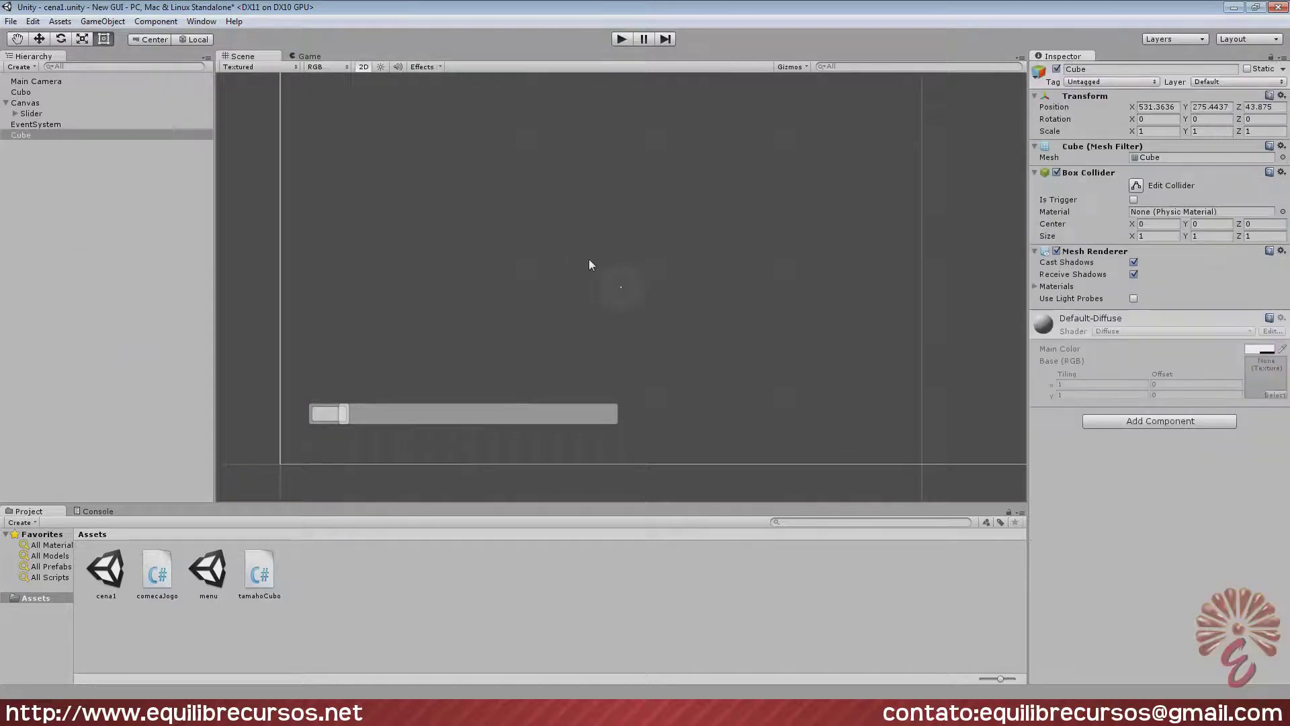
scroll(590, 268, down, 5)
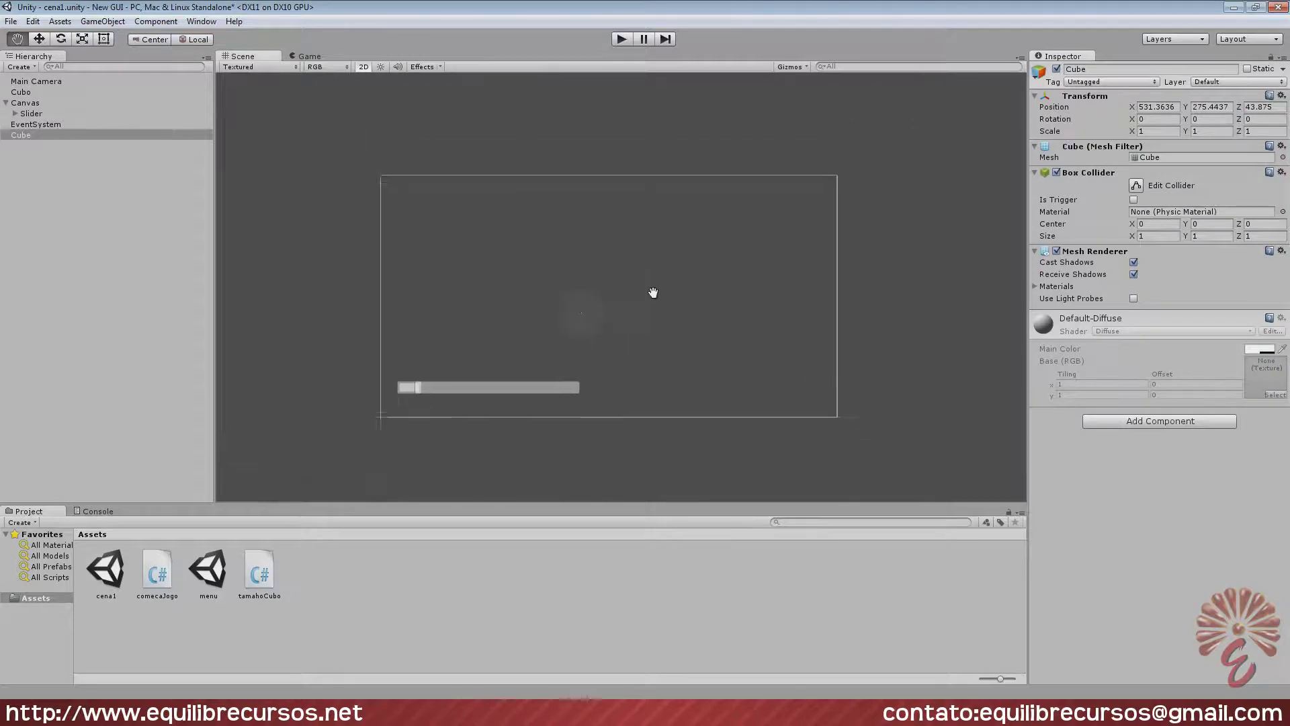
click(363, 66)
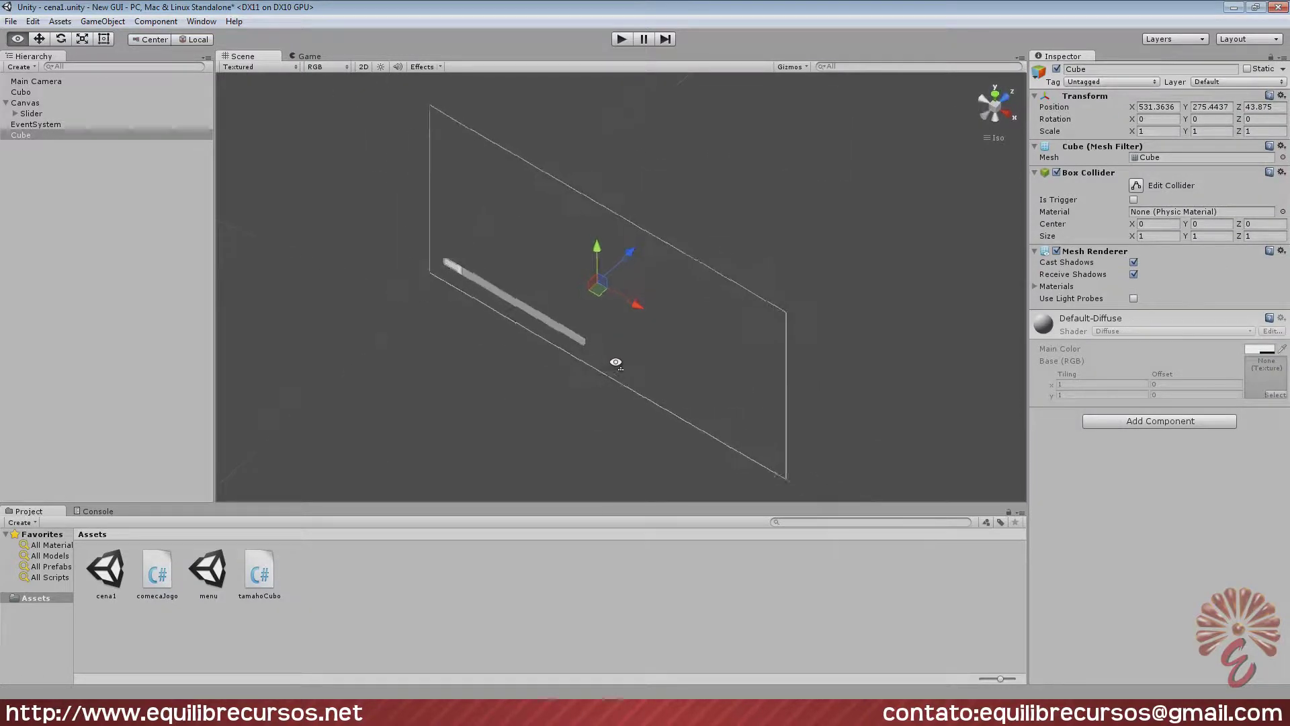
double_click(39, 135)
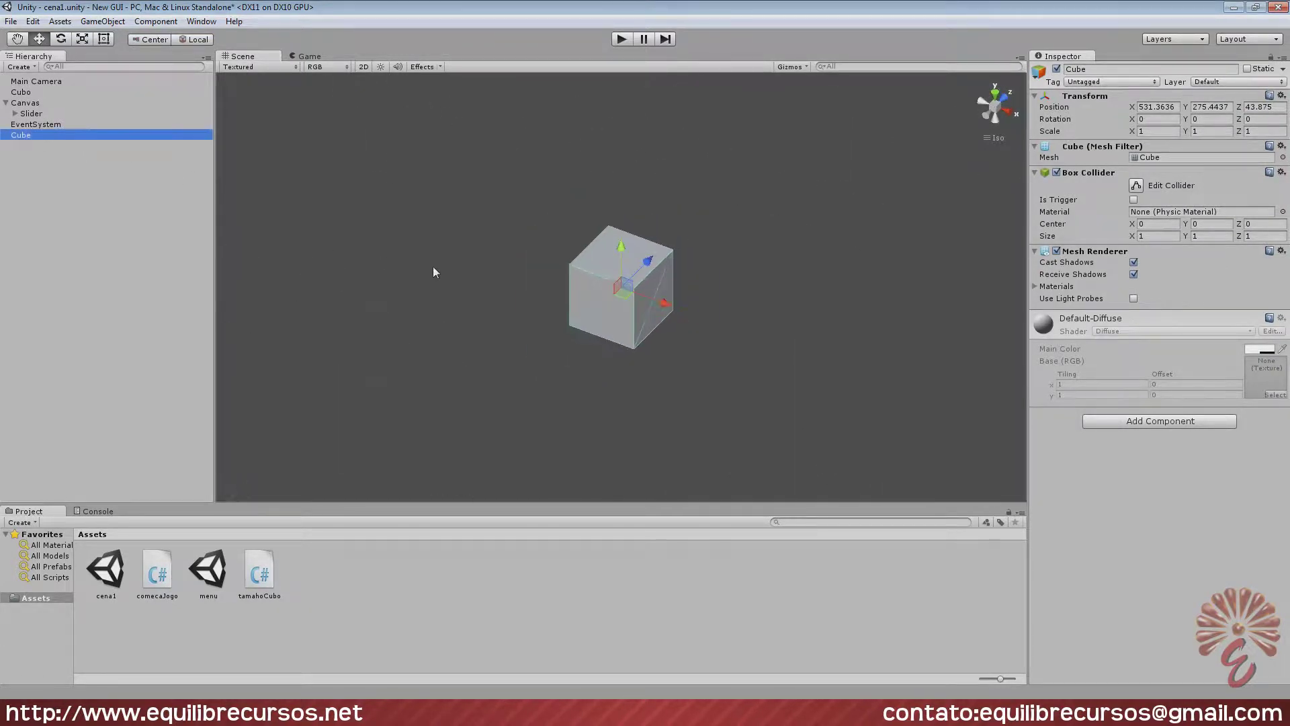
mouse_move(459, 280)
alt+mouse_down()
mouse_move(619, 306)
mouse_move(741, 231)
mouse_move(752, 238)
alt+mouse_up()
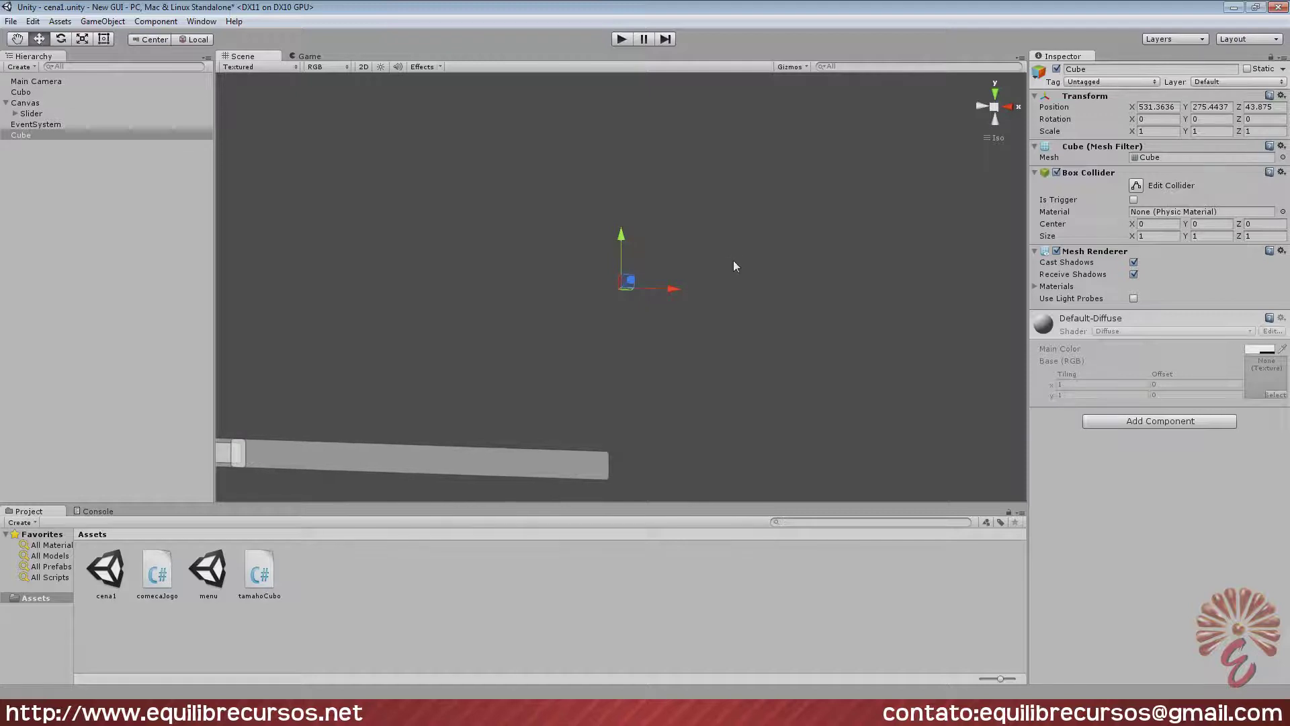
Set the cube's position to 0, 0, 0 and run the game in 2D view.
click(1157, 107)
text(0)
key(Tab)
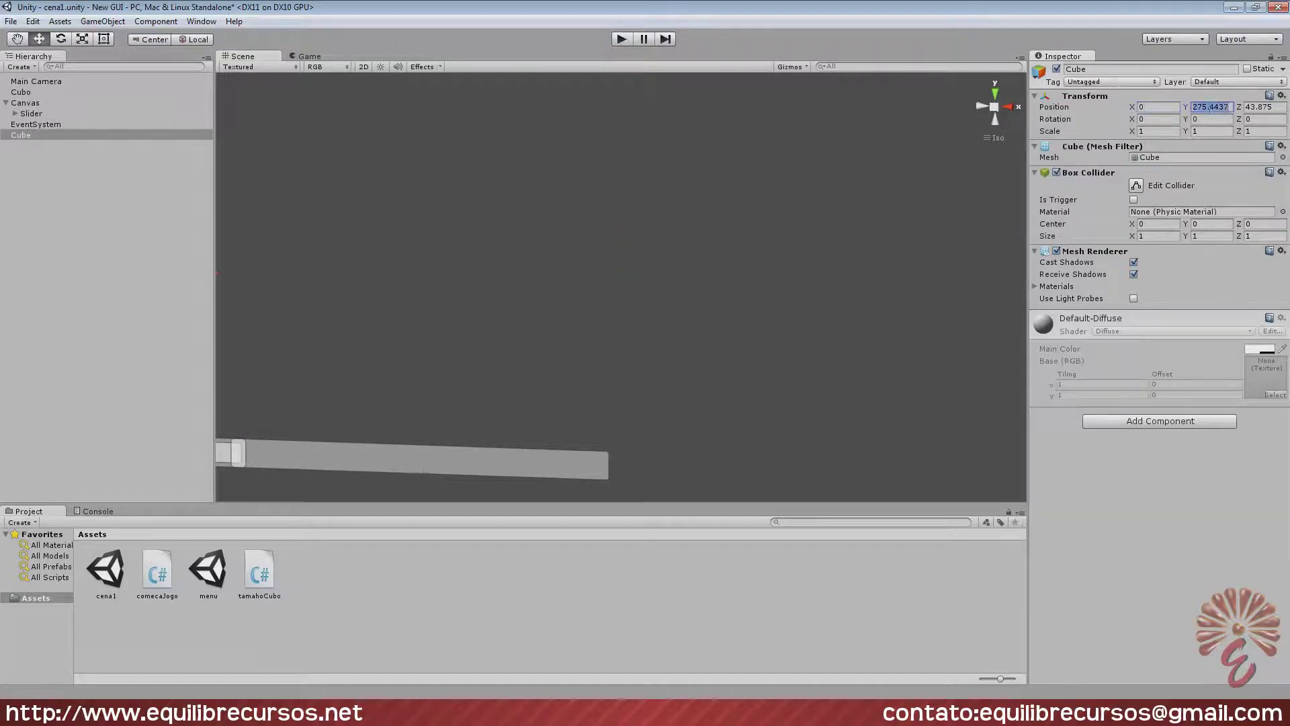
text(0)
key(Tab)
text(0)
double_click(34, 135)
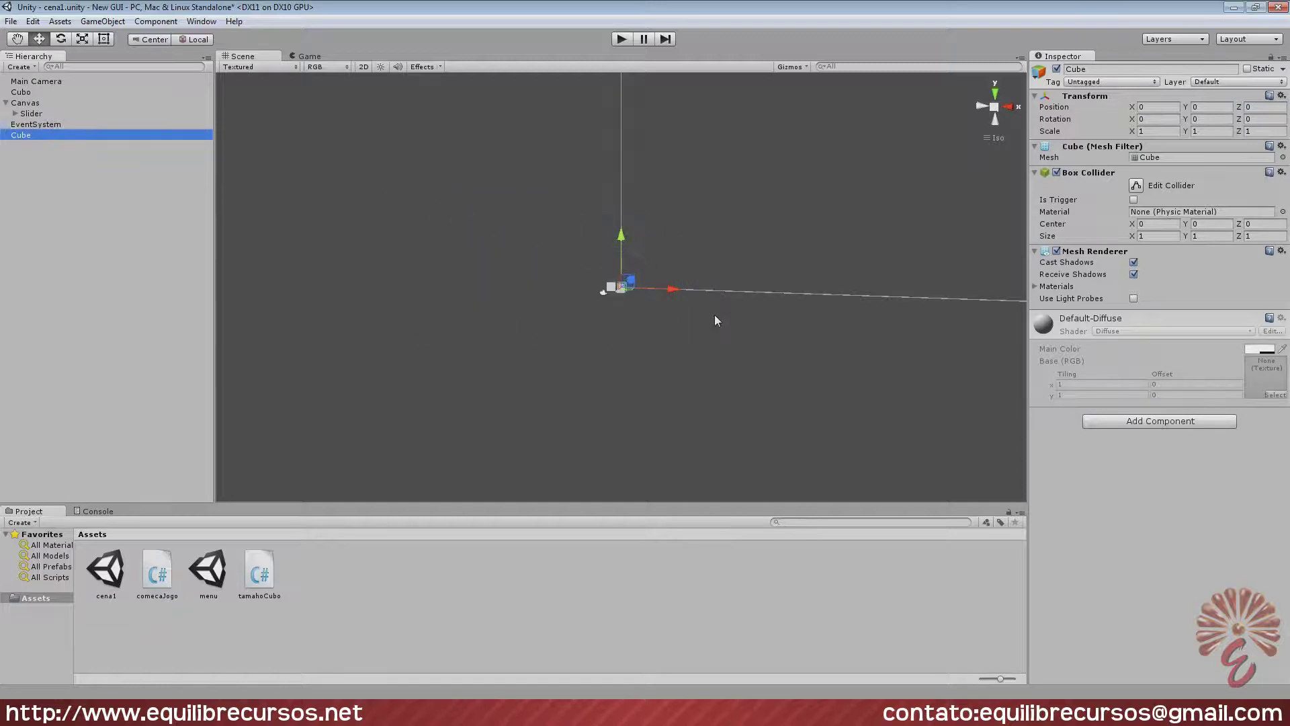
mouse_move(715, 314)
middle_down()
mouse_move(595, 365)
mouse_move(598, 334)
middle_up()
click(366, 70)
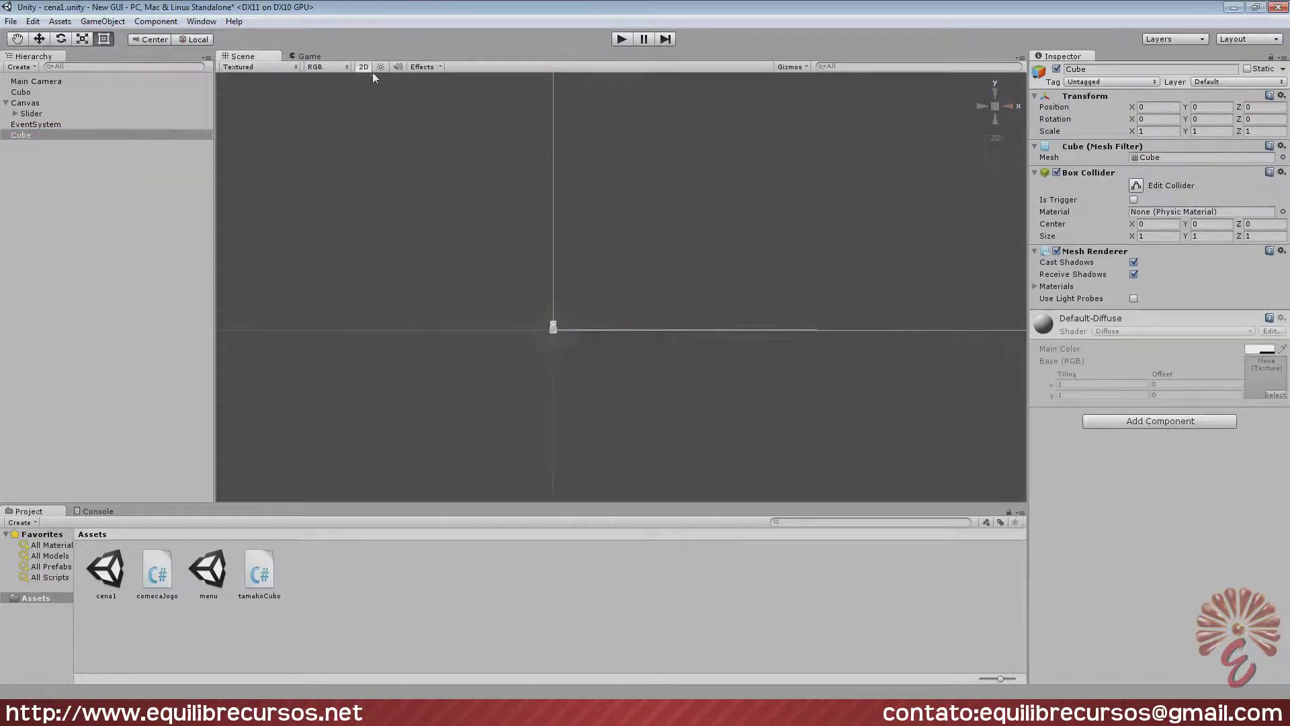
click(621, 39)
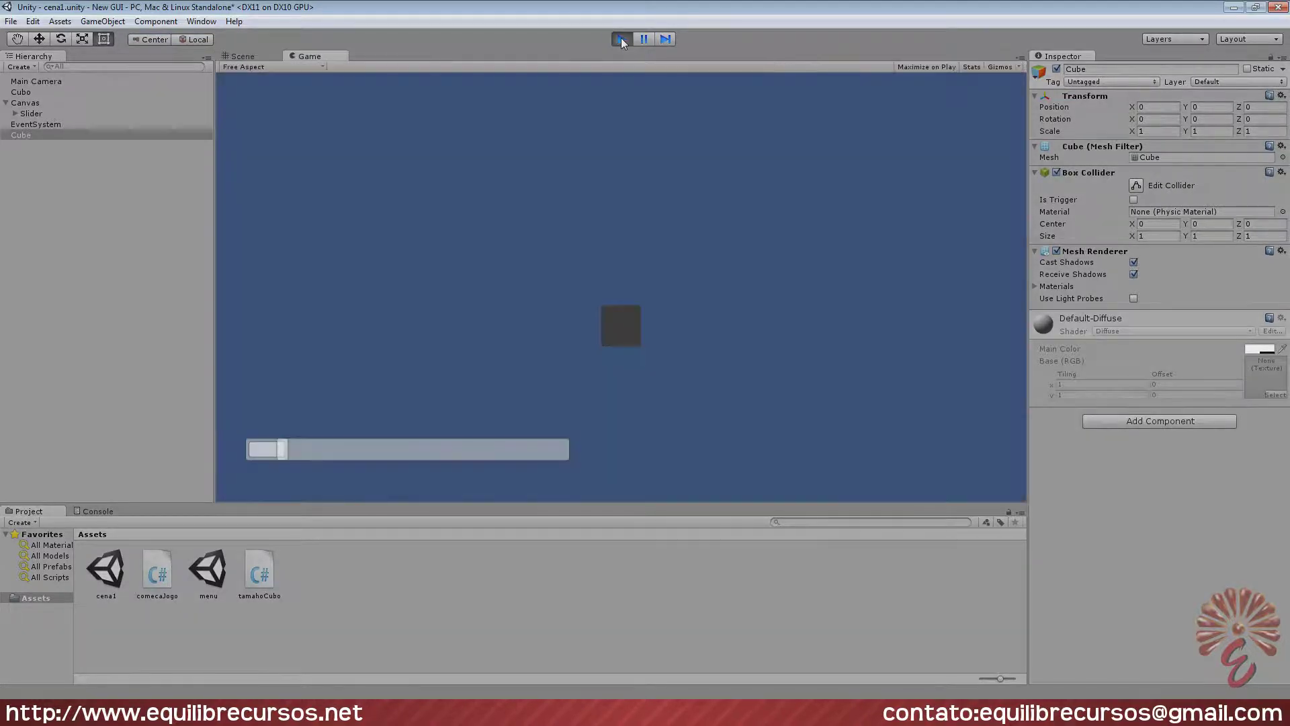
Move the Main Camera closer to the cube, to Z about -8.15.
click(621, 38)
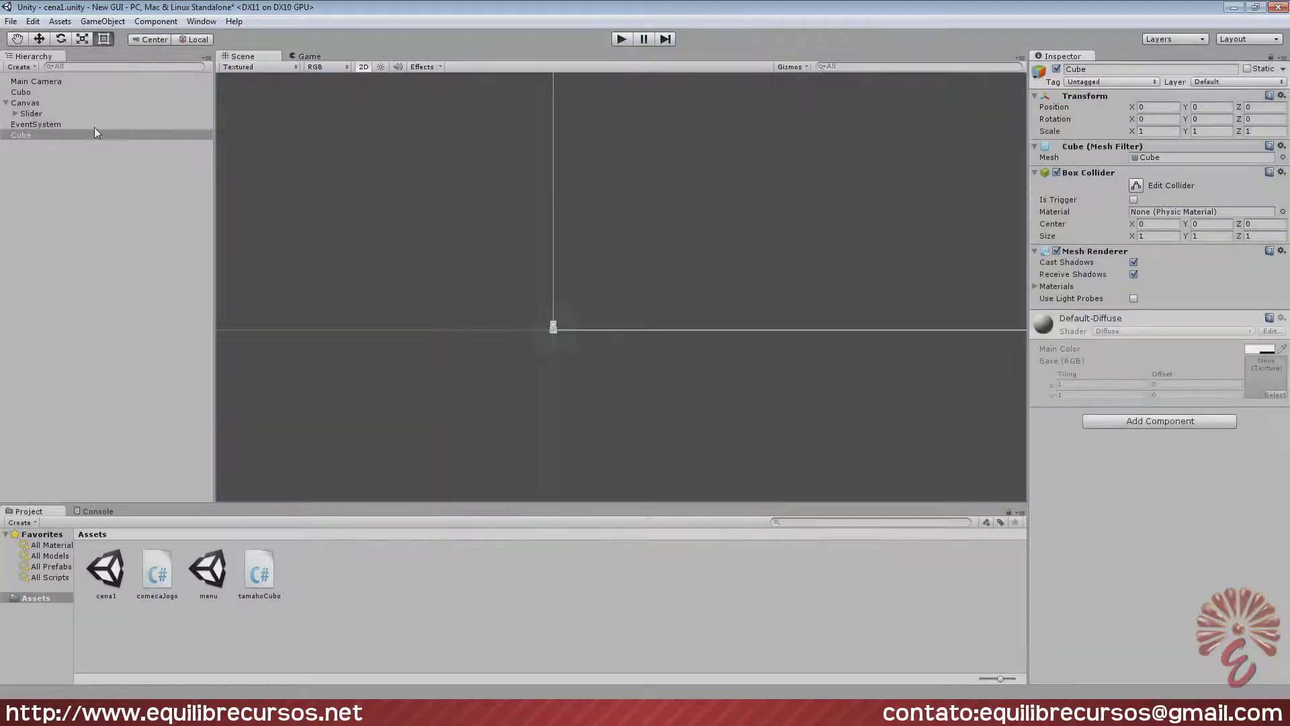
click(36, 81)
mouse_move(487, 222)
middle_down()
mouse_move(441, 335)
mouse_move(596, 180)
middle_up()
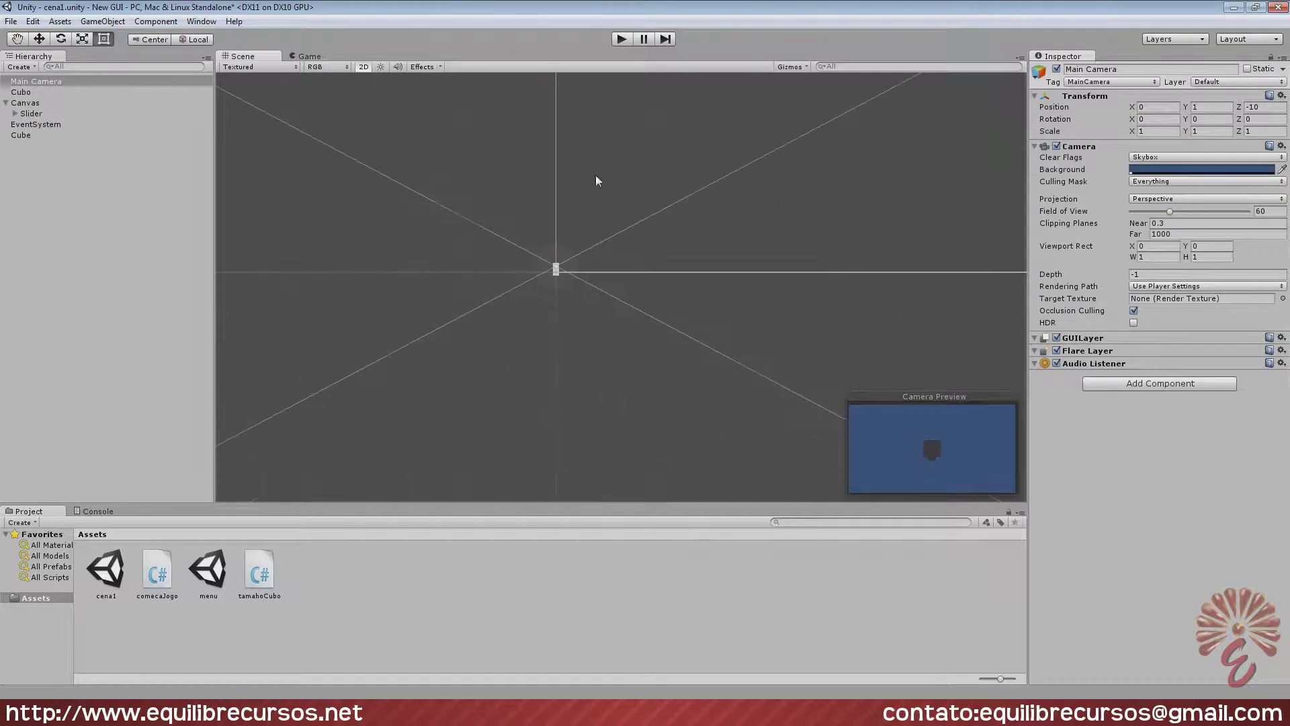
alt+drag(539, 156, 509, 294)
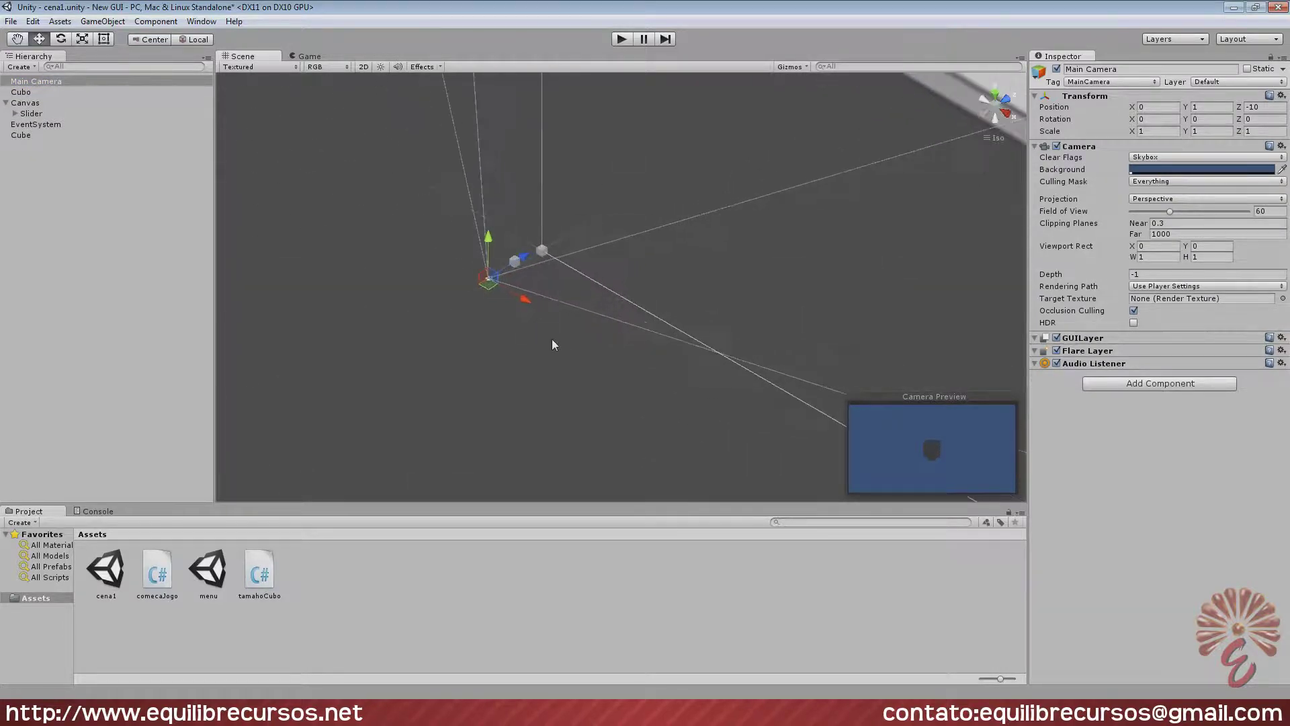
drag(447, 248, 463, 247)
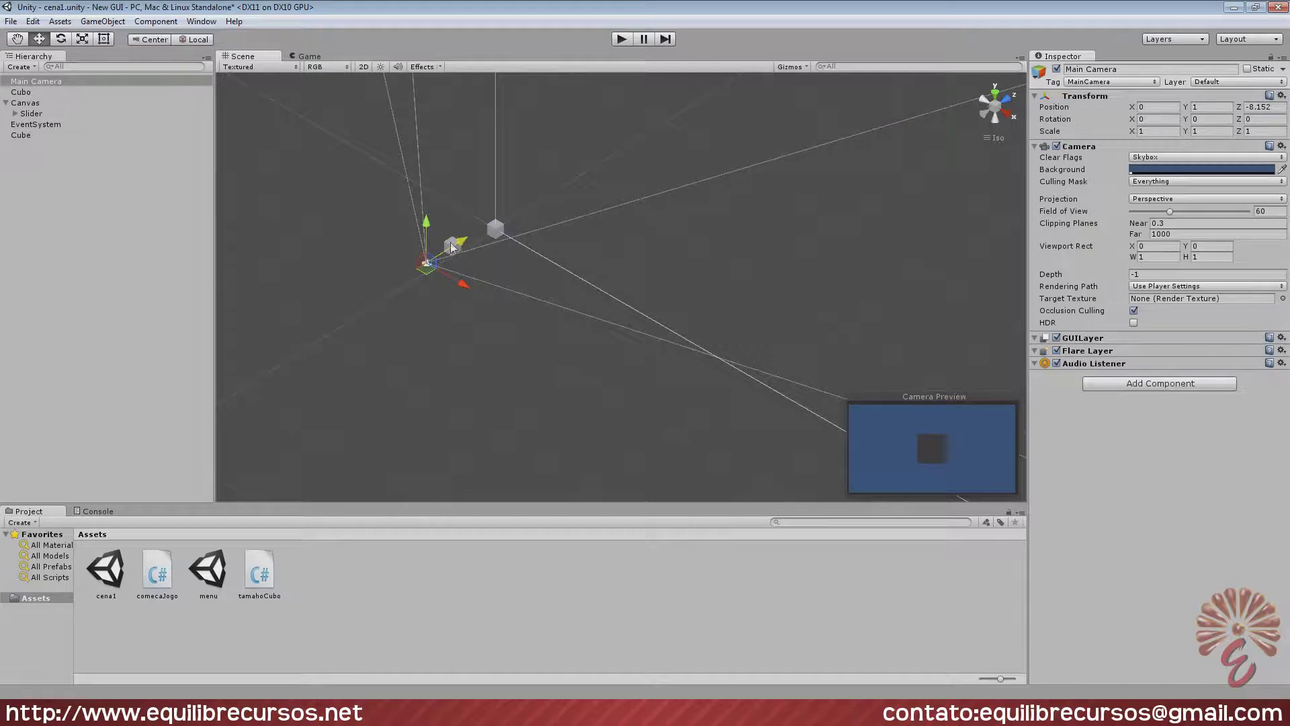
Delete the old Cubo object and run the game to check the view.
click(451, 245)
key(Delete)
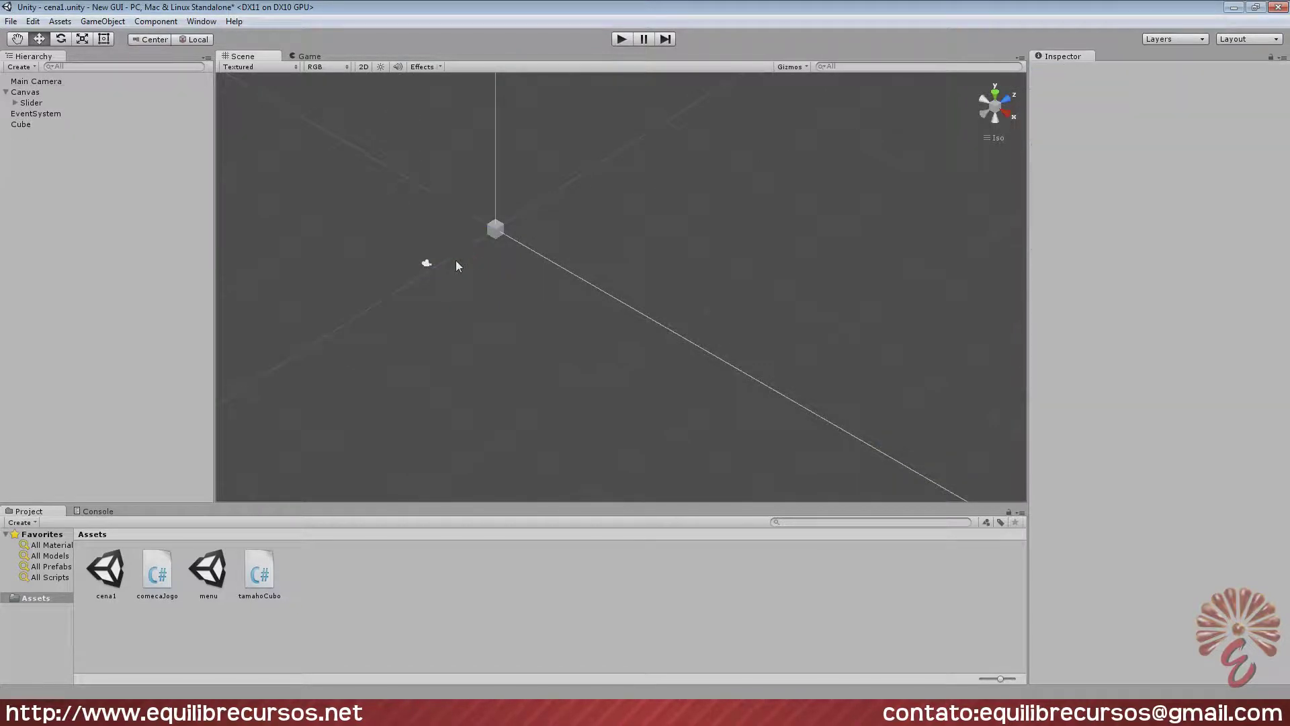
click(622, 39)
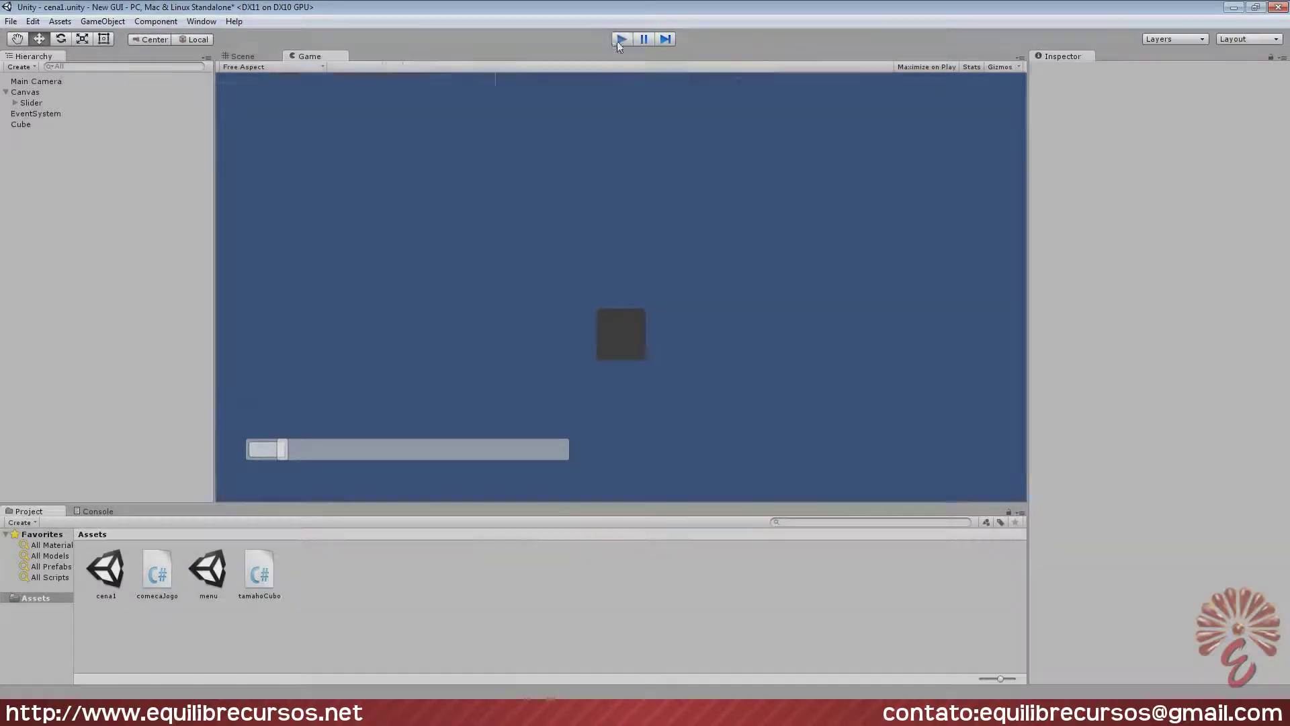
Rename the new Cube to 'cubo'.
click(619, 41)
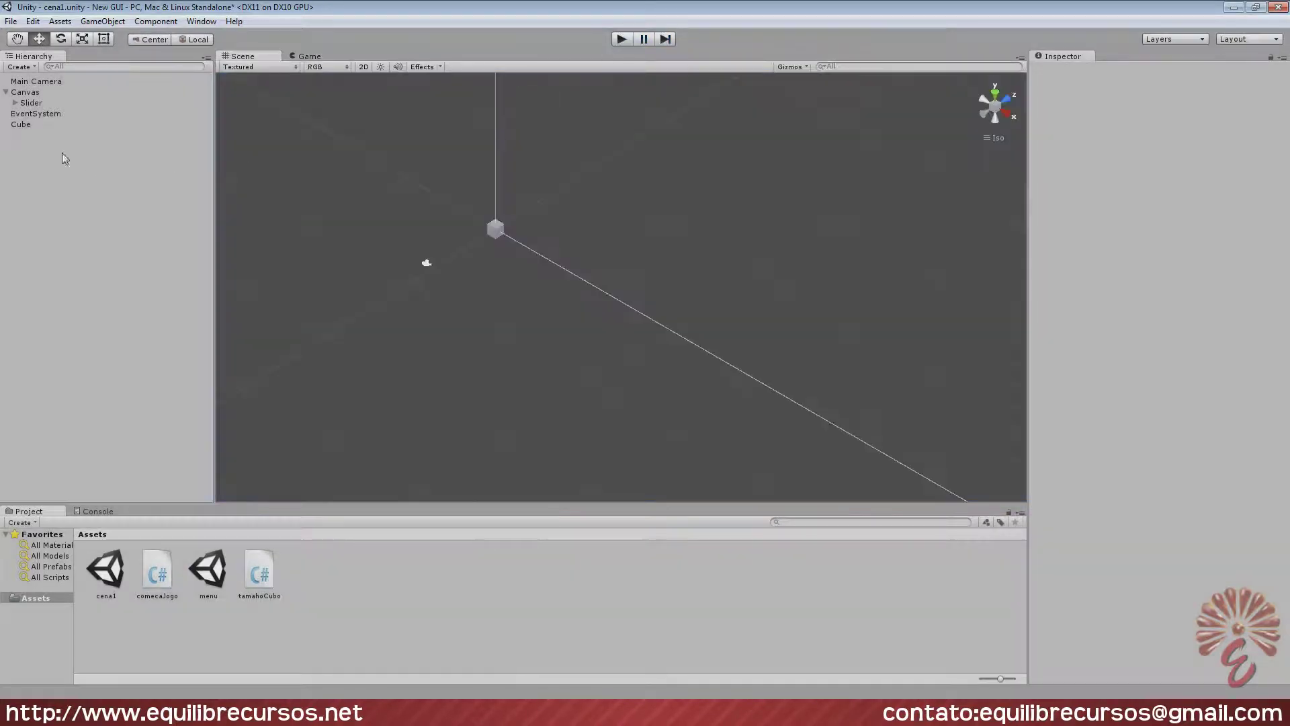
click(20, 125)
key(F2)
text(cubo)
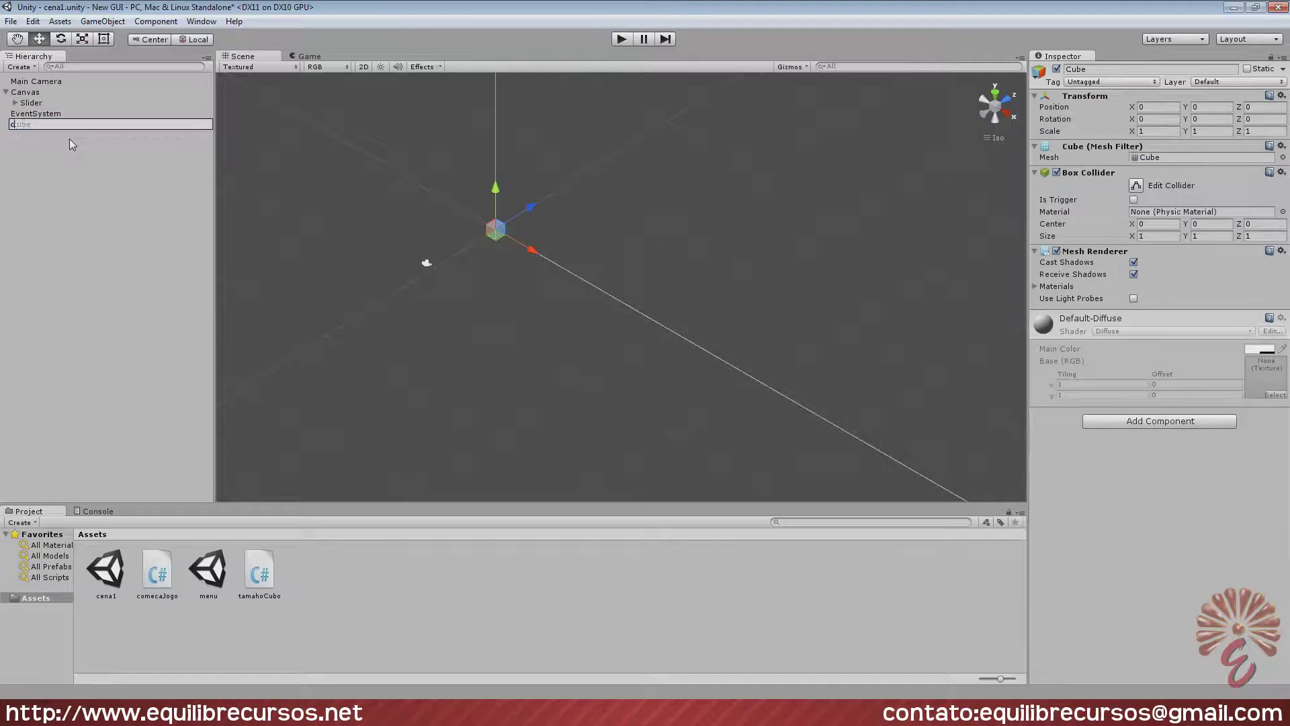
key(Return)
Move the Main Camera even closer to the cube, to Z about -4.24.
alt+drag(551, 222, 652, 223)
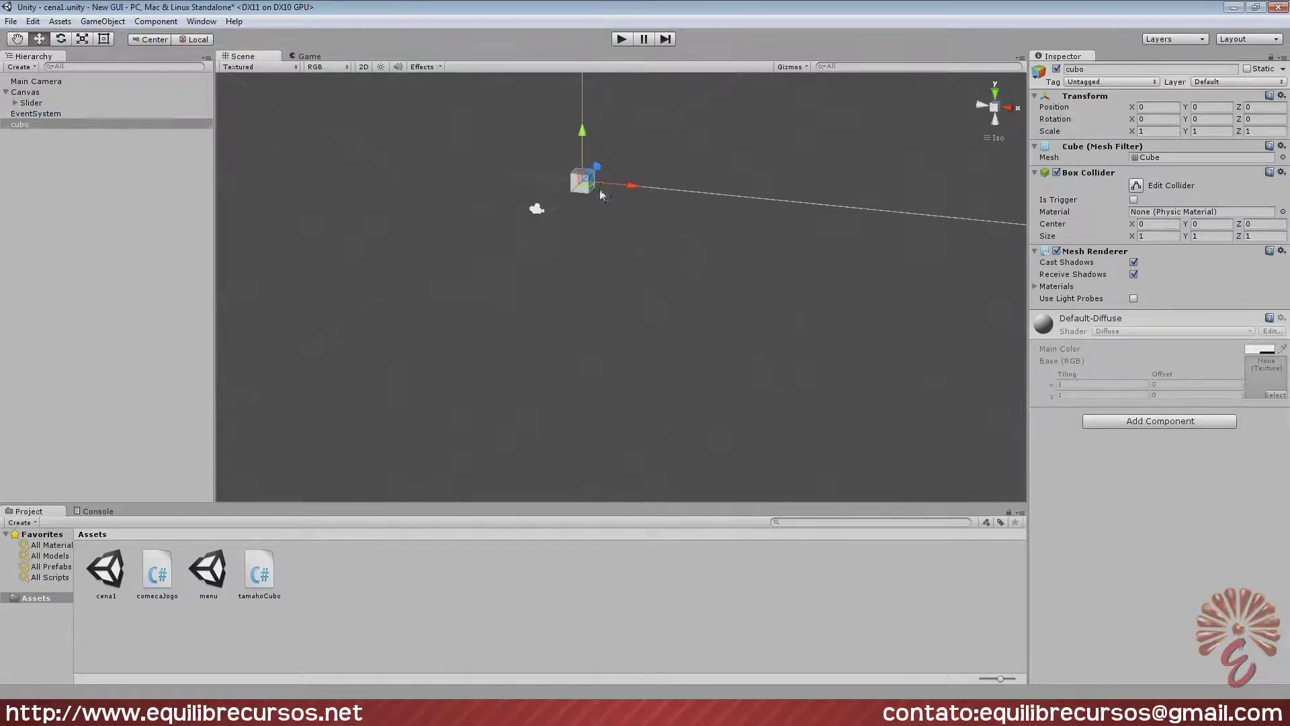
mouse_move(568, 252)
alt+mouse_down()
mouse_move(743, 321)
mouse_move(596, 311)
alt+mouse_up()
scroll(743, 316, up, 2)
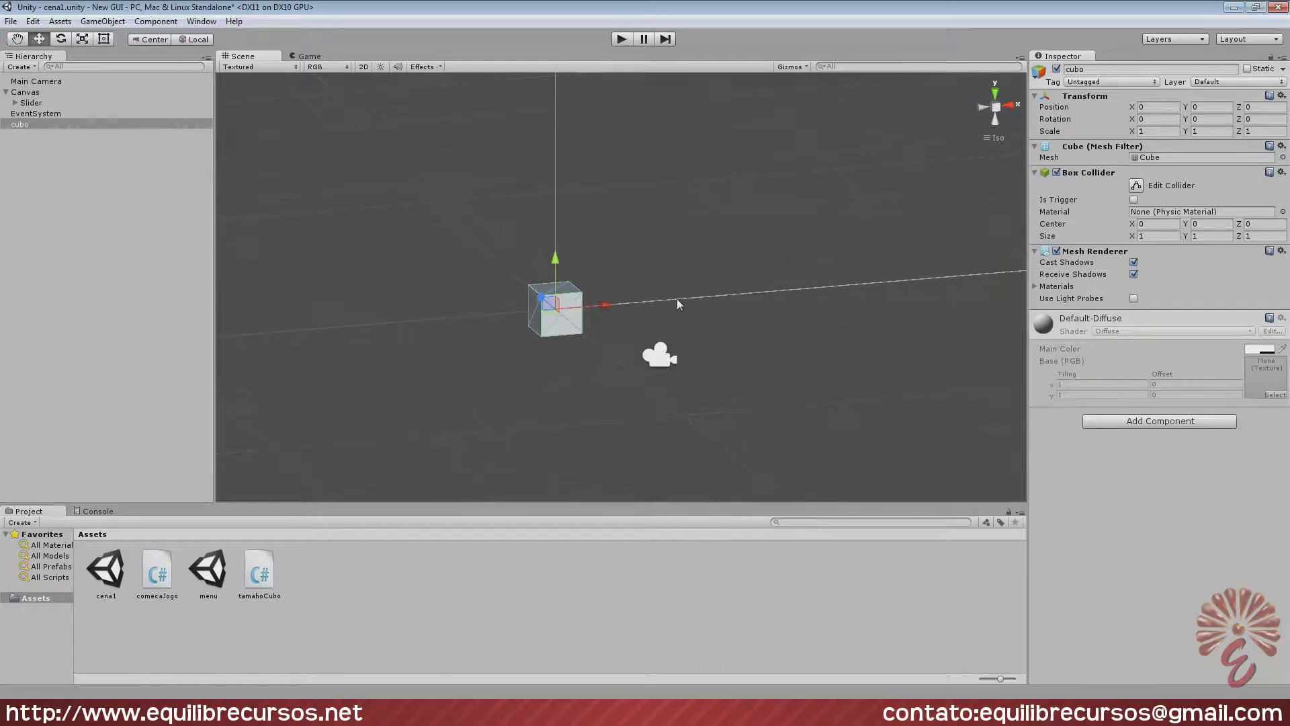
click(655, 310)
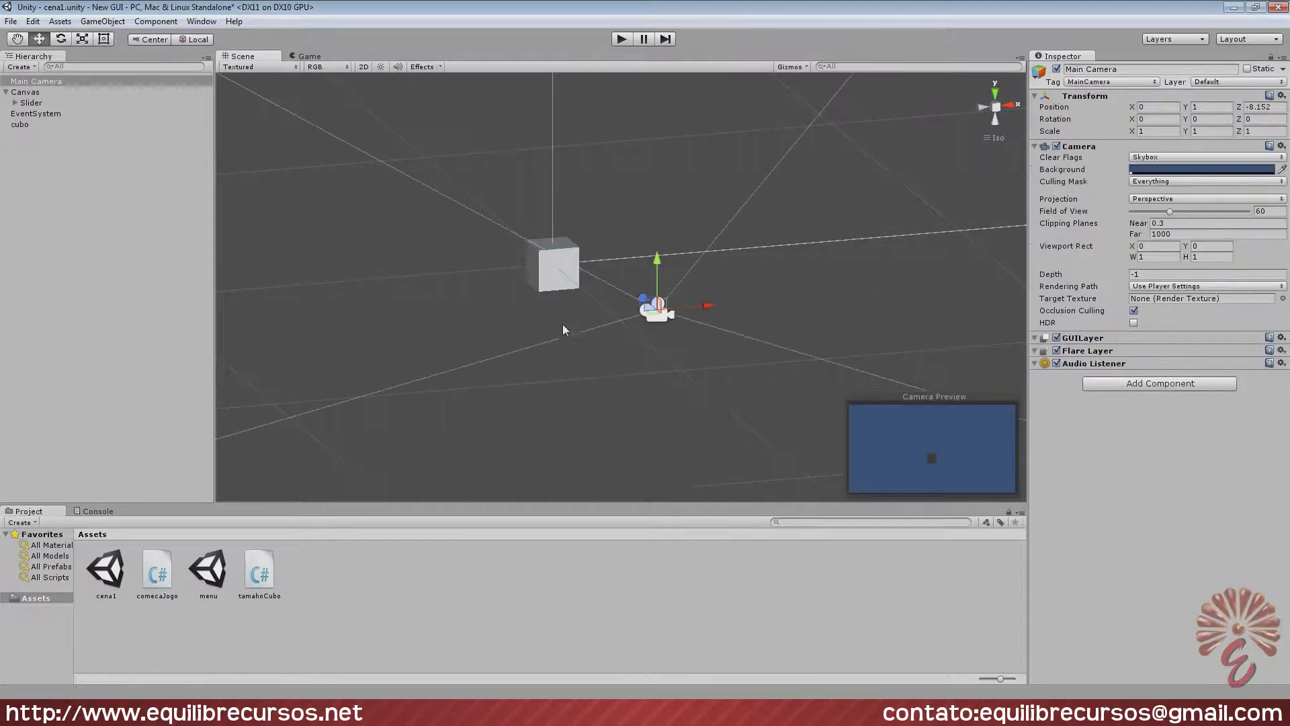
mouse_move(617, 300)
alt+mouse_down()
mouse_move(827, 320)
mouse_move(743, 304)
mouse_move(726, 283)
mouse_move(720, 293)
alt+mouse_up()
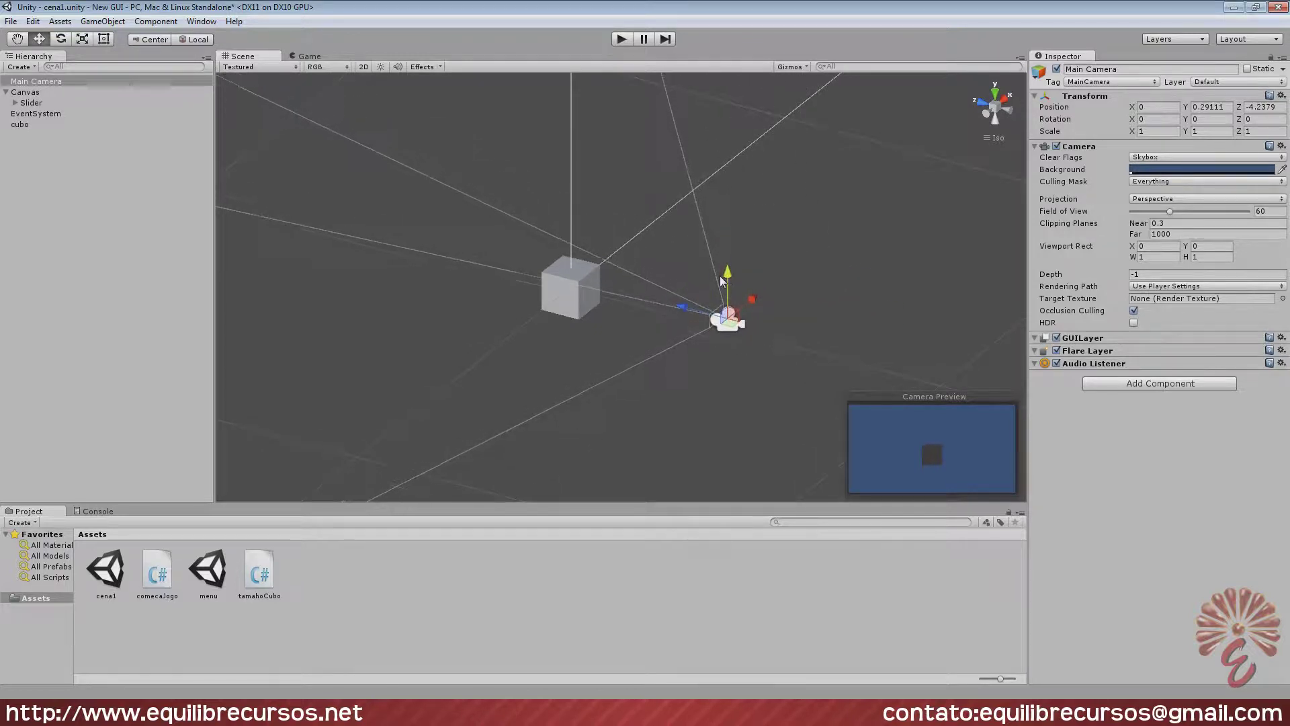
key(f)
mouse_move(597, 245)
alt+mouse_down()
mouse_move(771, 243)
mouse_move(672, 372)
alt+mouse_up()
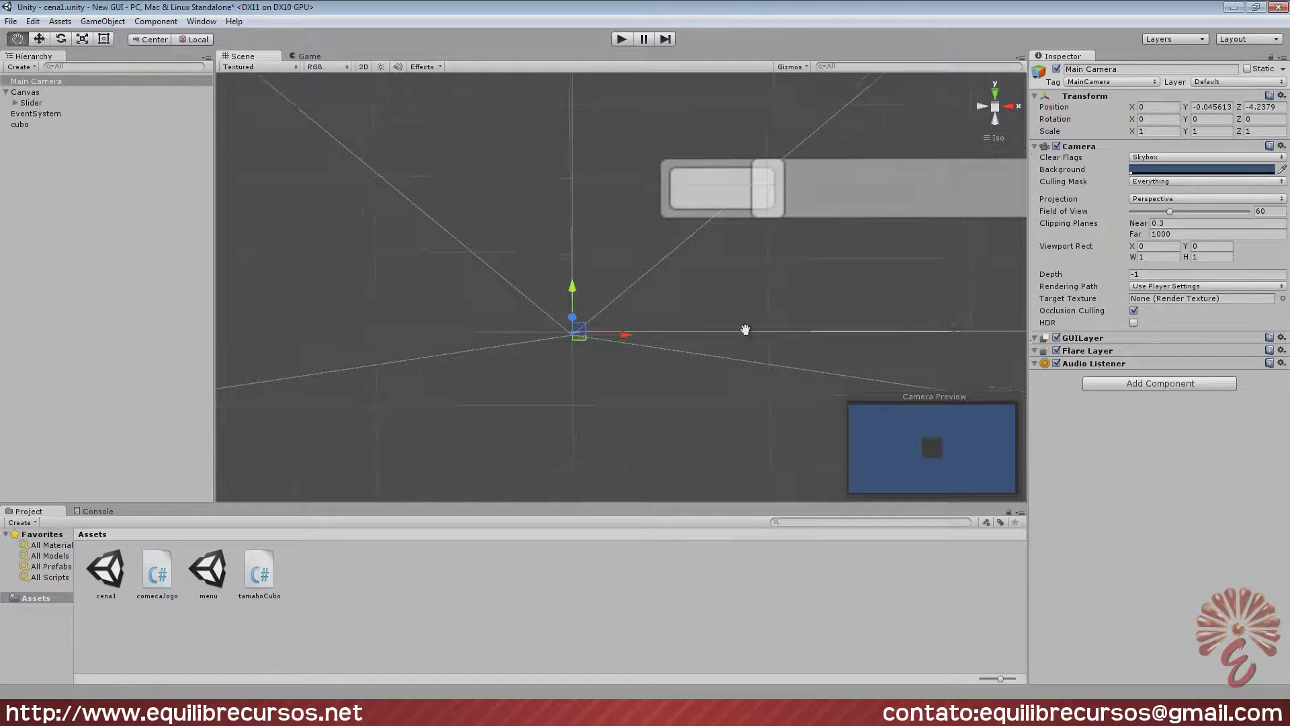
key(f)
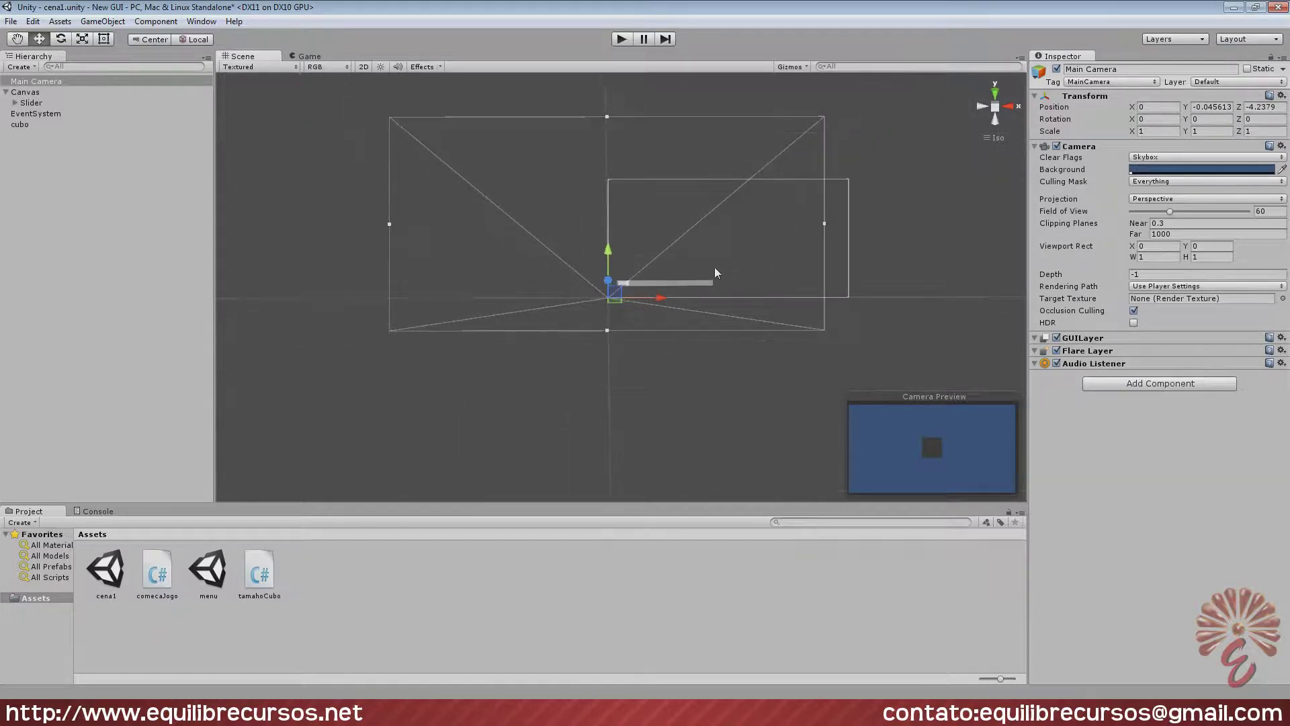
mouse_move(714, 273)
alt+mouse_down()
mouse_move(745, 297)
mouse_move(493, 340)
mouse_move(677, 334)
alt+mouse_up()
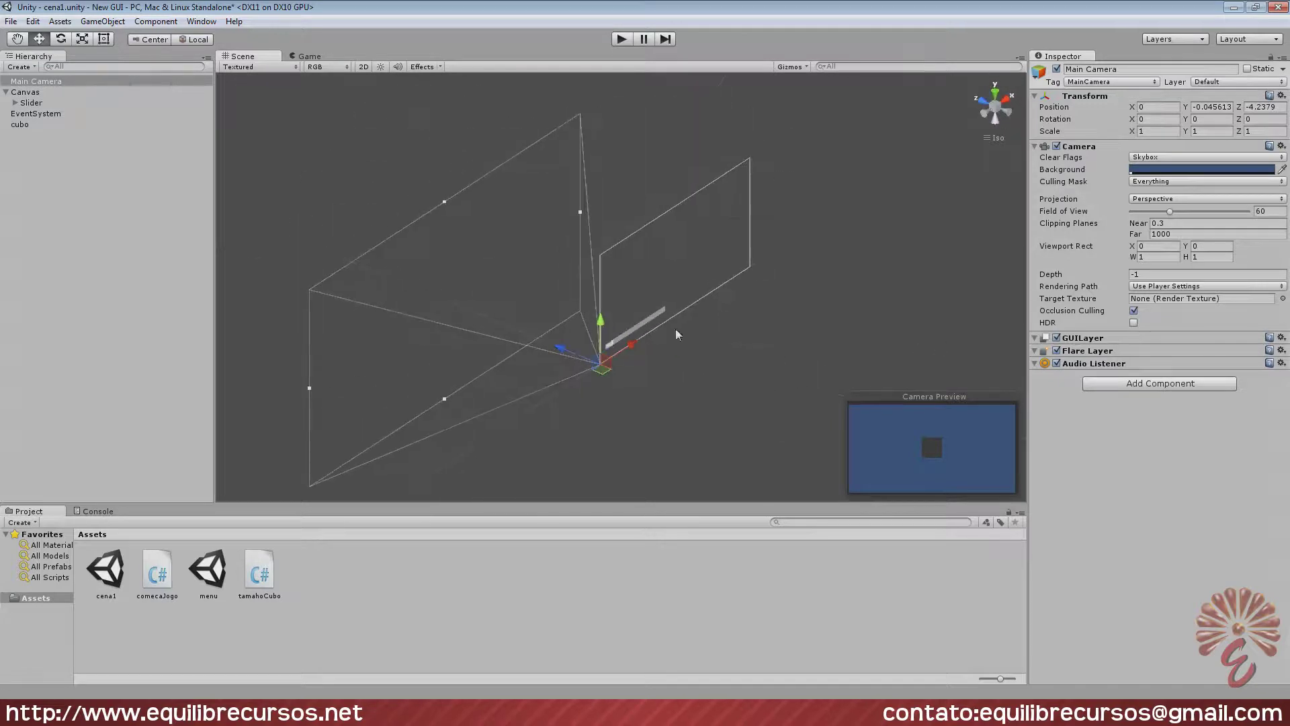
alt+drag(586, 336, 729, 349)
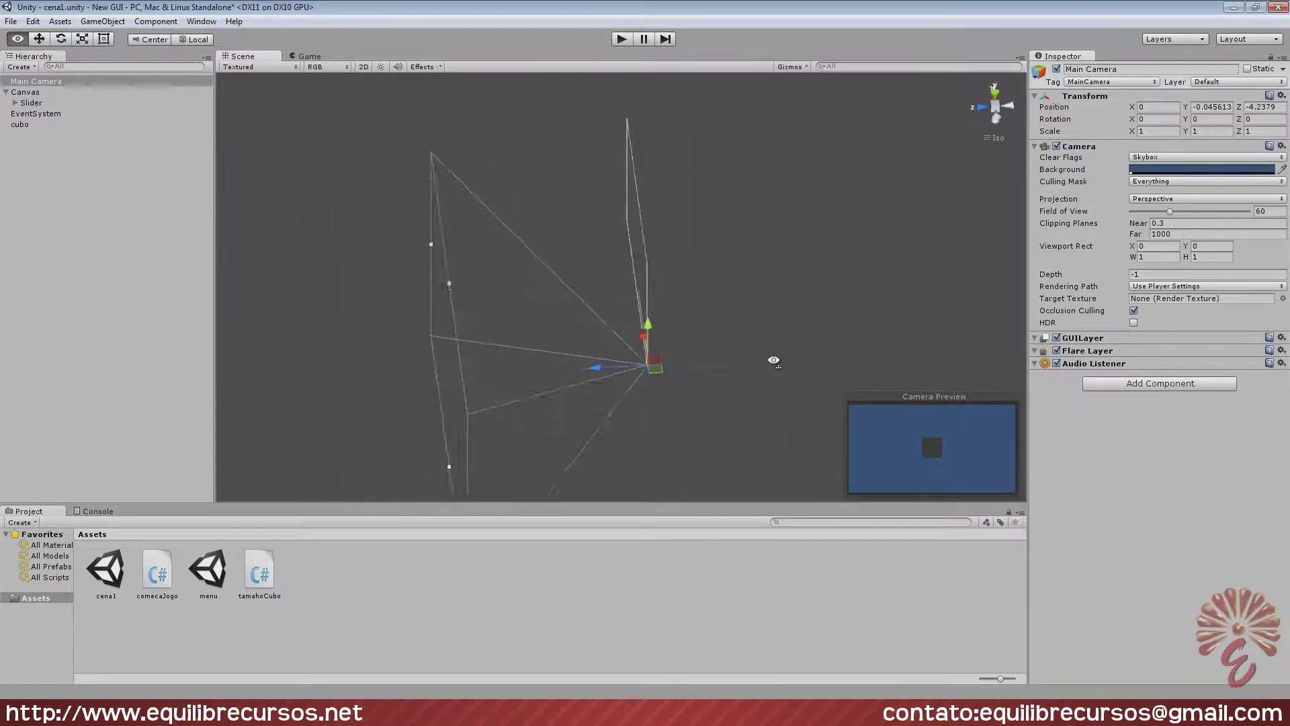
Drag the slider in Play mode and see the cube's size stay unchanged.
click(622, 38)
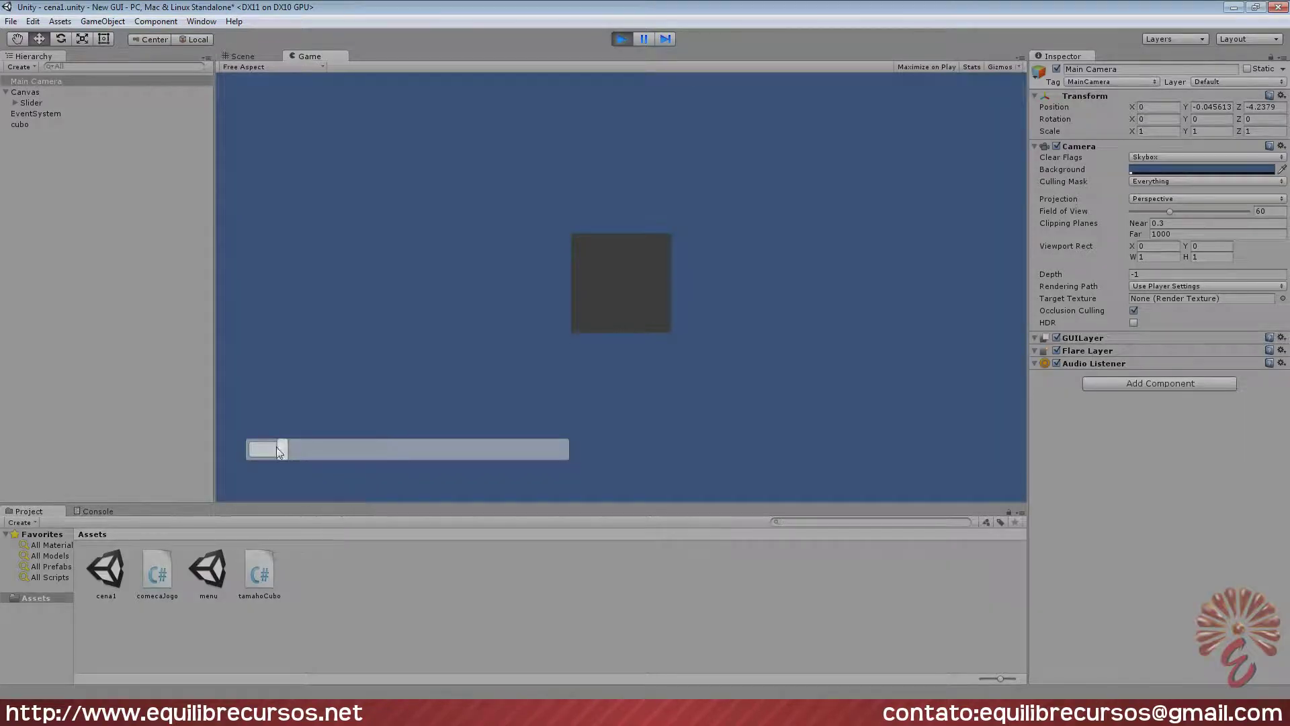
mouse_move(277, 447)
mouse_down()
mouse_move(519, 449)
mouse_move(356, 449)
mouse_up()
click(244, 56)
alt+drag(527, 369, 515, 341)
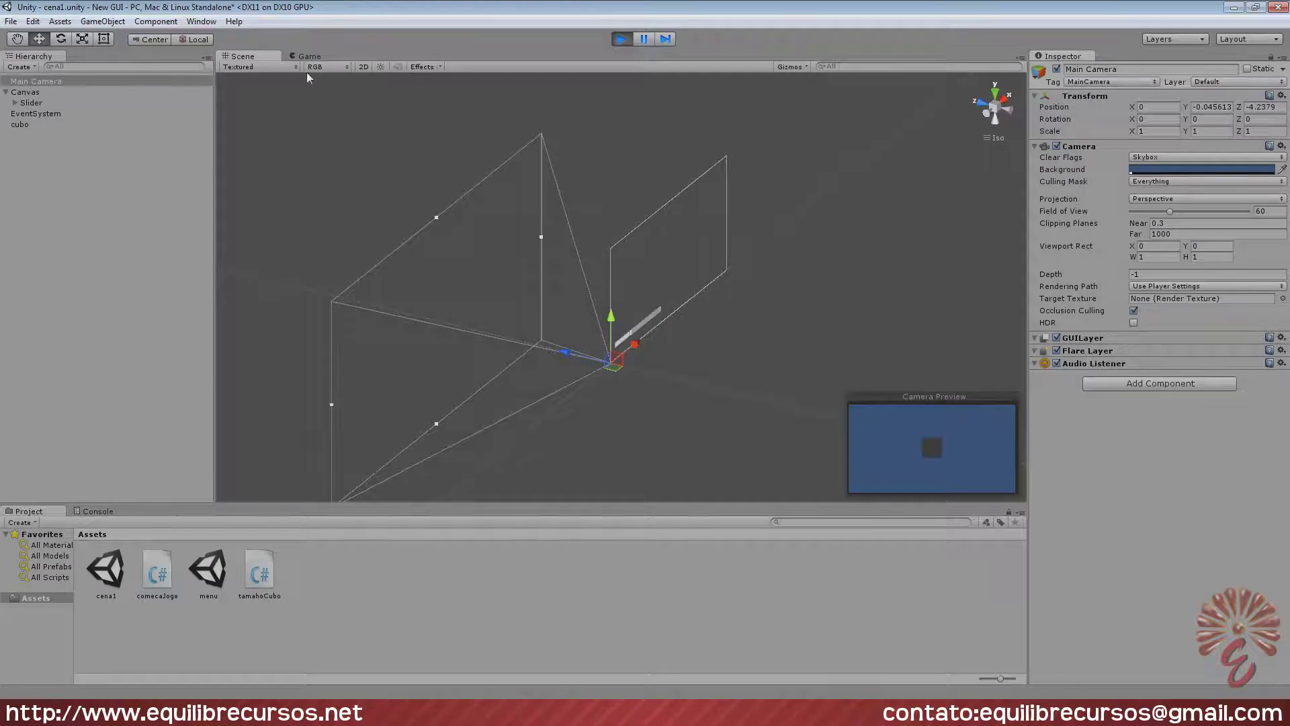
click(307, 56)
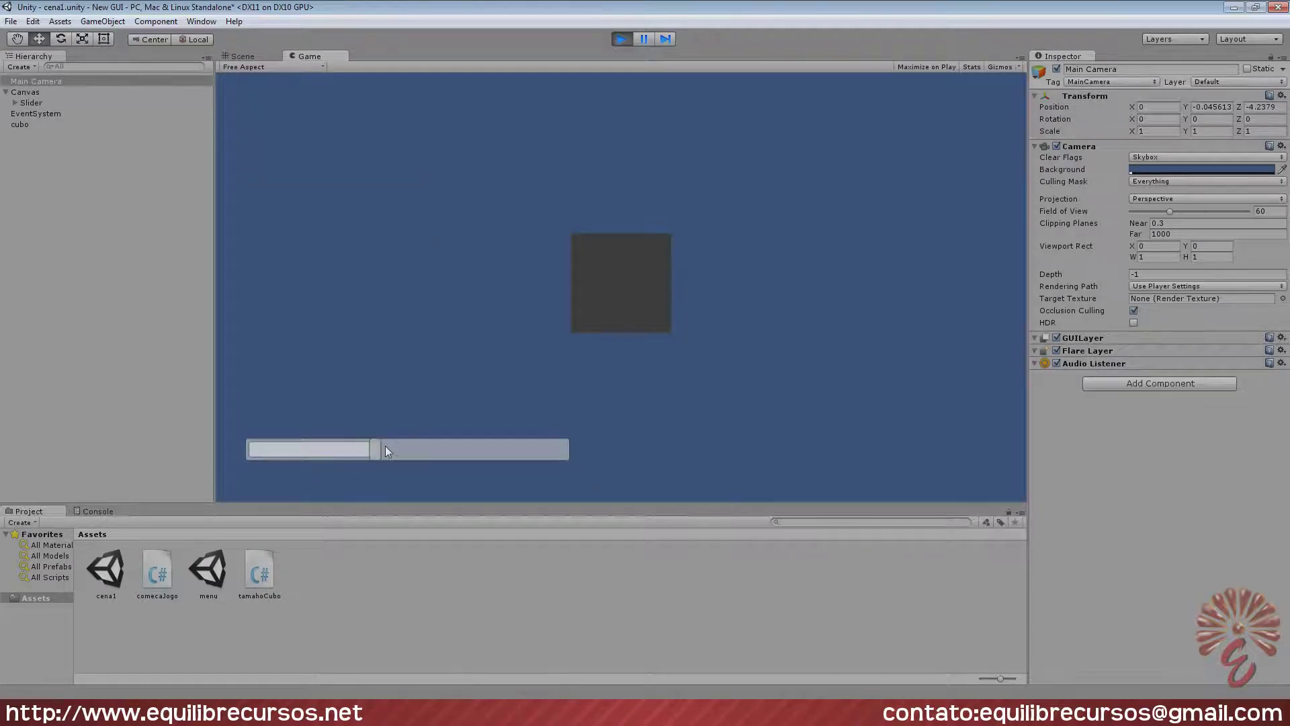
mouse_move(385, 445)
mouse_down()
mouse_move(470, 451)
mouse_move(343, 430)
mouse_up()
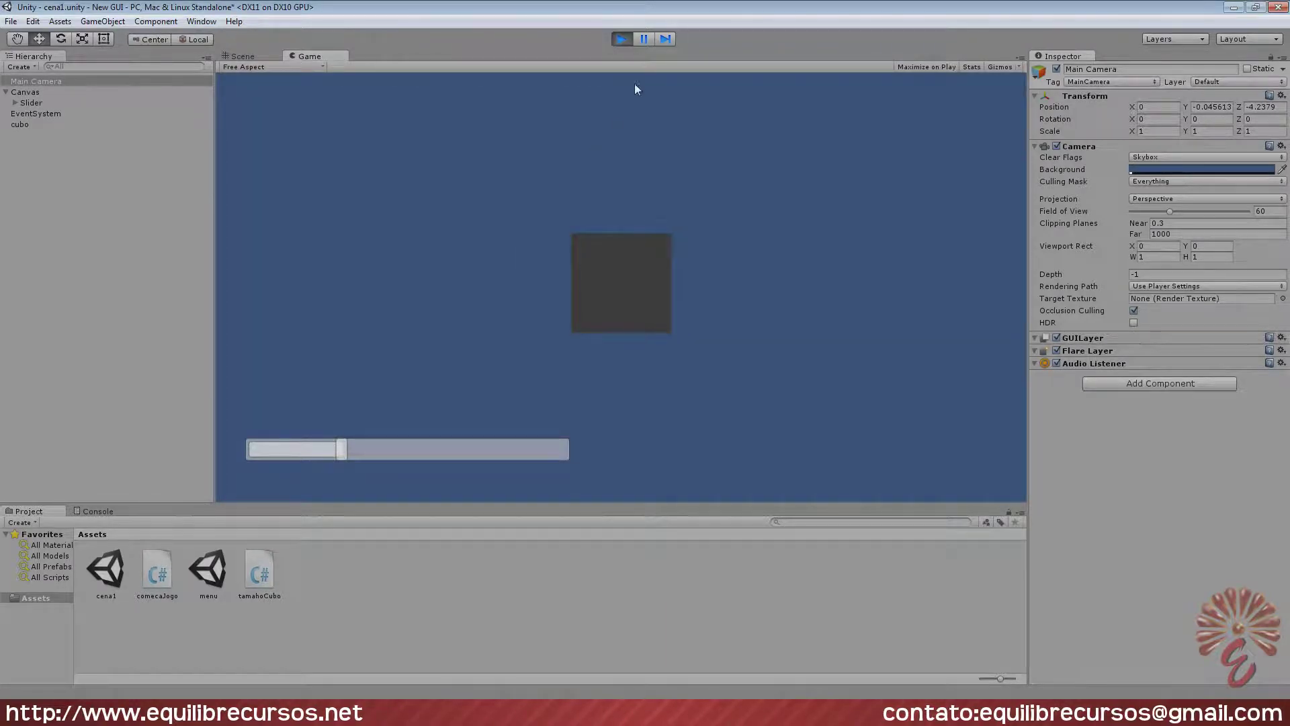
click(621, 39)
Select the Slider object in the scene.
mouse_move(665, 366)
alt+mouse_down()
mouse_move(551, 371)
mouse_move(594, 363)
alt+mouse_up()
click(718, 274)
mouse_move(719, 276)
alt+mouse_down()
mouse_move(662, 400)
mouse_move(743, 354)
mouse_move(689, 404)
mouse_move(568, 399)
alt+mouse_up()
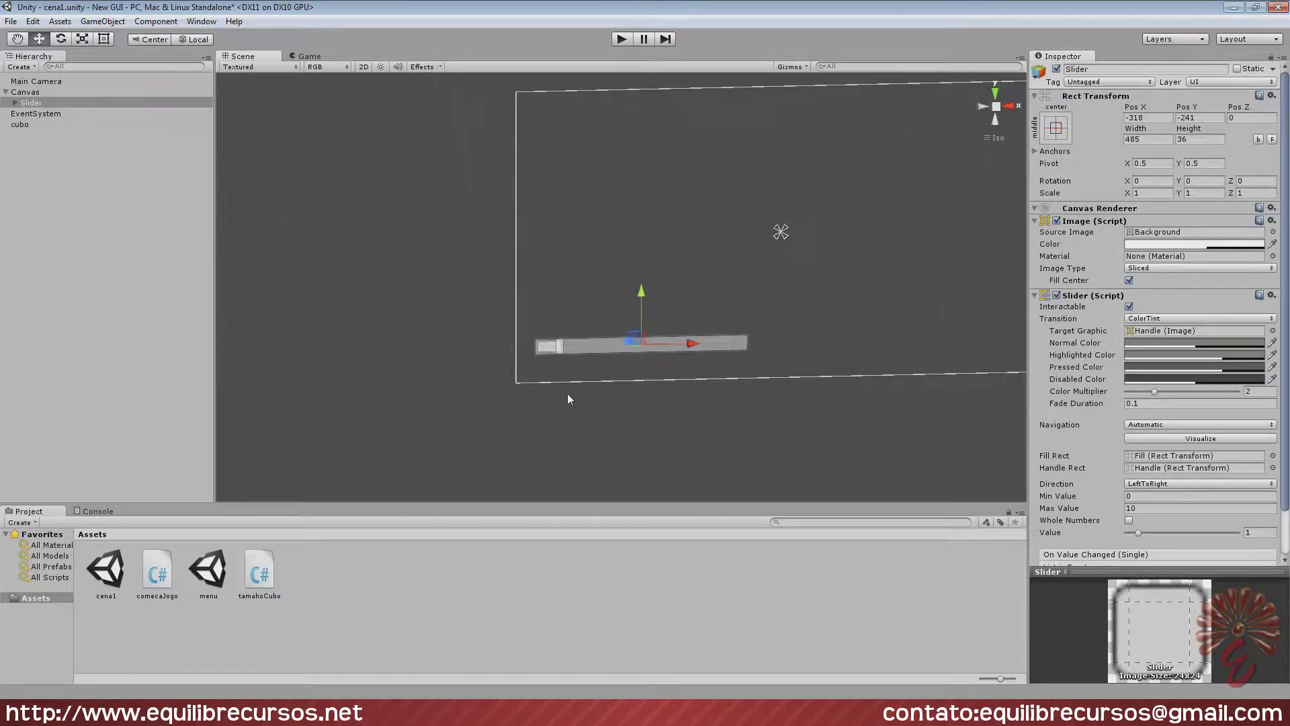
double_click(259, 575)
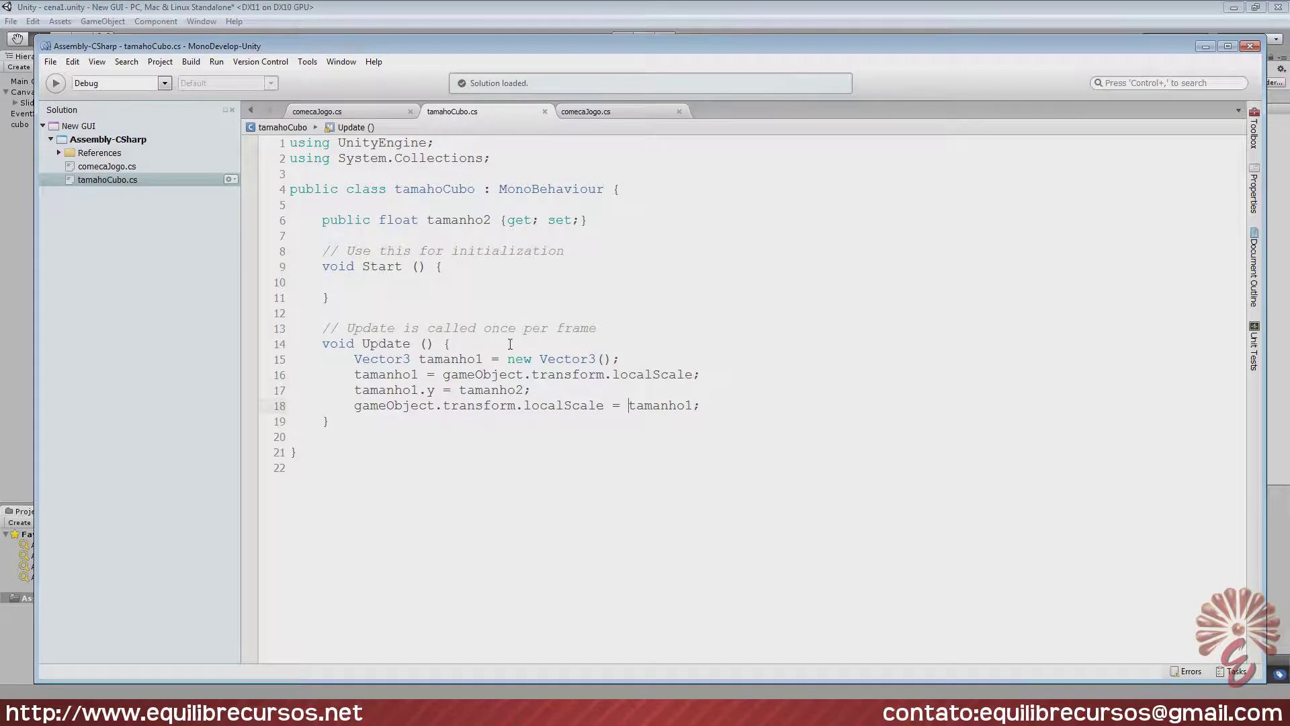
drag(366, 425, 322, 344)
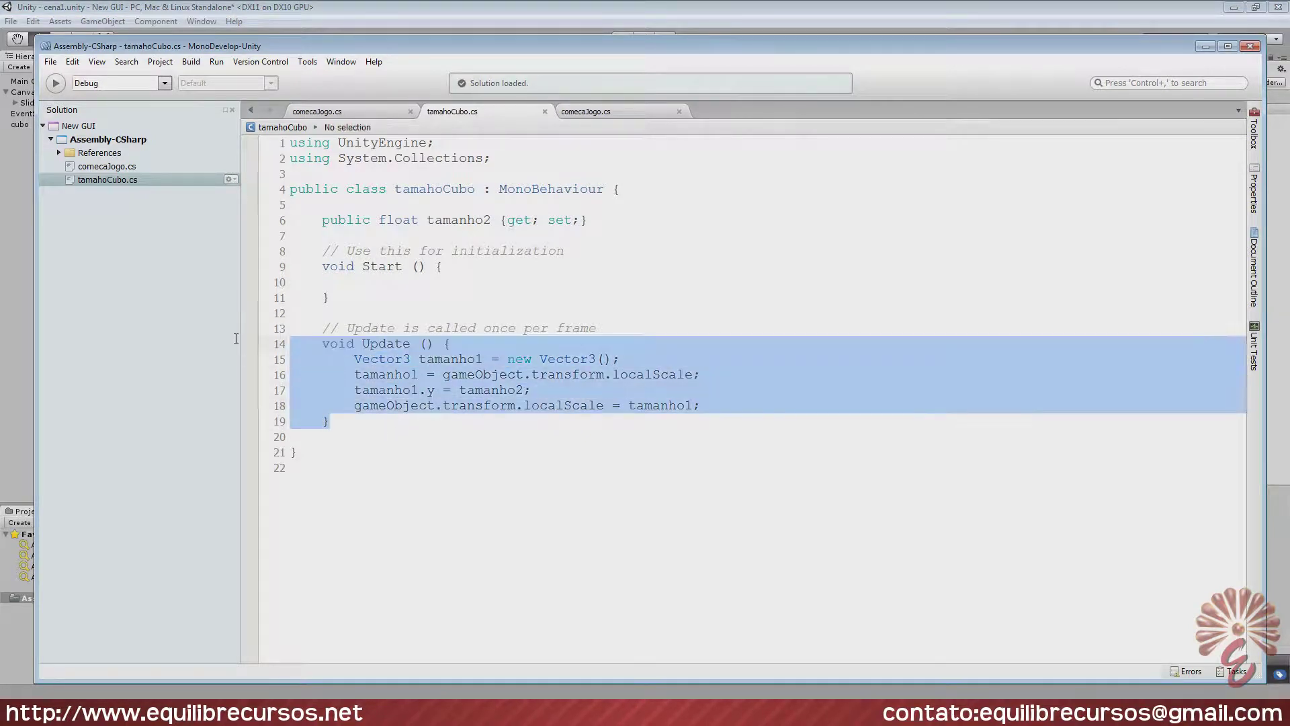
click(465, 414)
click(1205, 47)
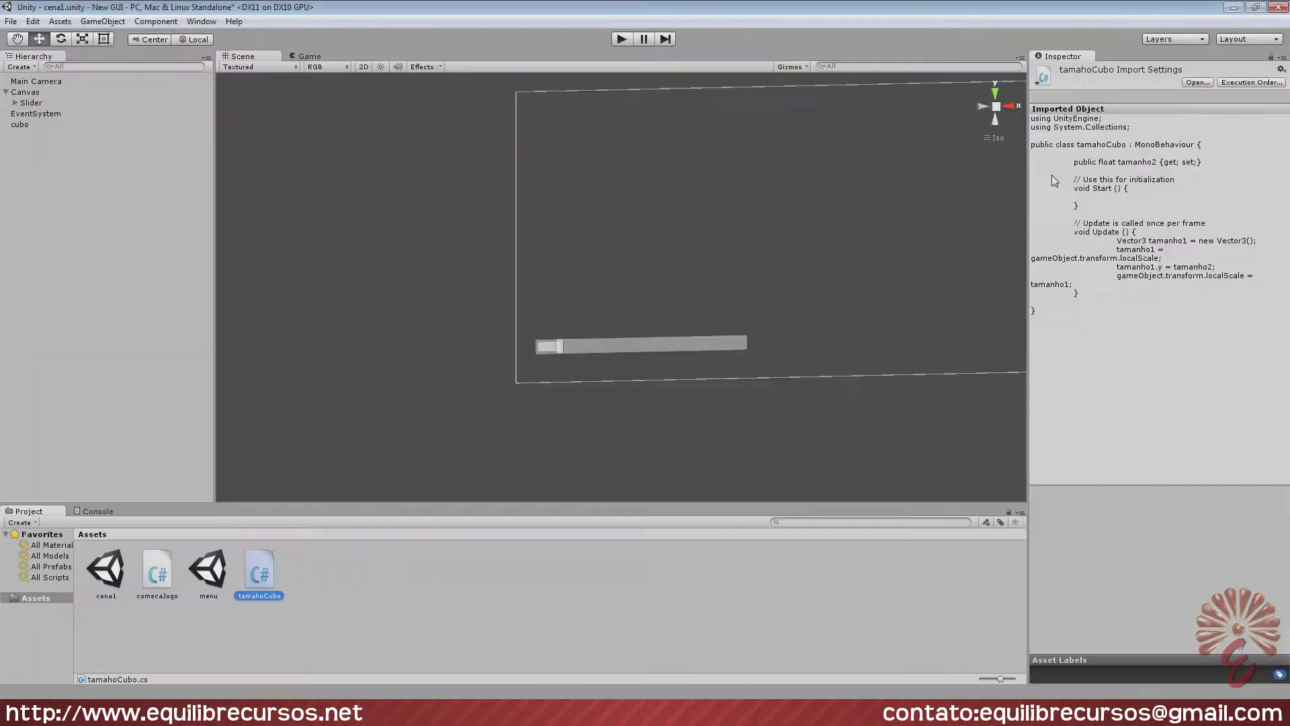
click(723, 349)
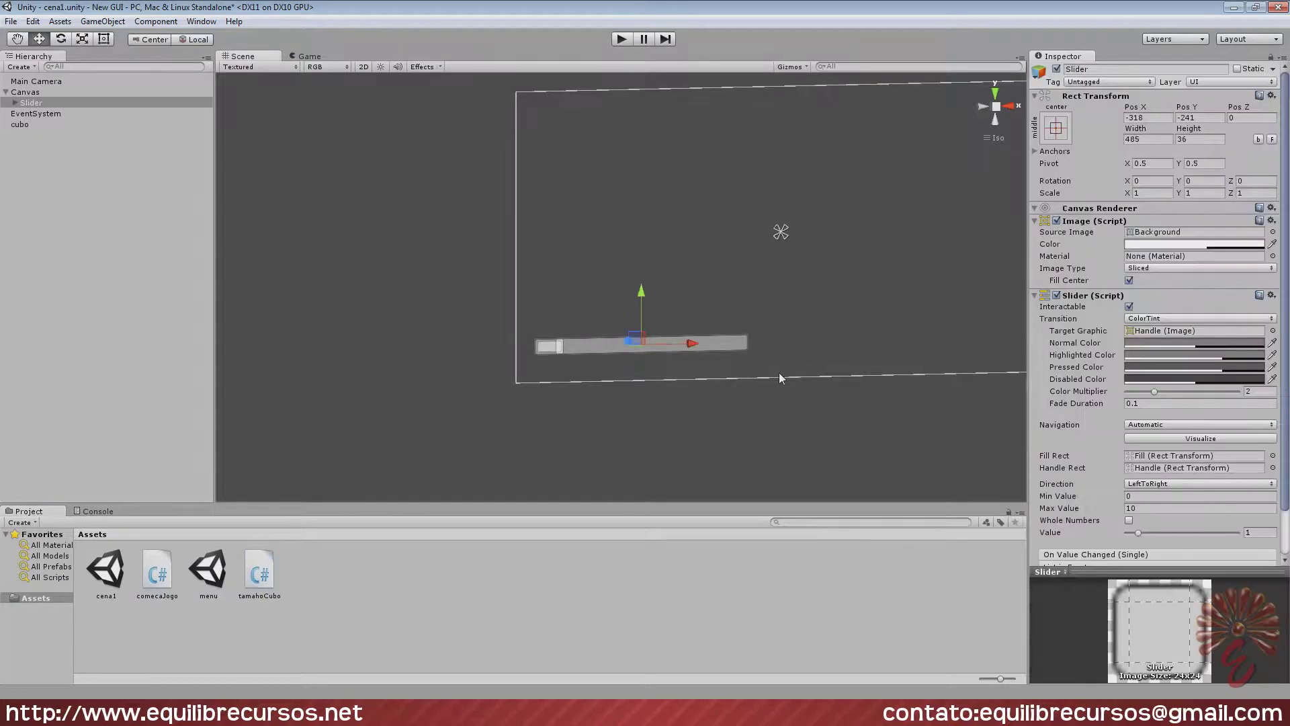
Attach the tamahoCubo script to the Slider by dropping it onto the Slider's Inspector.
scroll(1153, 391, down, 3)
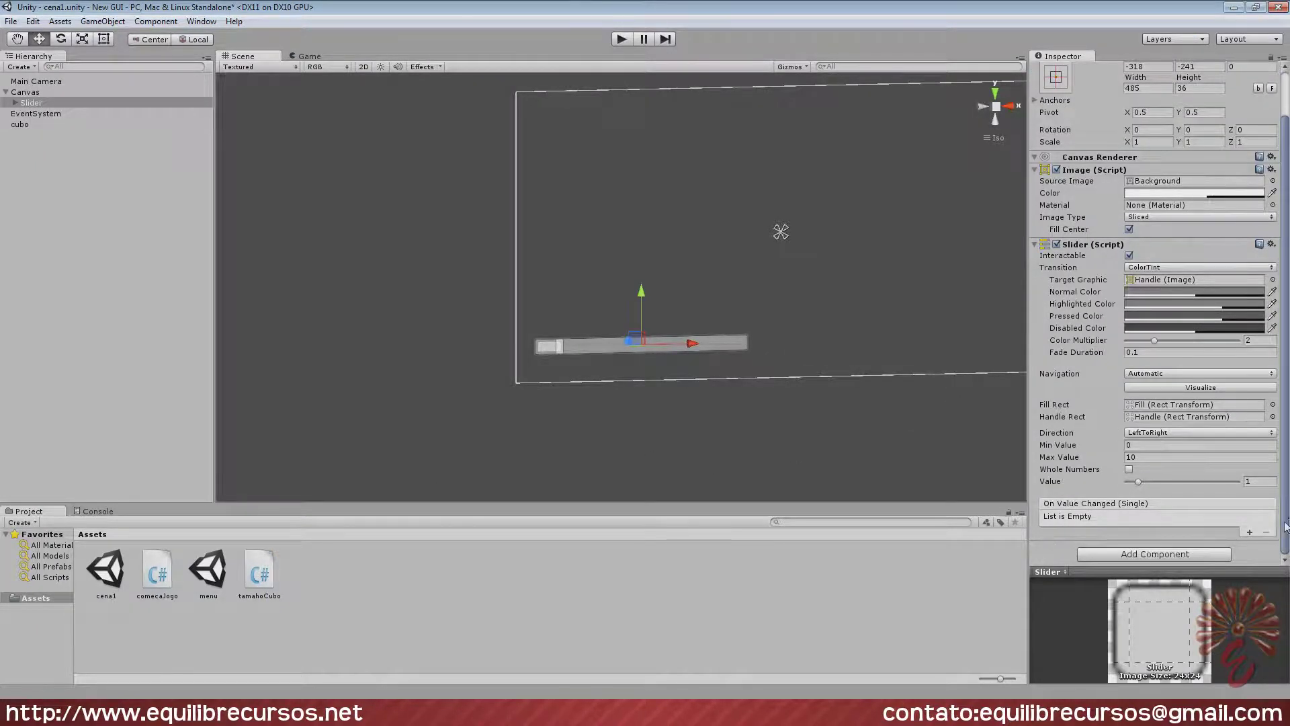
click(258, 586)
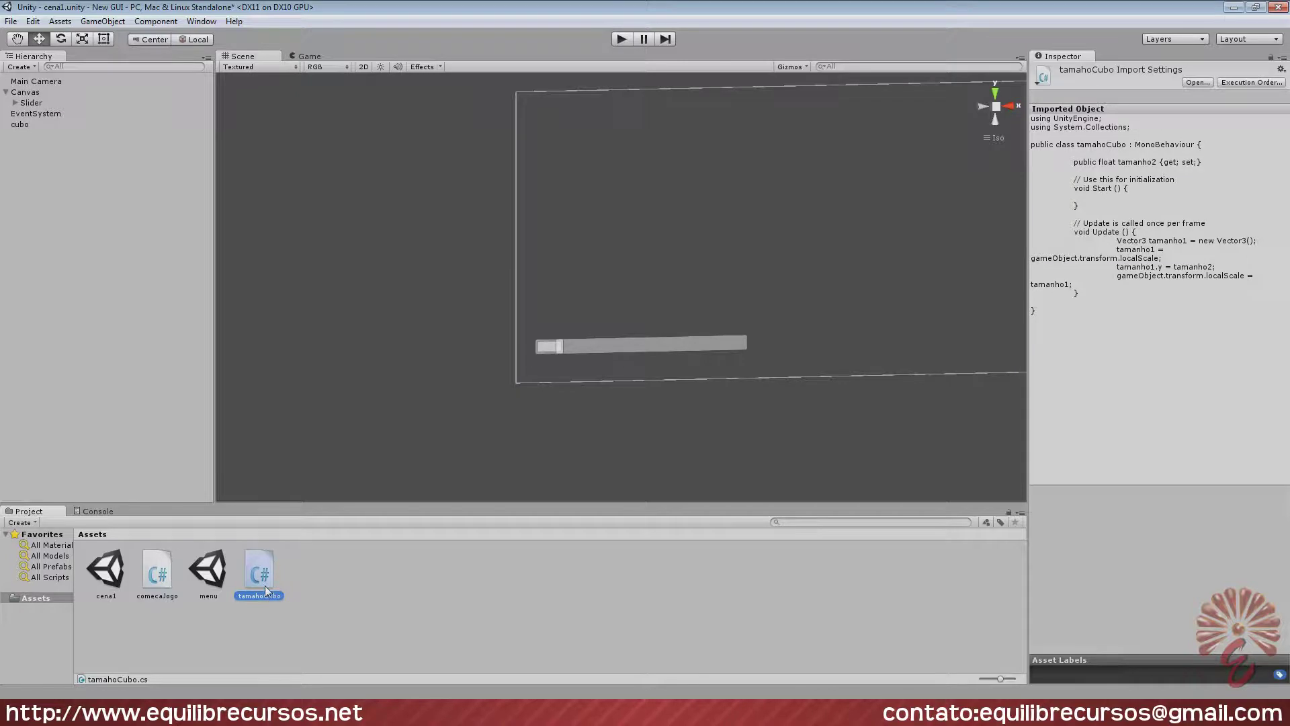
click(577, 345)
scroll(1156, 336, down, 2)
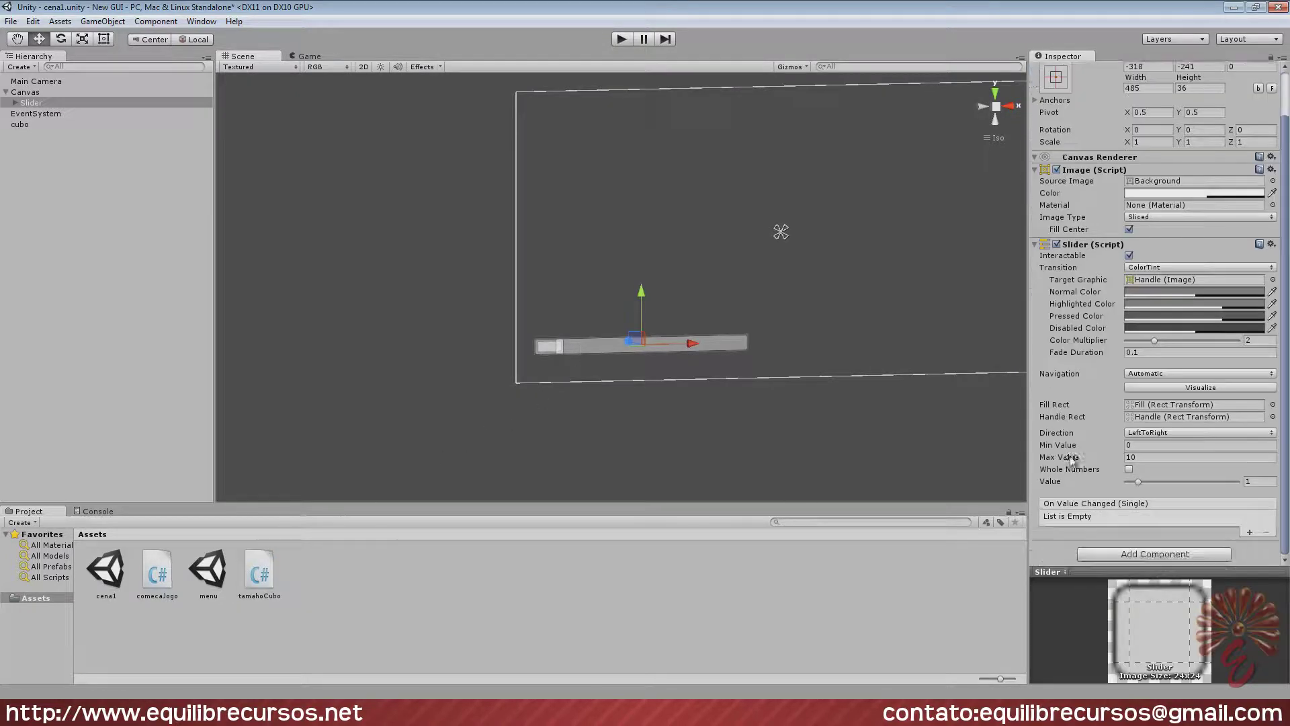
mouse_move(259, 574)
mouse_down()
mouse_move(1046, 550)
mouse_move(1113, 522)
mouse_up()
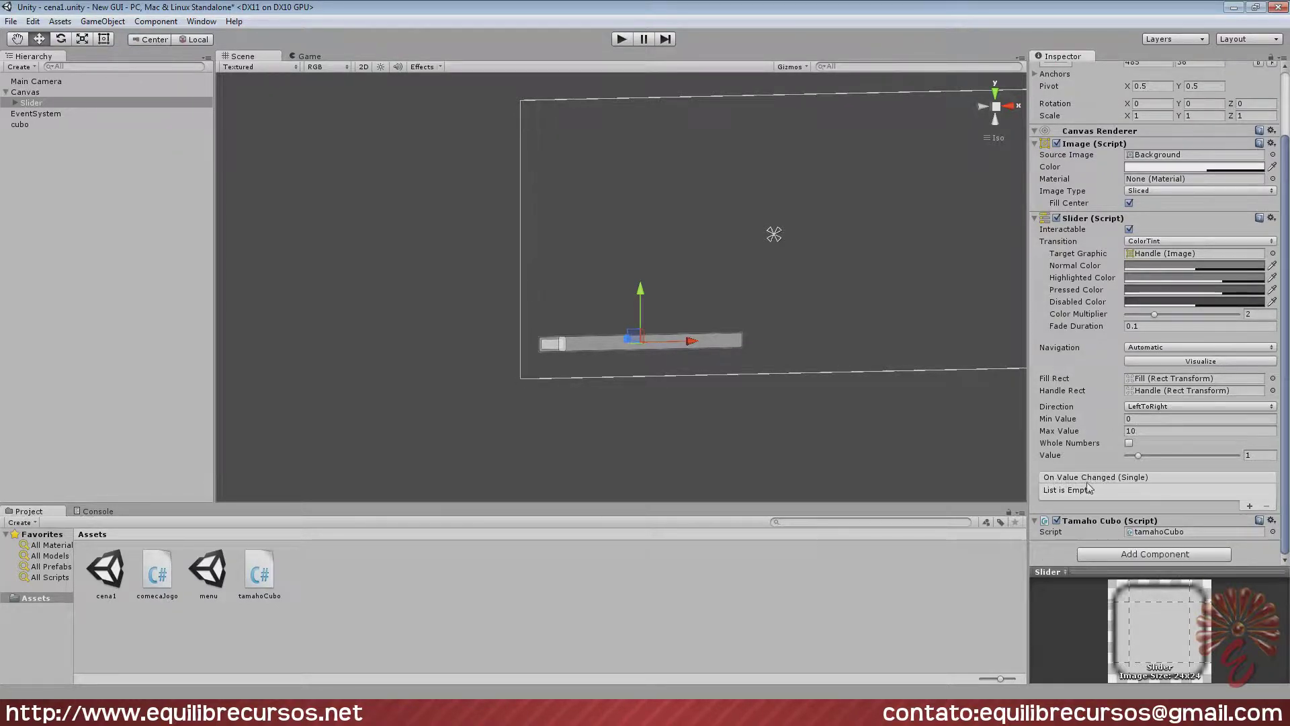
Add an On Value Changed entry targeting Slider that calls tamahoCubo.tamanho2.
click(1250, 506)
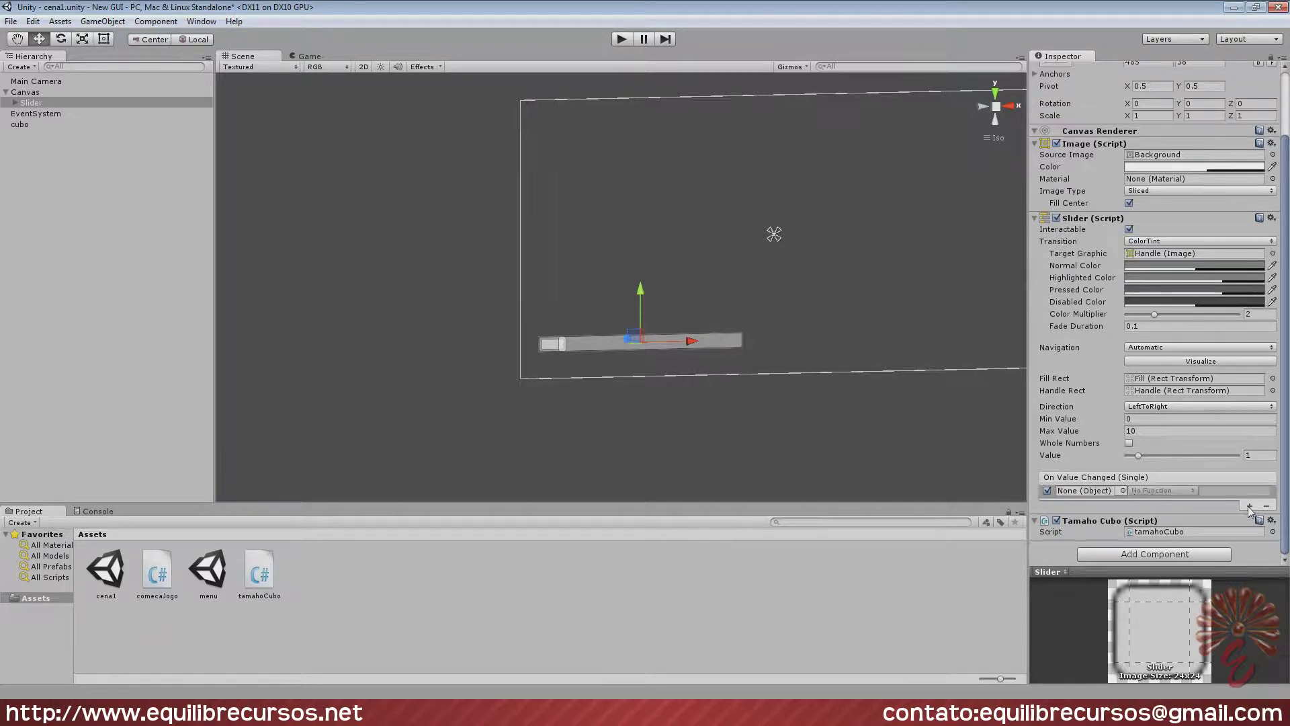
click(1123, 492)
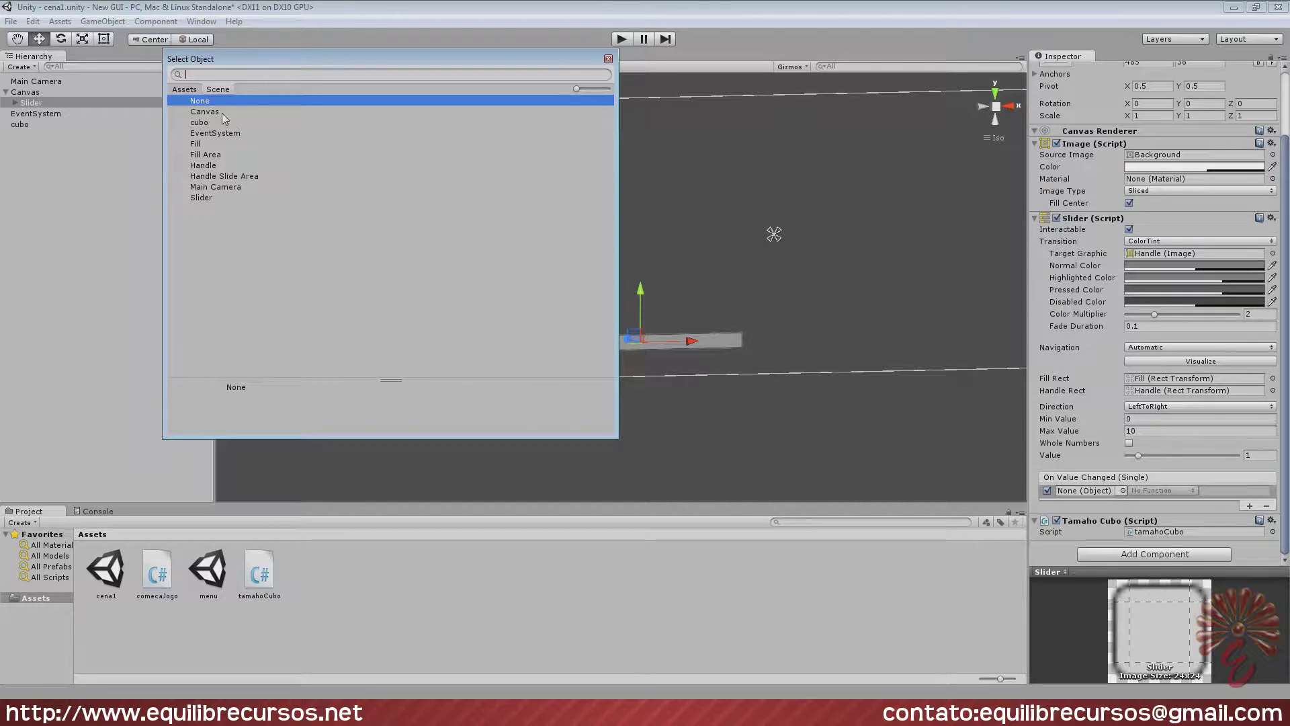
click(203, 198)
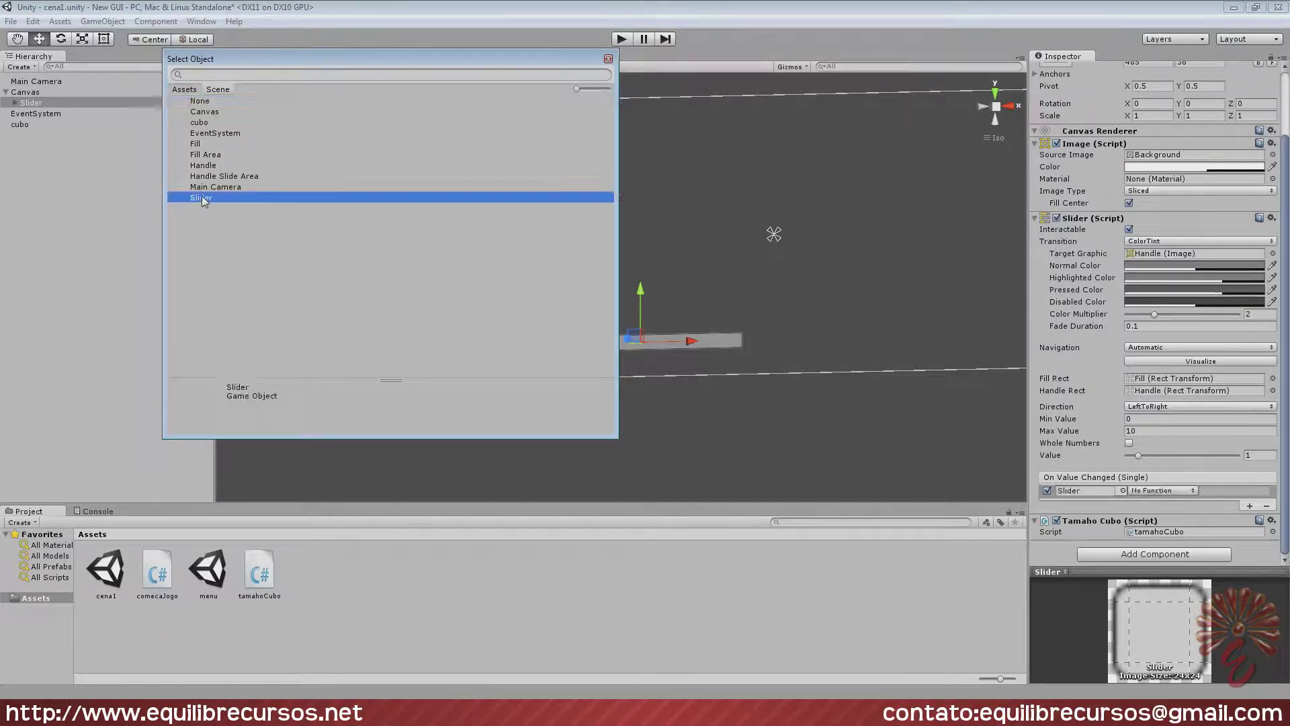
double_click(218, 197)
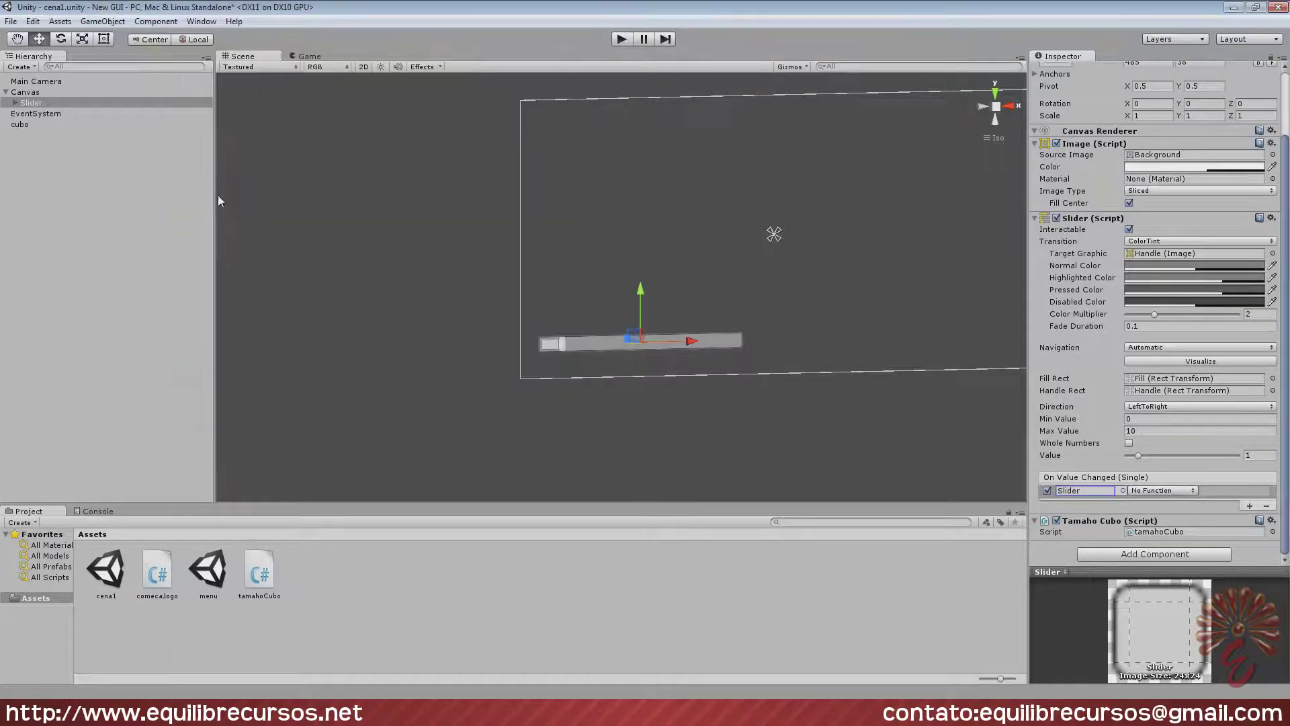
click(1169, 491)
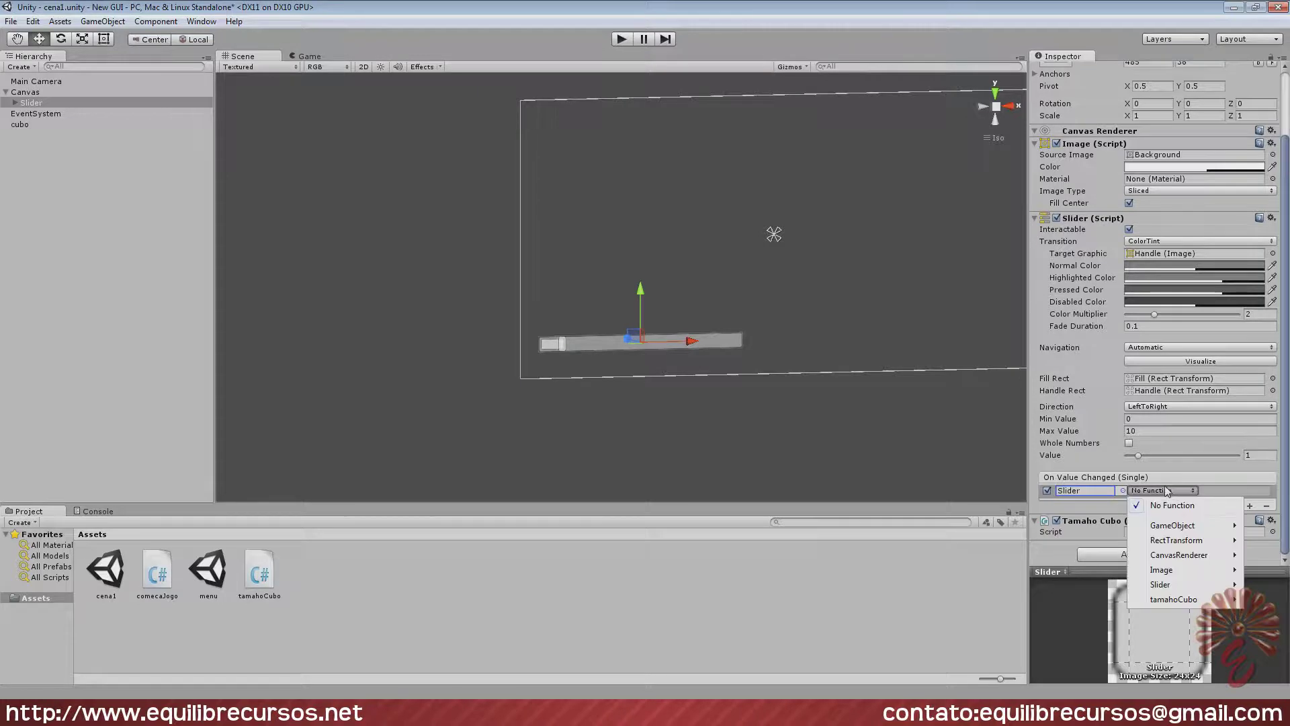
mouse_move(1175, 600)
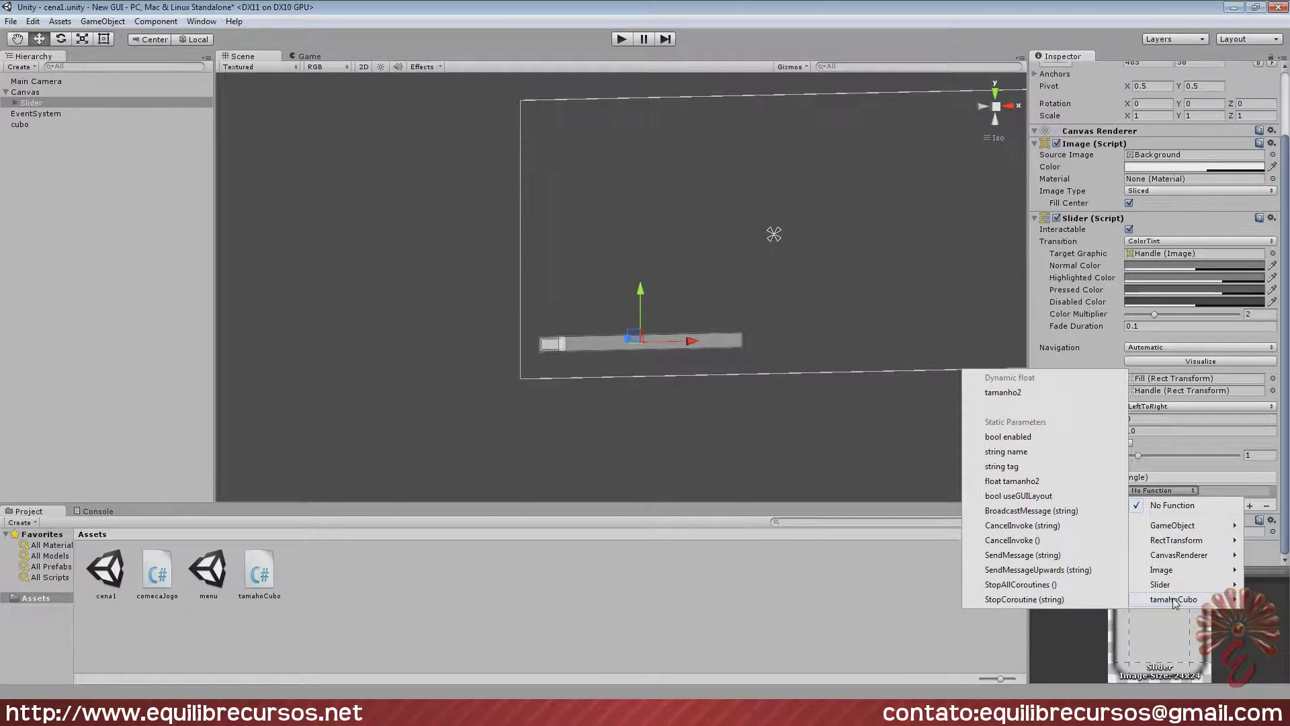
click(1030, 398)
key(alt+Tab)
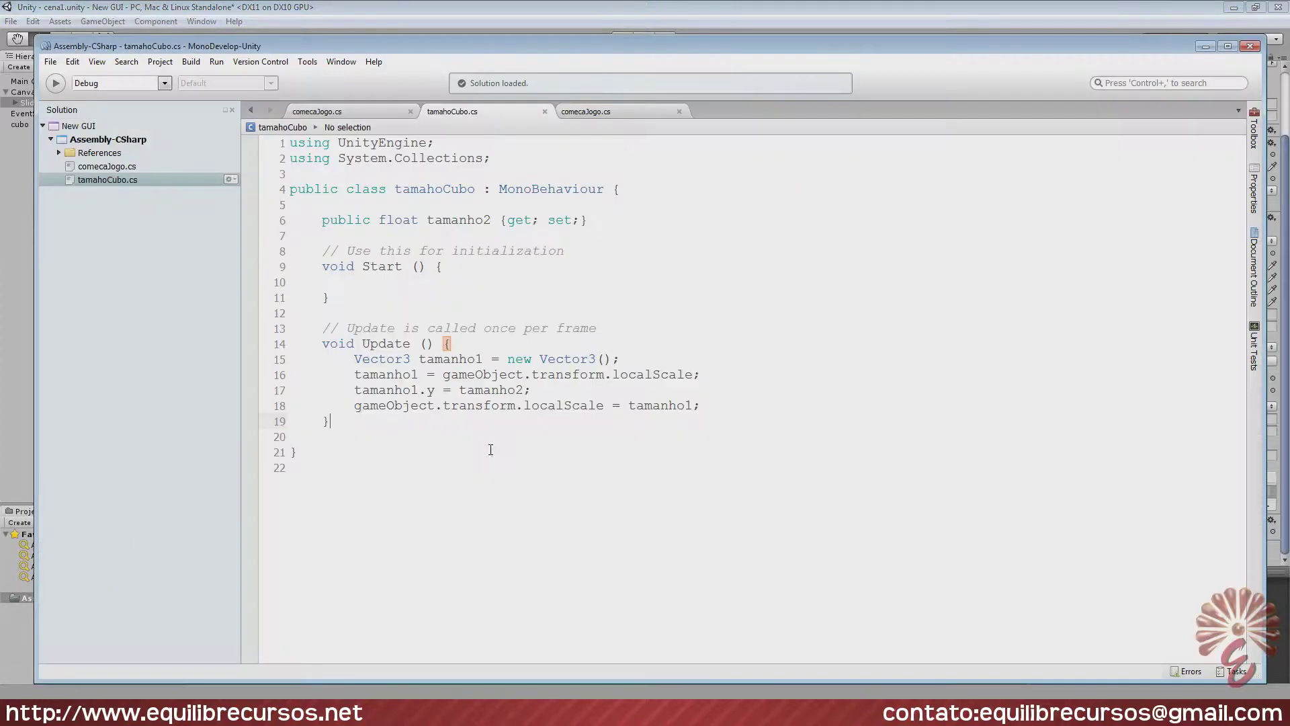
drag(321, 222, 634, 220)
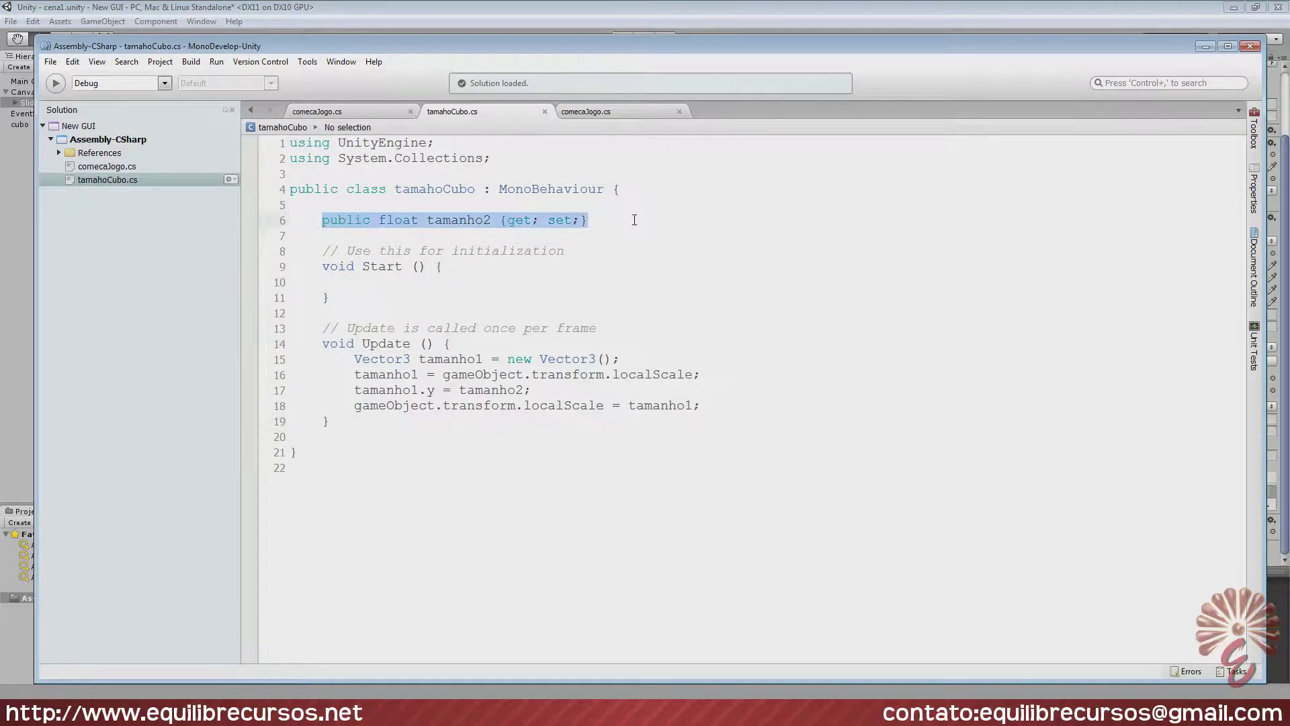
click(524, 225)
click(564, 222)
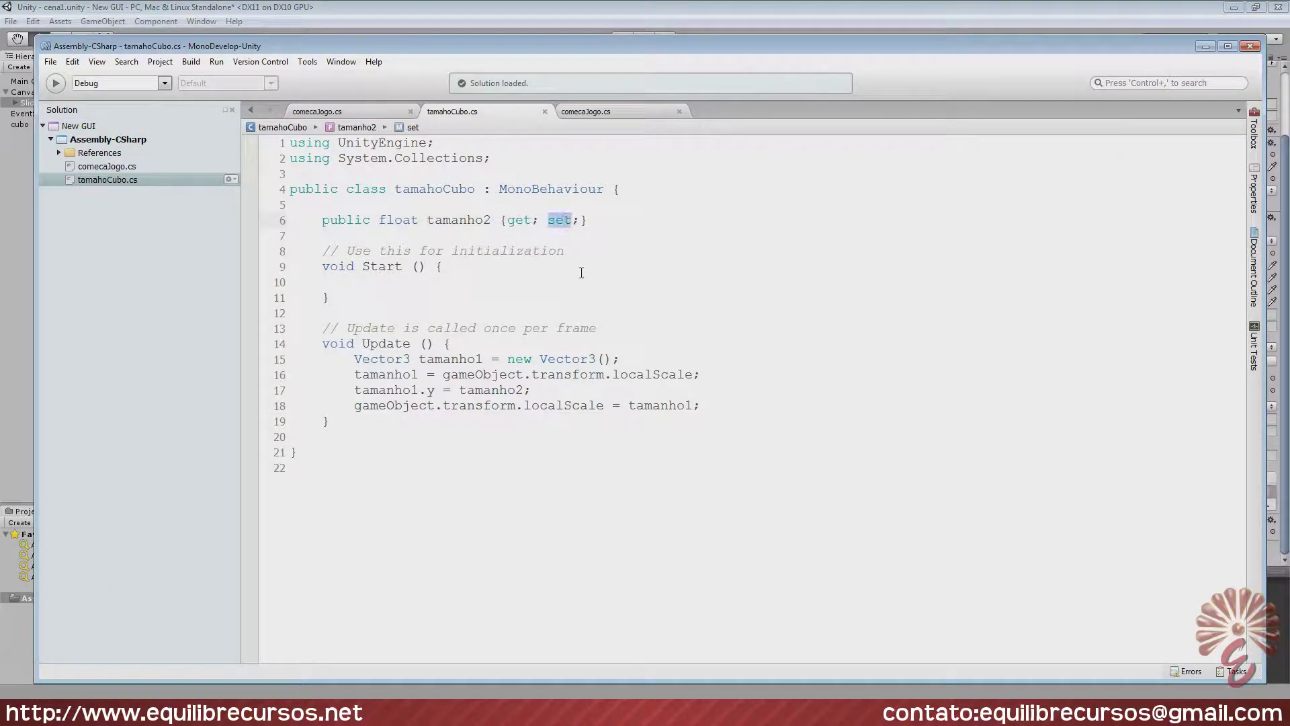
drag(323, 221, 610, 222)
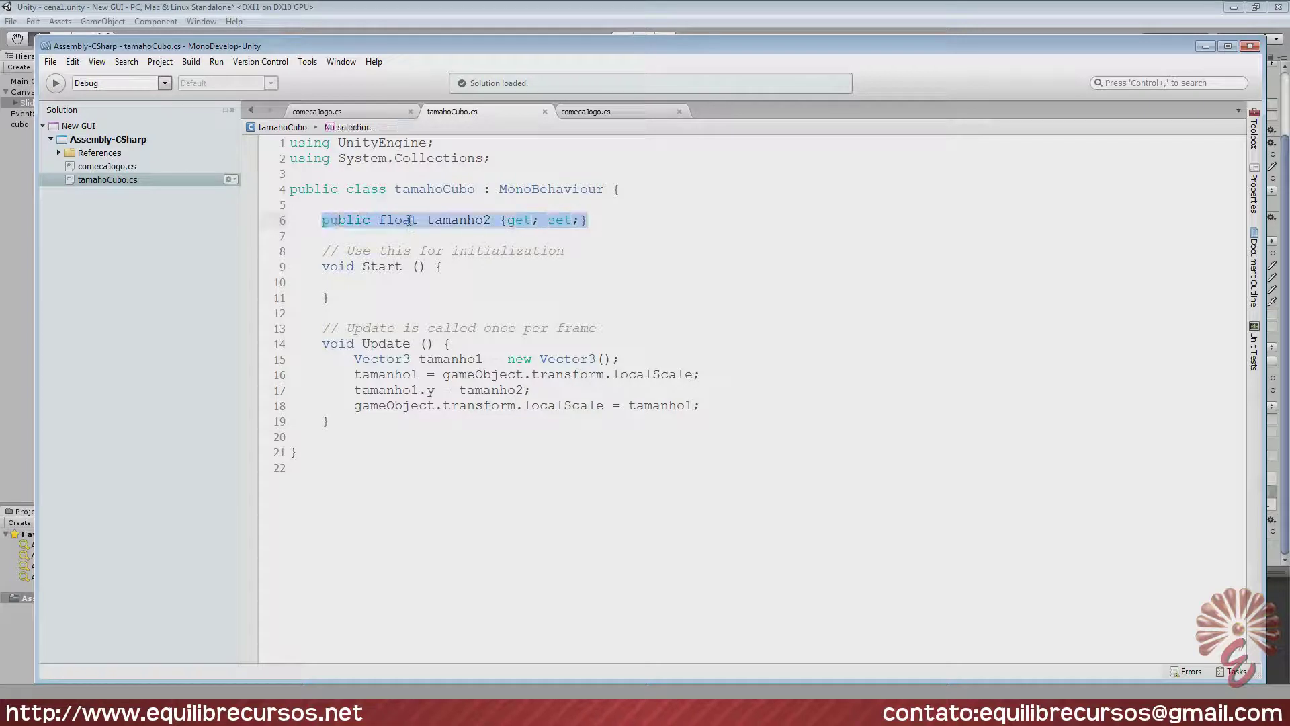
click(426, 220)
drag(428, 219, 489, 220)
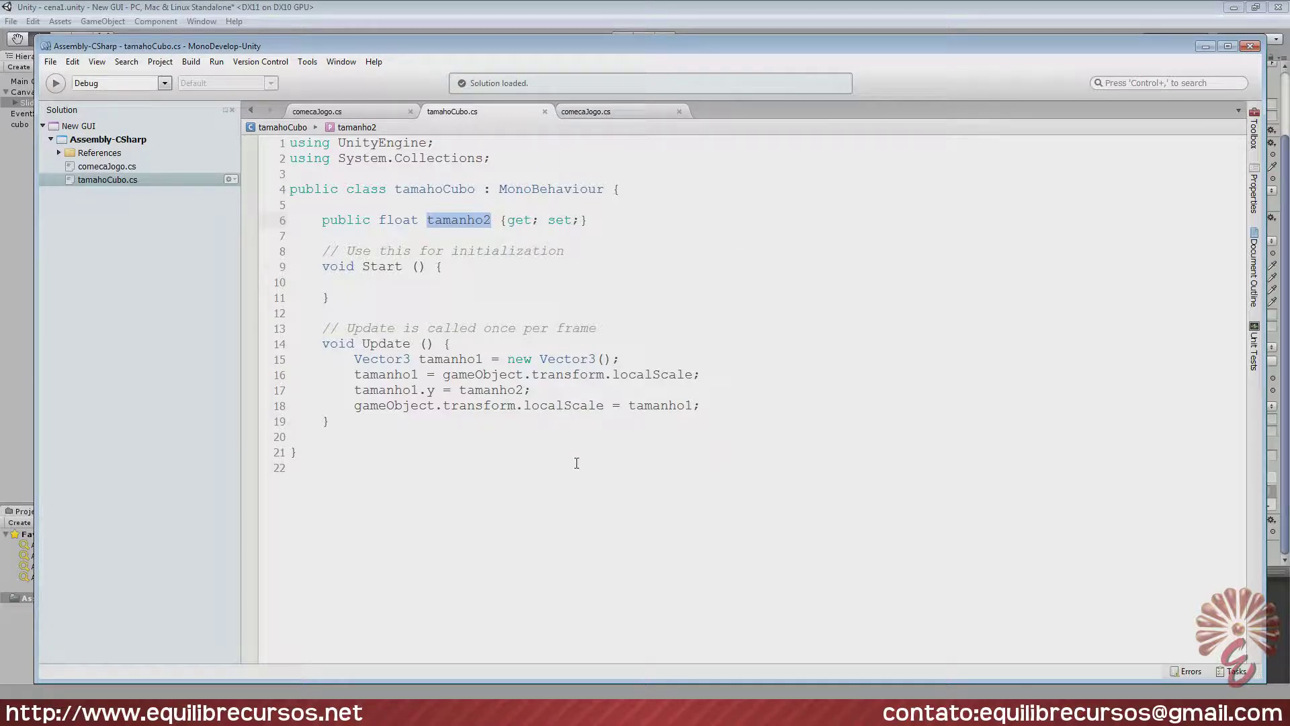
drag(459, 389, 531, 393)
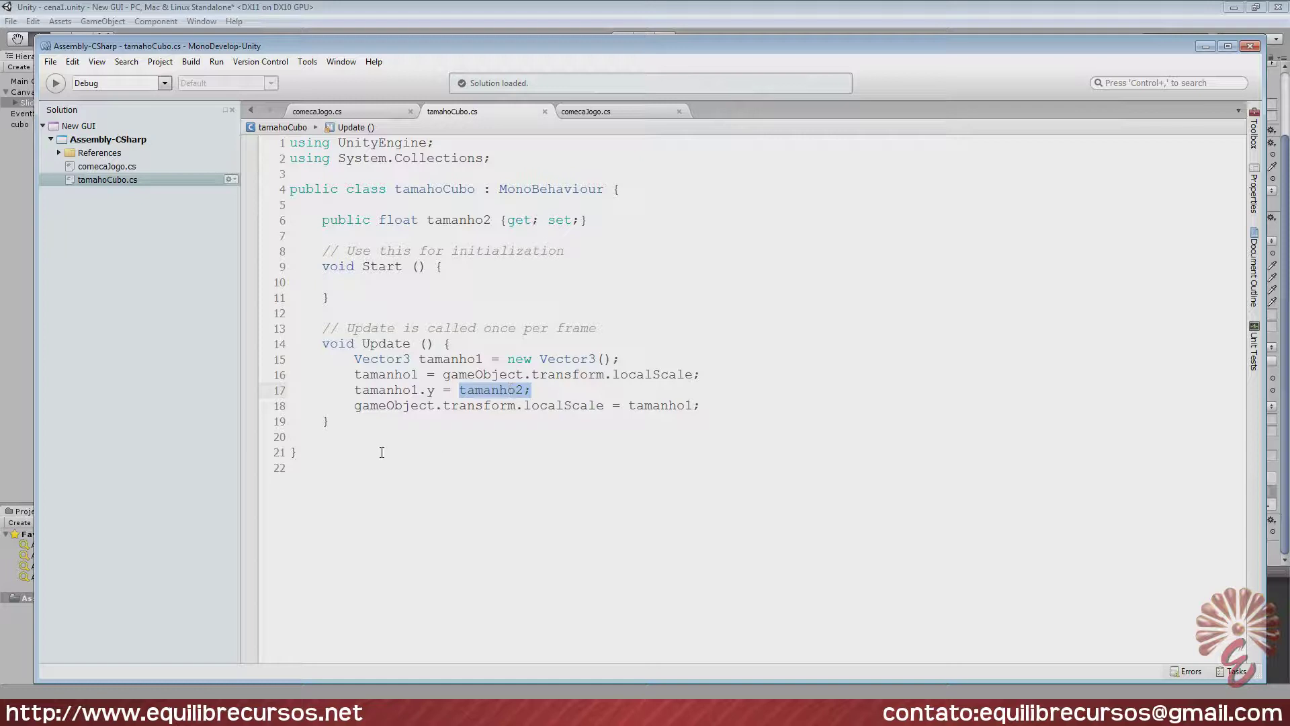
drag(355, 392, 433, 391)
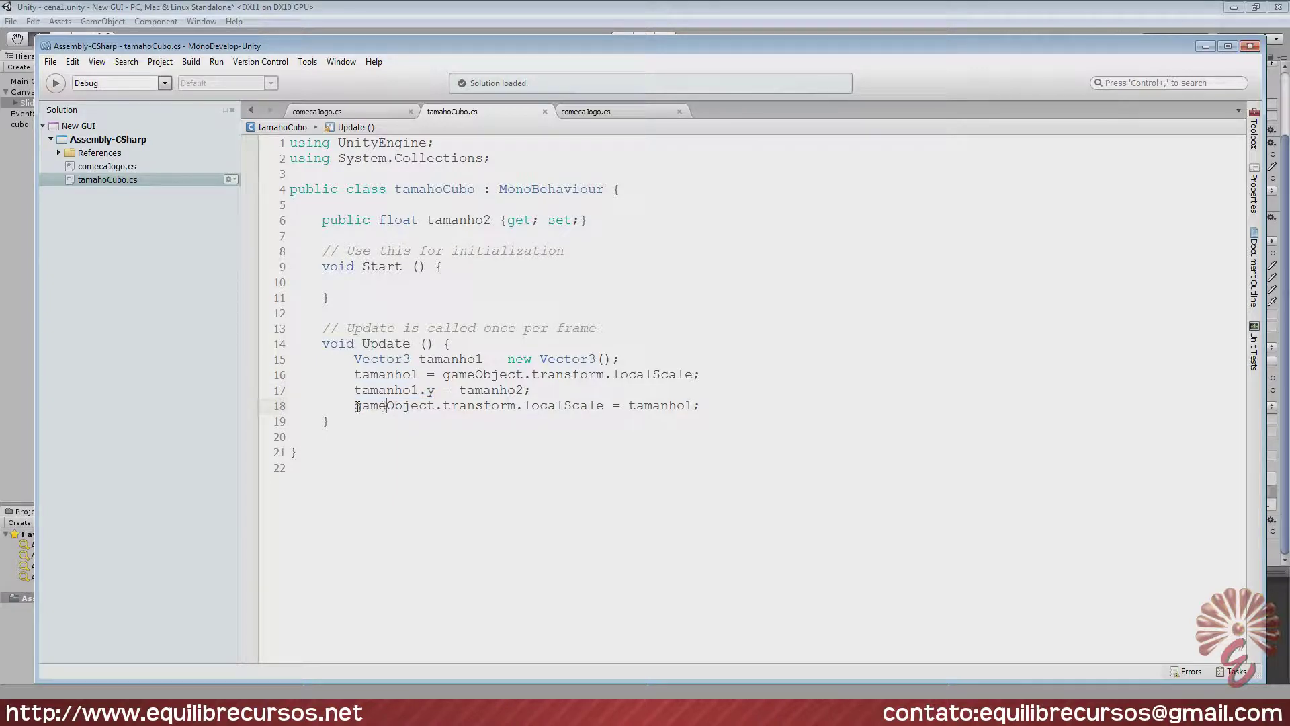
drag(354, 406, 606, 406)
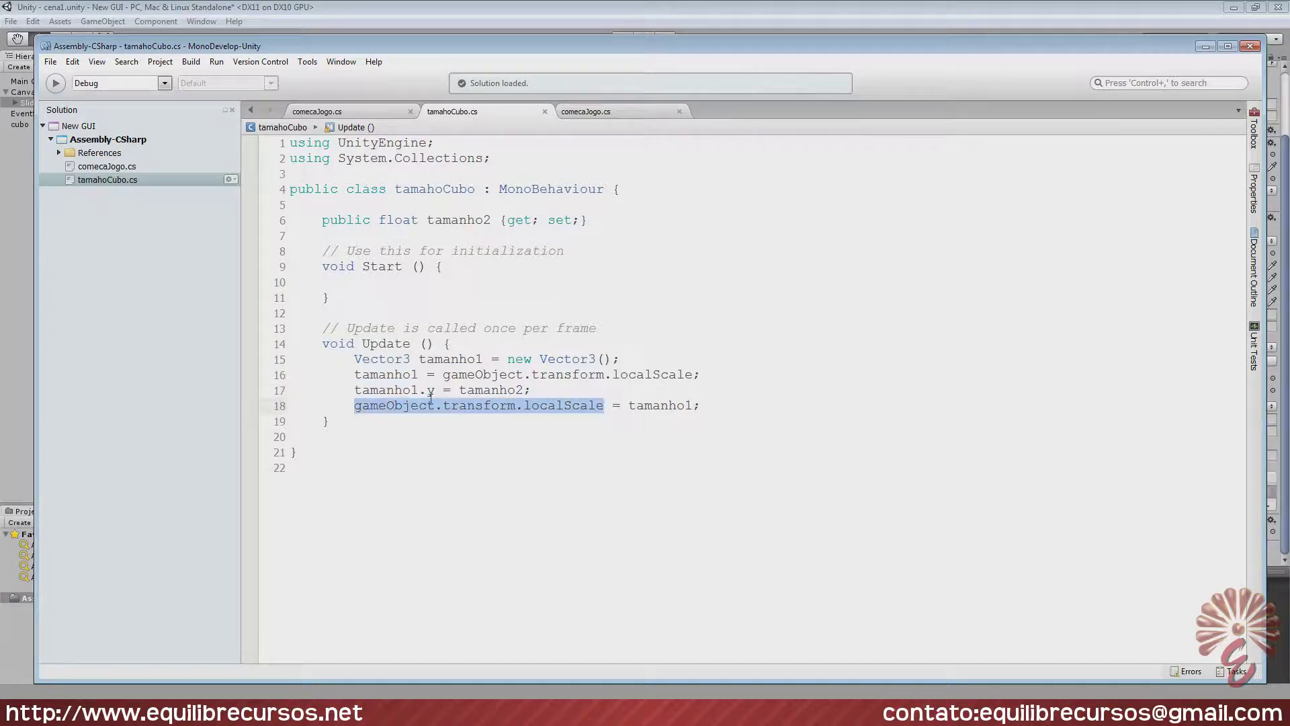
Run the game and raise the slider, which stretches the slider instead of the cube, then stop.
click(1205, 46)
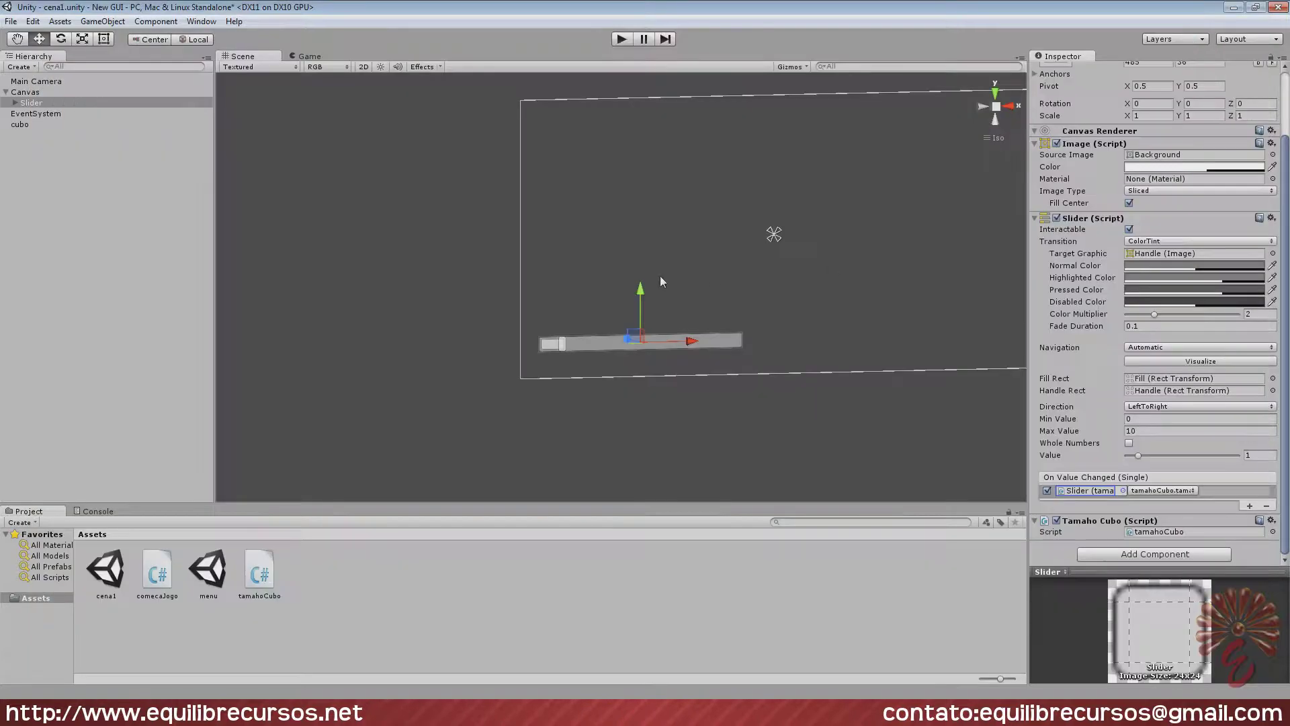
middle_drag(777, 329, 634, 366)
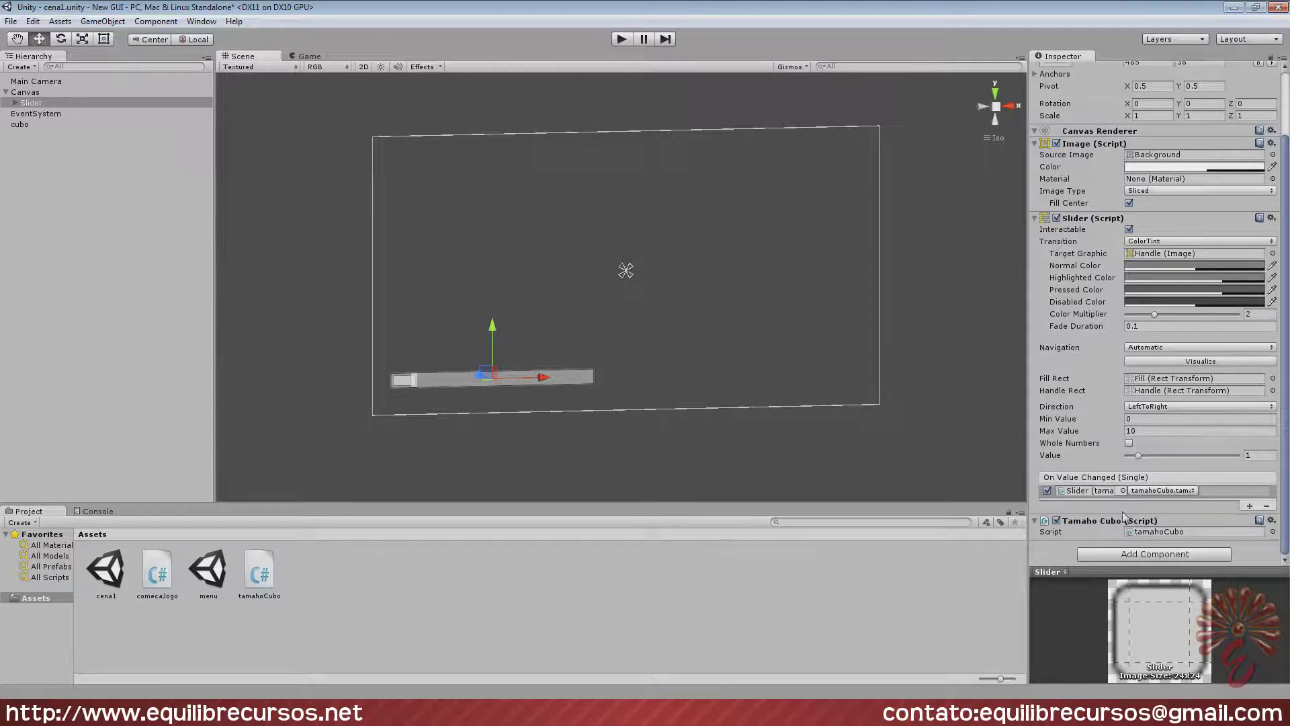
click(622, 39)
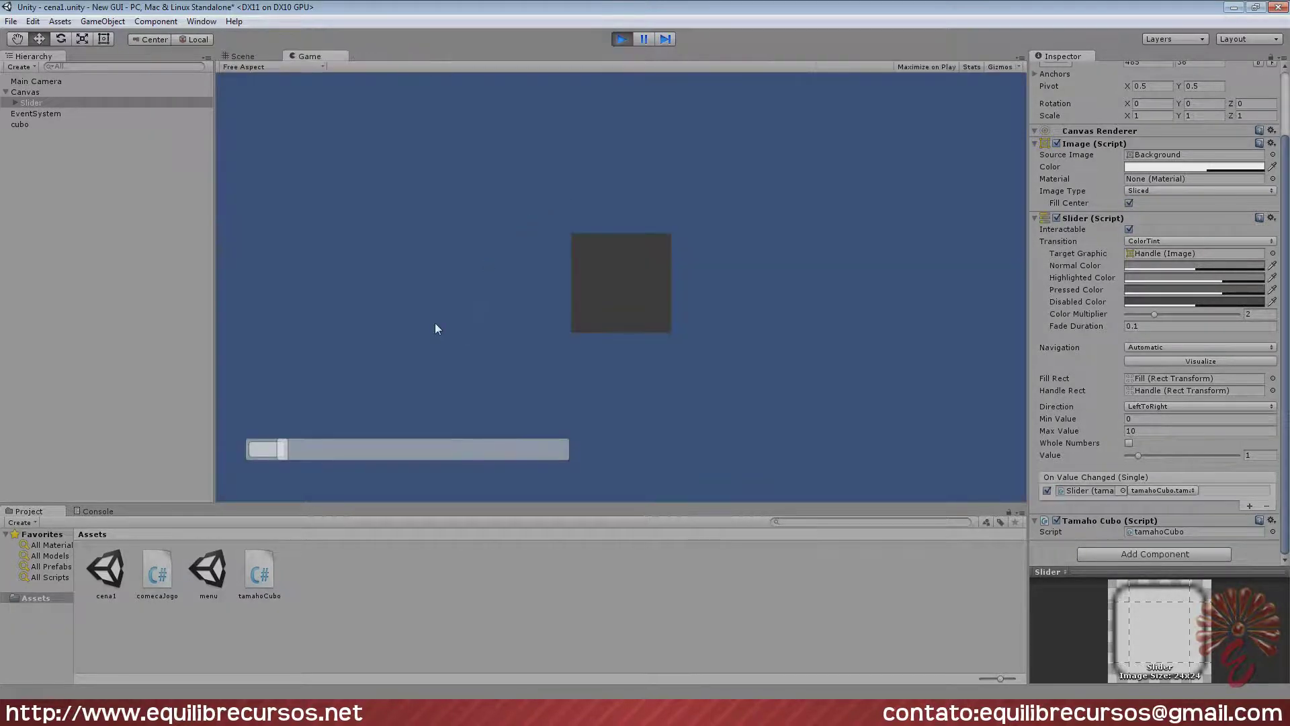
mouse_move(285, 449)
mouse_down()
mouse_move(416, 452)
mouse_move(316, 431)
mouse_up()
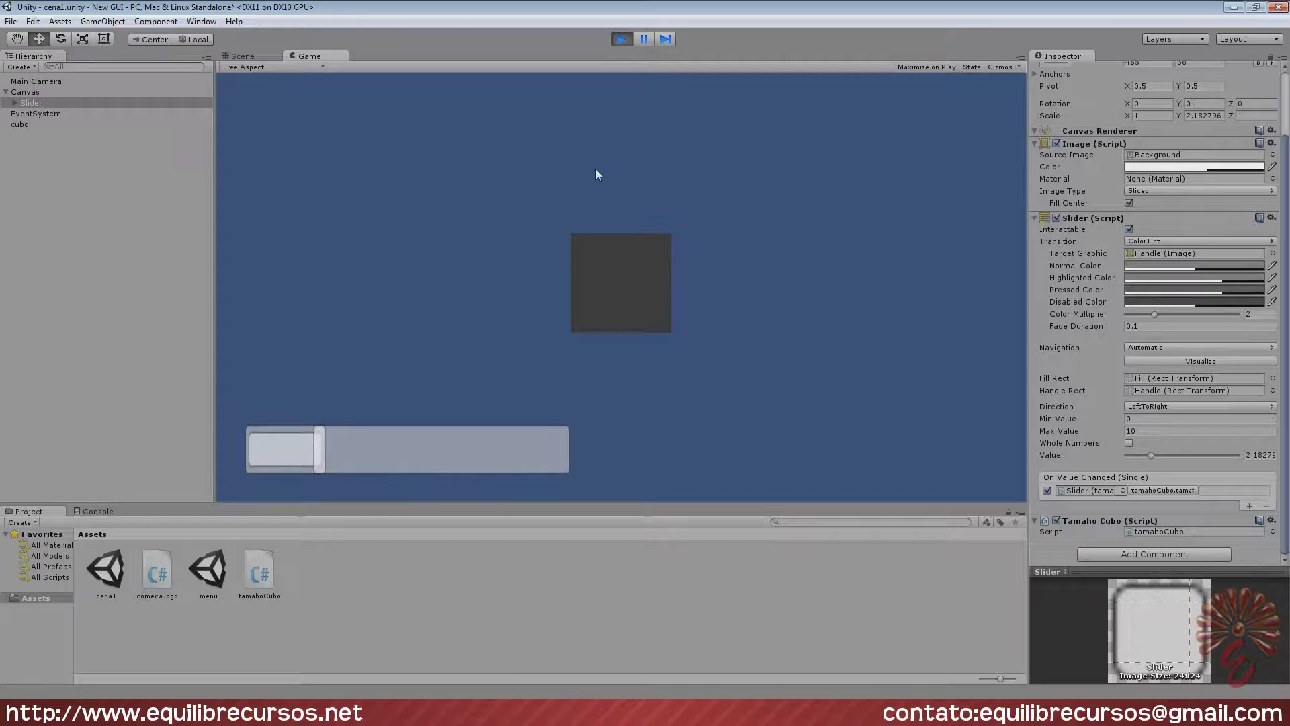
click(619, 39)
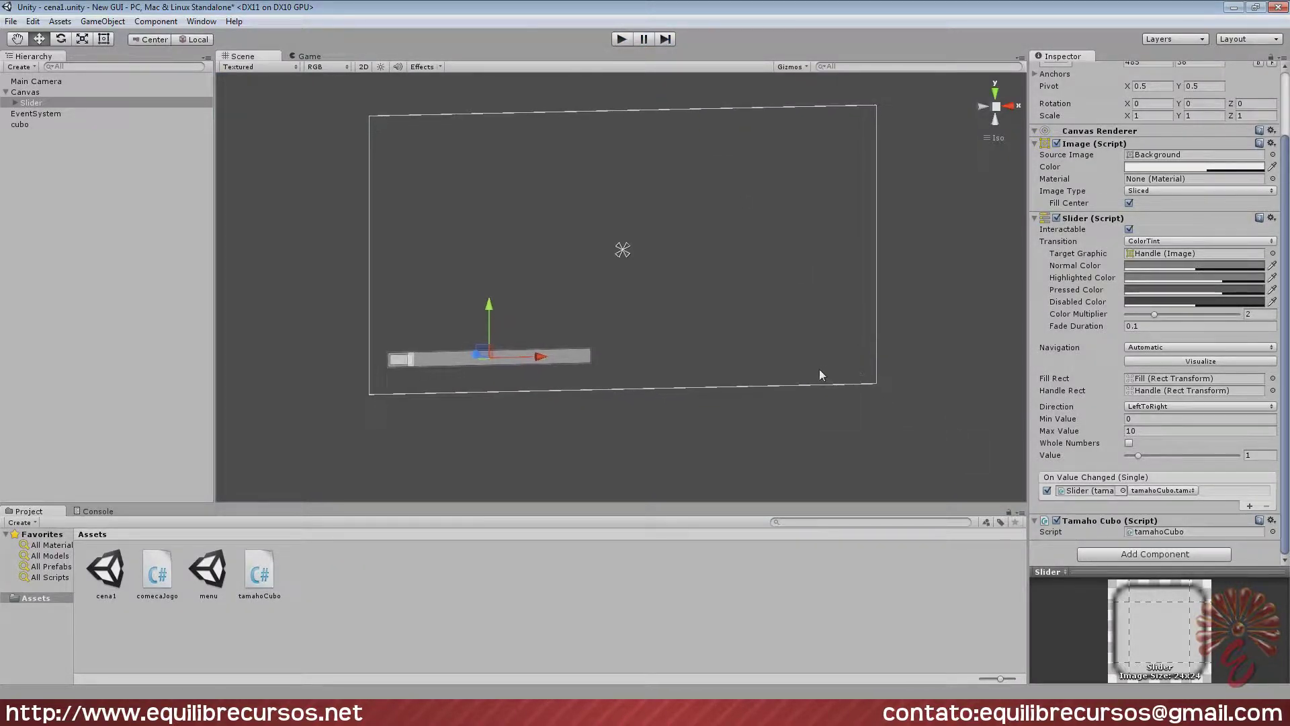
Rotate the Scene view toward the canvas and switch it to flat 2D mode.
alt+drag(819, 375, 755, 363)
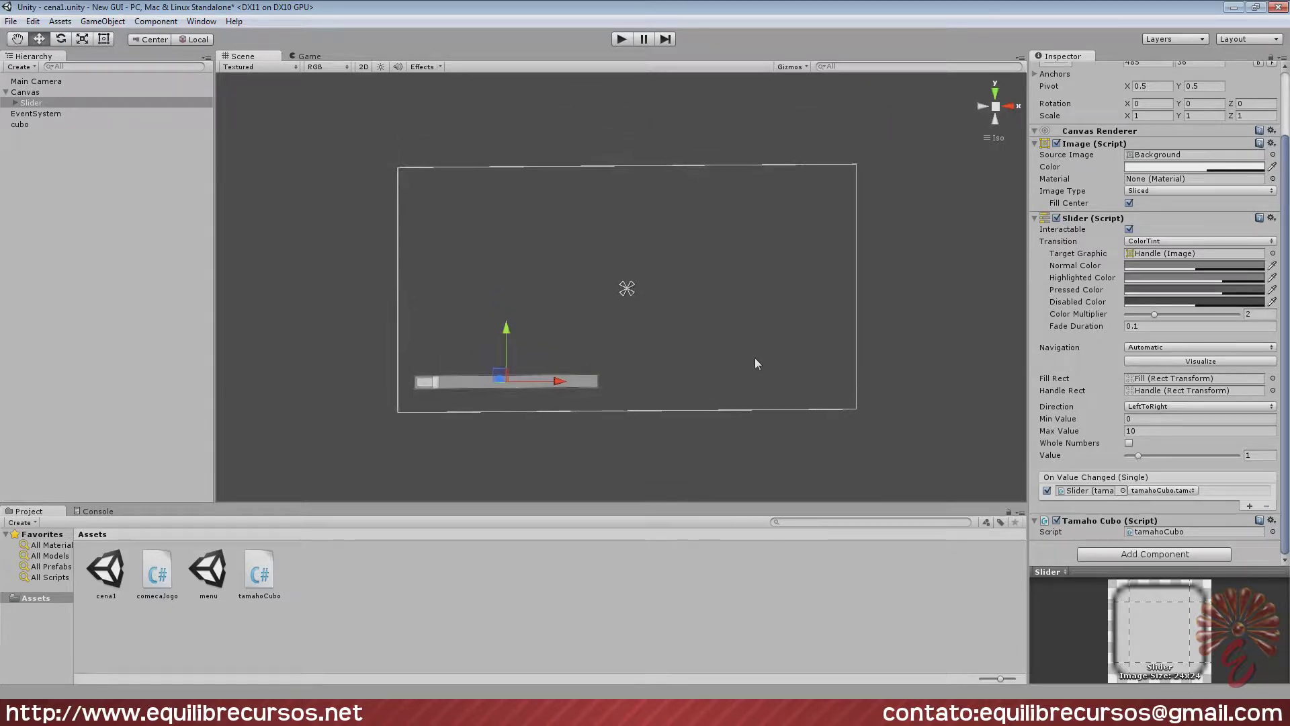
click(363, 67)
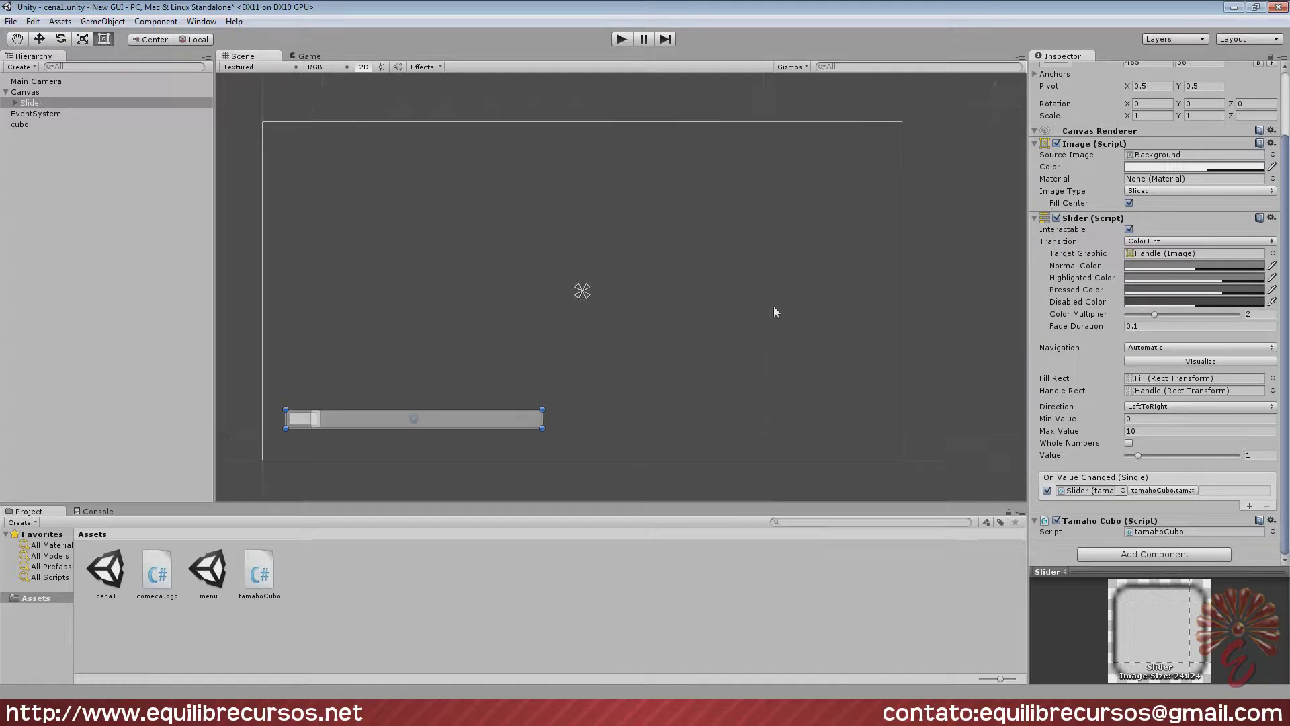
scroll(782, 299, up, 2)
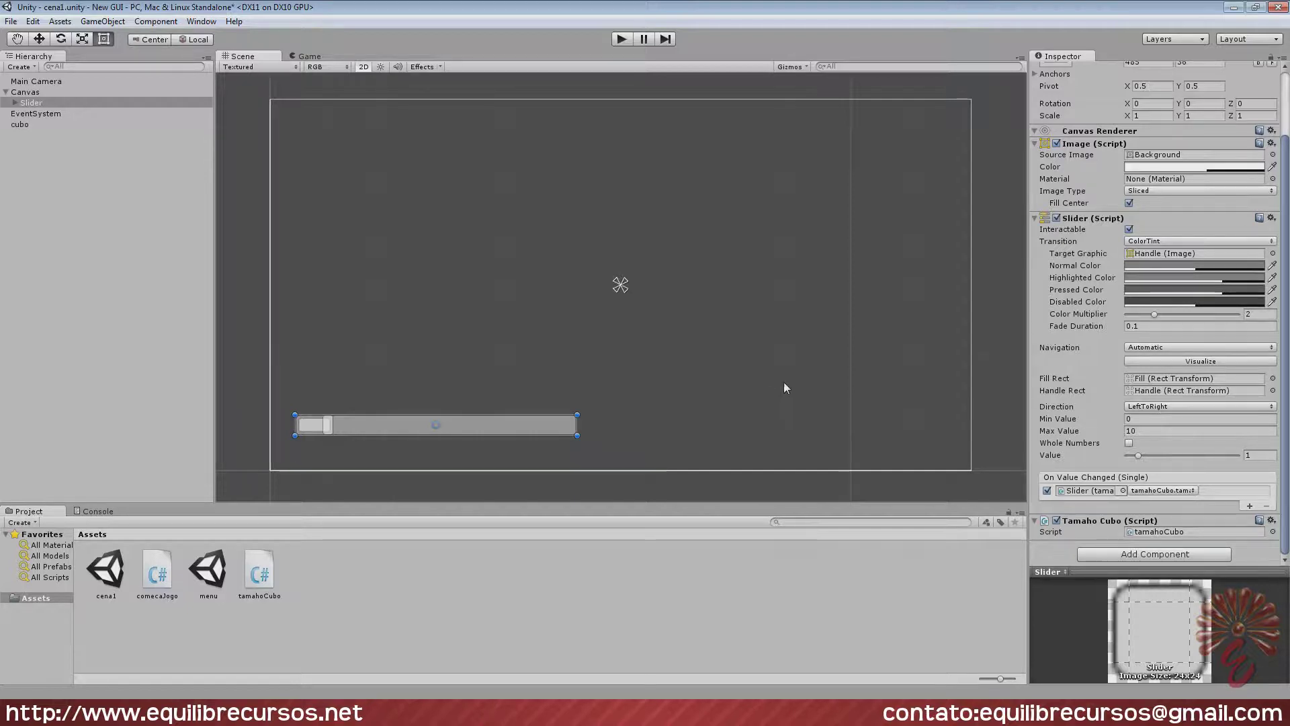
Remove the tamahoCubo component from the Slider, then reselect the Slider.
click(1271, 520)
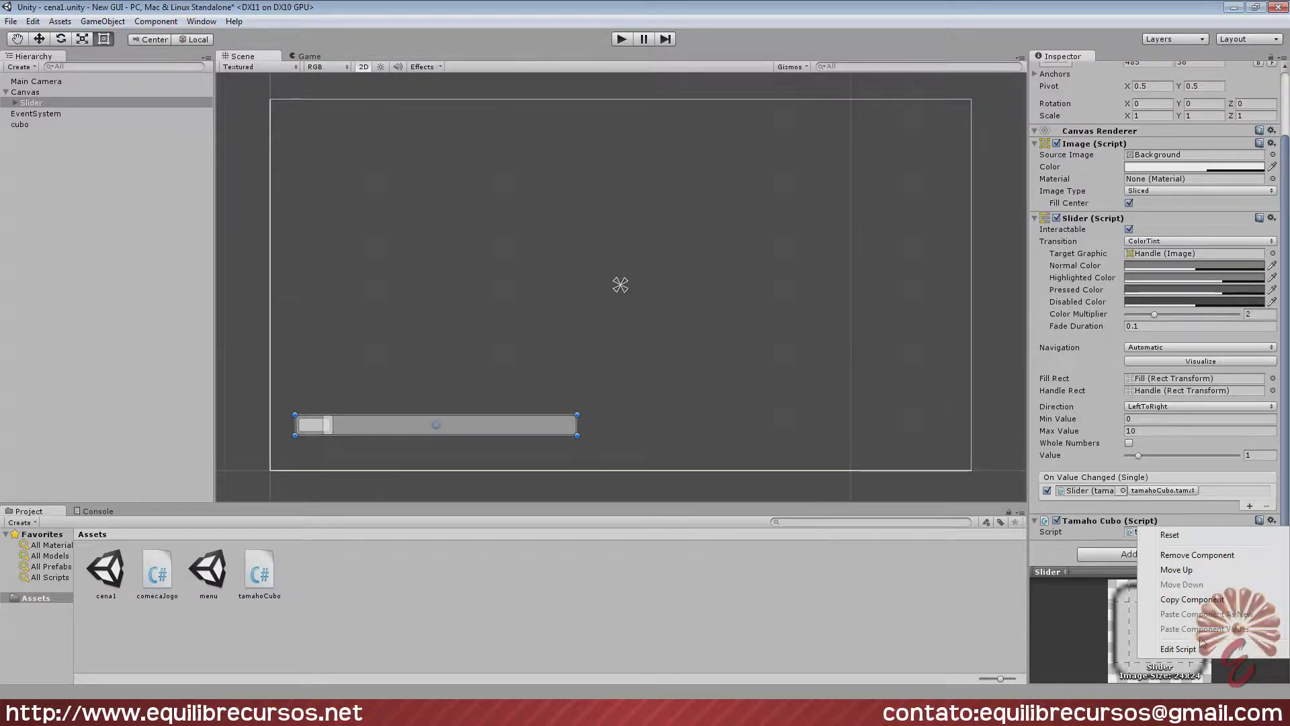
click(1197, 554)
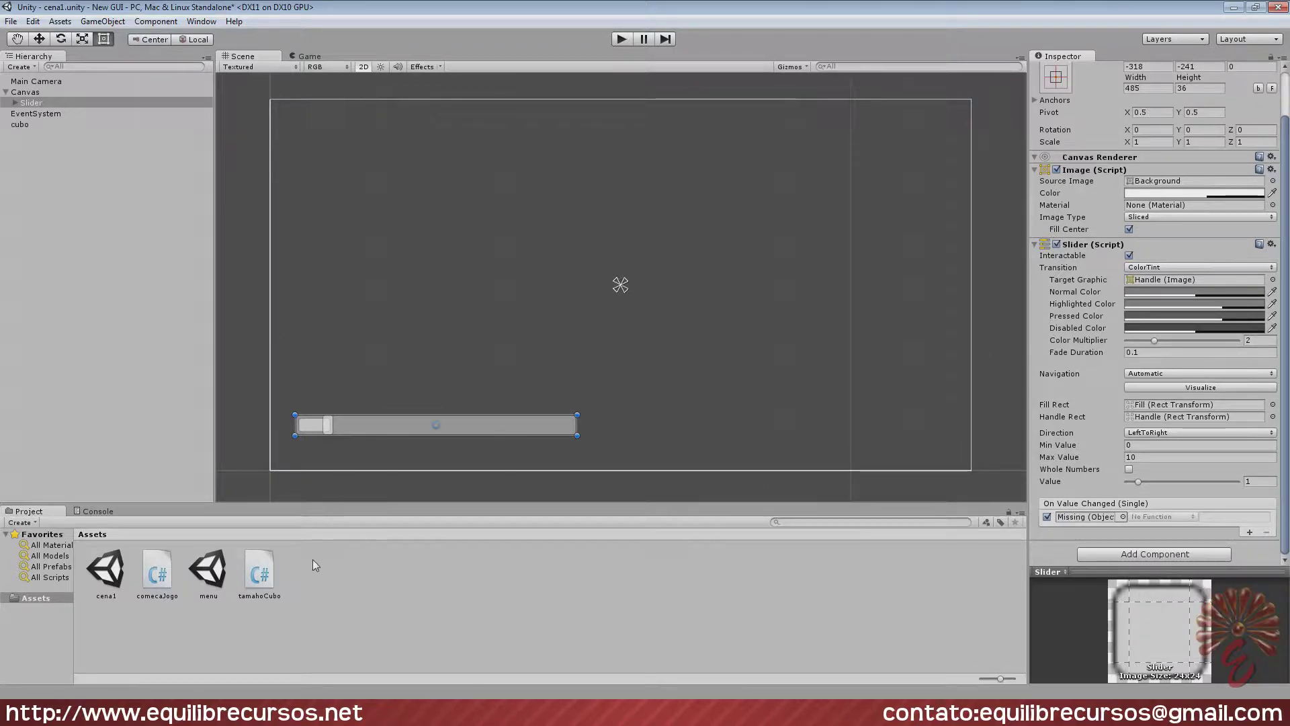
drag(261, 570, 24, 125)
click(336, 424)
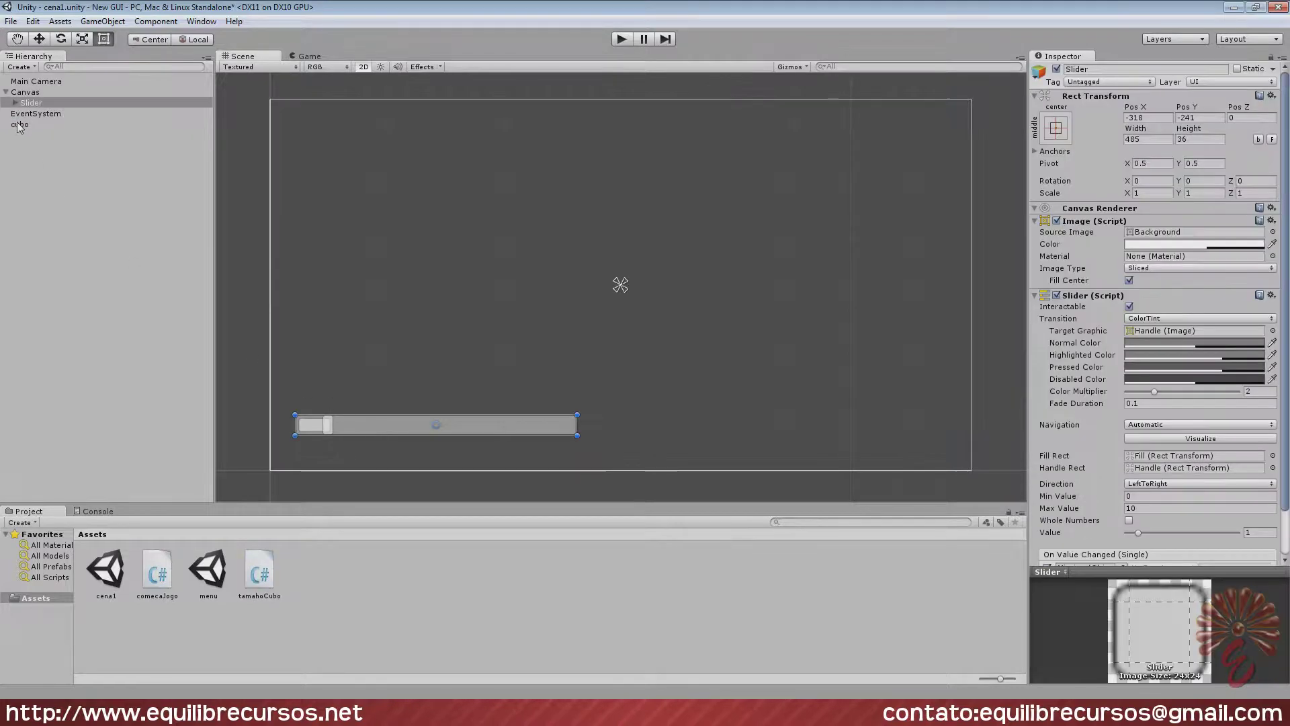
Point On Value Changed at cubo calling tamahoCubo.tamanho2, then enter Play mode.
mouse_move(858, 333)
mouse_down()
mouse_move(1272, 484)
mouse_move(1086, 519)
mouse_up()
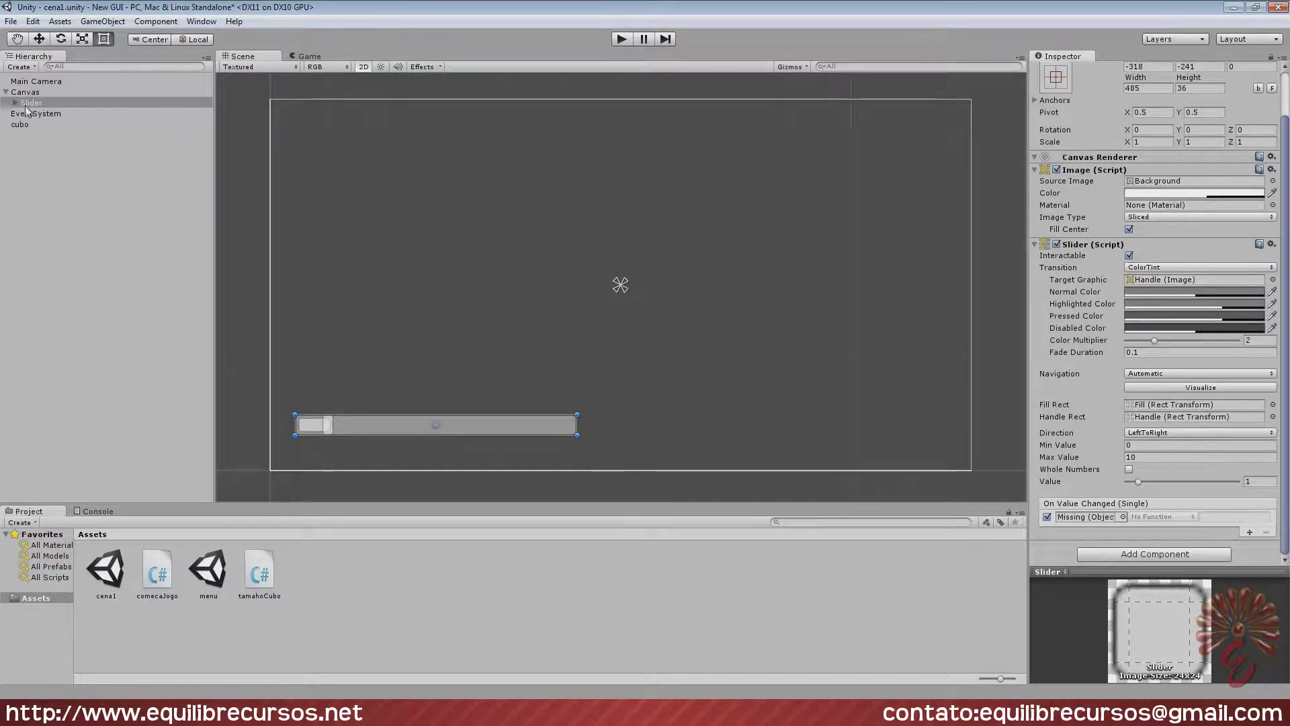
drag(21, 125, 1089, 517)
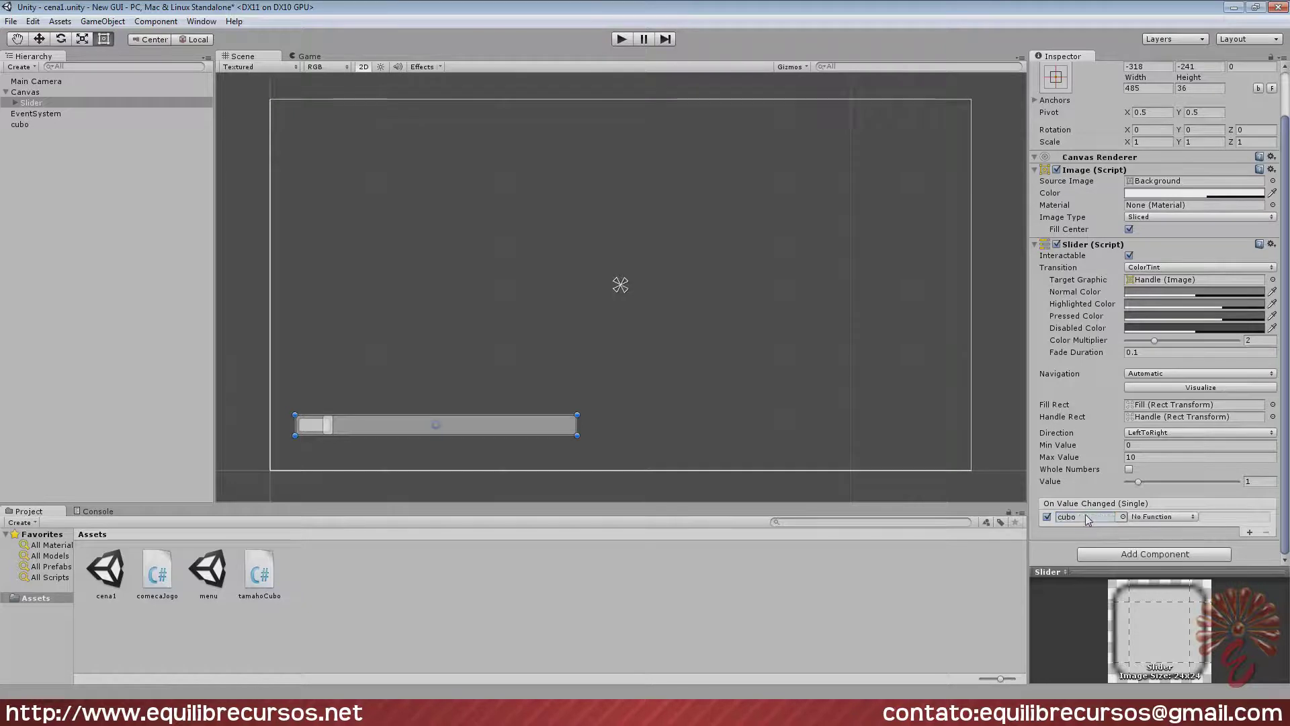
click(1132, 517)
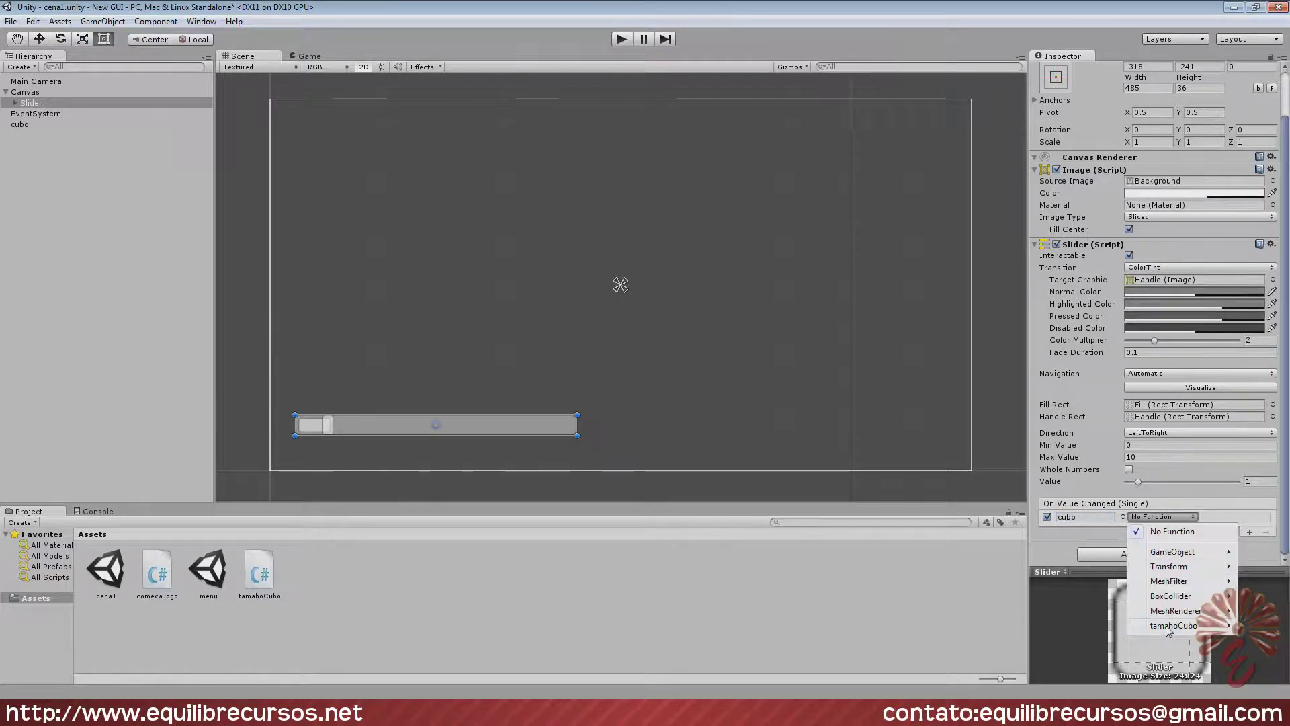
mouse_move(1170, 626)
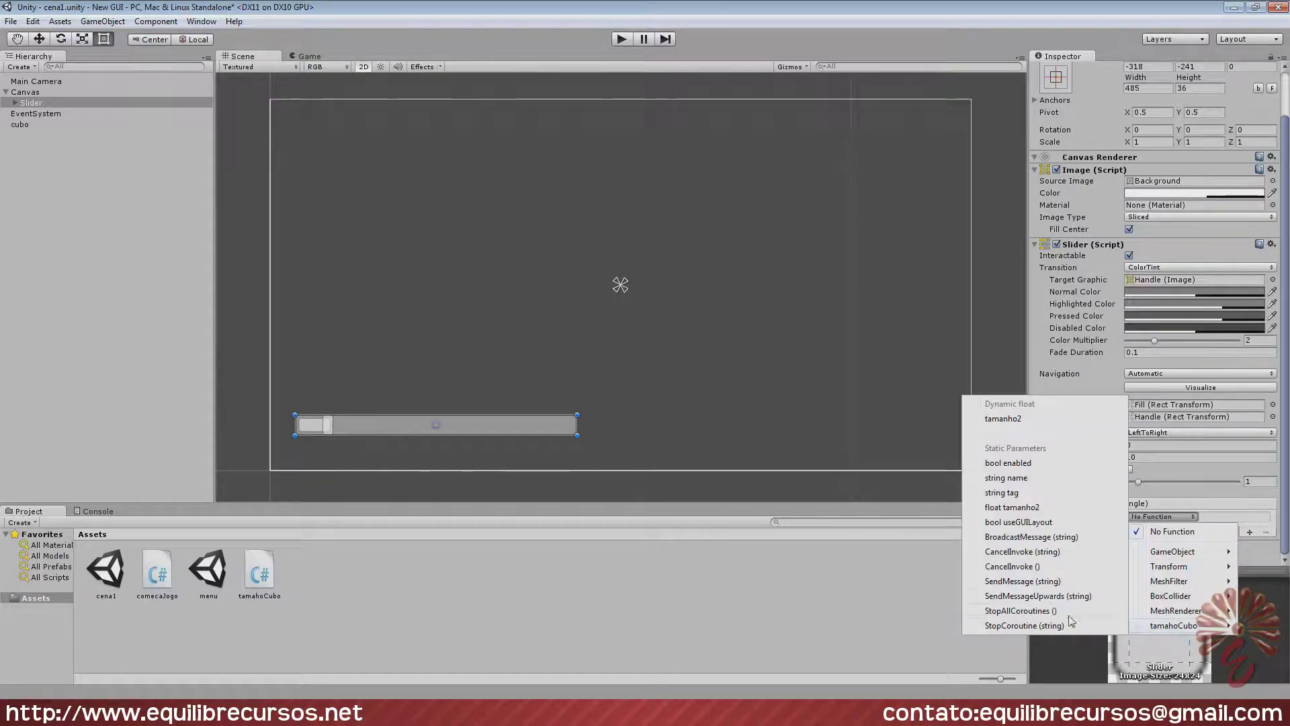
click(1002, 419)
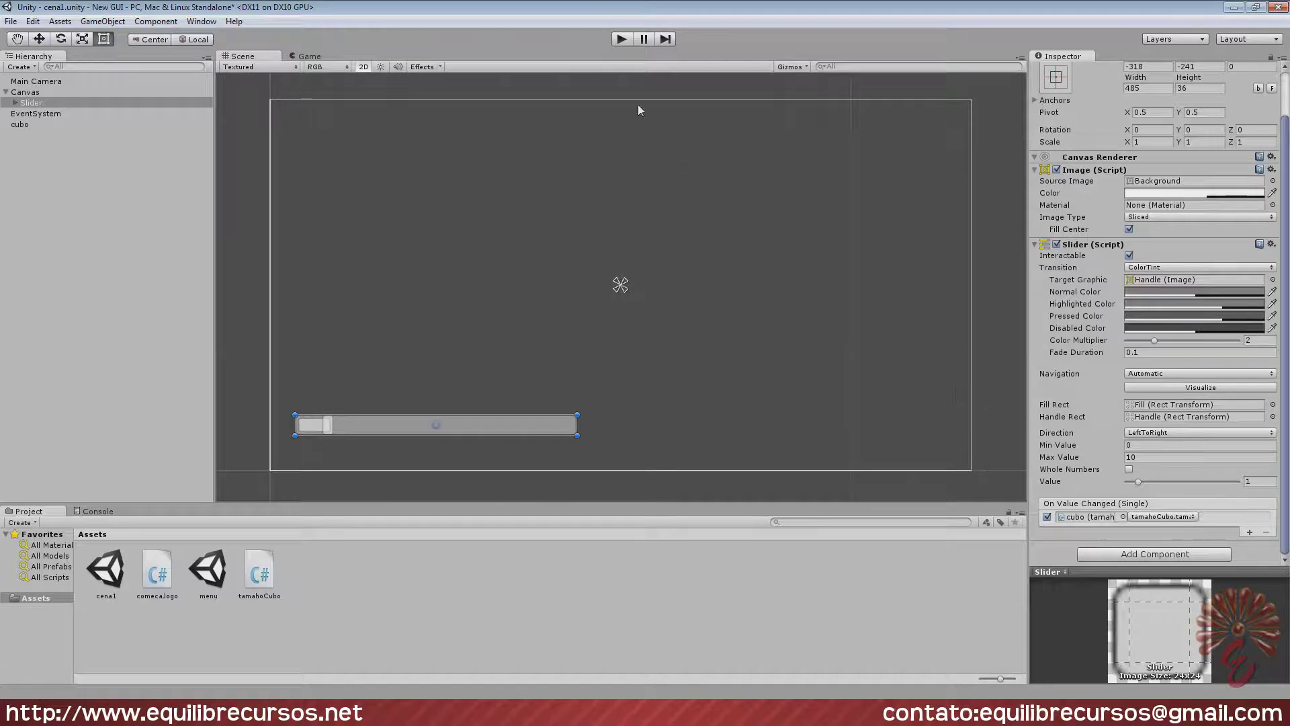
click(621, 39)
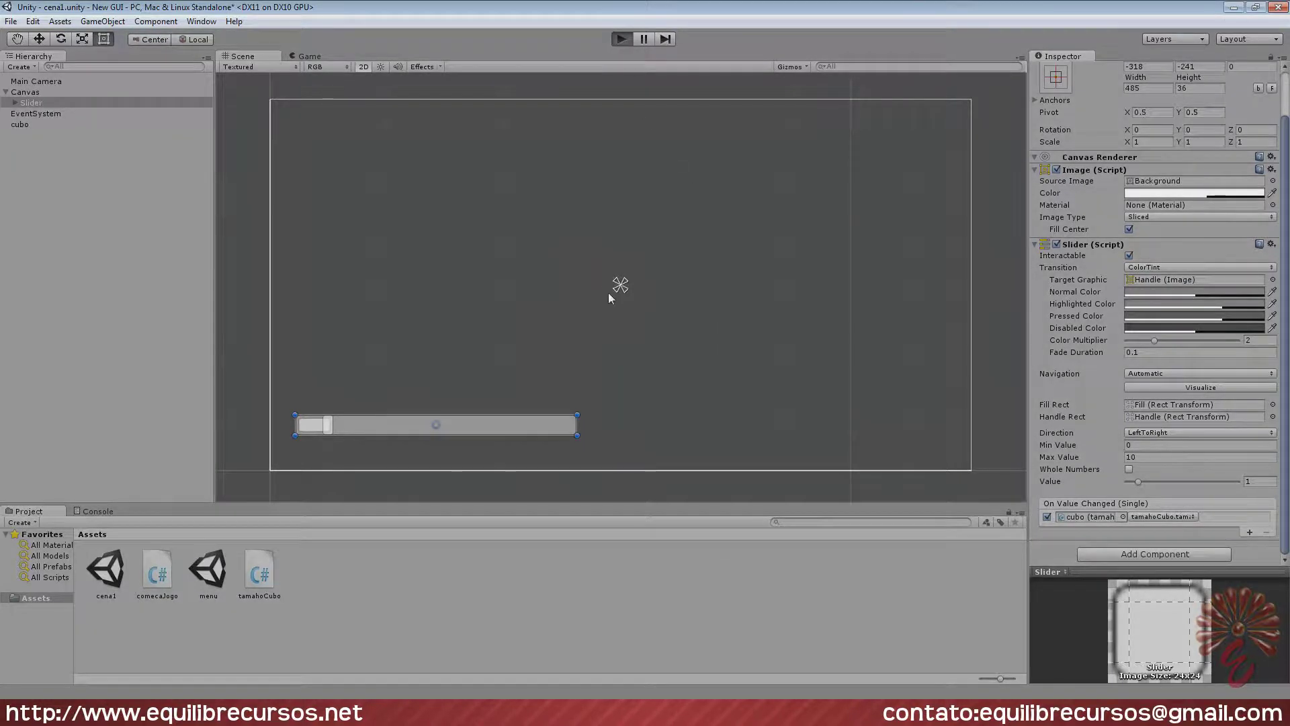
Raise the slider in Play mode to stretch cubo taller, then select tamahoCubo.cs's Update lines in MonoDevelop.
mouse_move(282, 449)
mouse_down()
mouse_move(343, 449)
mouse_move(270, 446)
mouse_move(332, 449)
mouse_move(271, 446)
mouse_move(295, 440)
mouse_up()
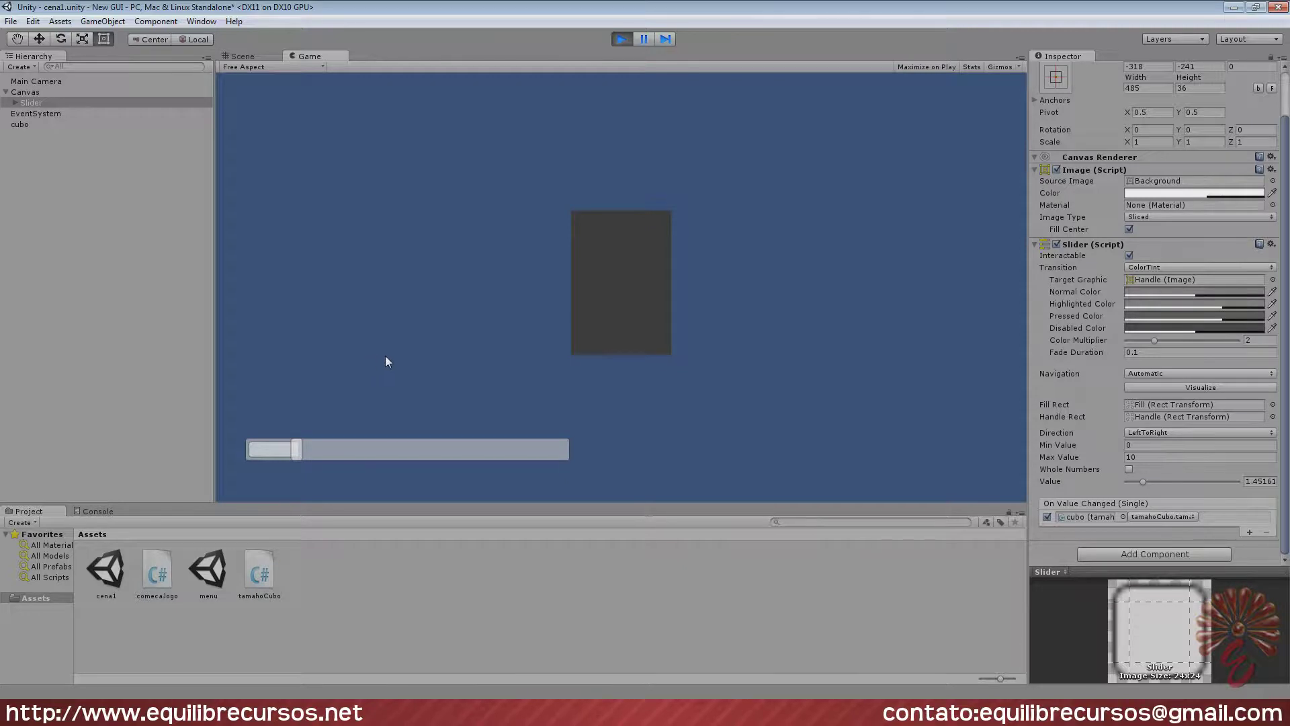
key(alt+Tab)
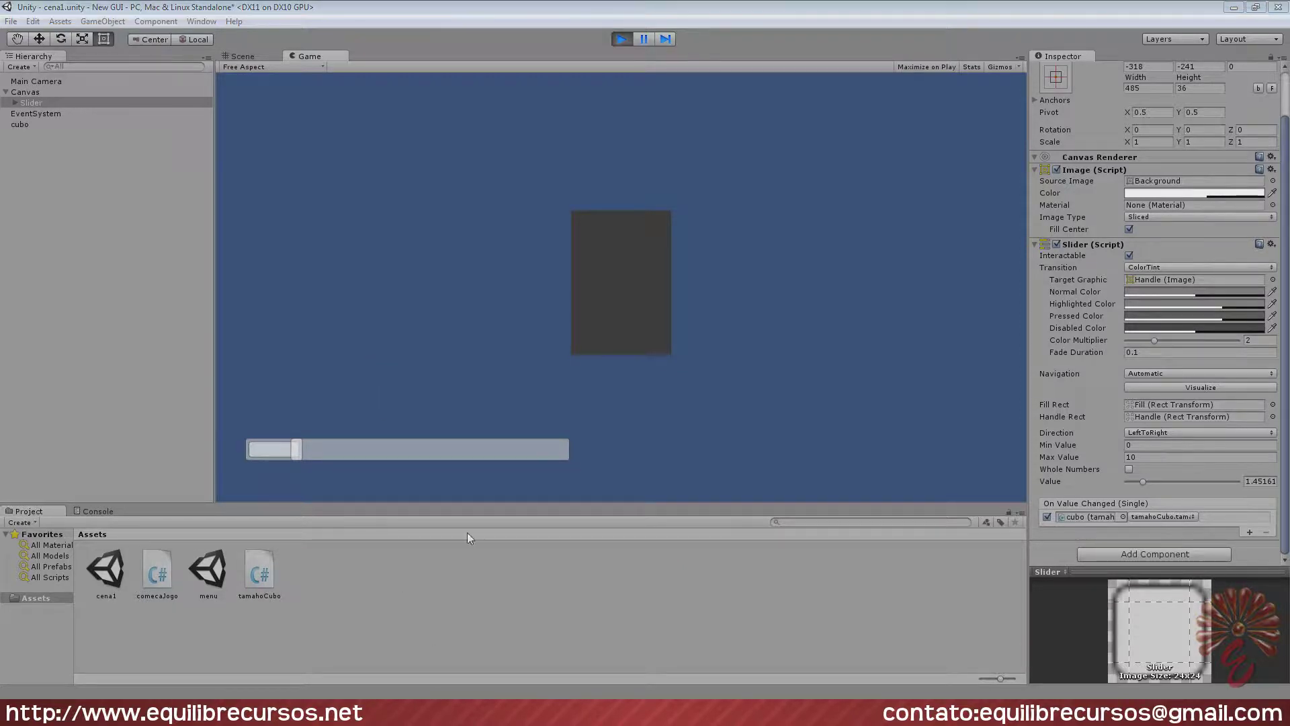
drag(700, 405, 282, 361)
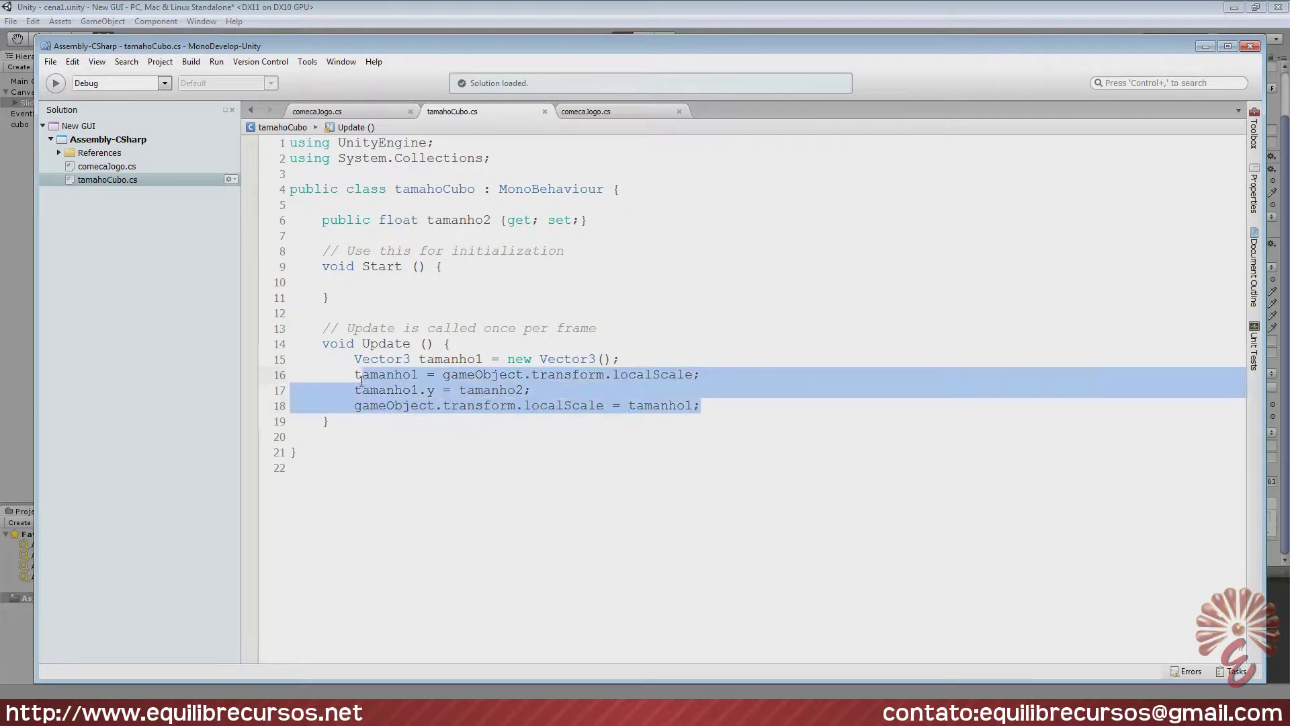
Review the tamanho2 declaration and comecaJogo's OnClicar method, rearrange the tabs, then close MonoDevelop.
drag(590, 219, 317, 220)
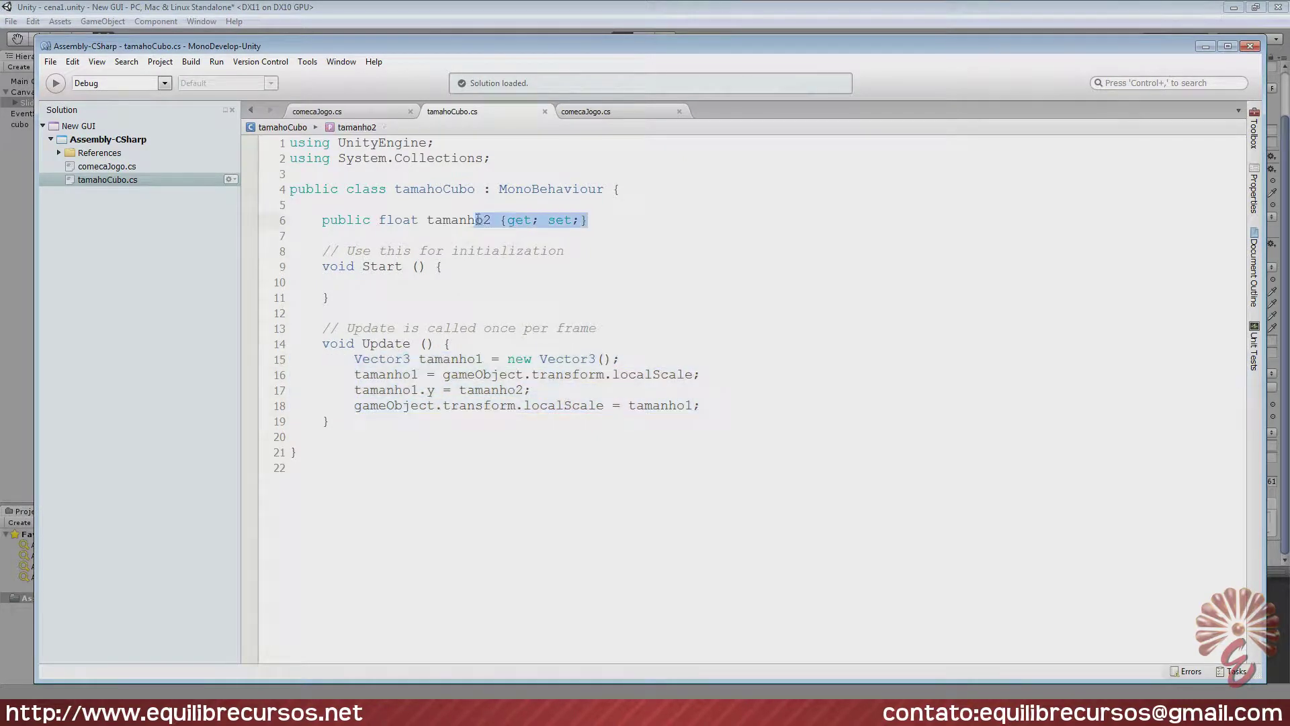
click(362, 111)
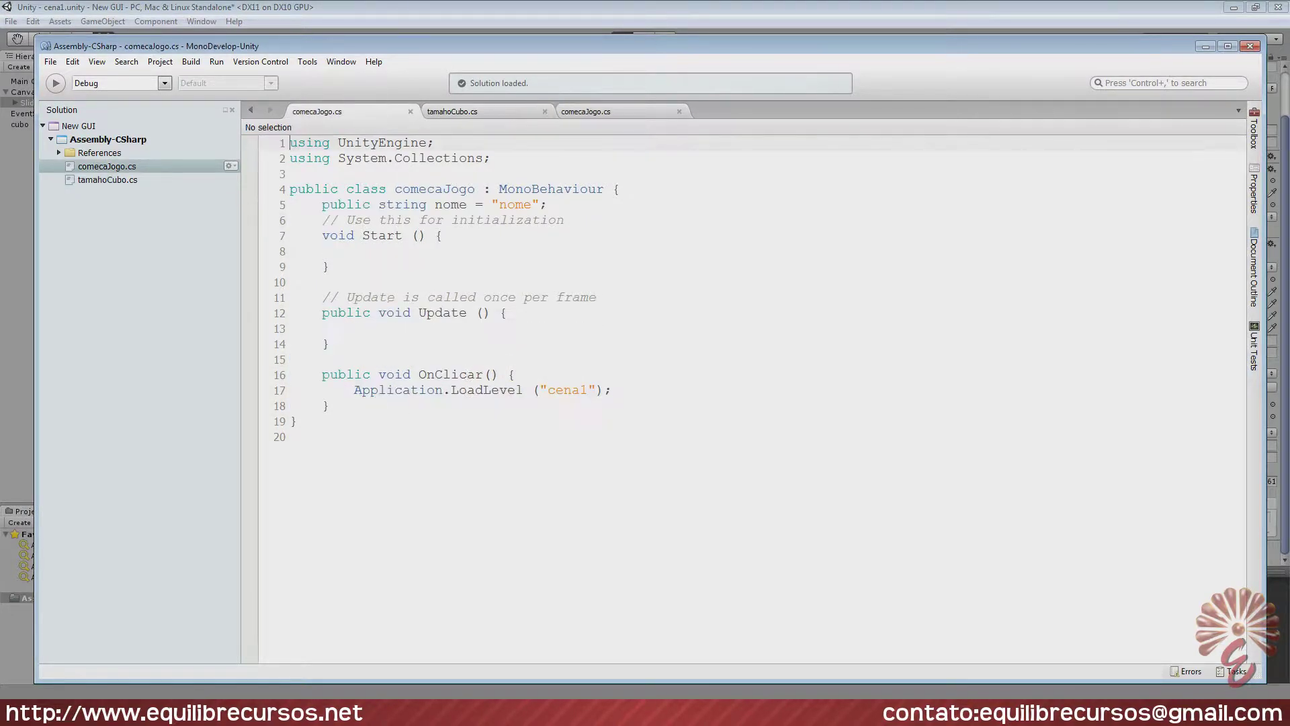
drag(291, 374, 612, 411)
click(413, 374)
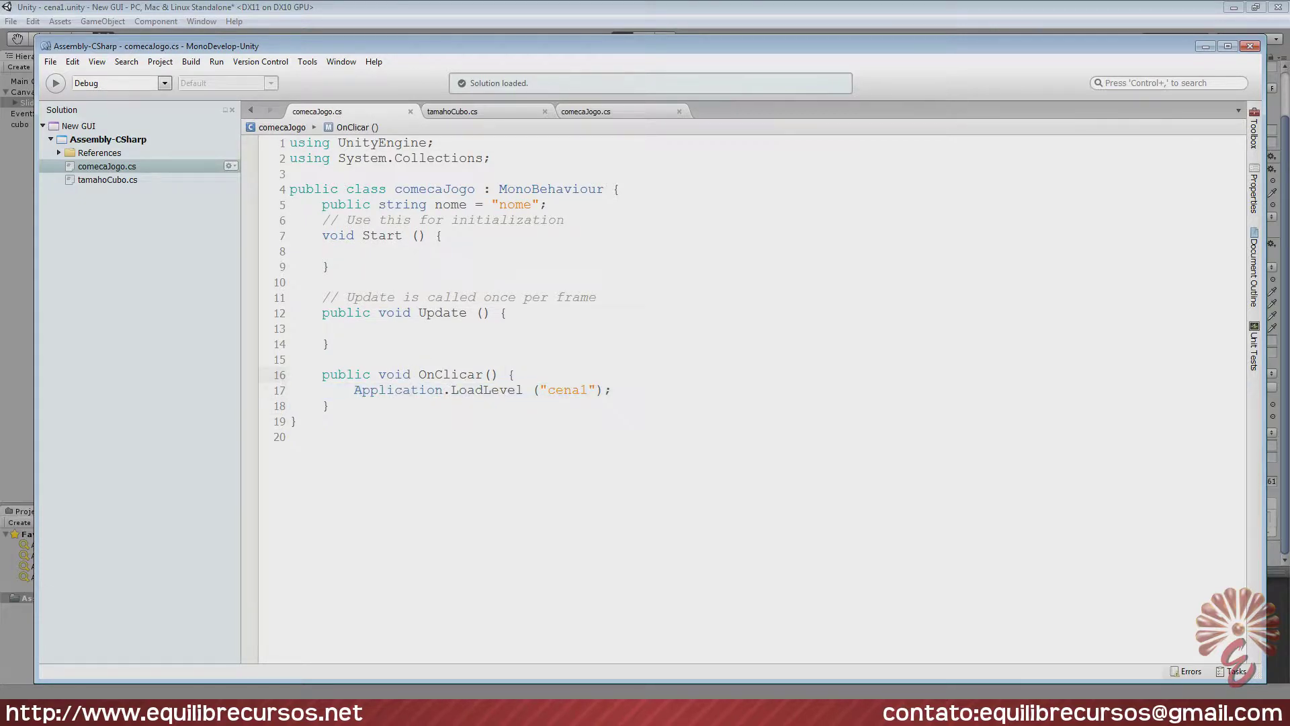
drag(568, 114, 511, 113)
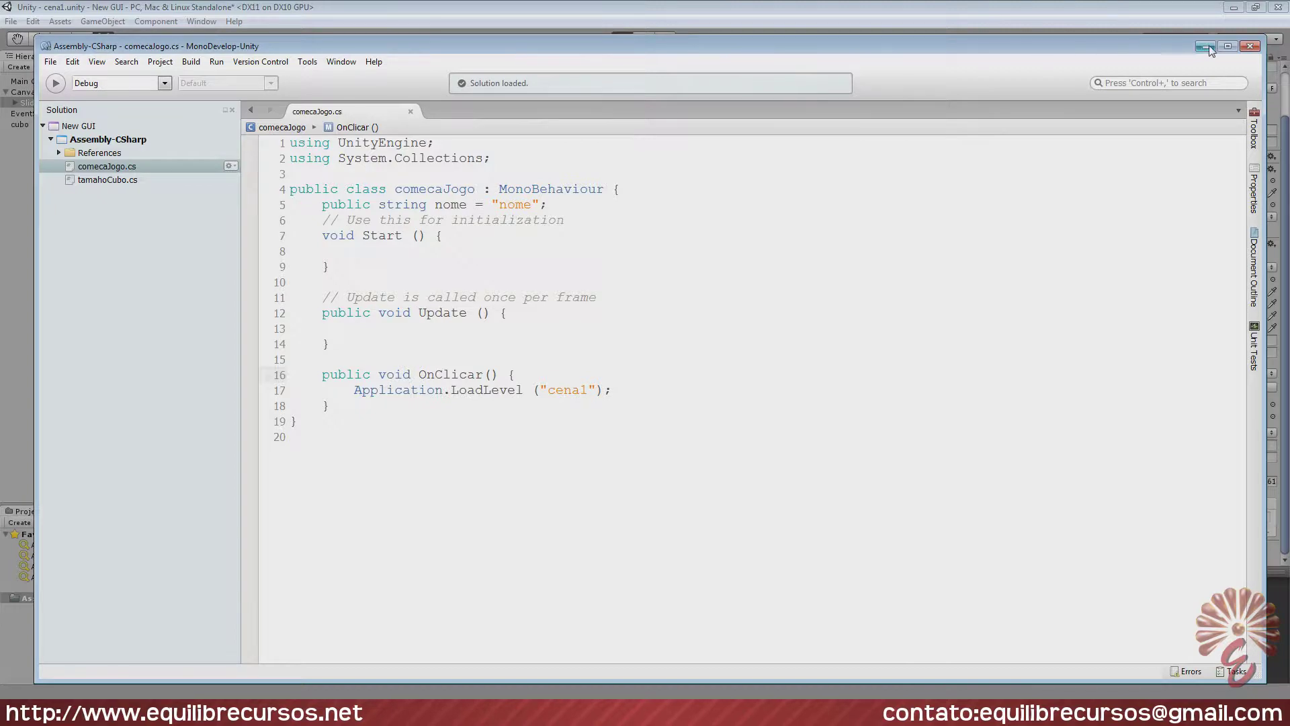
click(1248, 47)
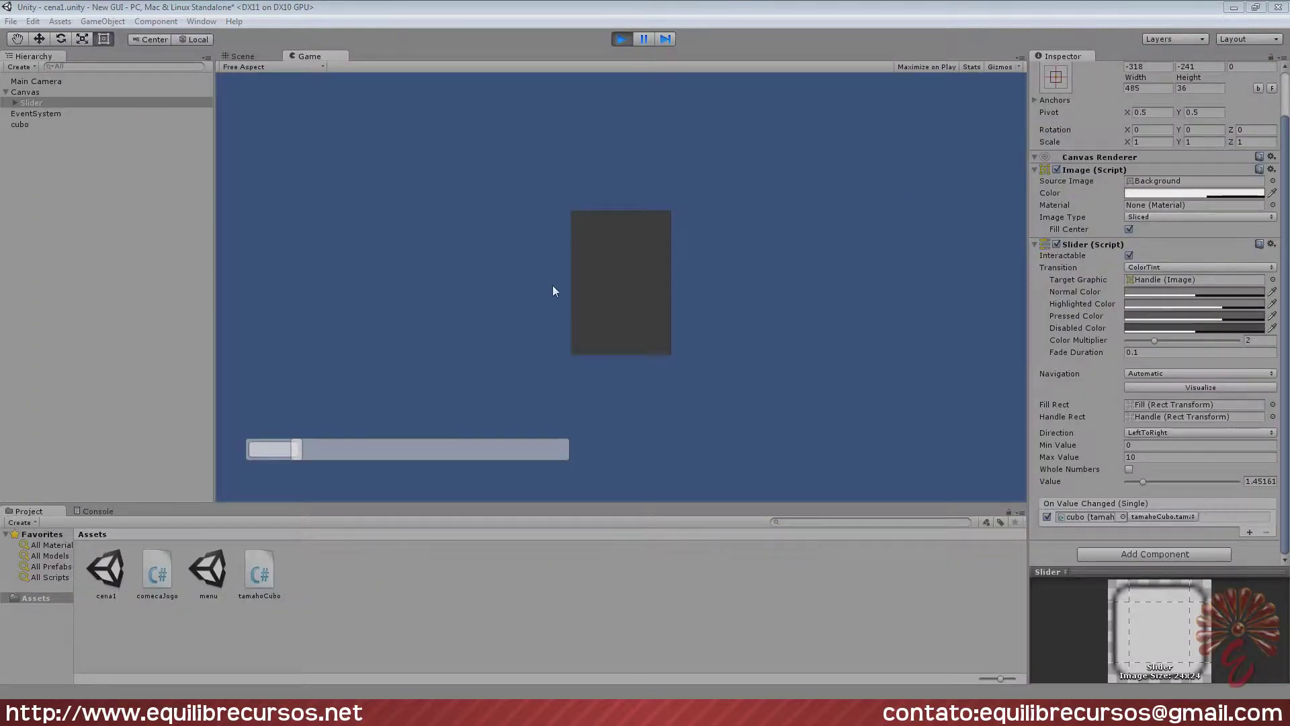
Stop Play mode and bring up the GameObject > UI creation submenu.
click(621, 38)
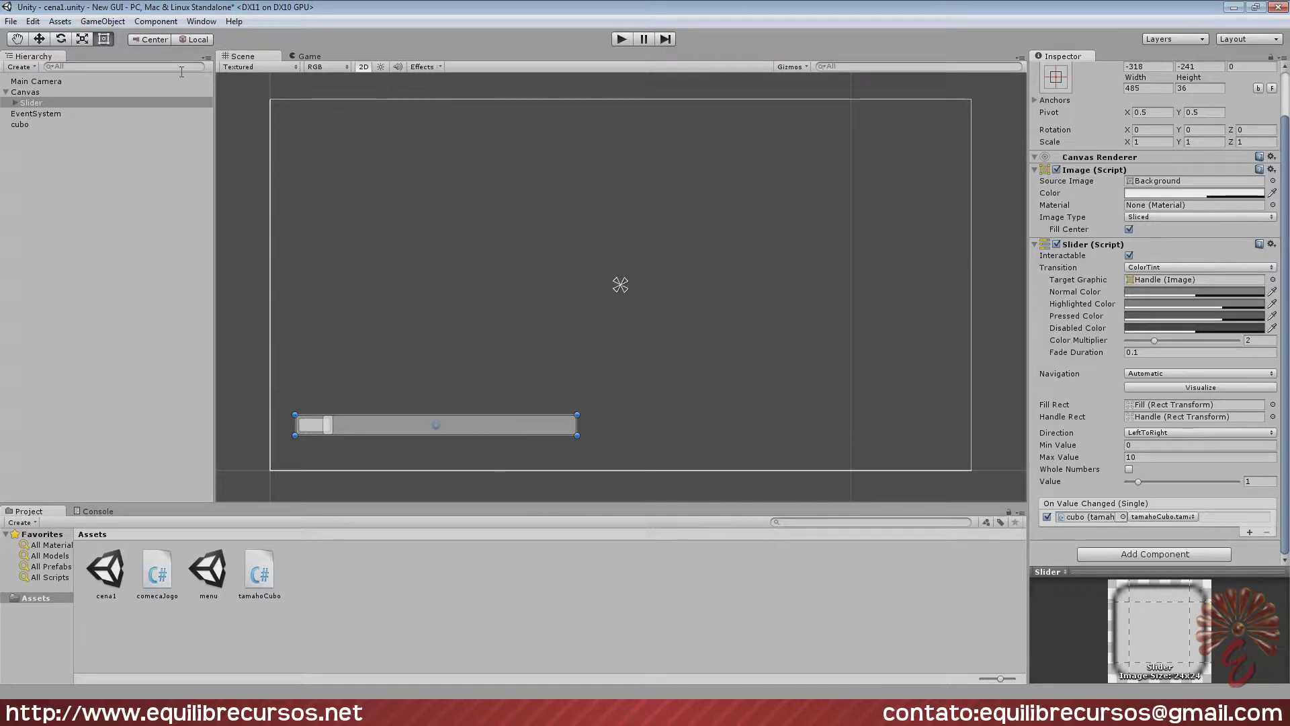
click(102, 21)
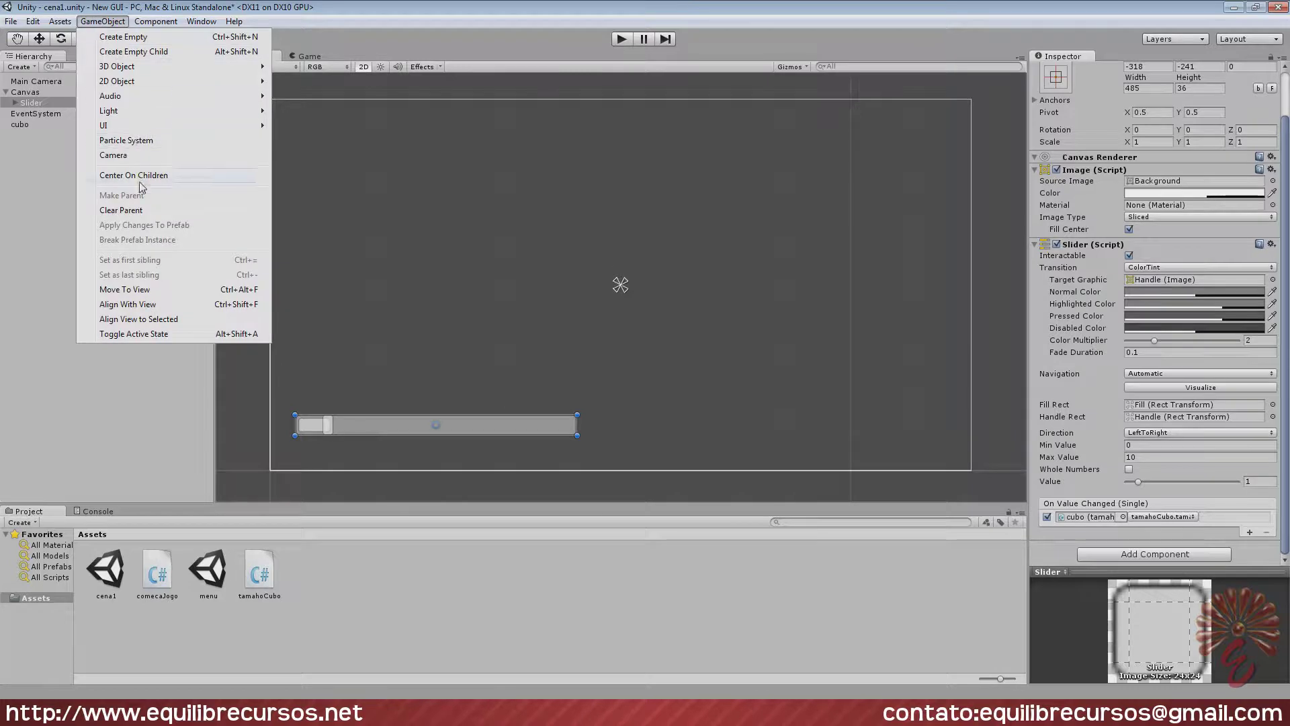
mouse_move(142, 126)
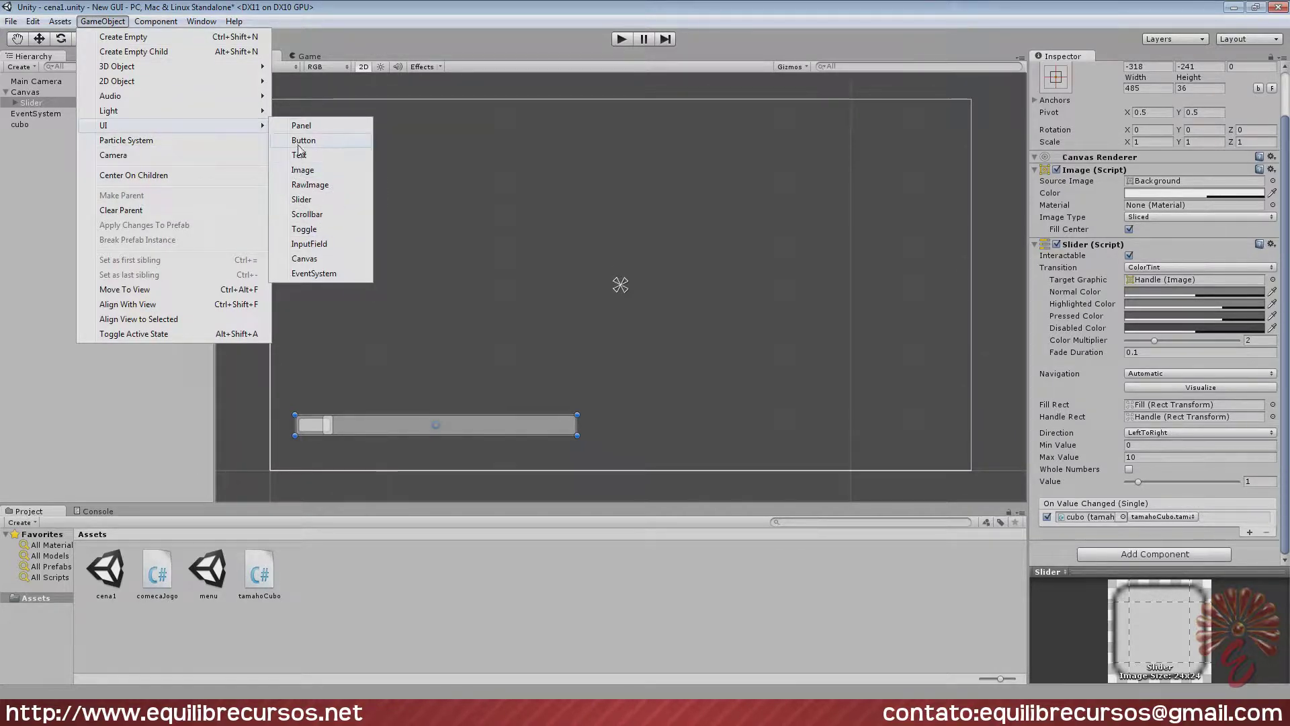
Dismiss the GameObject > UI menu without creating any element.
click(507, 10)
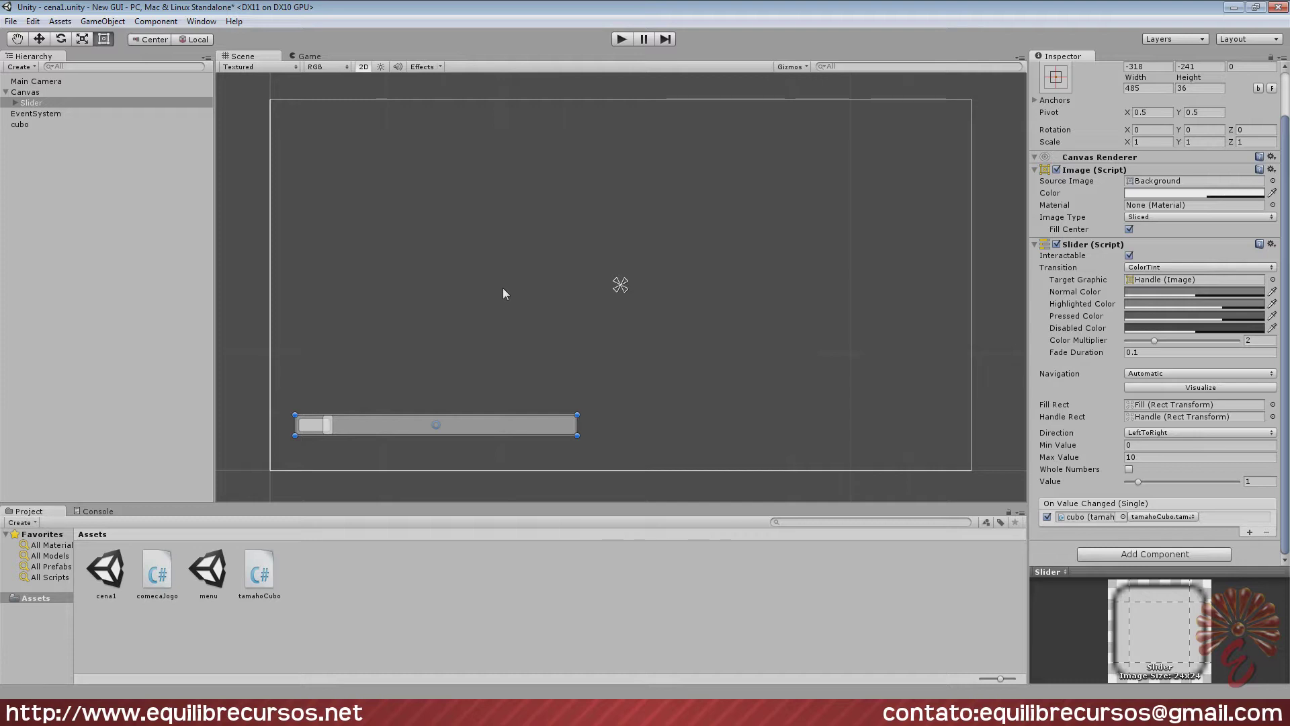
Widen the Inspector panel and show the Game view with the cube above the slider.
drag(1026, 304, 941, 304)
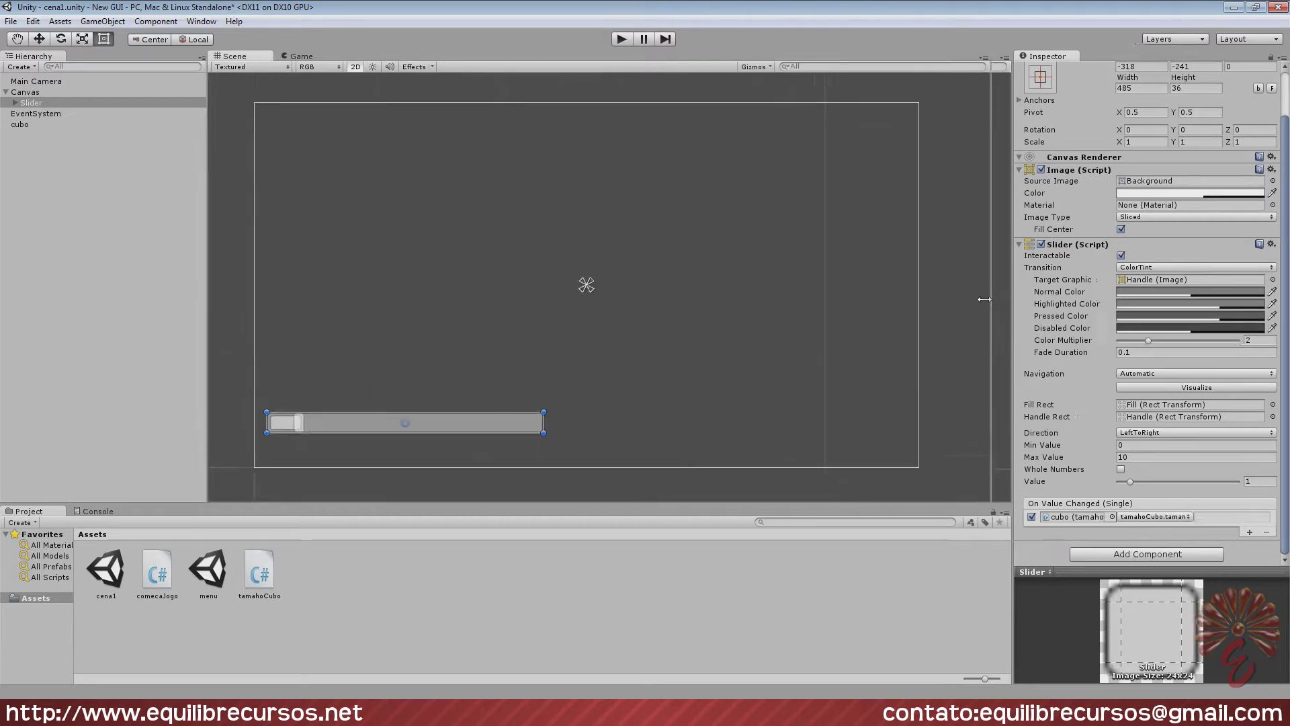
click(296, 56)
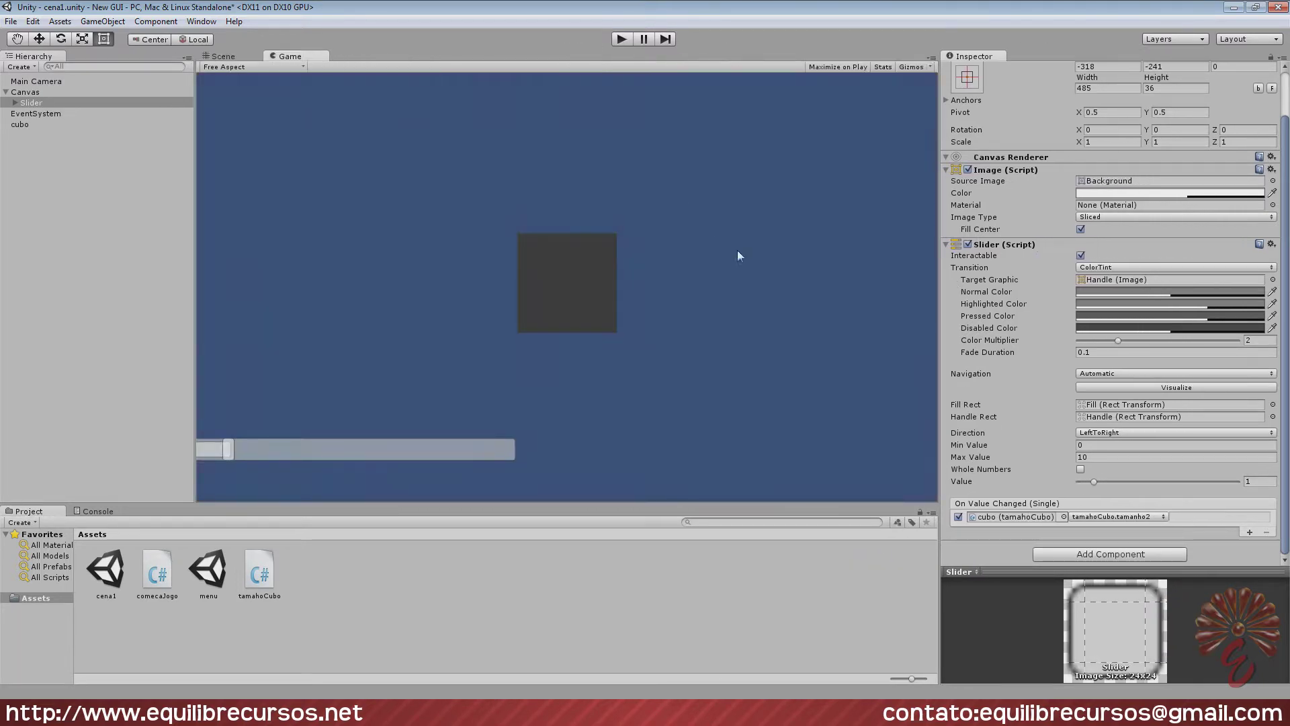
mouse_move(940, 310)
mouse_down()
mouse_move(482, 304)
mouse_move(1045, 266)
mouse_up()
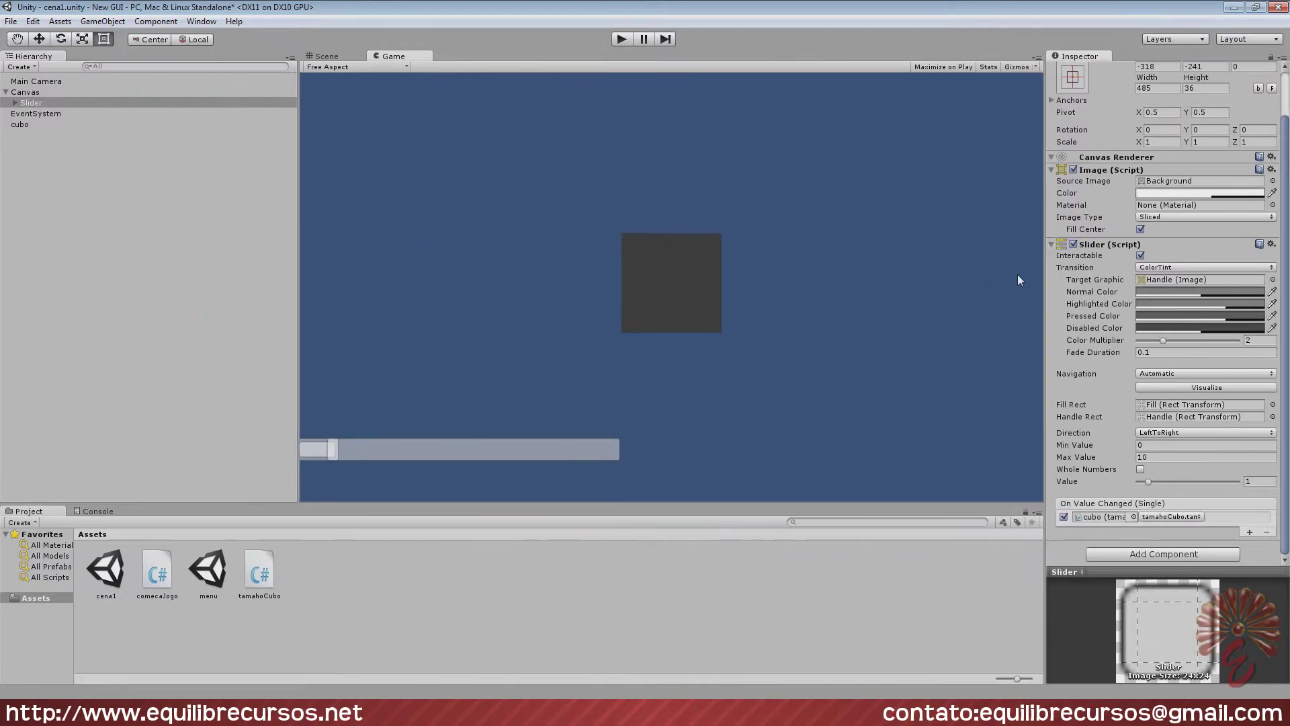